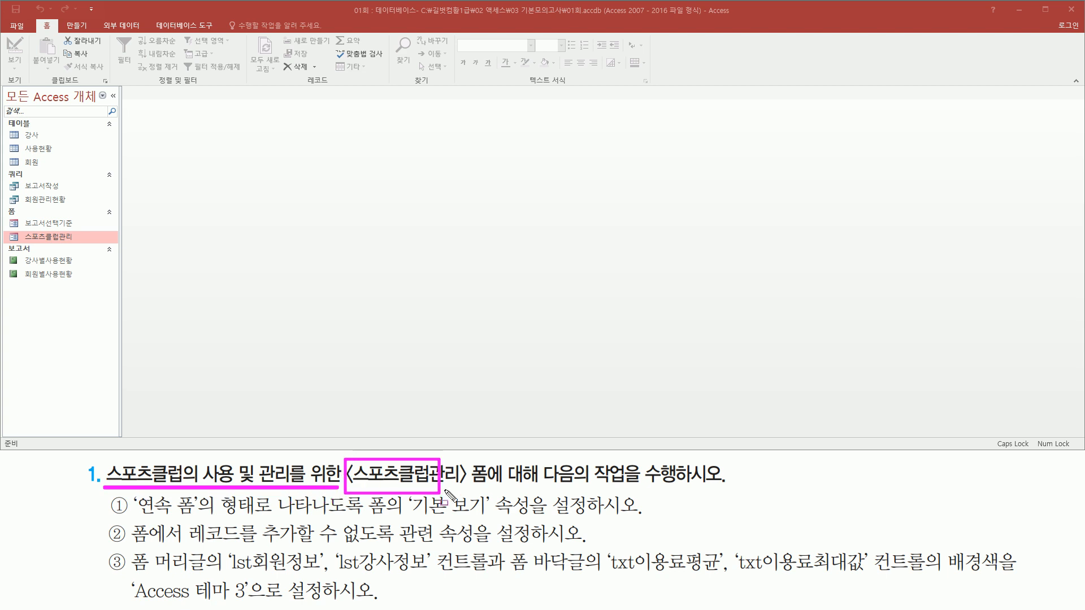
- Open the 스포츠클럽관리 form from the list of database objects
mouse_move(544, 482)
mouse_down()
mouse_move(735, 506)
mouse_move(725, 485)
mouse_up()
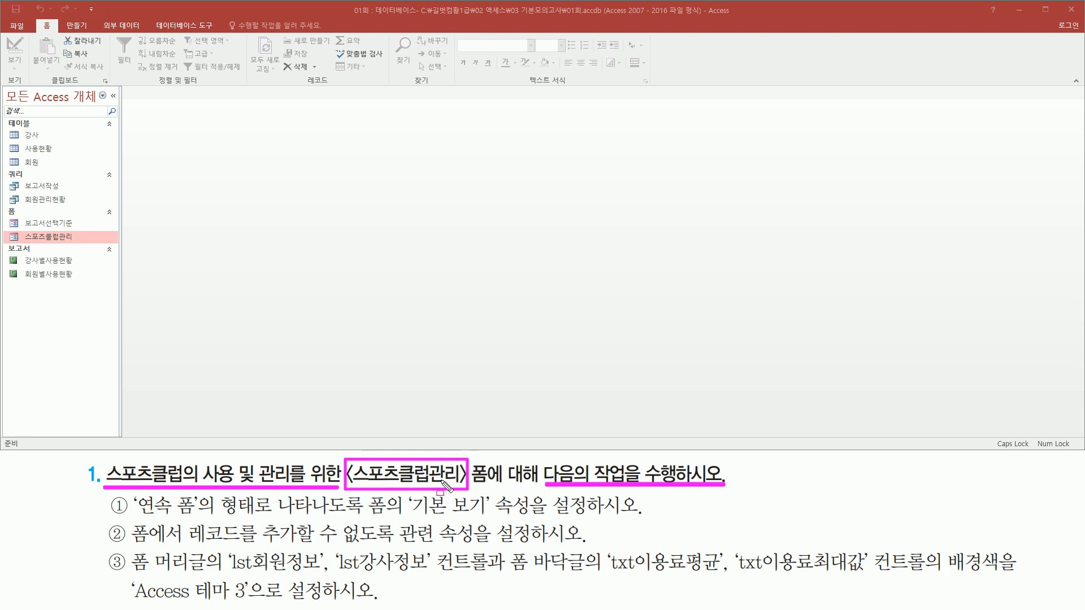
drag(20, 230, 83, 245)
key(Escape)
double_click(60, 236)
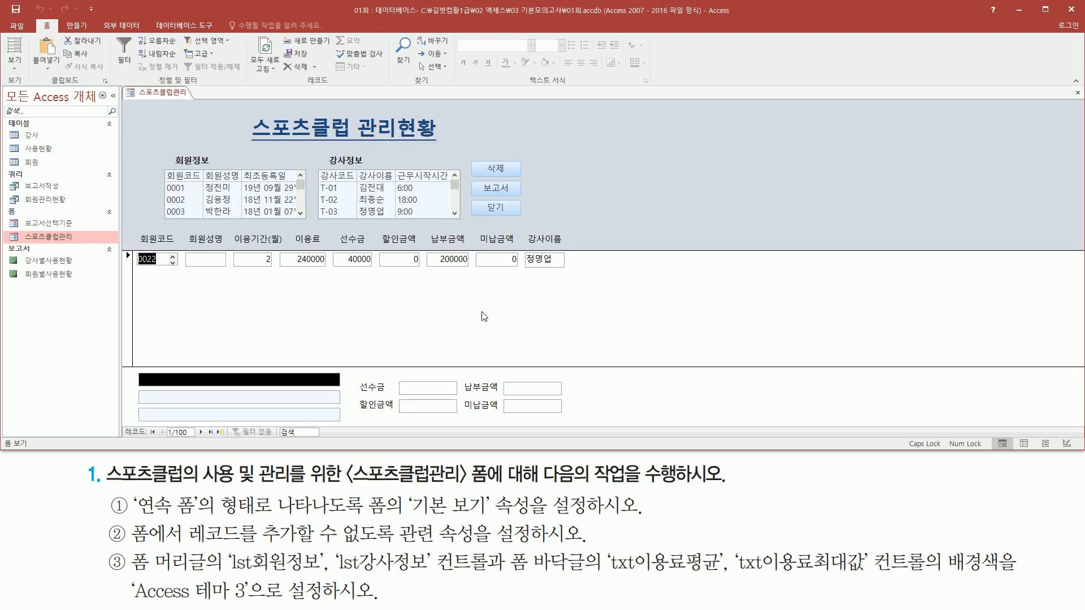
key(ctrl+2)
drag(129, 487, 219, 516)
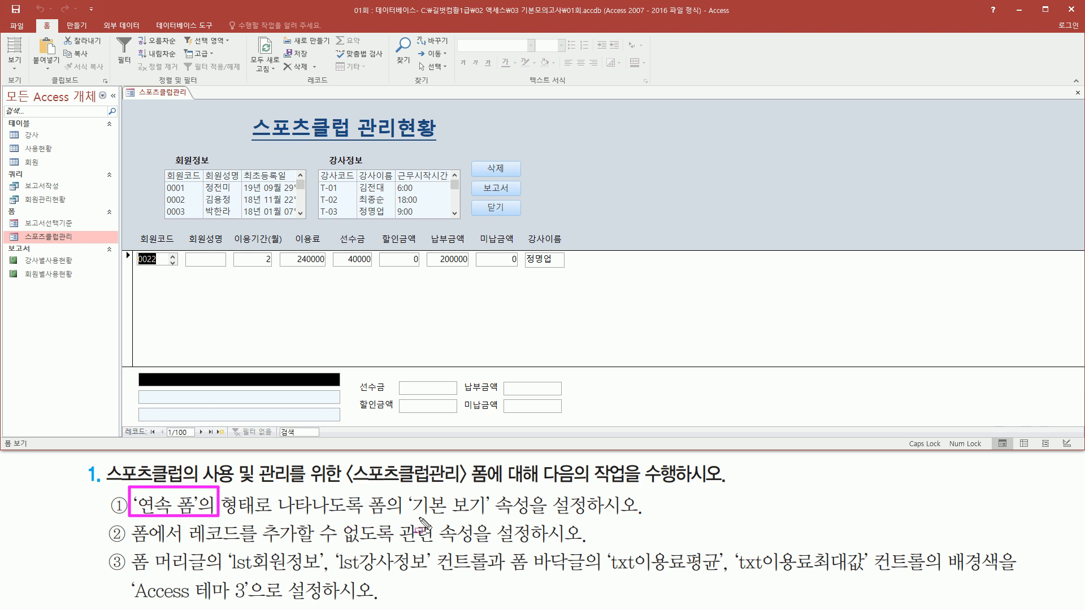
mouse_move(412, 517)
mouse_down()
mouse_move(472, 511)
mouse_move(486, 497)
mouse_move(531, 490)
mouse_up()
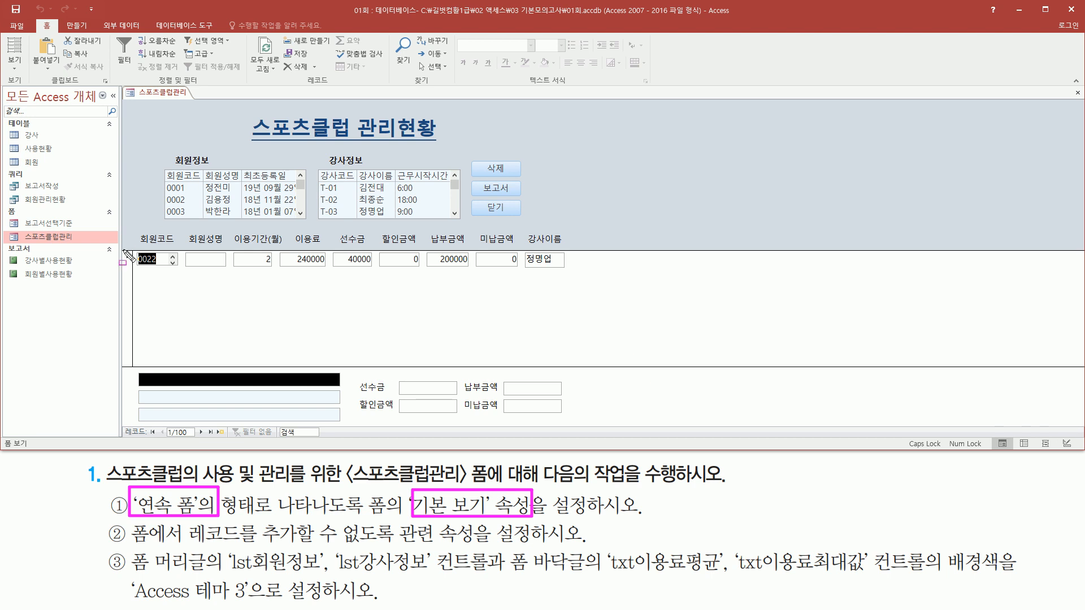
drag(129, 249, 576, 269)
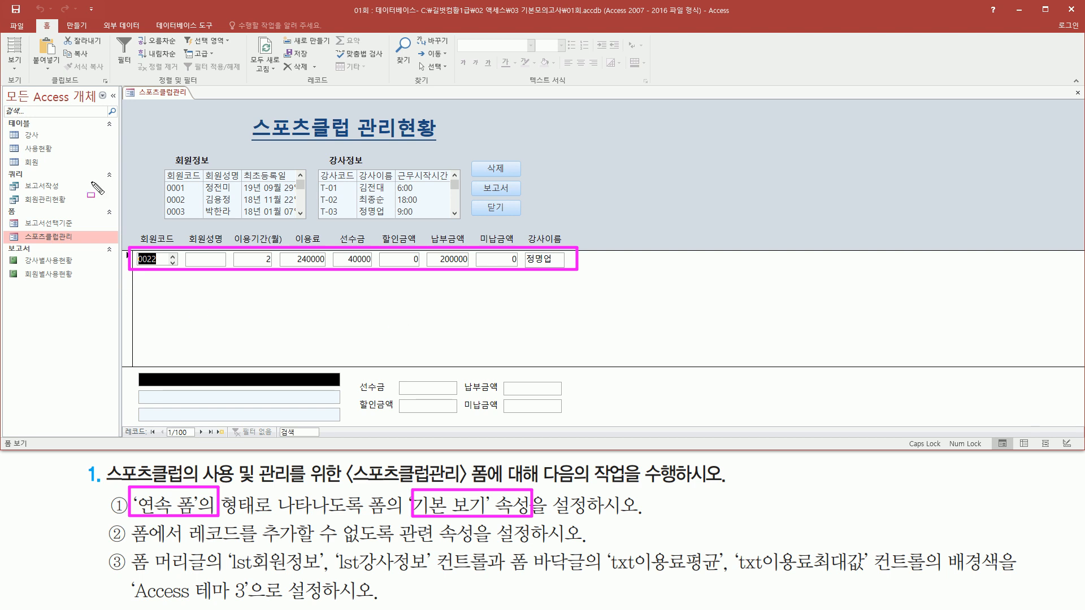
drag(134, 275, 585, 294)
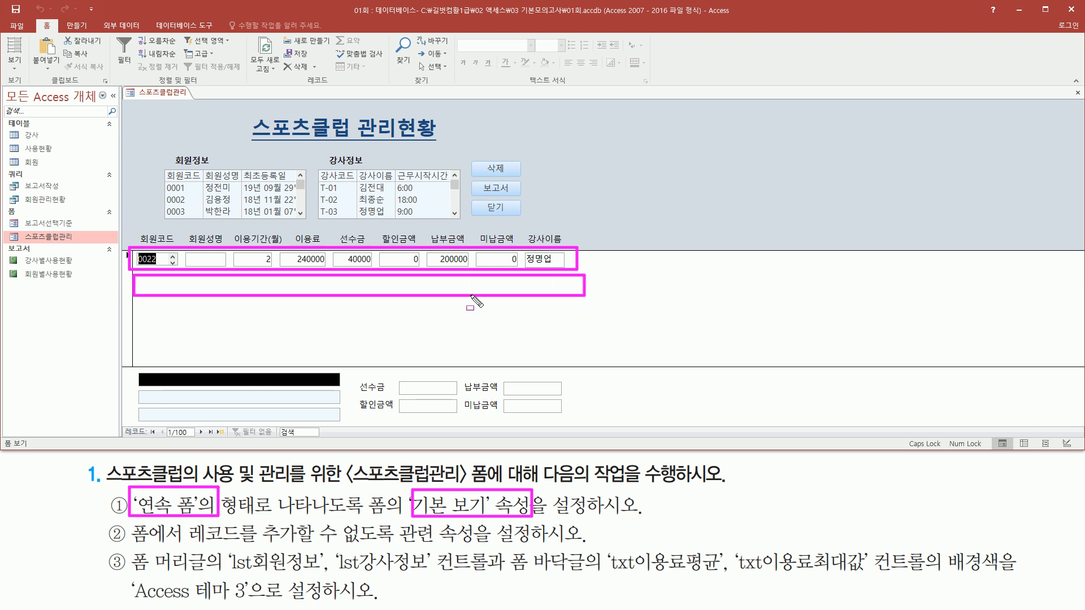
mouse_move(129, 304)
mouse_down()
mouse_move(547, 332)
mouse_move(591, 323)
mouse_up()
drag(129, 331, 588, 349)
key(Escape)
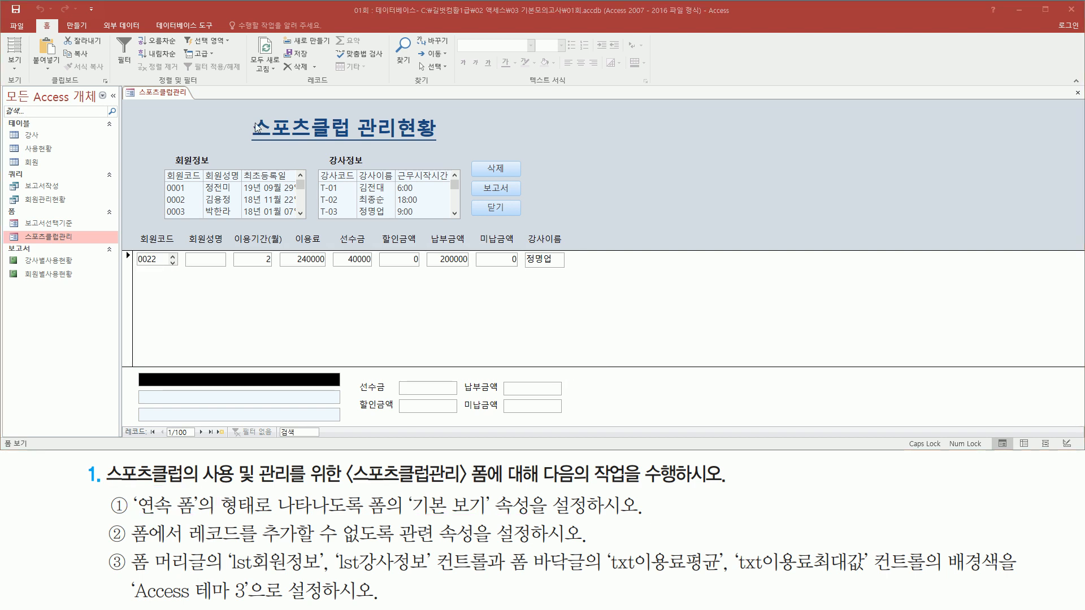
- Switch the 스포츠클럽관리 form to Design View (디자인 보기)
click(166, 95)
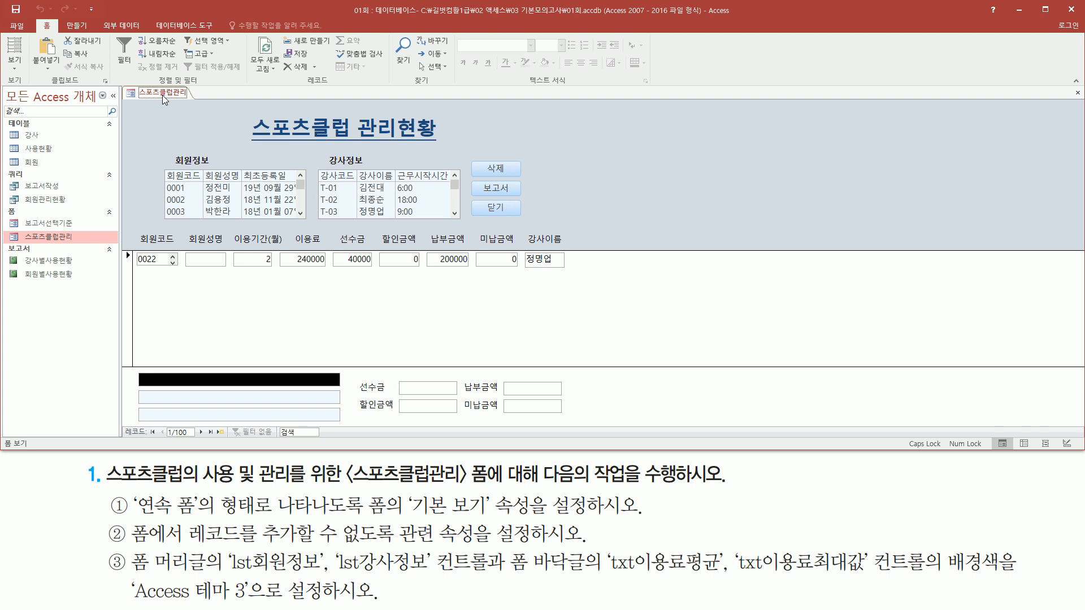
right_click(164, 100)
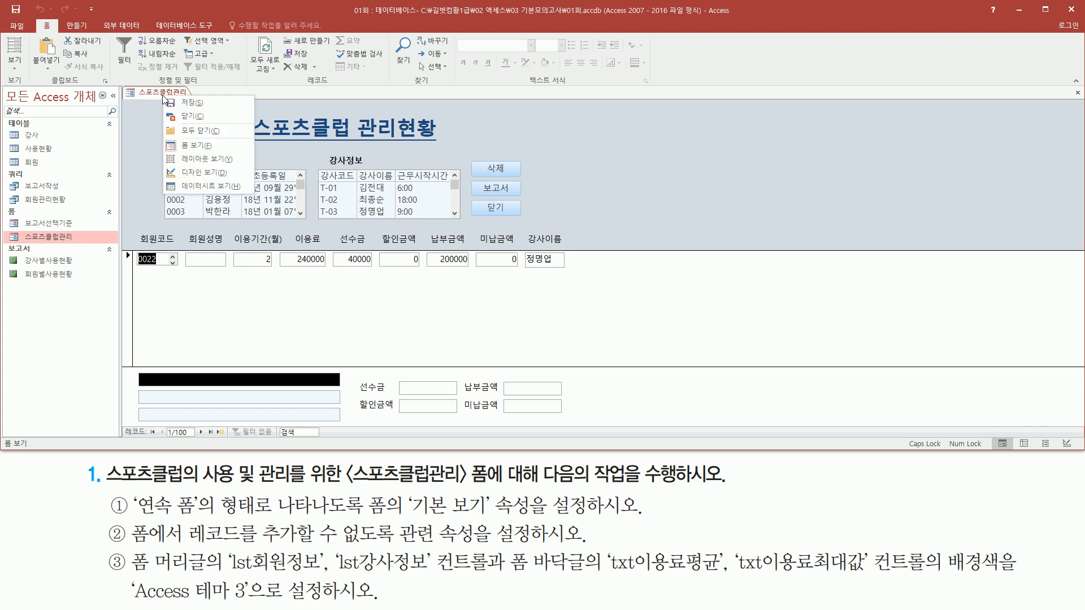
click(201, 171)
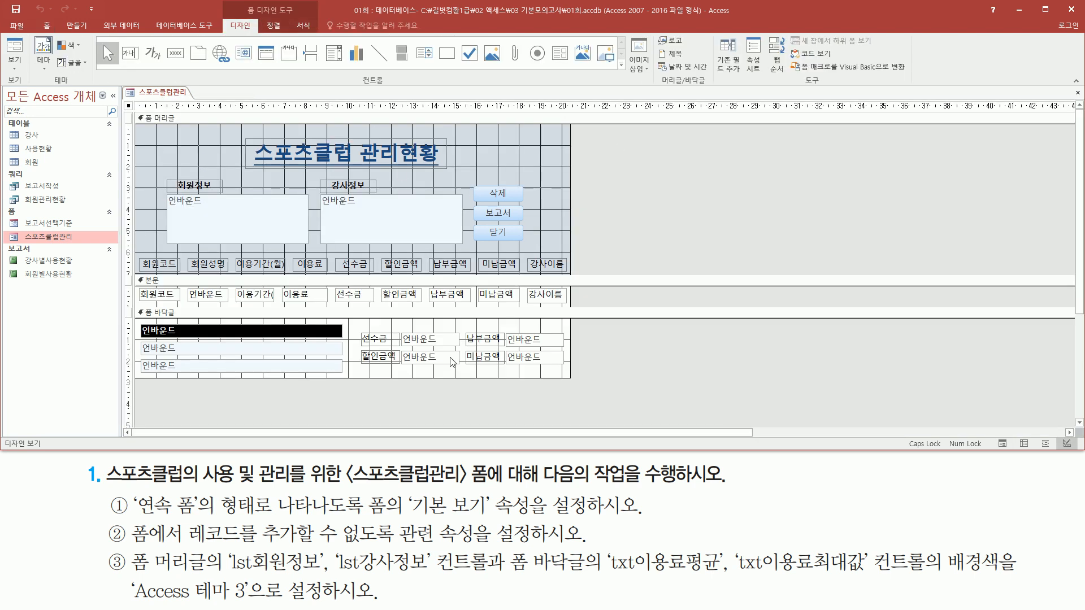
key(ctrl+2)
drag(132, 491, 197, 517)
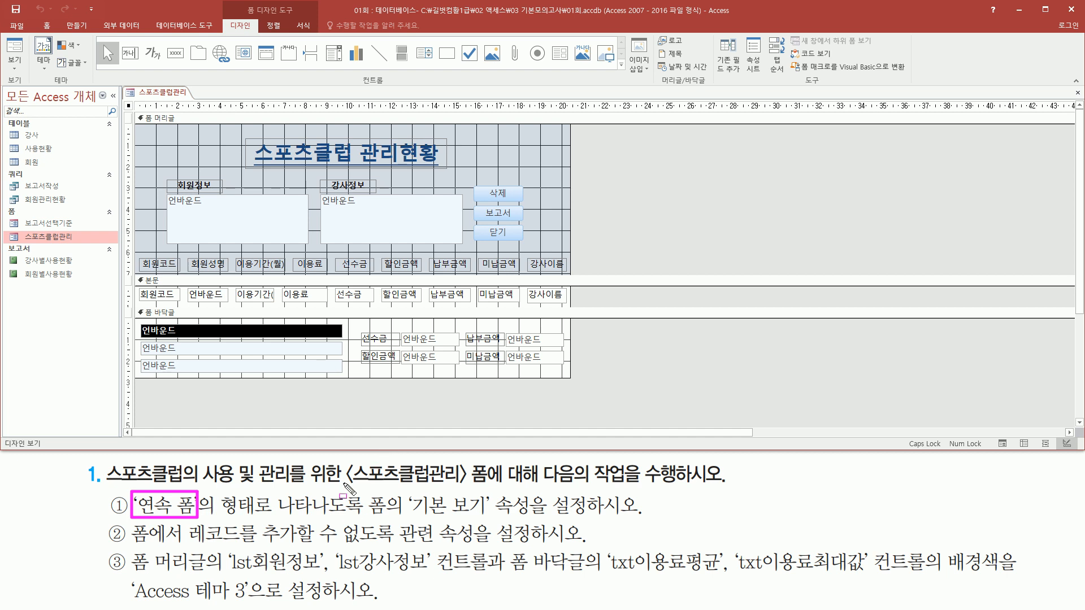
mouse_move(368, 487)
mouse_down()
mouse_move(408, 519)
mouse_move(531, 518)
mouse_up()
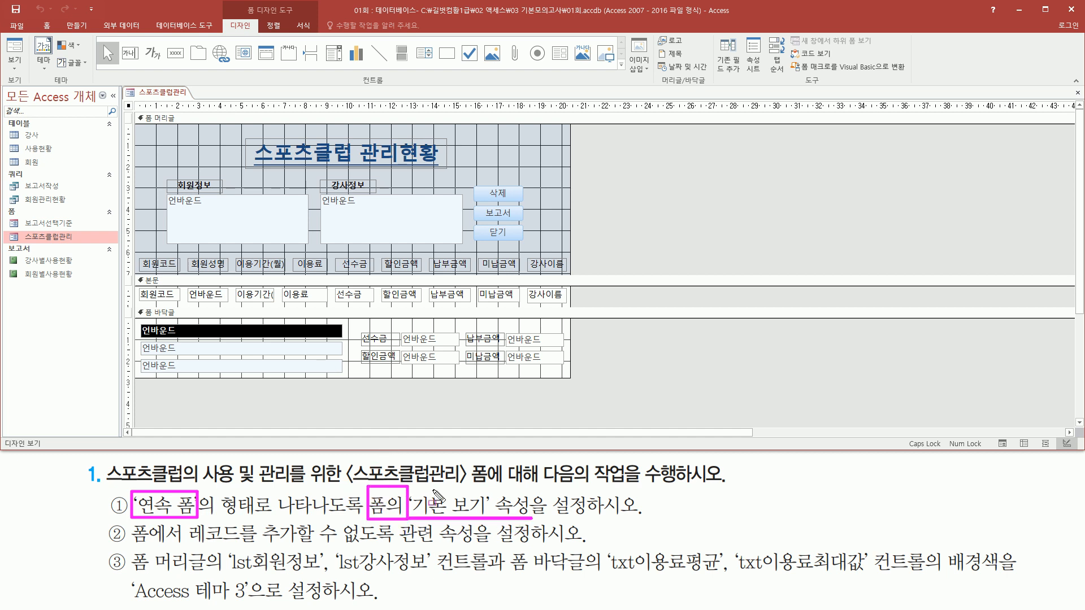
drag(126, 113, 125, 338)
mouse_move(144, 103)
mouse_down()
mouse_move(345, 113)
mouse_move(143, 111)
mouse_move(143, 103)
mouse_move(150, 115)
mouse_move(137, 114)
mouse_up()
key(Escape)
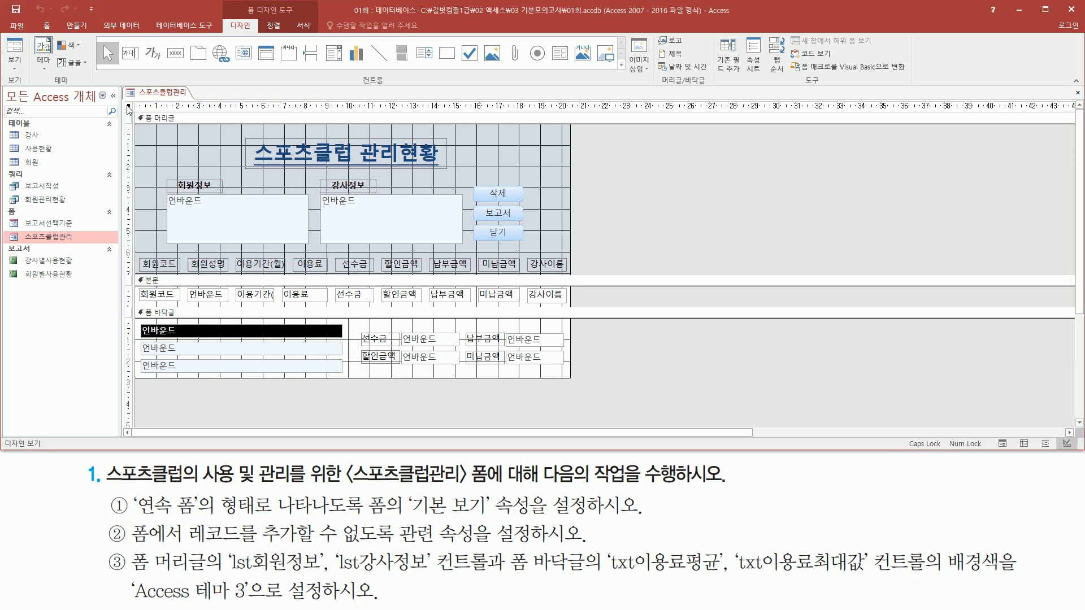
- Open the properties of the whole form and set its default view (기본 보기) to continuous forms (연속 폼)
right_click(129, 109)
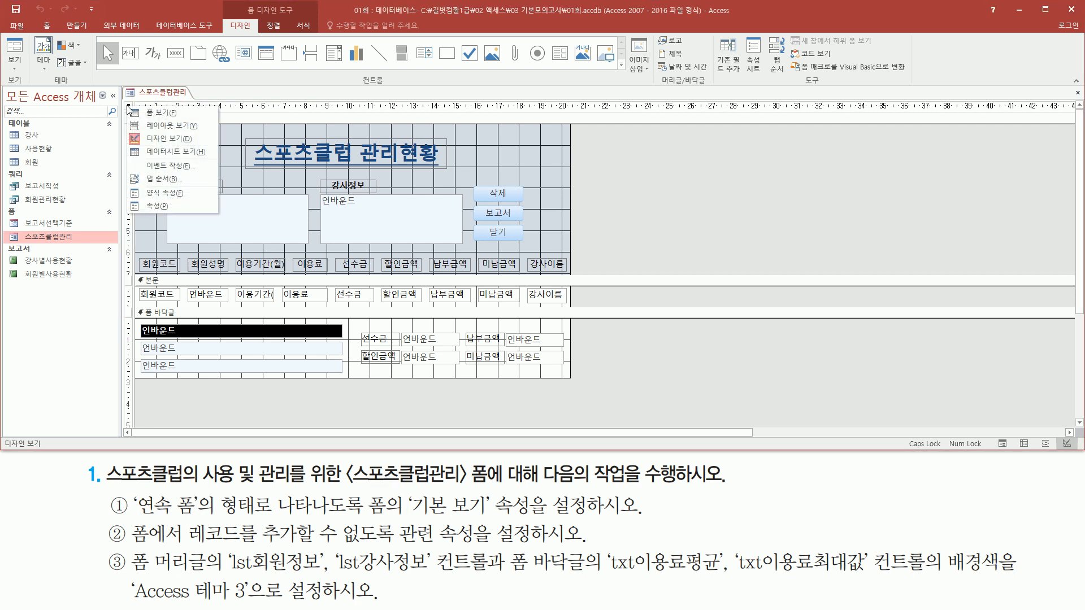
click(168, 208)
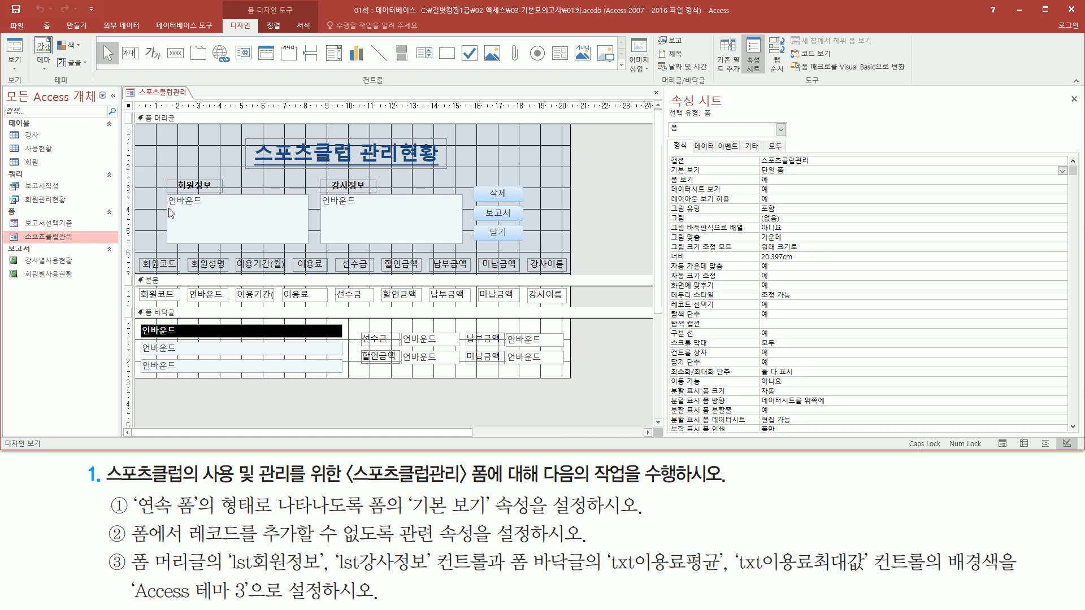
drag(665, 91, 731, 106)
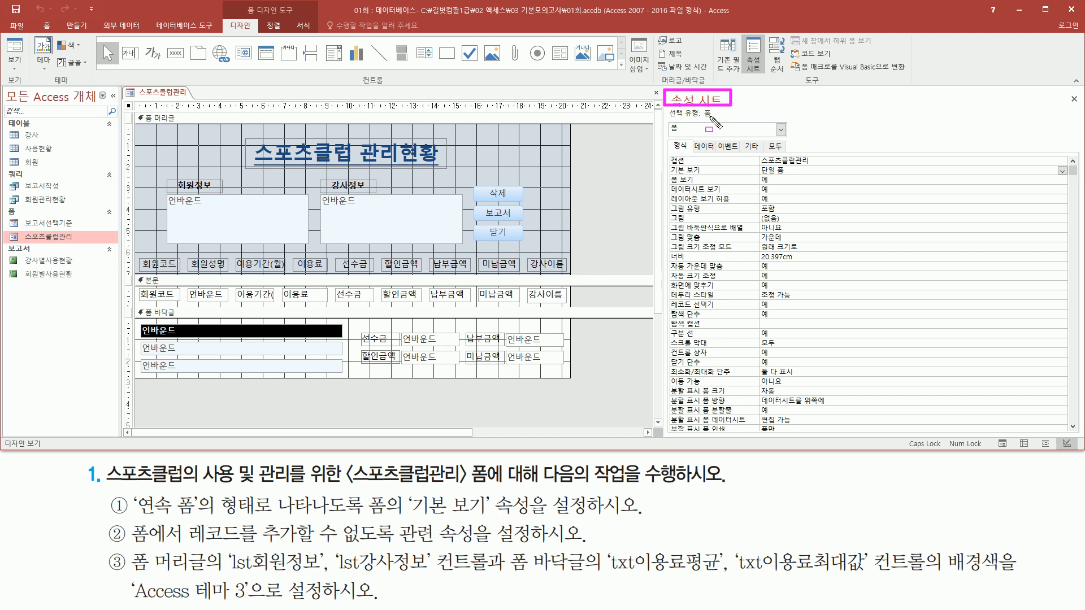
drag(668, 121, 714, 121)
drag(134, 492, 200, 518)
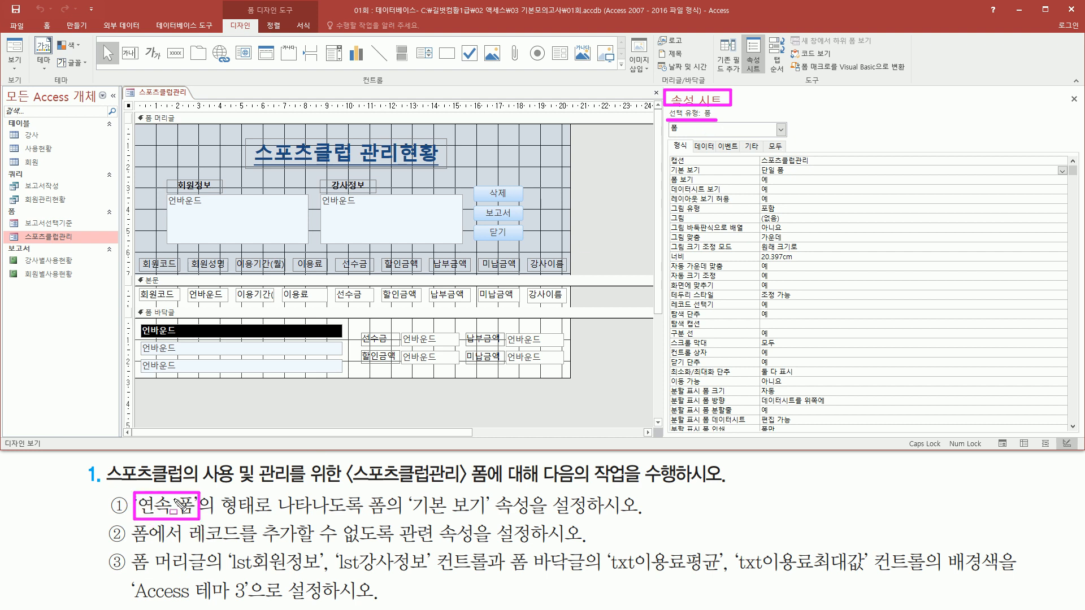
mouse_move(670, 139)
mouse_down()
mouse_move(699, 177)
mouse_move(788, 176)
mouse_move(788, 163)
mouse_up()
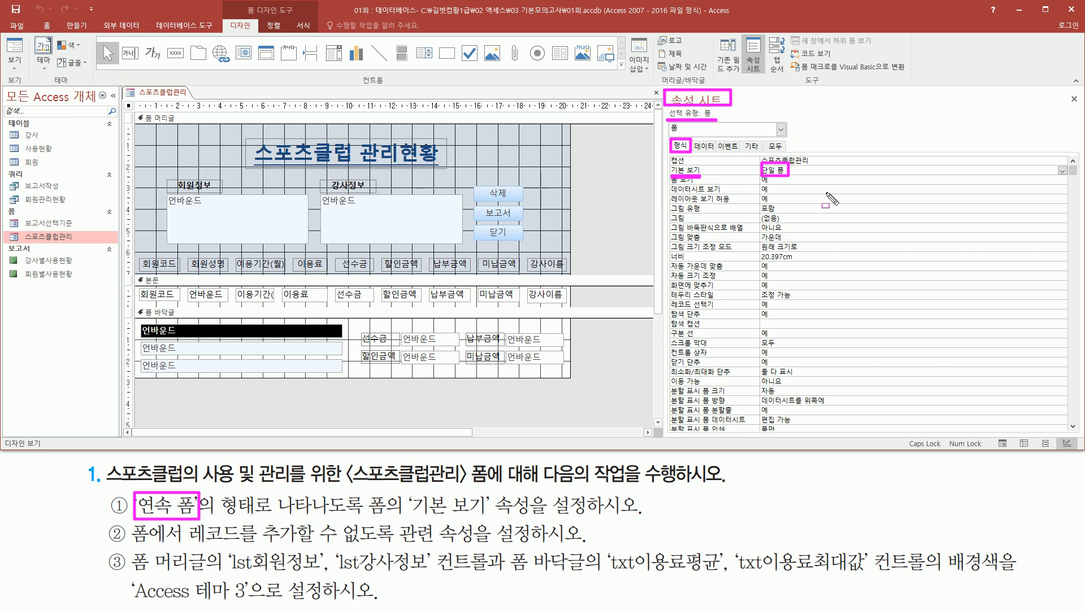
key(Escape)
click(1039, 171)
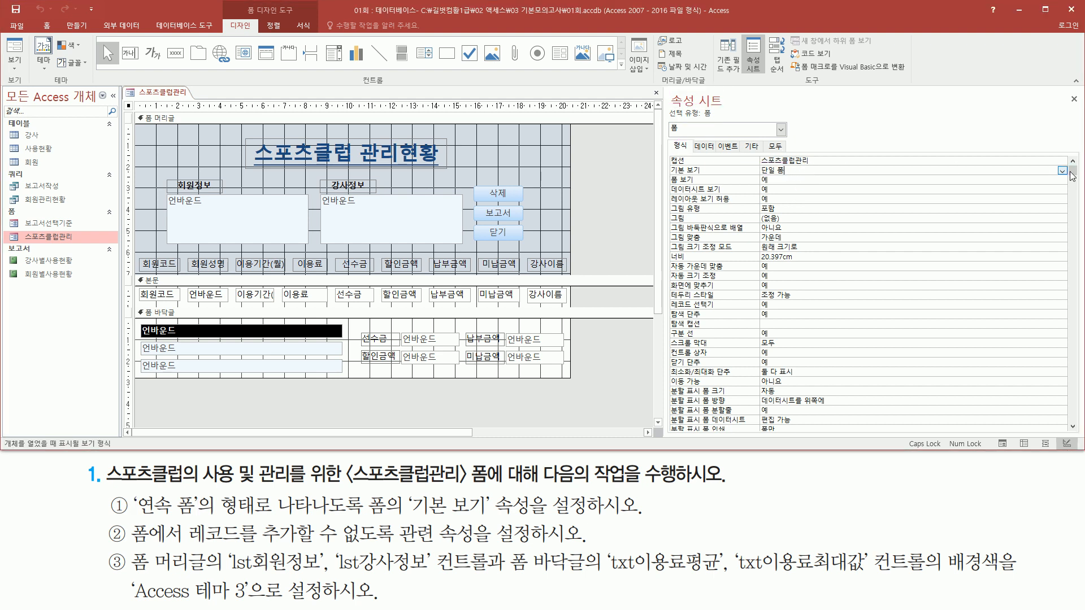
click(1061, 172)
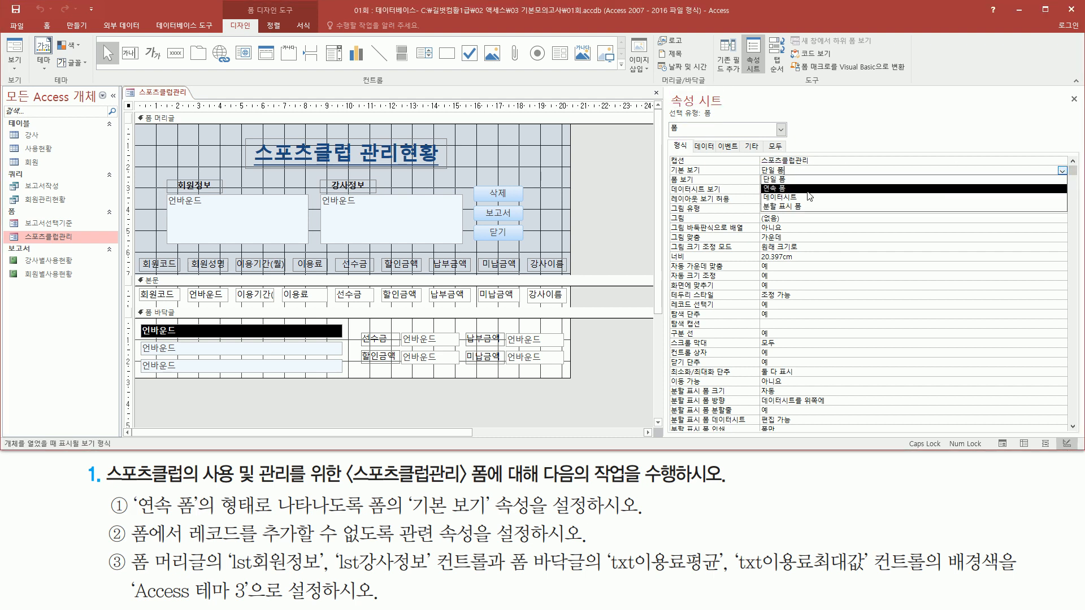
click(810, 190)
drag(669, 163, 849, 178)
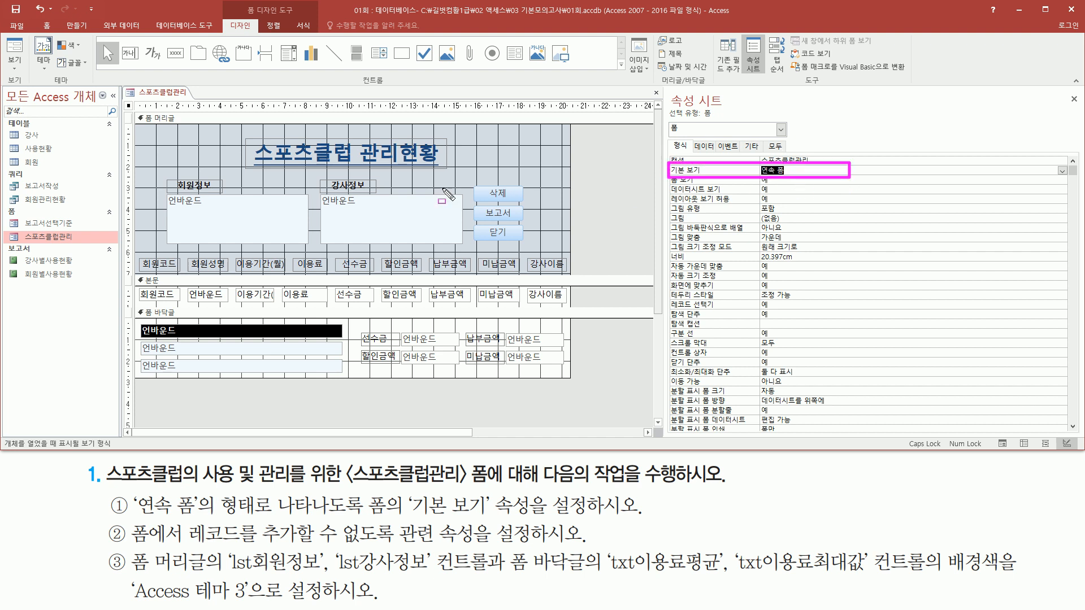
key(Escape)
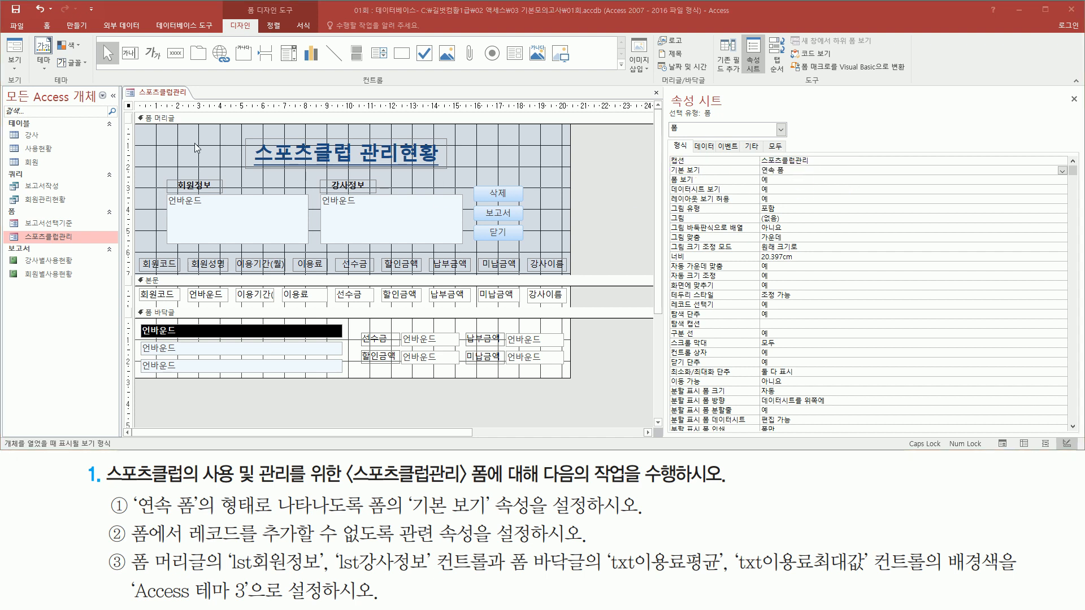
- Show the 스포츠클럽관리 form in Form View (폼 보기) to check how its records are laid out
right_click(177, 94)
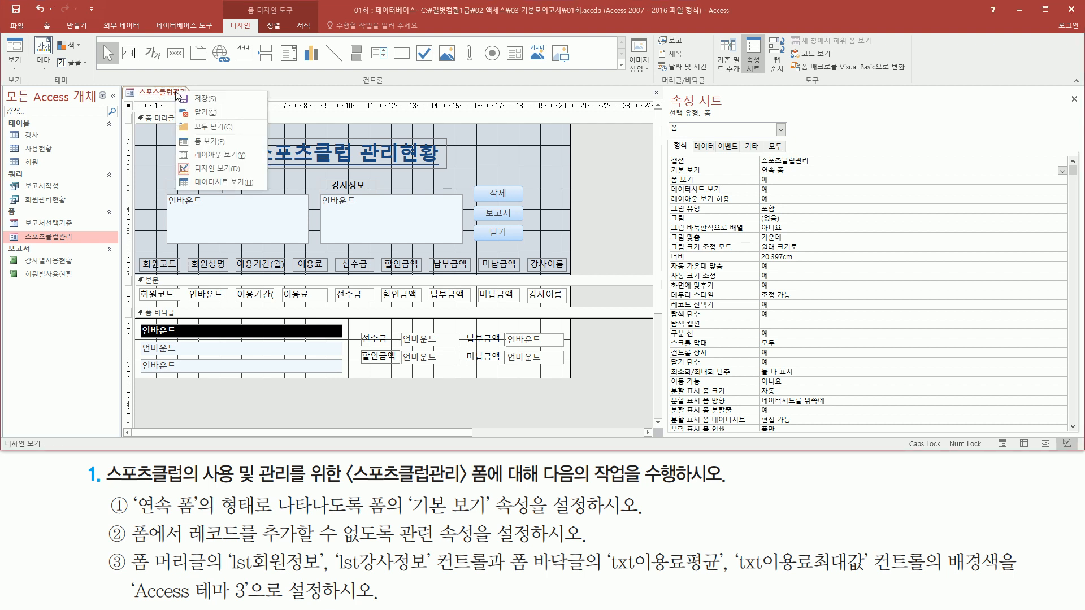
click(225, 142)
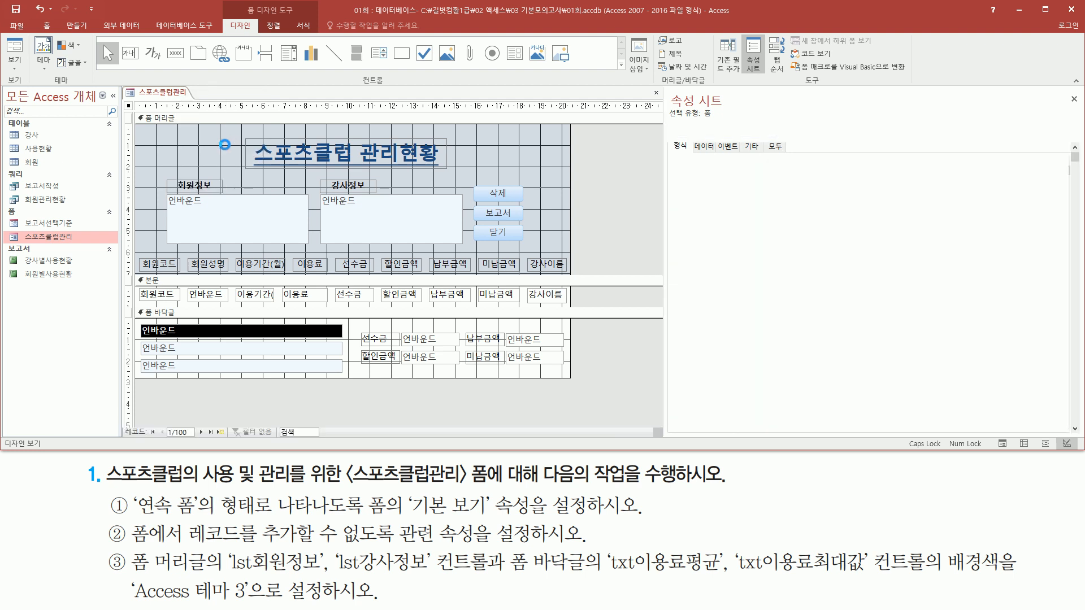
mouse_move(129, 248)
mouse_down()
mouse_move(563, 260)
mouse_move(572, 370)
mouse_up()
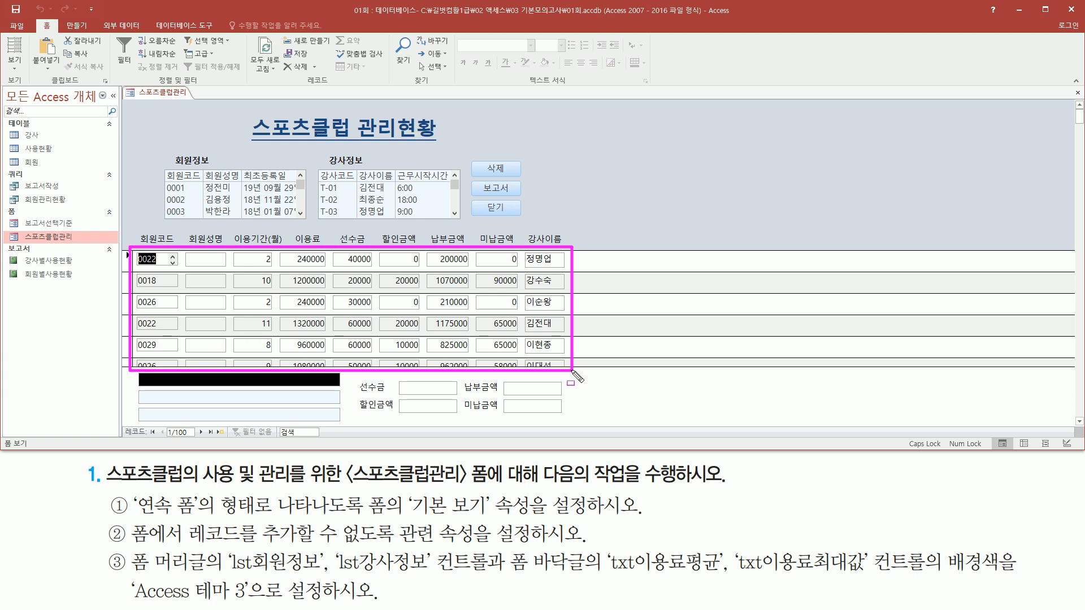
mouse_move(133, 496)
mouse_down()
mouse_move(156, 514)
mouse_move(204, 521)
mouse_up()
key(Escape)
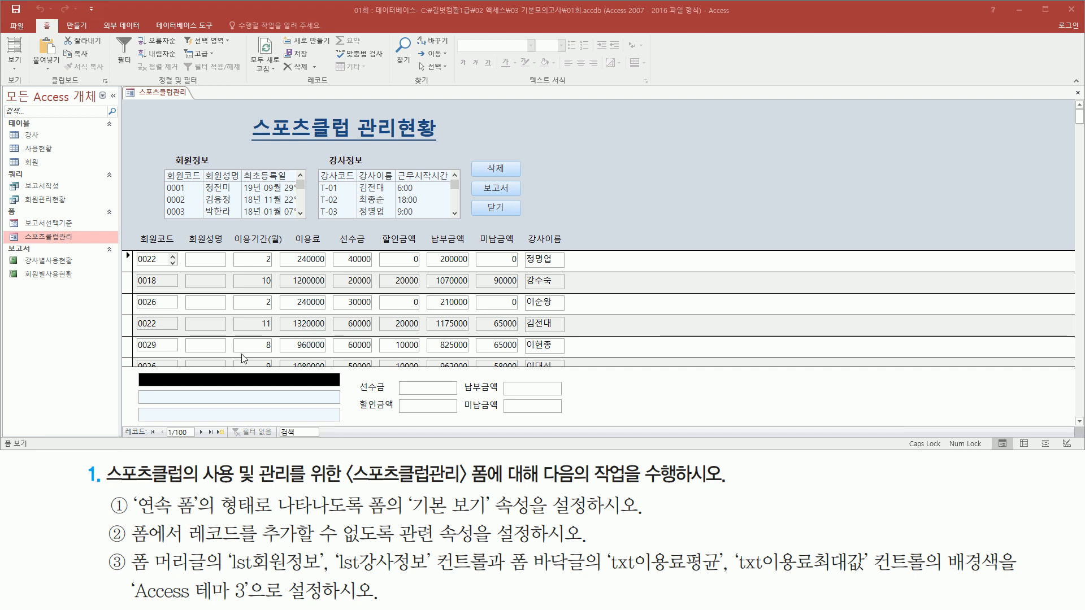
- Return the 스포츠클럽관리 form to Design View (디자인 보기) for the record-addition setting
key(ctrl+2)
mouse_move(130, 560)
mouse_down()
mouse_move(180, 547)
mouse_move(190, 521)
mouse_move(224, 543)
mouse_move(534, 550)
mouse_up()
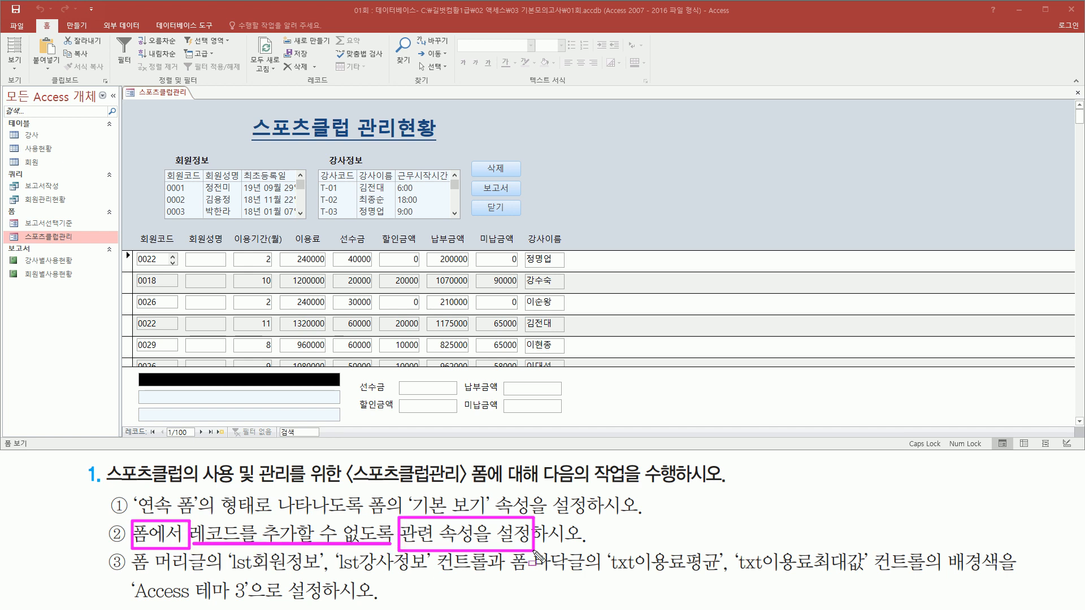
key(Escape)
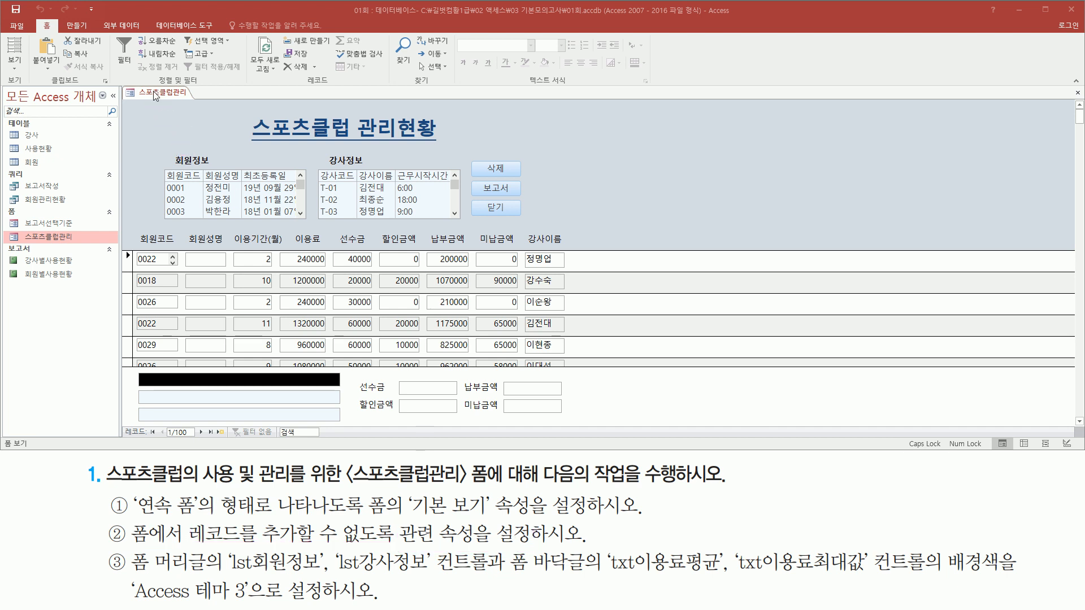
right_click(156, 95)
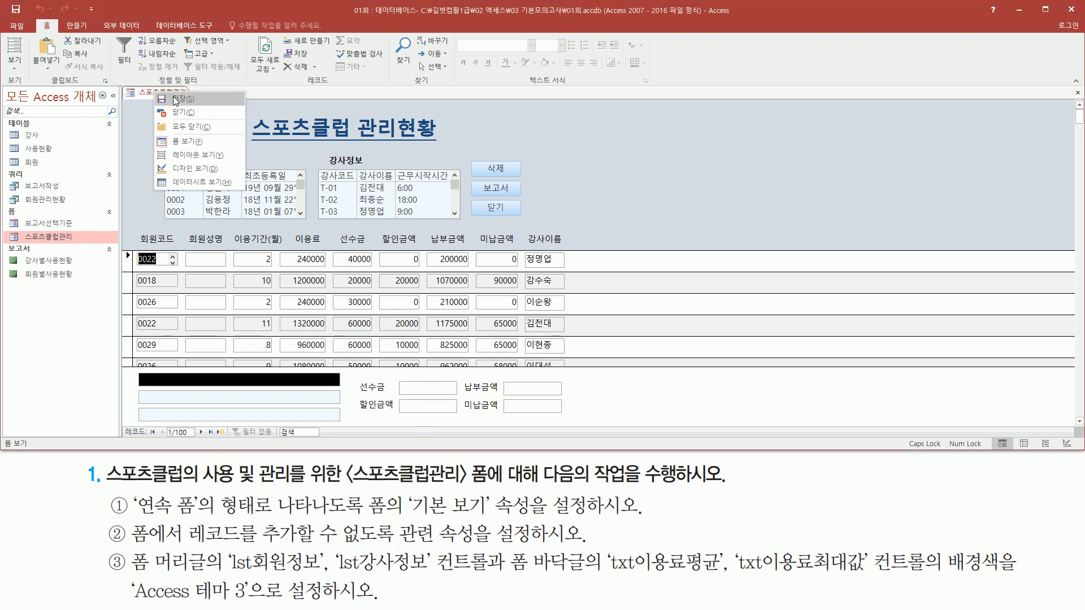
click(197, 169)
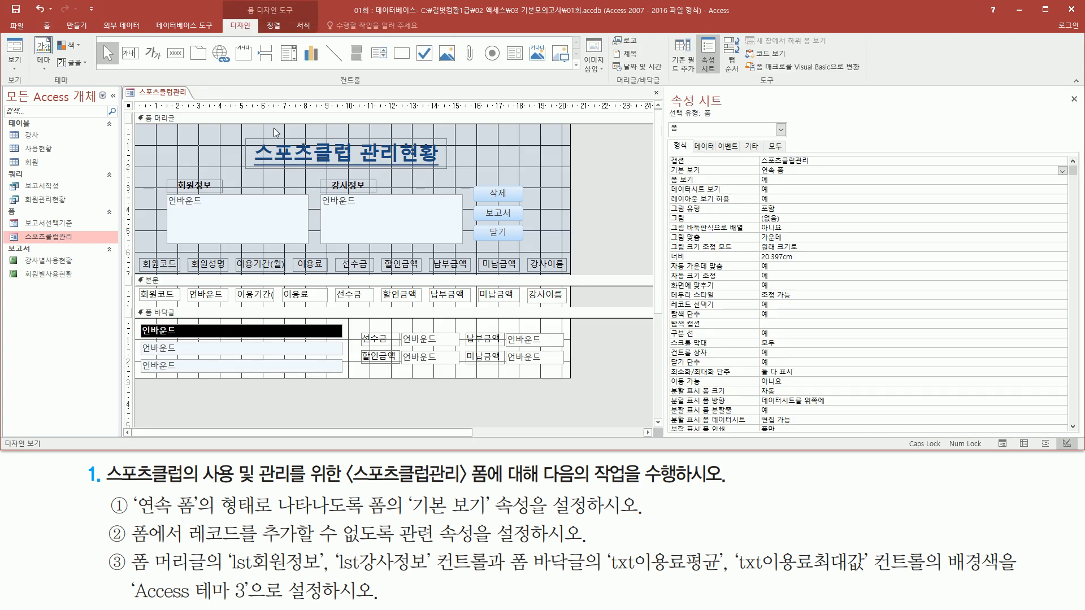
drag(124, 520, 186, 545)
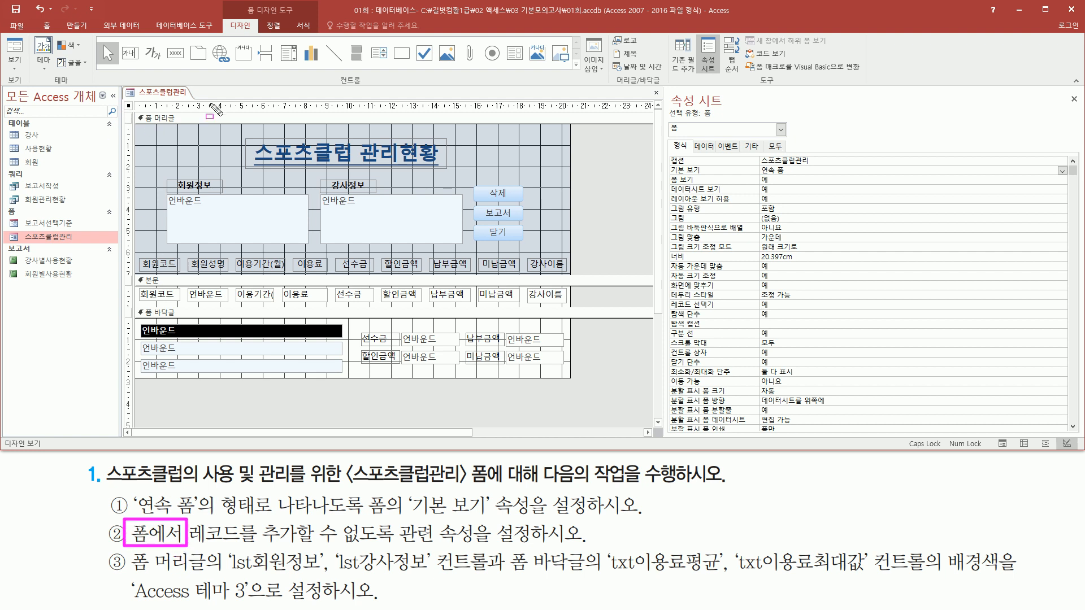
drag(667, 92, 727, 107)
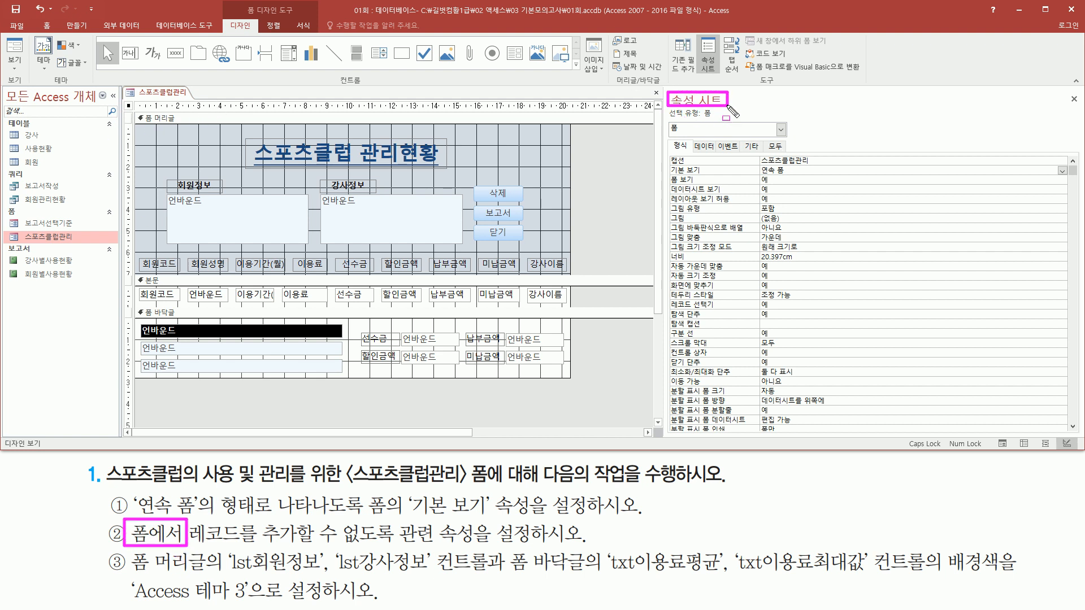
drag(665, 120, 716, 120)
drag(186, 543, 393, 544)
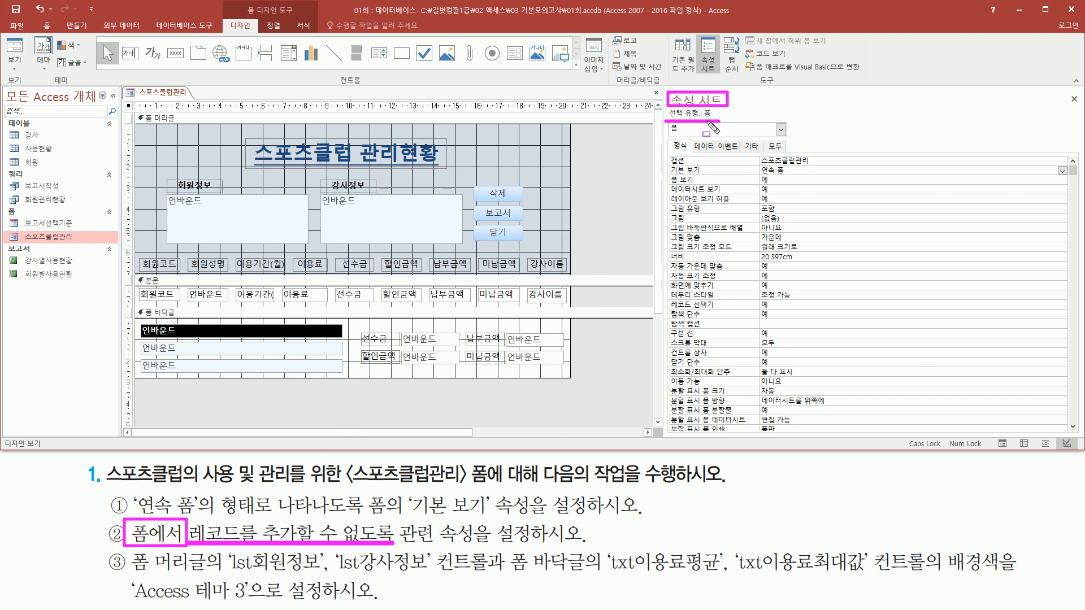
drag(695, 137, 718, 154)
- Disallow adding records in the form by setting its Allow Additions property (추가 가능) to 아니요
click(705, 147)
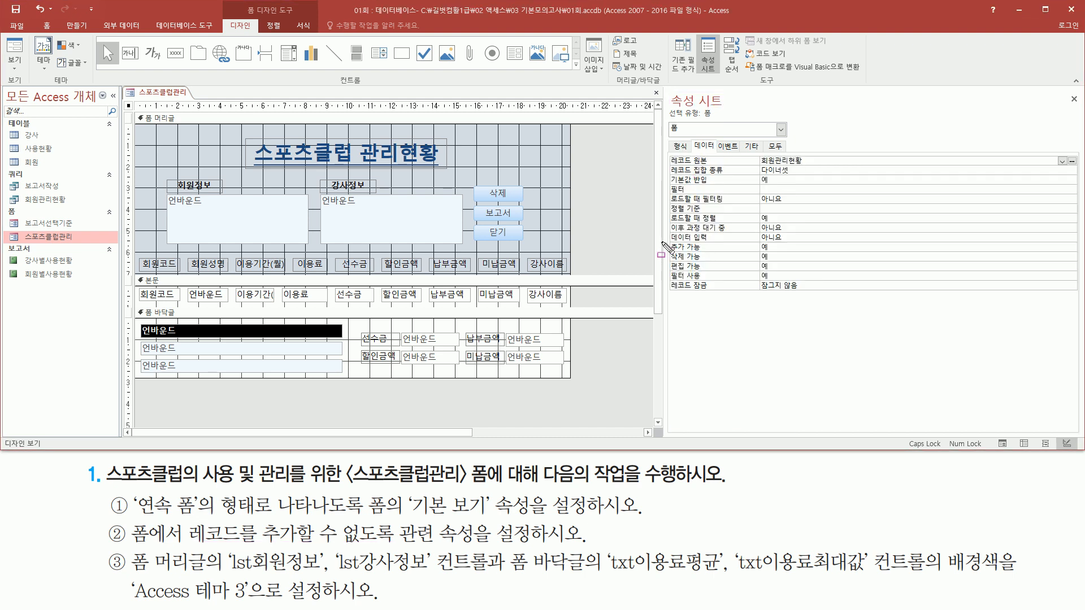
mouse_move(669, 243)
mouse_down()
mouse_move(709, 272)
mouse_move(809, 273)
mouse_up()
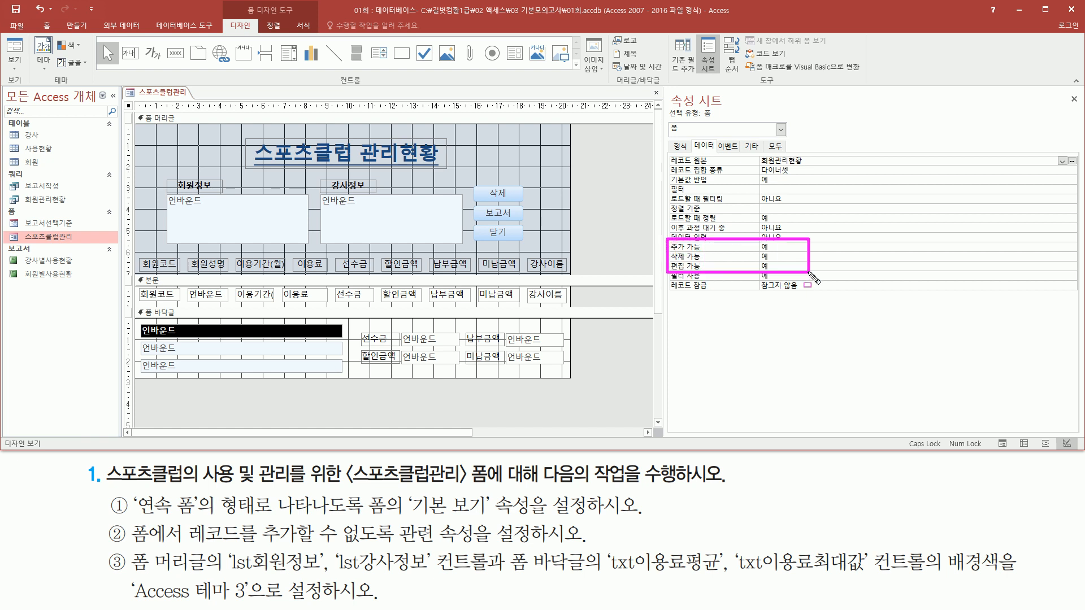
key(Escape)
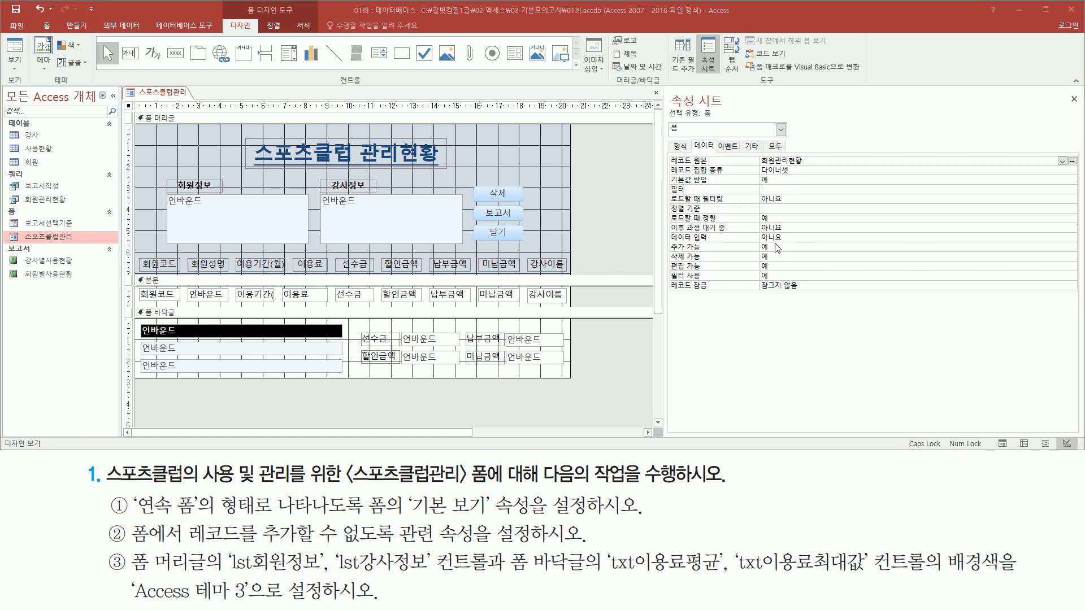
click(1064, 250)
click(1072, 248)
click(802, 268)
key(ctrl+2)
drag(662, 237, 812, 258)
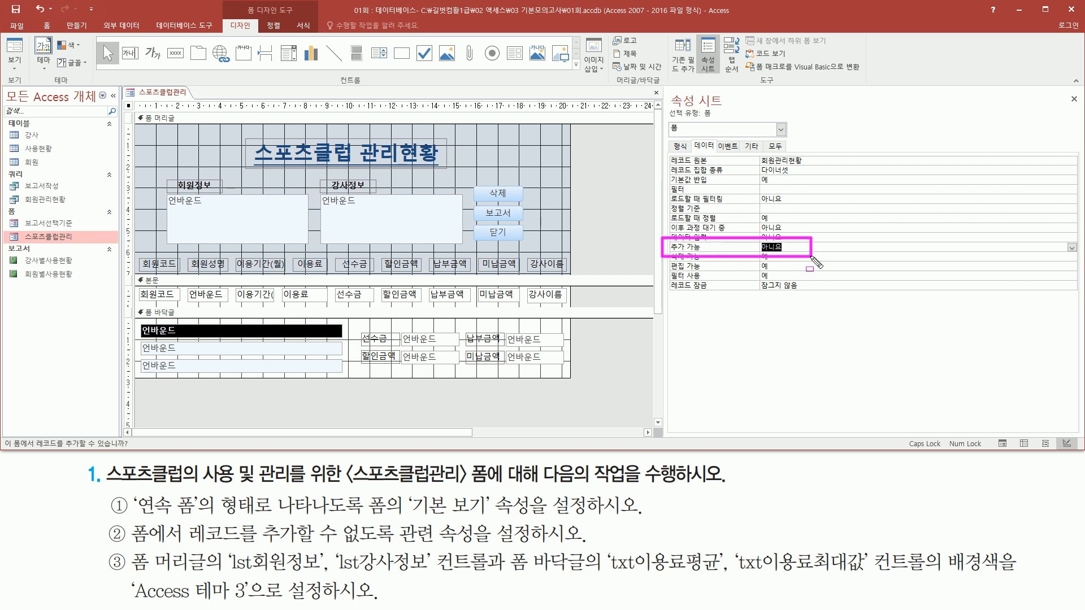
drag(691, 138, 718, 149)
key(Escape)
- Check the control names of the 회원정보 and 강사정보 list boxes in the form header against the third task
mouse_move(132, 581)
mouse_down()
mouse_move(206, 576)
mouse_move(213, 548)
mouse_up()
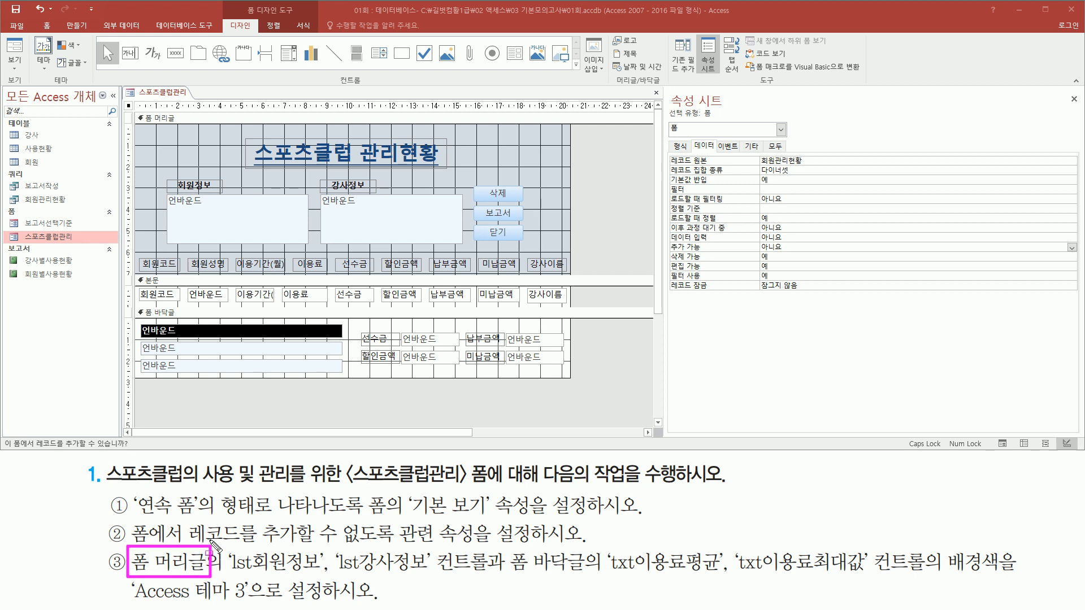
mouse_move(132, 108)
mouse_down()
mouse_move(151, 158)
mouse_move(560, 251)
mouse_move(576, 278)
mouse_up()
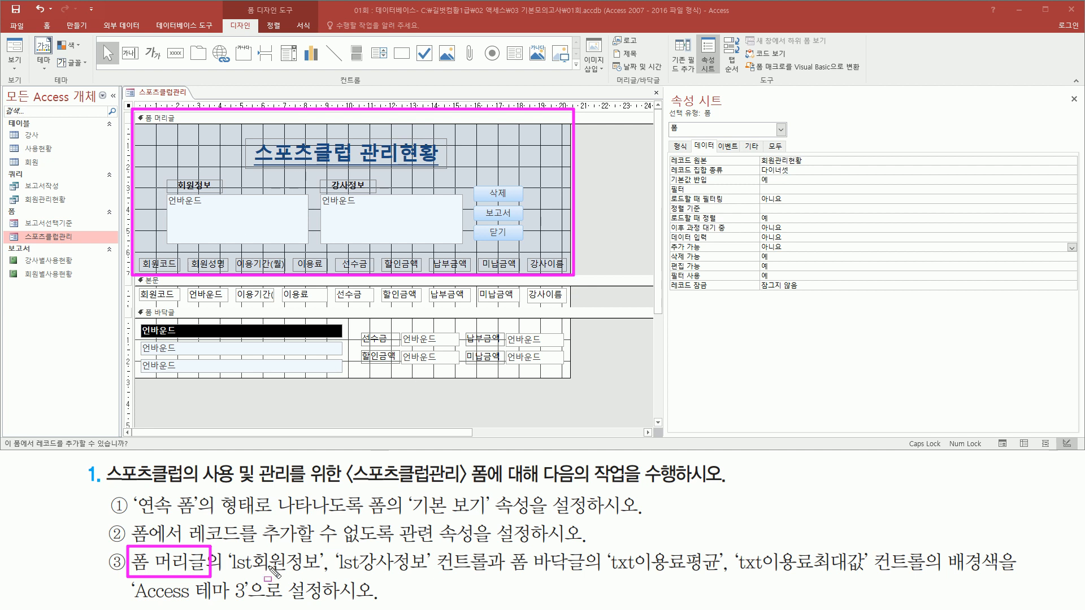
mouse_move(226, 573)
mouse_down()
mouse_move(432, 576)
mouse_move(477, 562)
mouse_move(489, 578)
mouse_up()
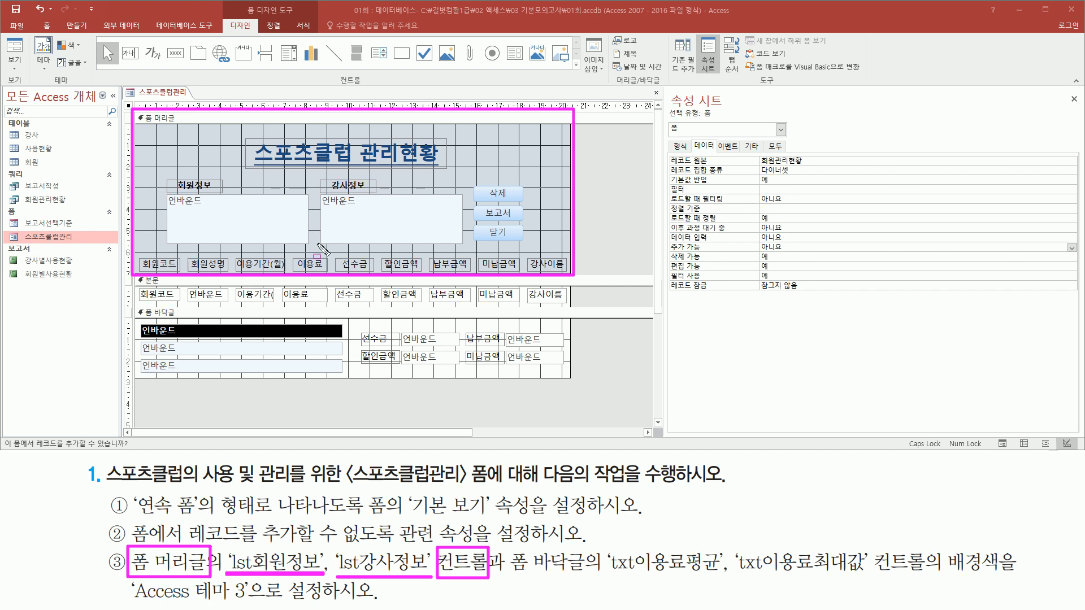
mouse_move(175, 199)
mouse_down()
mouse_move(257, 235)
mouse_move(341, 225)
mouse_move(458, 234)
mouse_up()
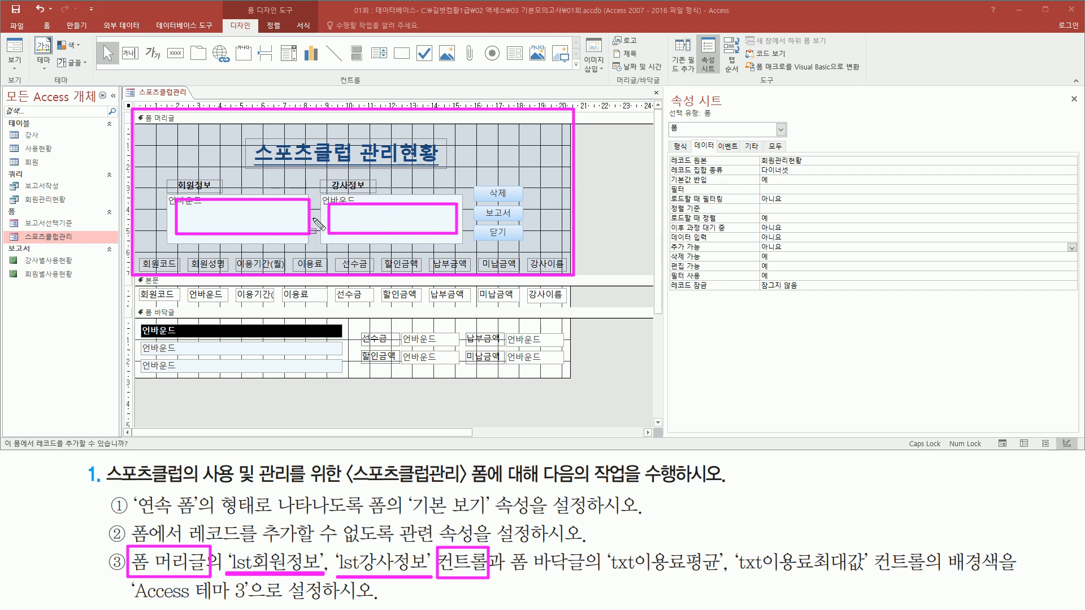
key(Escape)
click(218, 213)
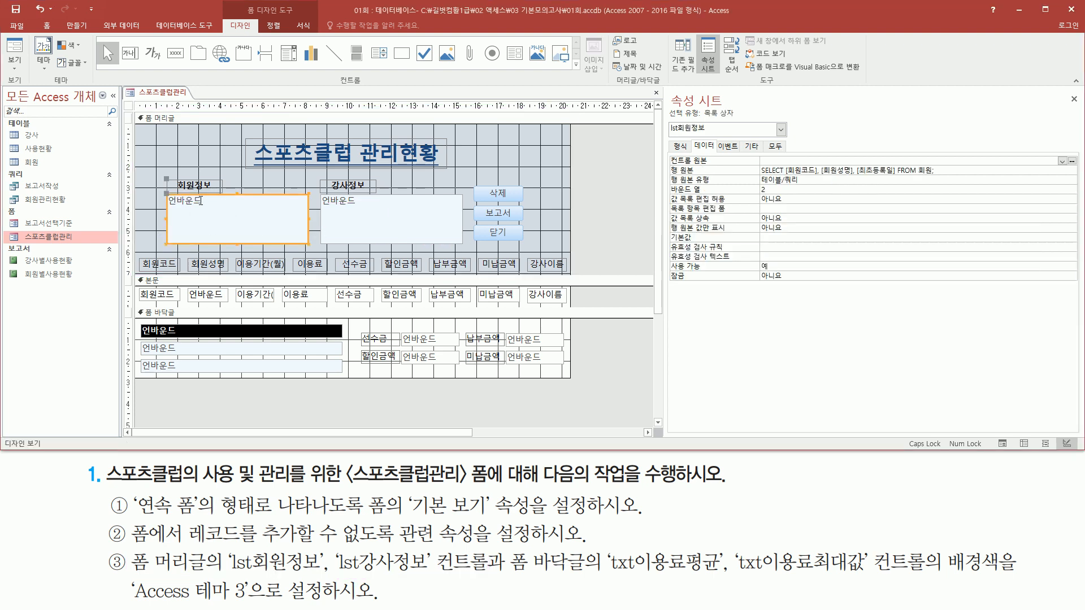
drag(667, 136, 715, 136)
key(Escape)
click(390, 217)
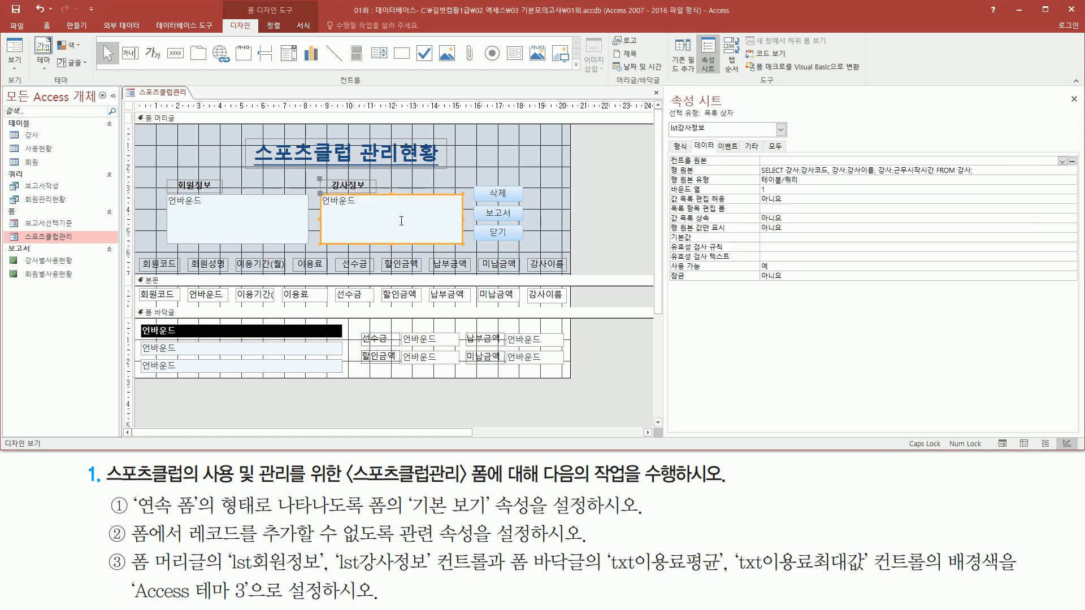
drag(668, 137, 710, 138)
drag(200, 197, 274, 228)
drag(340, 196, 404, 223)
- Check the control names of the three stacked text boxes in the form footer to identify txt이용료평균 and txt이용료최대값
mouse_move(232, 572)
mouse_down()
mouse_move(487, 573)
mouse_move(515, 561)
mouse_move(586, 585)
mouse_up()
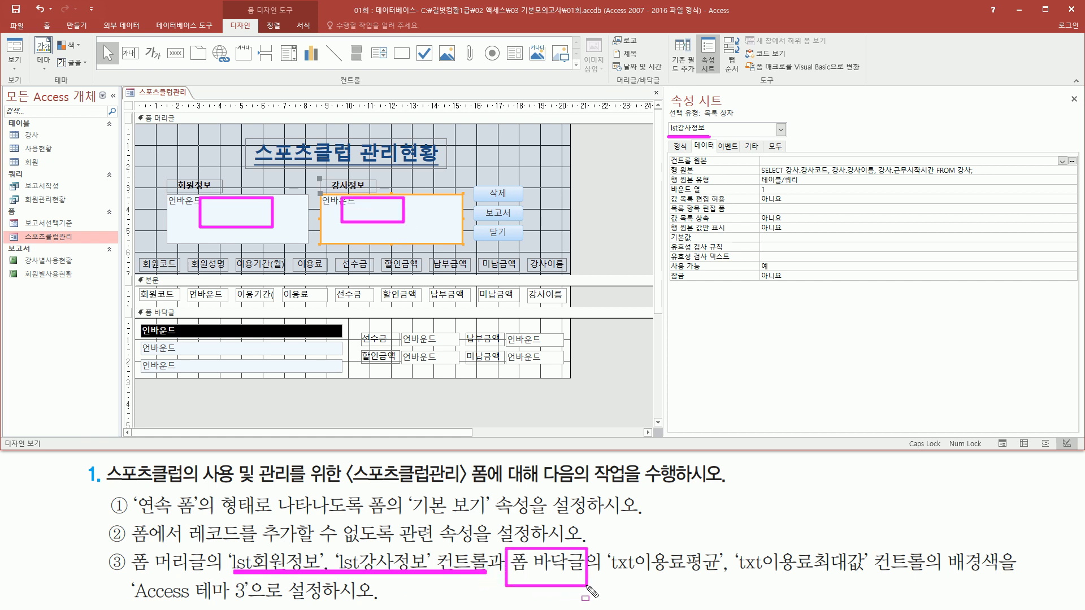
mouse_move(133, 308)
mouse_down()
mouse_move(168, 359)
mouse_move(565, 394)
mouse_move(585, 390)
mouse_move(575, 379)
mouse_up()
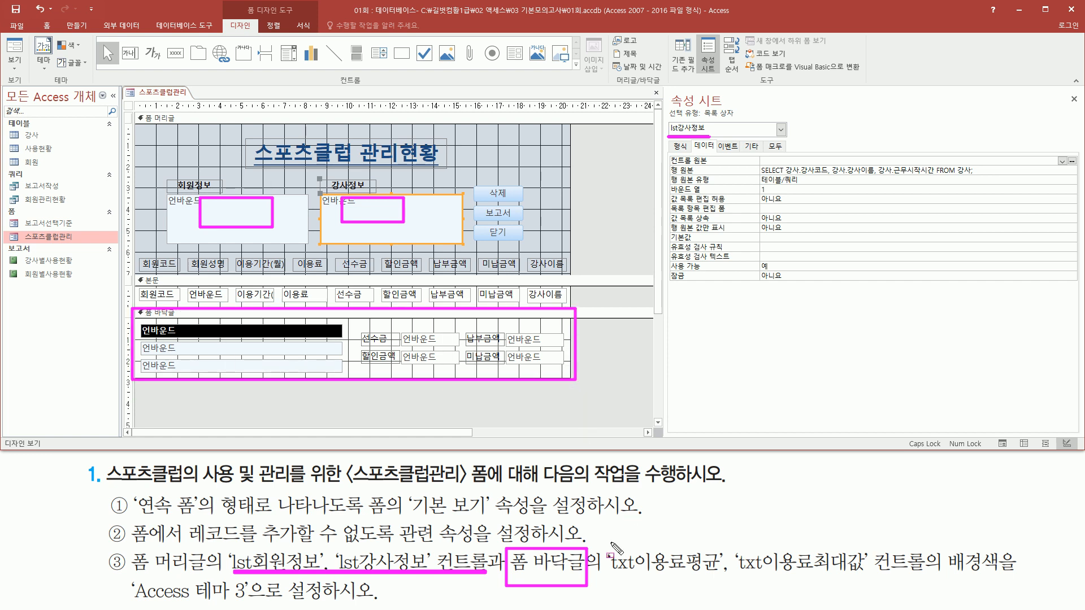
drag(609, 575, 715, 576)
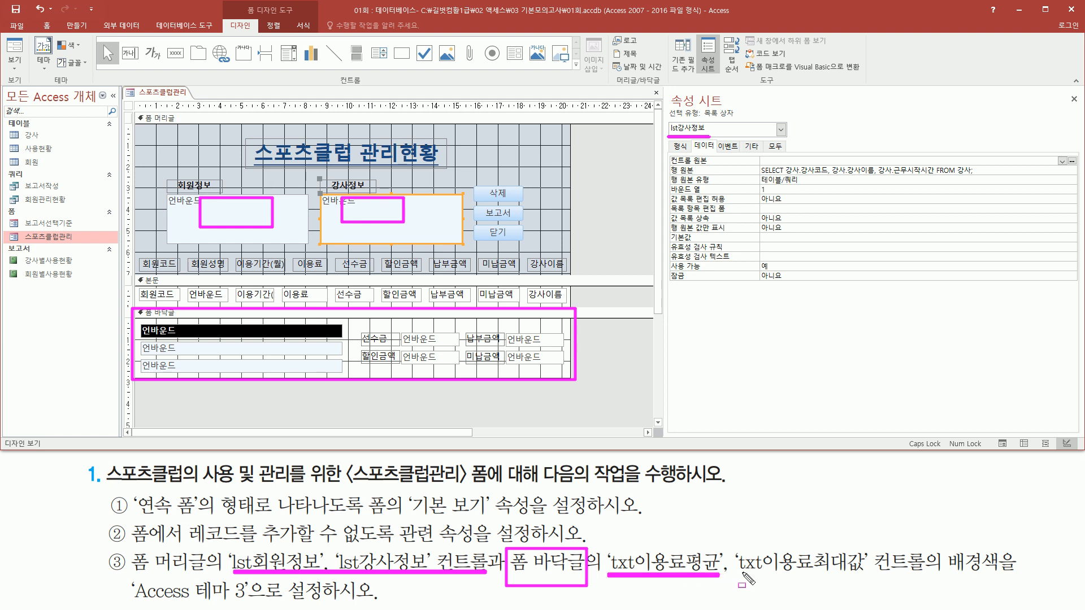
drag(735, 575, 865, 576)
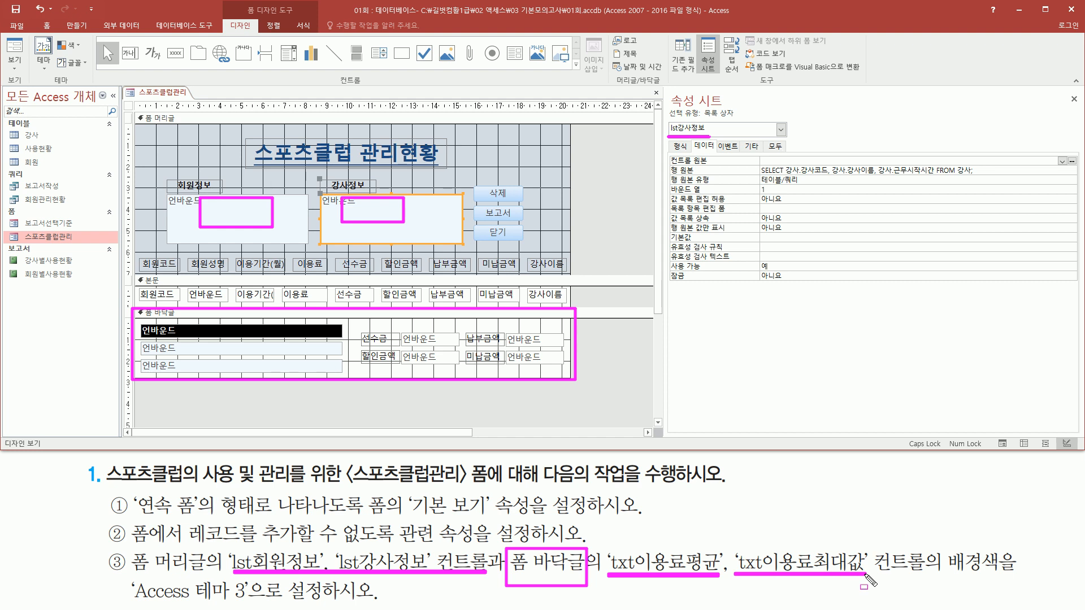
mouse_move(642, 543)
mouse_down()
mouse_move(655, 565)
mouse_move(715, 575)
mouse_up()
drag(766, 547, 838, 573)
mouse_move(142, 320)
mouse_down()
mouse_move(159, 337)
mouse_move(196, 343)
mouse_up()
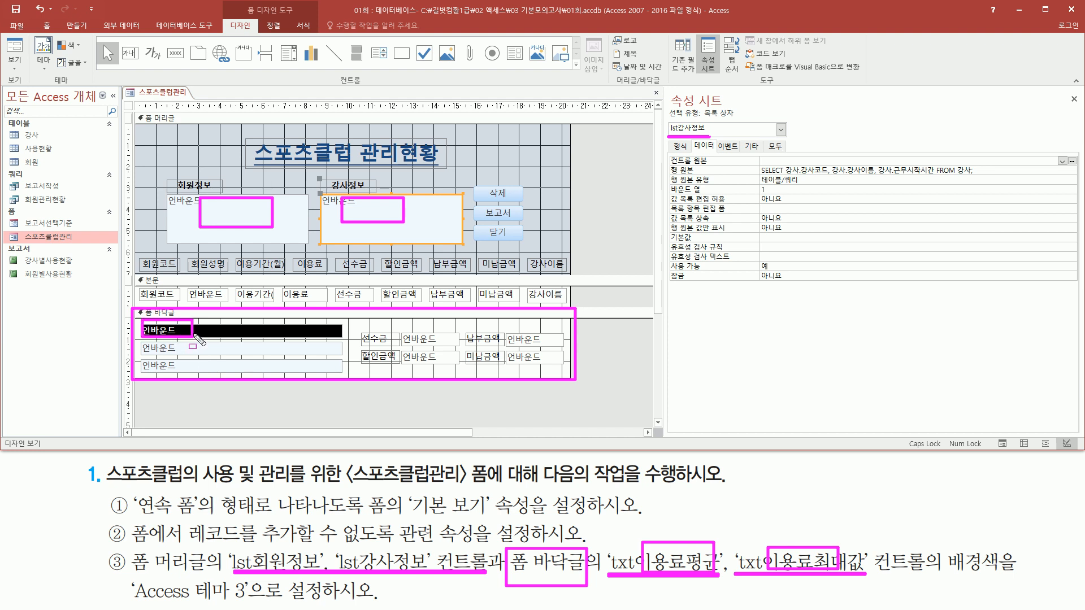
click(195, 330)
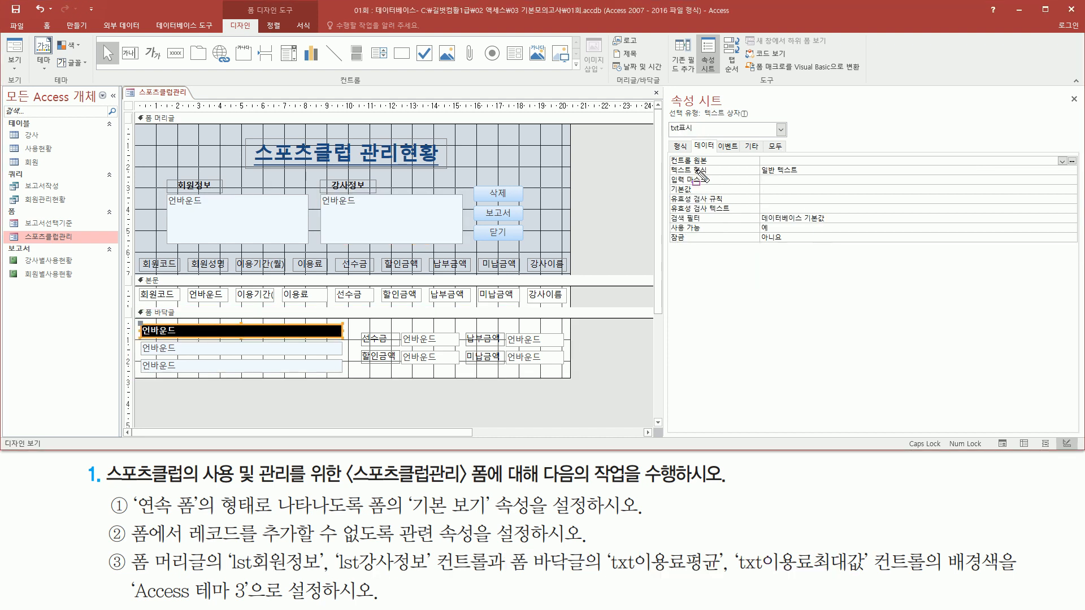
drag(669, 134, 697, 134)
click(199, 347)
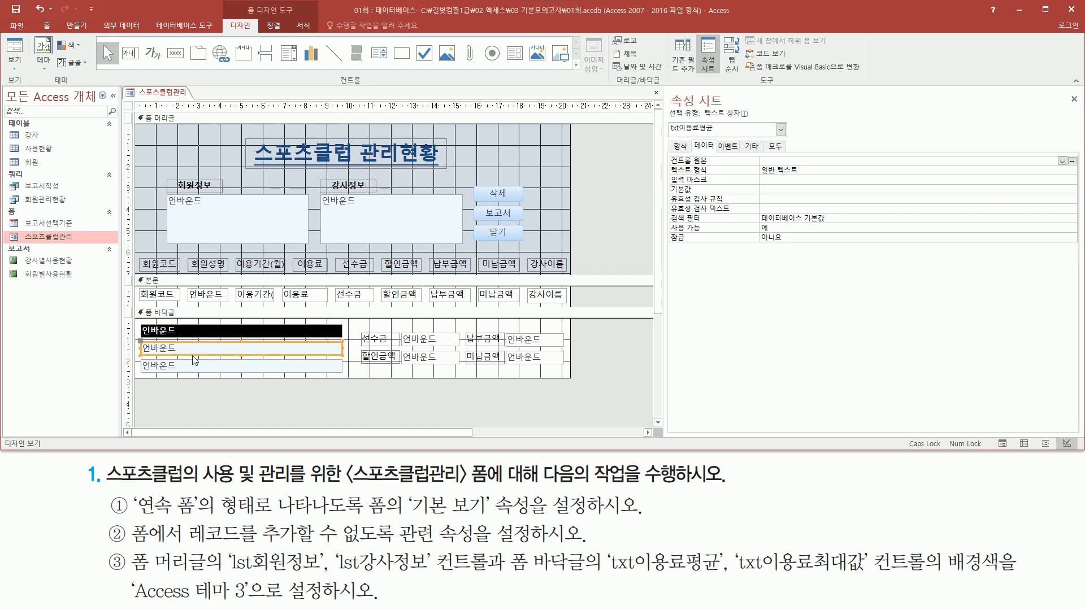
drag(669, 133, 719, 134)
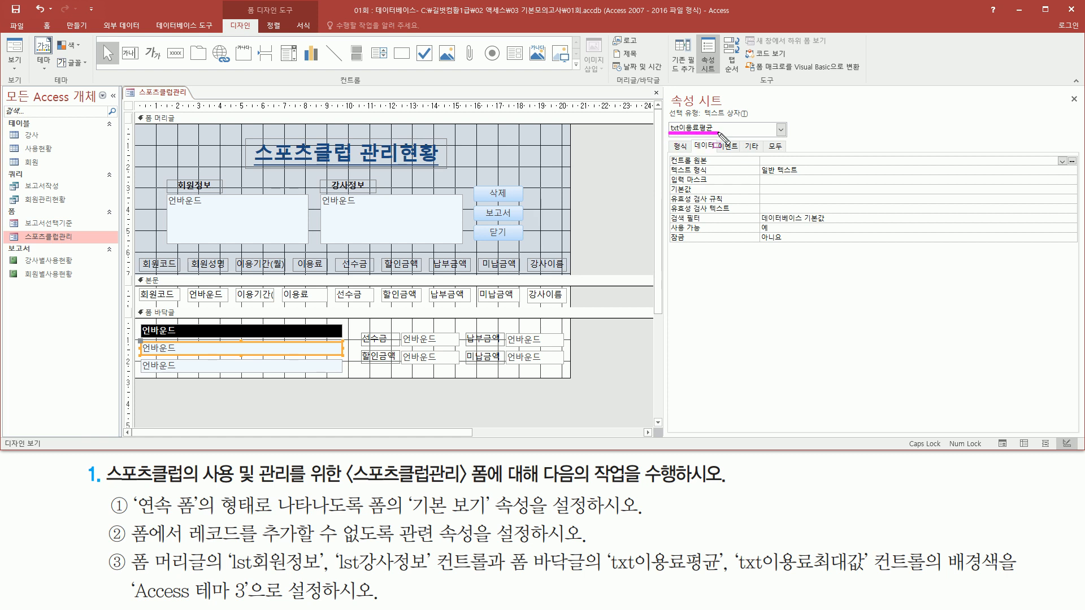
click(210, 366)
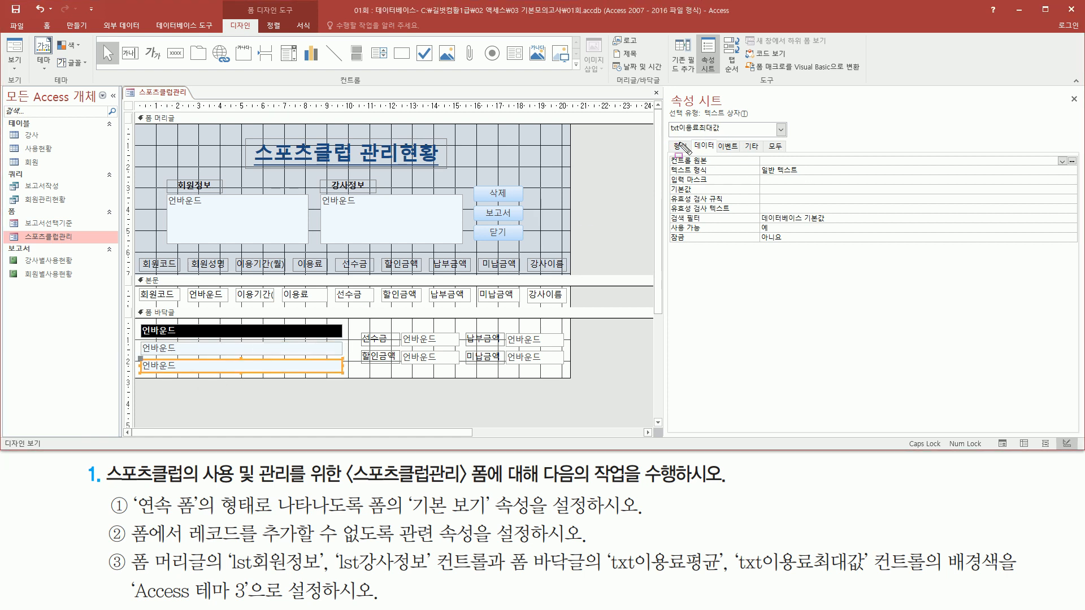
drag(667, 137, 726, 137)
key(Escape)
drag(137, 572, 933, 571)
drag(212, 200, 282, 237)
drag(364, 211, 410, 232)
mouse_move(161, 346)
mouse_down()
mouse_move(251, 368)
mouse_move(338, 371)
mouse_up()
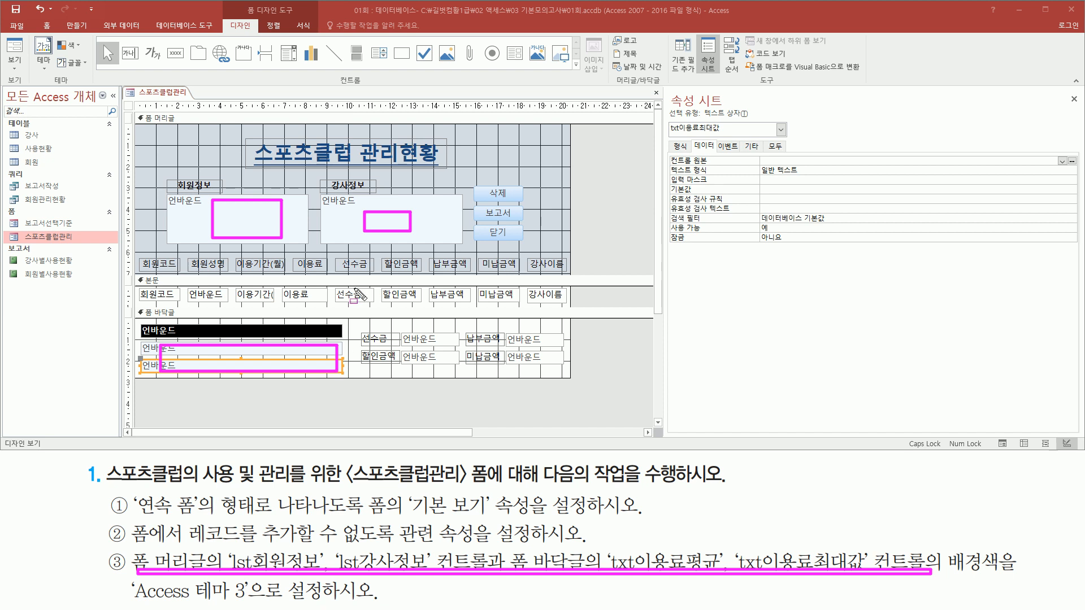
mouse_move(943, 535)
mouse_down()
mouse_move(987, 582)
mouse_move(1020, 586)
mouse_up()
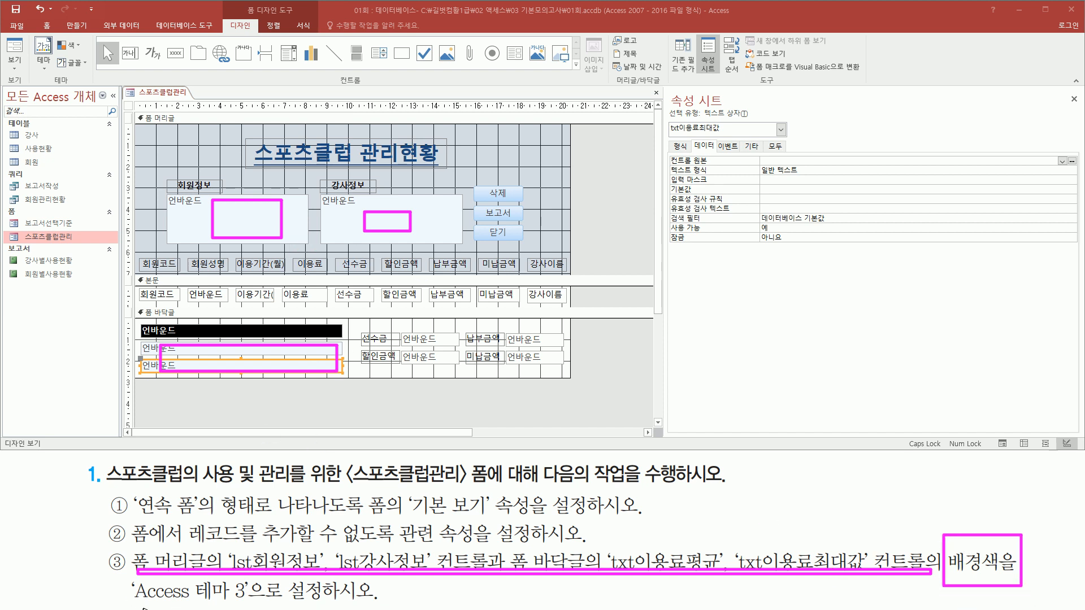
drag(132, 601, 258, 601)
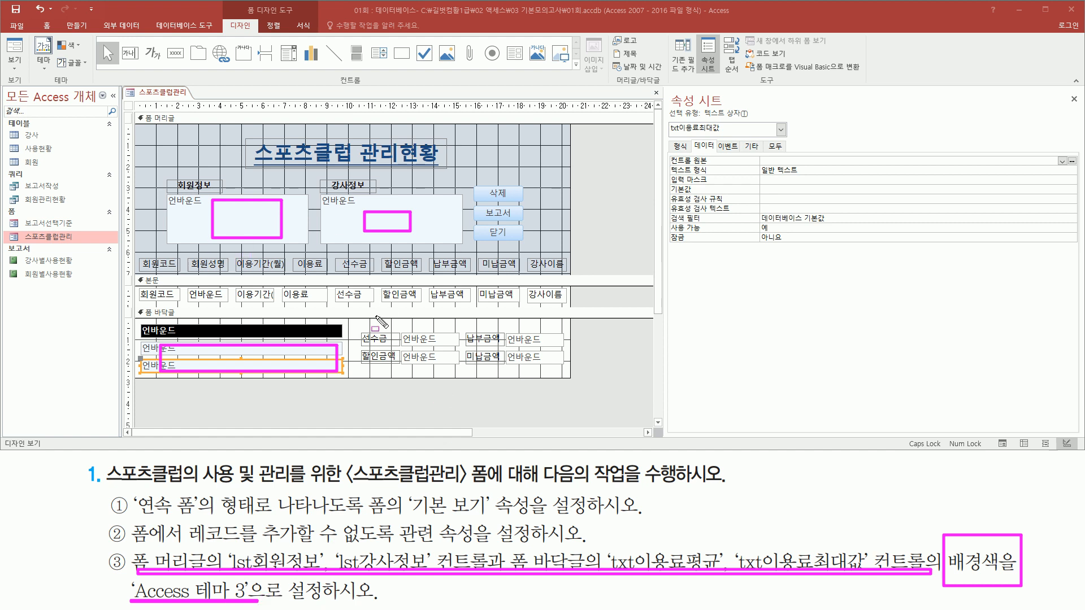
key(Escape)
- Set the background color (배경색) of lst회원정보, lst강사정보, txt이용료평균 and txt이용료최대값 together to Access 테마 3
click(264, 230)
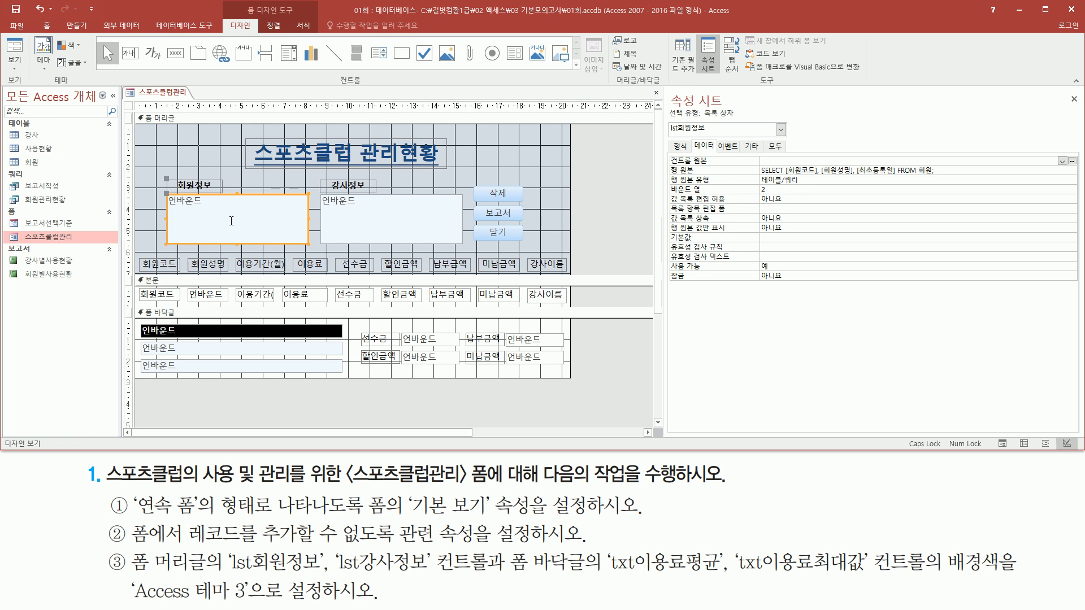
shift+click(372, 219)
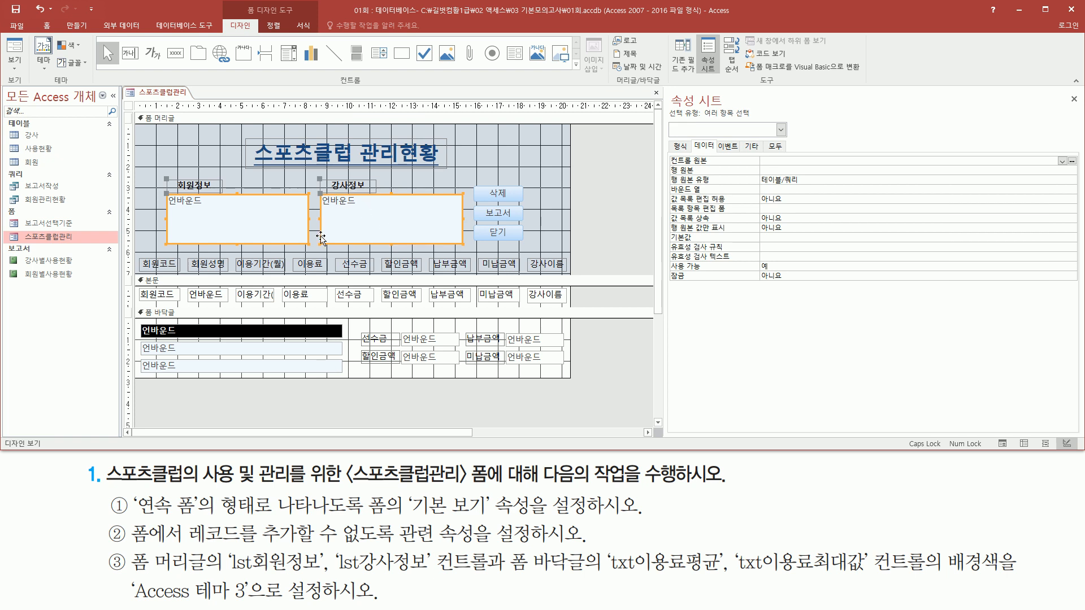
shift+click(195, 350)
shift+click(264, 367)
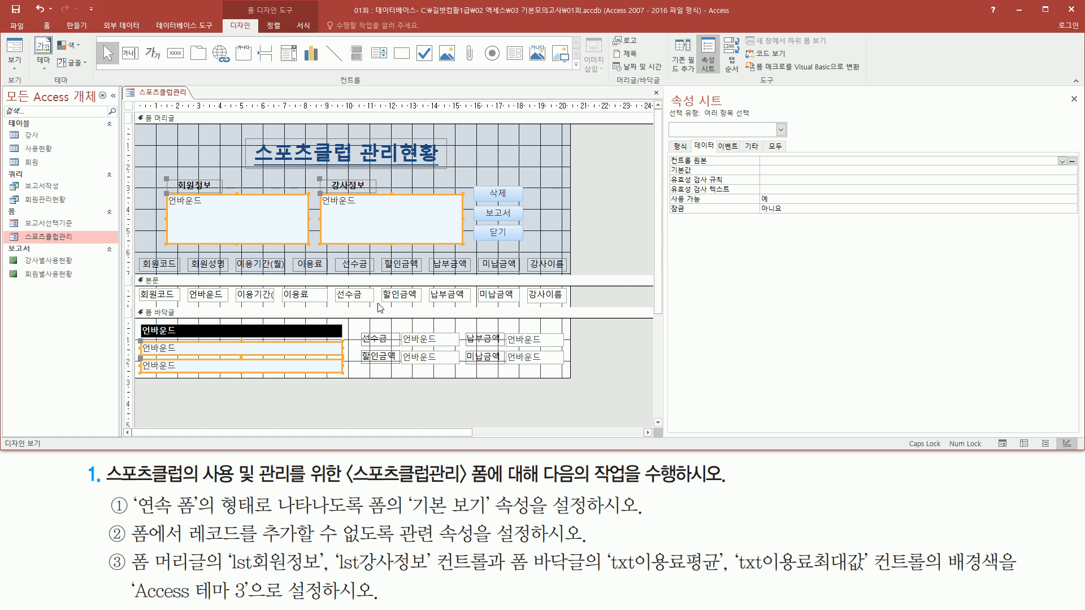
drag(940, 544, 1004, 580)
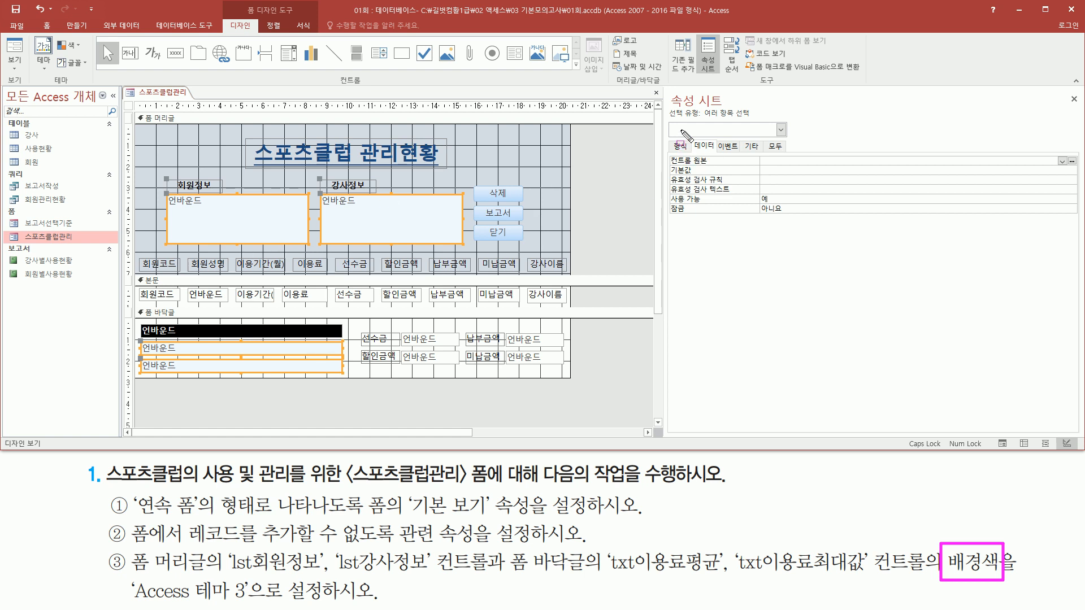
drag(669, 119, 763, 124)
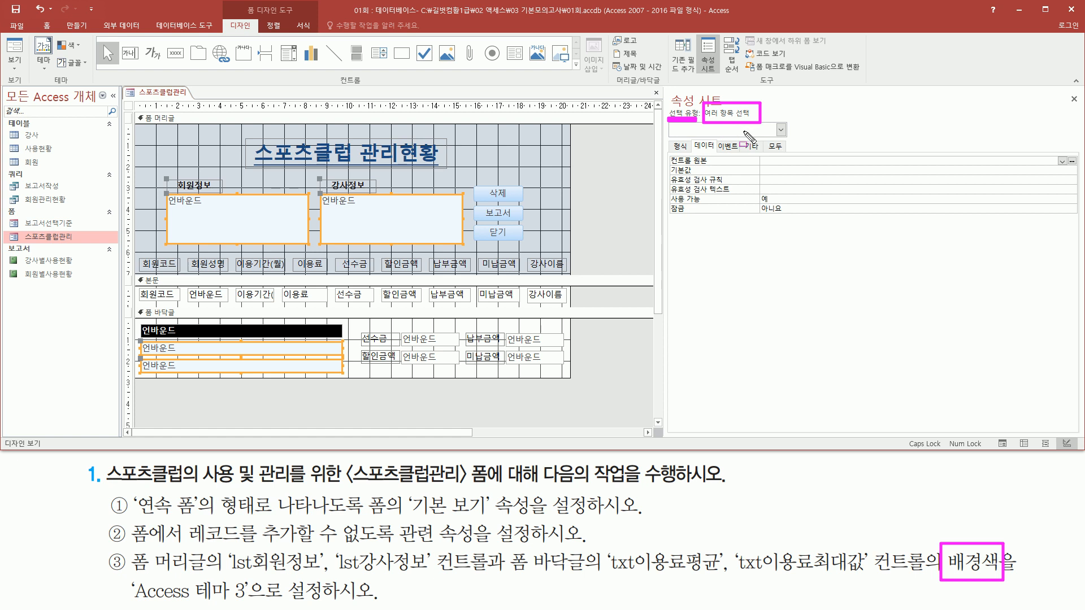
mouse_move(670, 140)
mouse_down()
mouse_move(690, 154)
mouse_move(673, 139)
mouse_up()
key(Escape)
click(681, 148)
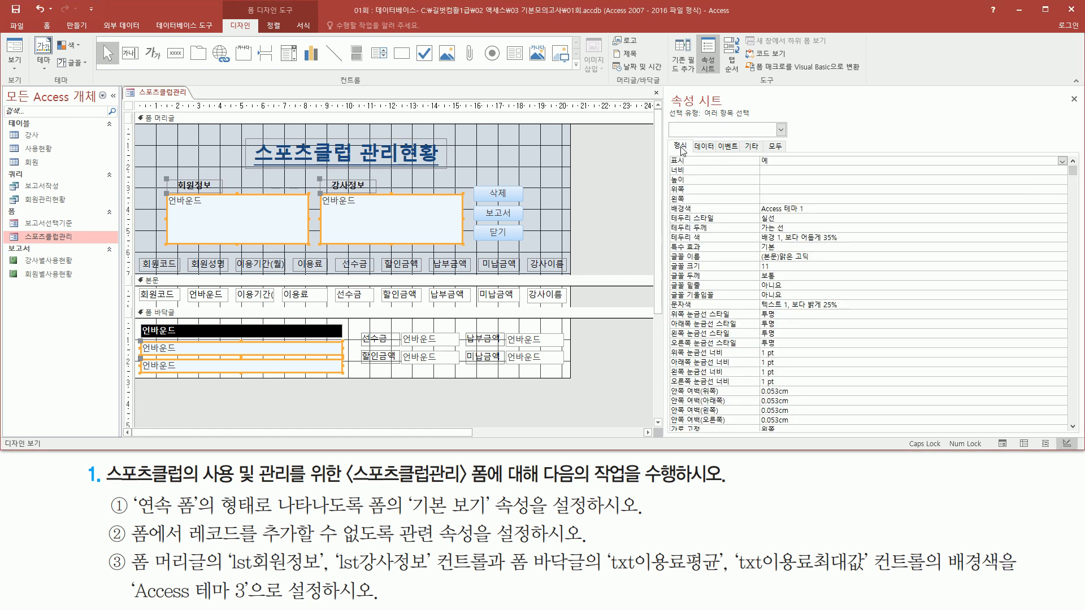
mouse_move(672, 201)
mouse_down()
mouse_move(702, 215)
mouse_move(809, 215)
mouse_up()
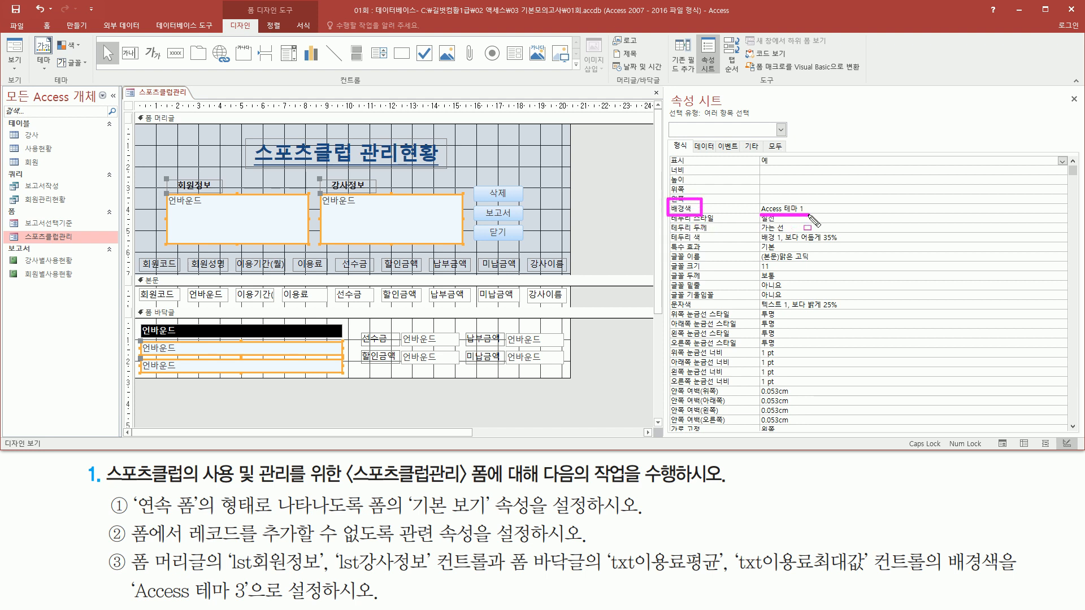
drag(125, 602, 252, 603)
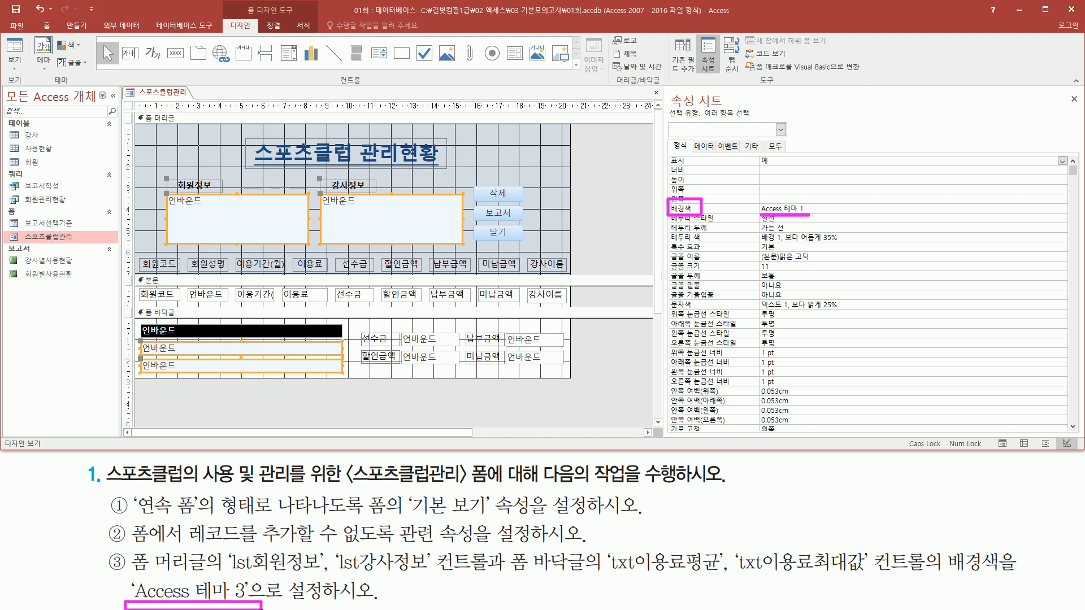
key(Escape)
click(968, 209)
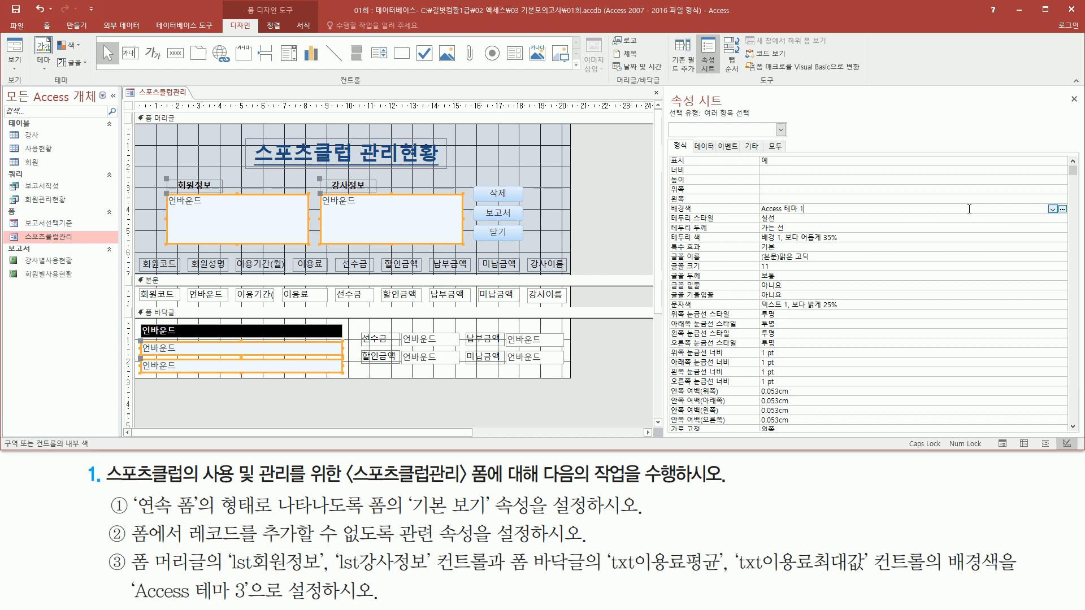
click(1052, 210)
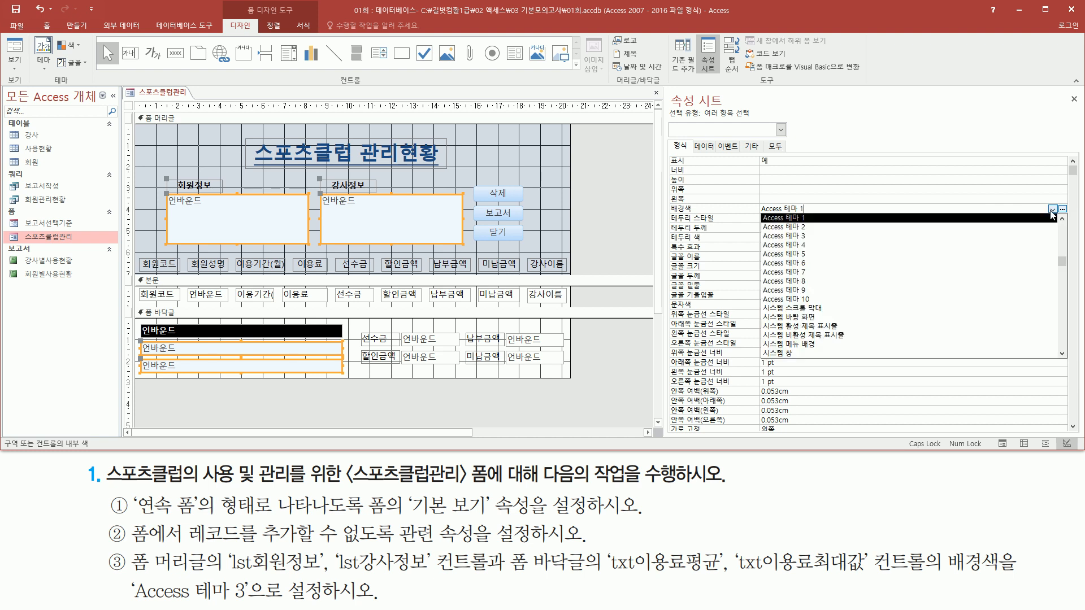
click(814, 236)
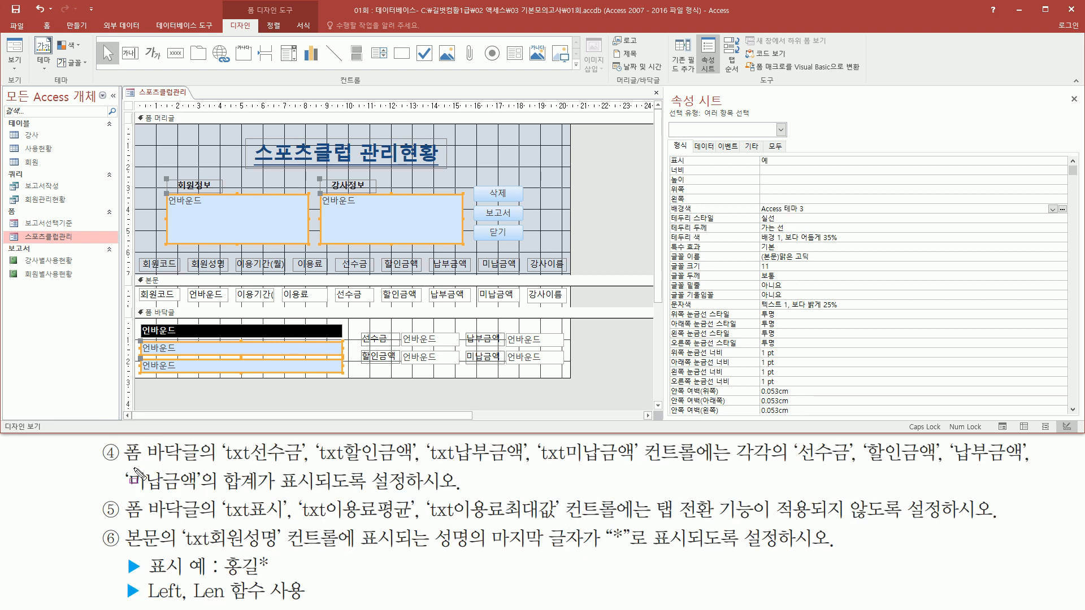
- Examine the fourth task's four form footer text boxes and the fields whose sums they must show
drag(125, 467, 200, 467)
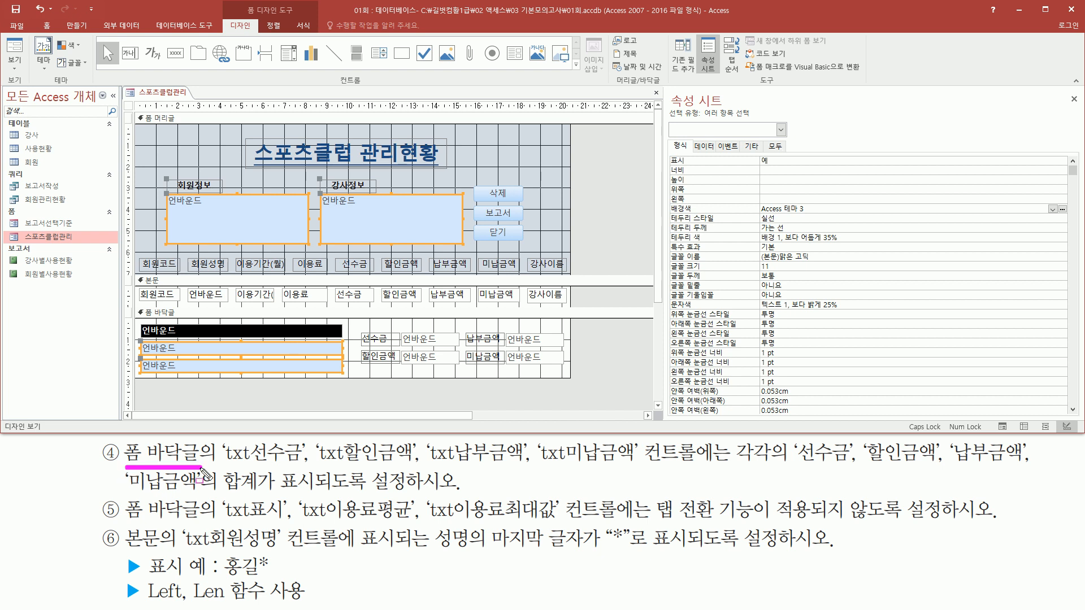
mouse_move(135, 308)
mouse_down()
mouse_move(213, 354)
mouse_move(572, 381)
mouse_up()
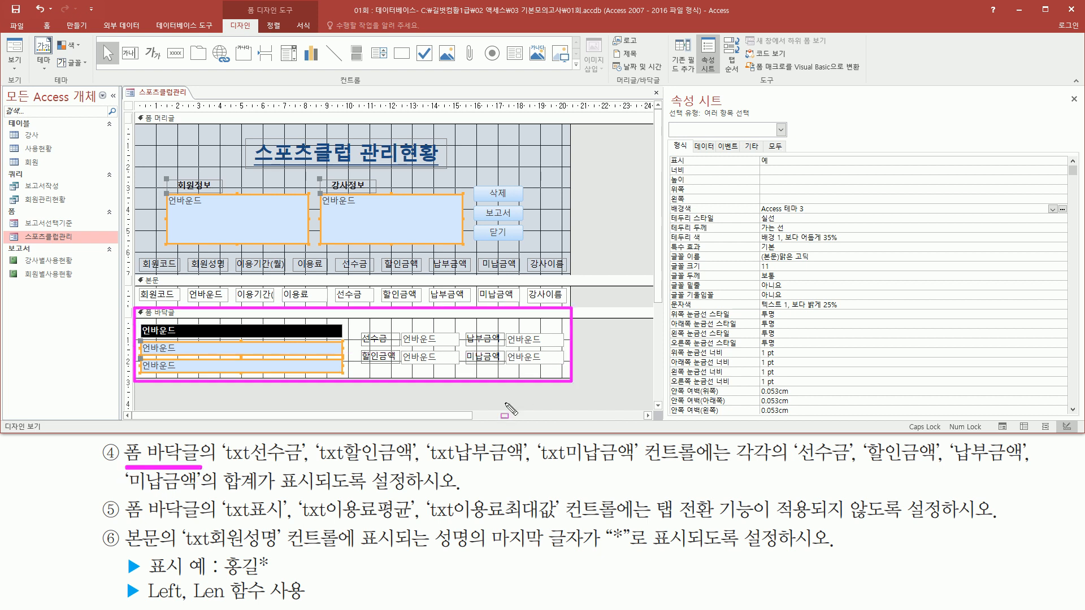
drag(221, 466, 705, 472)
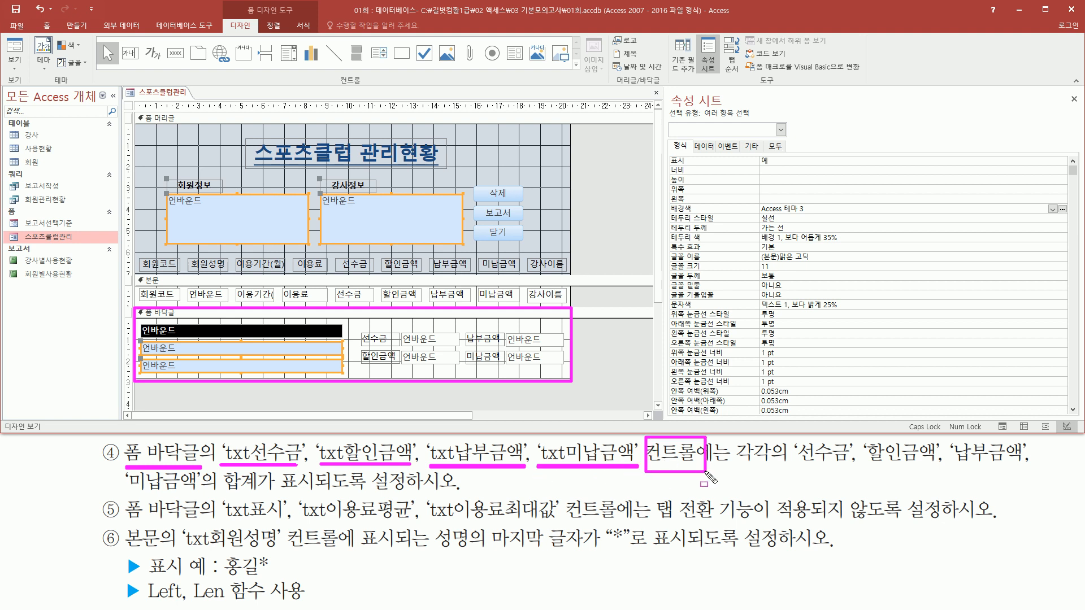
drag(362, 344, 385, 345)
drag(466, 343, 505, 344)
drag(362, 362, 396, 362)
drag(463, 362, 500, 363)
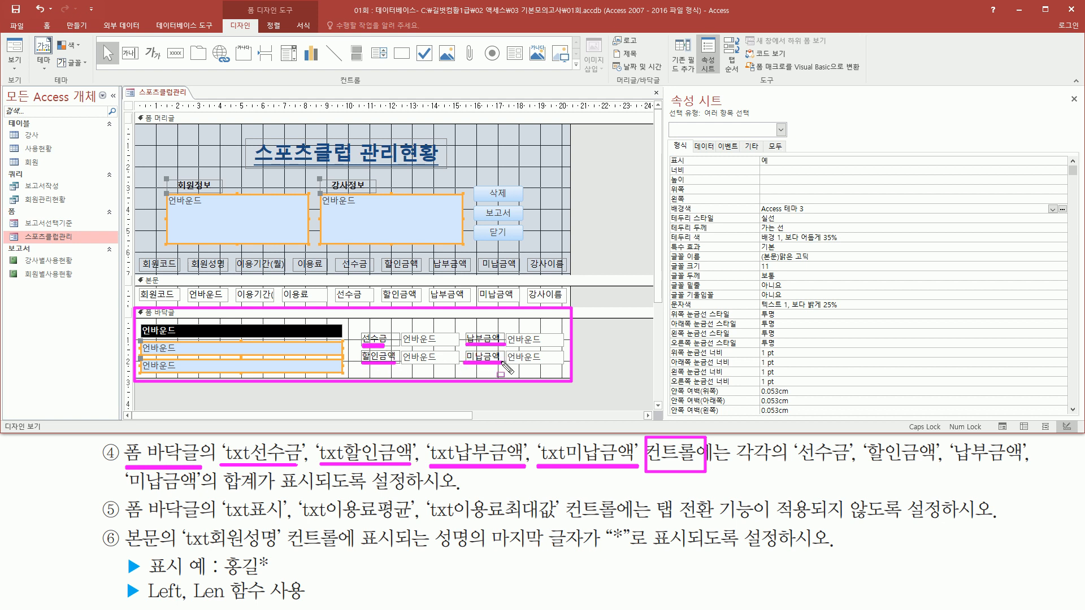
mouse_move(401, 331)
mouse_down()
mouse_move(445, 347)
mouse_move(456, 366)
mouse_up()
drag(509, 331, 563, 366)
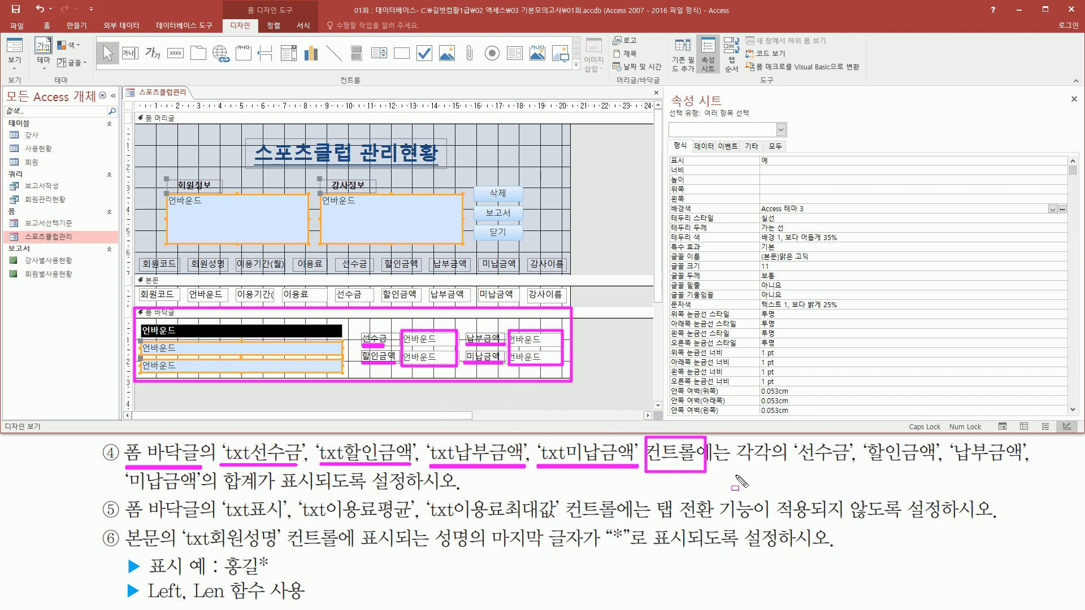
drag(797, 465, 1027, 463)
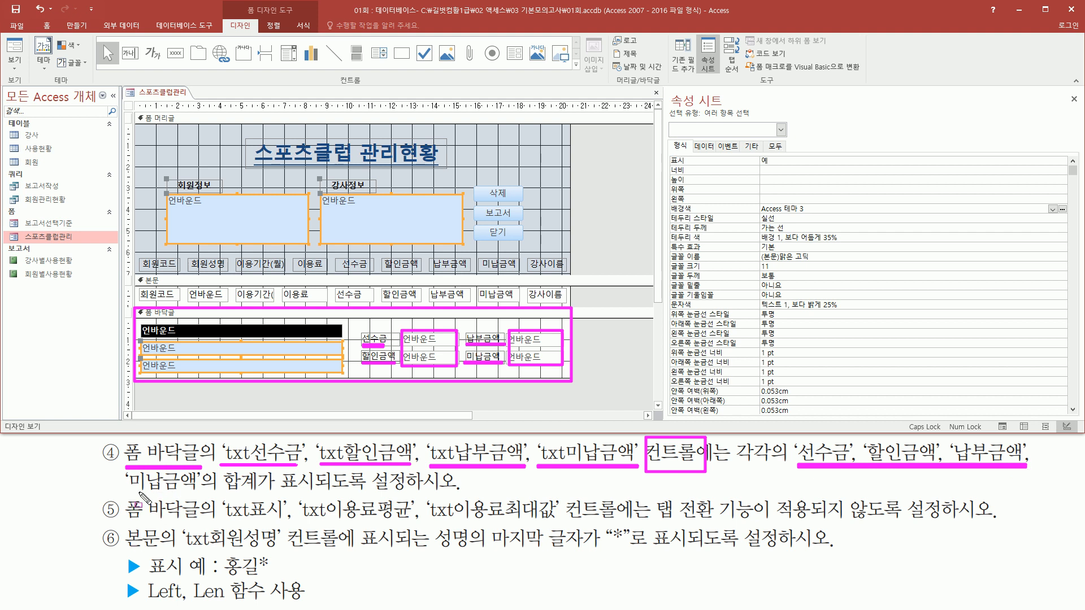
drag(126, 501, 316, 493)
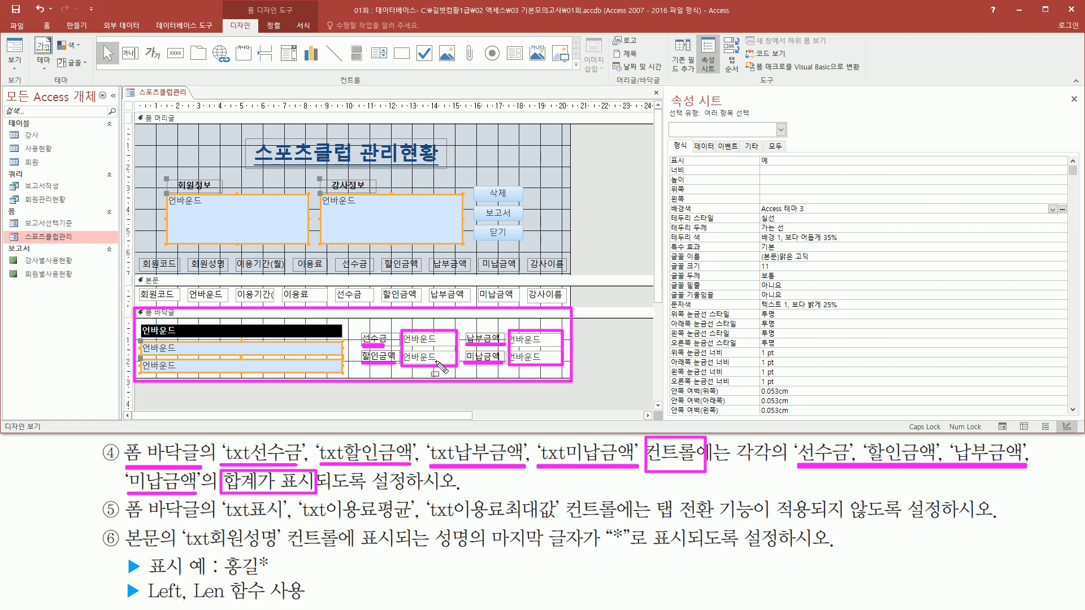
key(Escape)
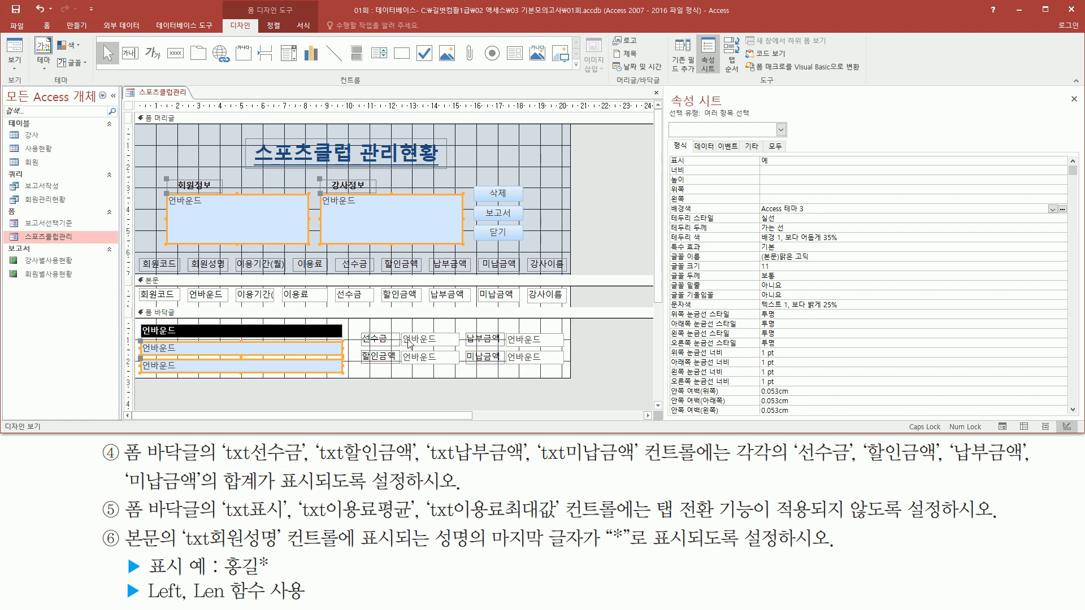
- Check the control names of the four amount text boxes in the form footer against the fourth task
click(416, 339)
drag(400, 329, 462, 346)
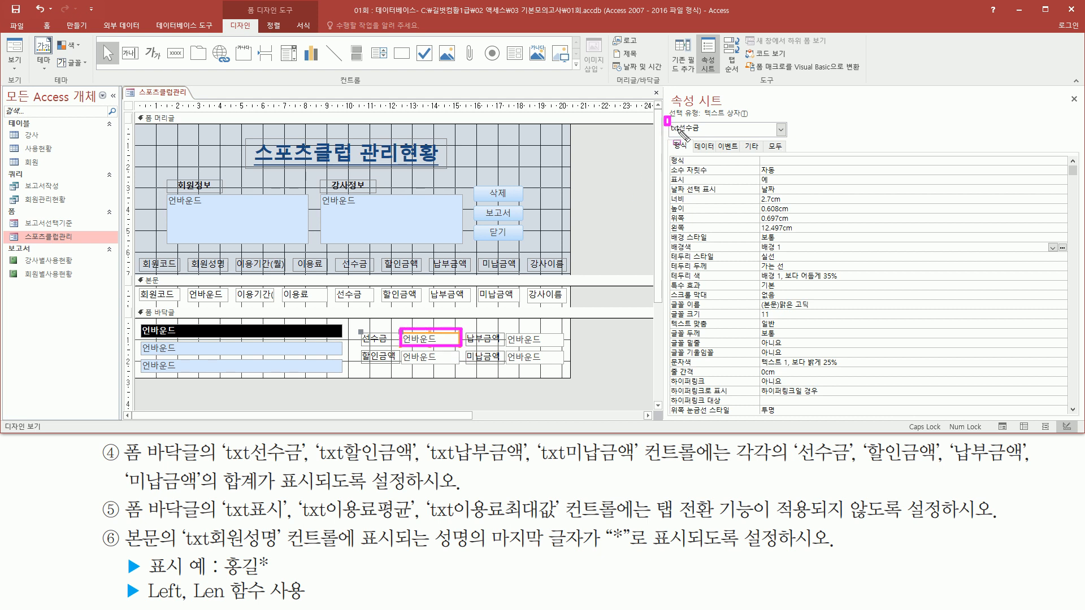
key(Escape)
shift+click(531, 342)
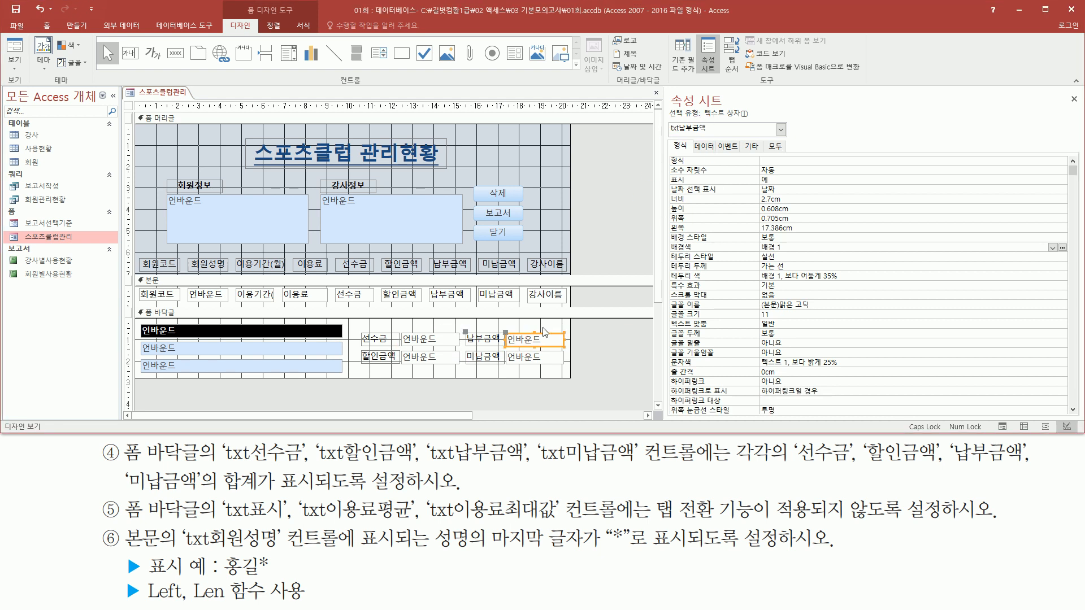
drag(667, 117, 715, 139)
key(Escape)
click(432, 357)
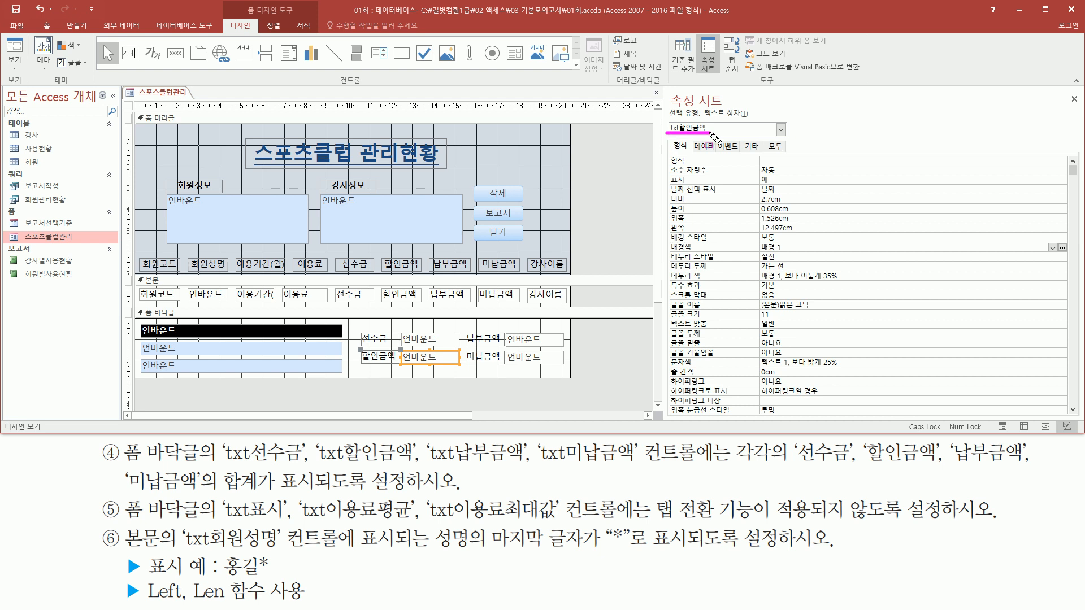
click(558, 361)
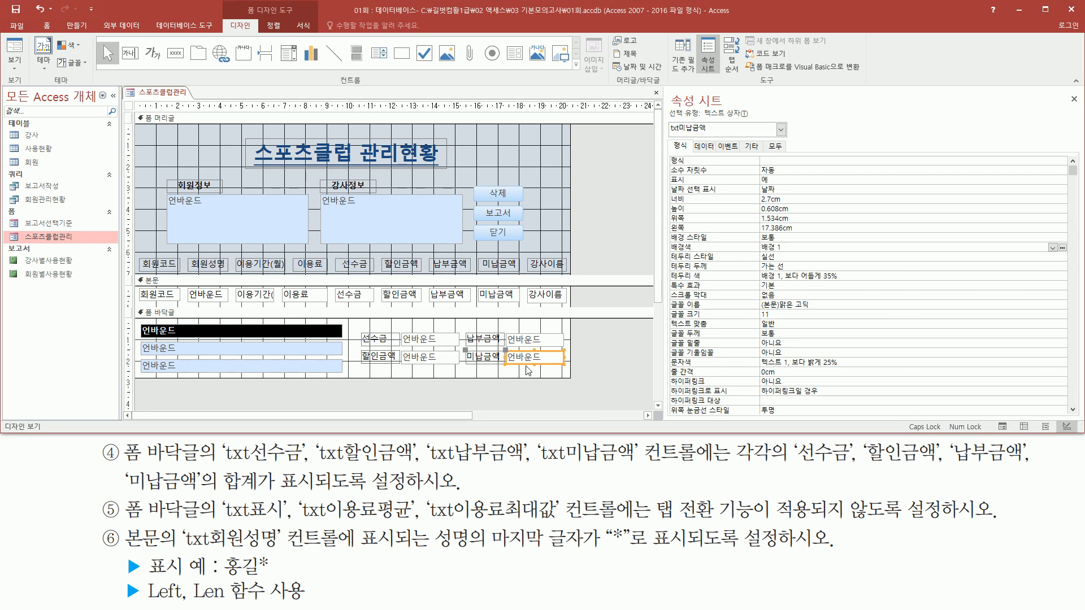
drag(667, 136, 711, 135)
drag(411, 331, 437, 363)
drag(515, 337, 510, 332)
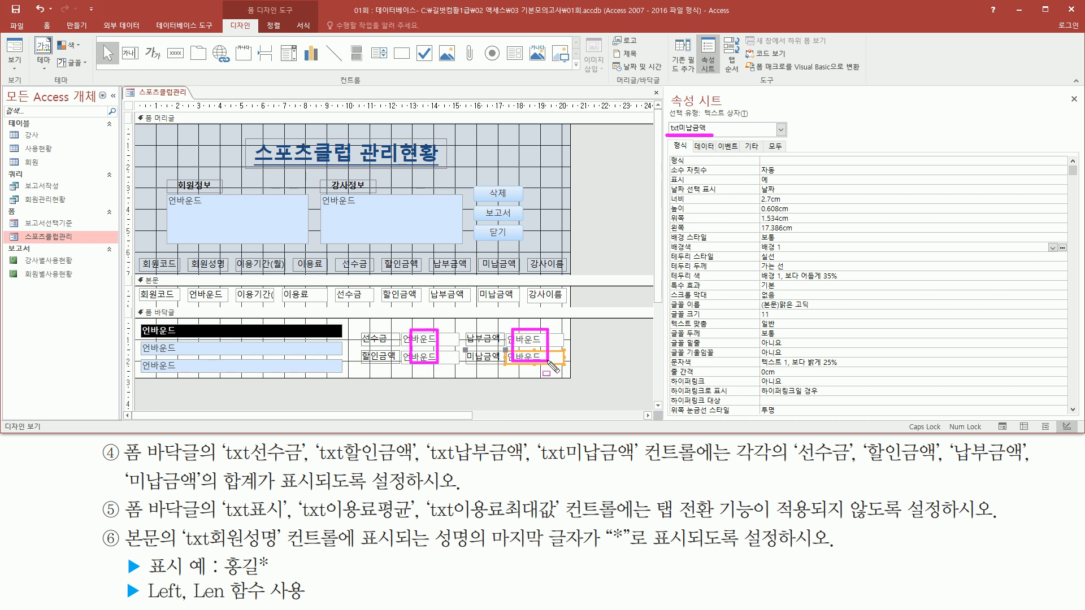
key(Escape)
- Set the control source (컨트롤 원본) of the footer text box txt선수금 to =SUM([선수금])
click(425, 340)
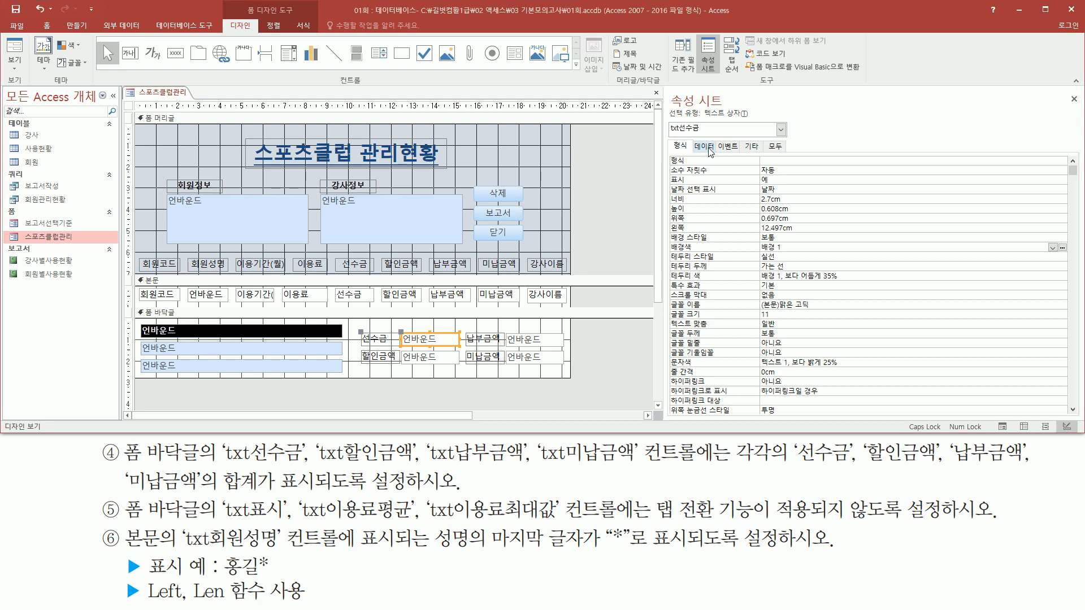
click(699, 149)
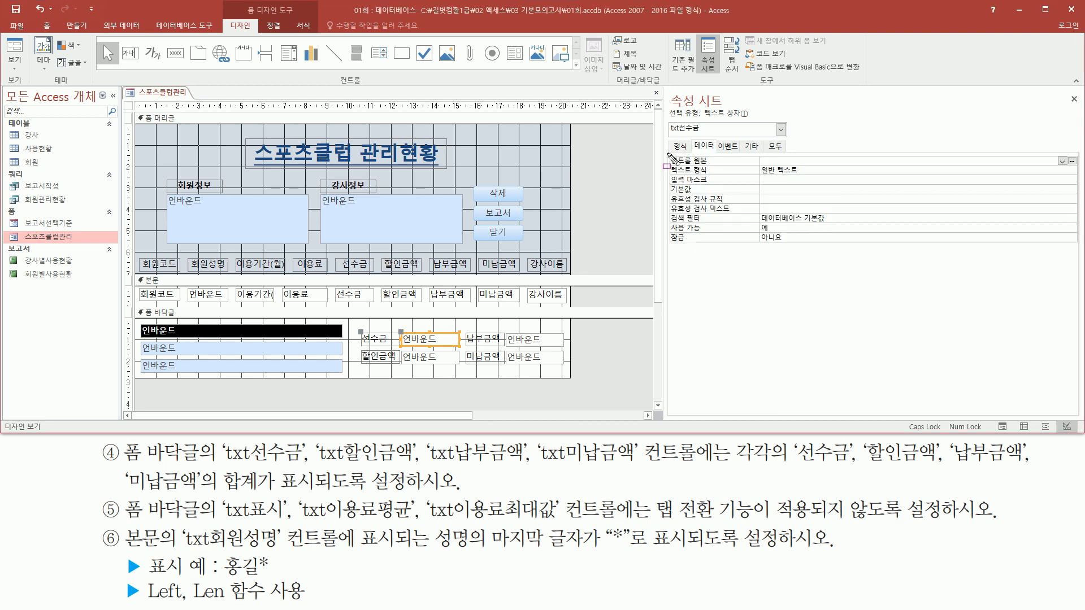
drag(675, 160, 852, 169)
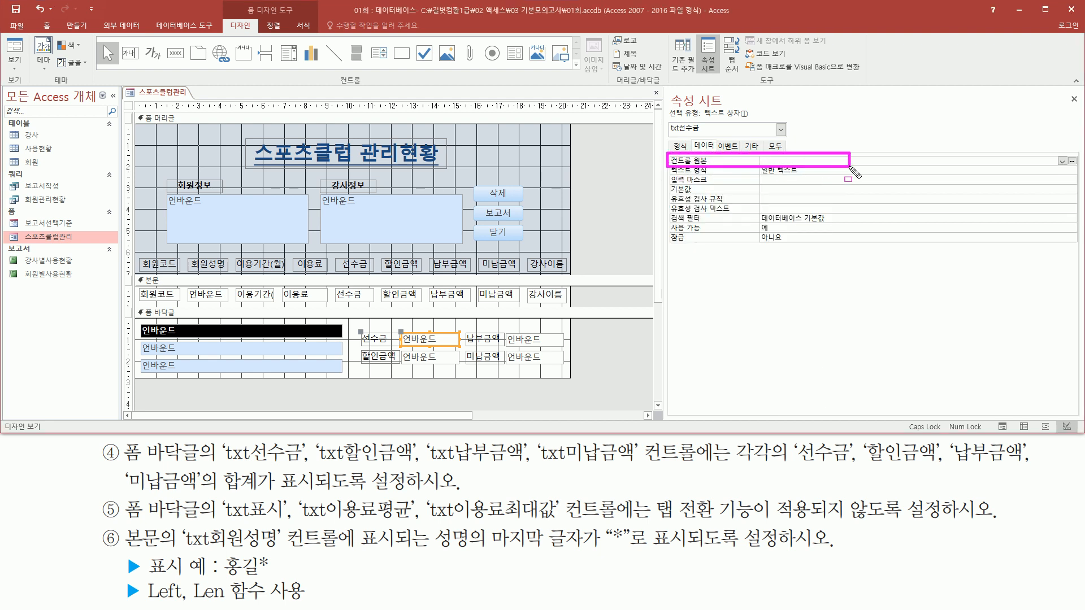
click(810, 161)
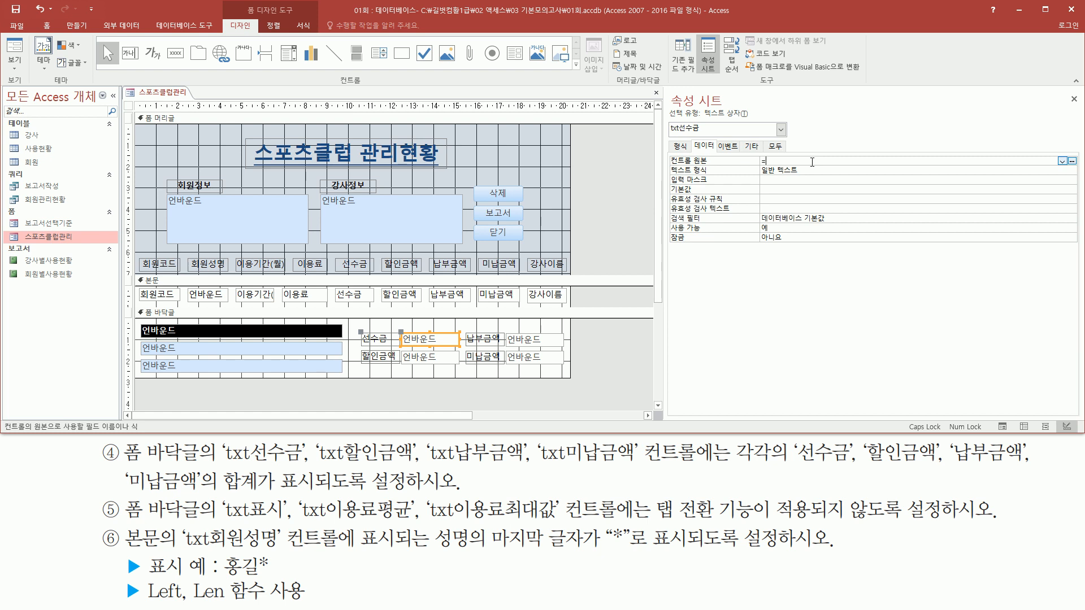
text(=SUM([선)
text(수금)
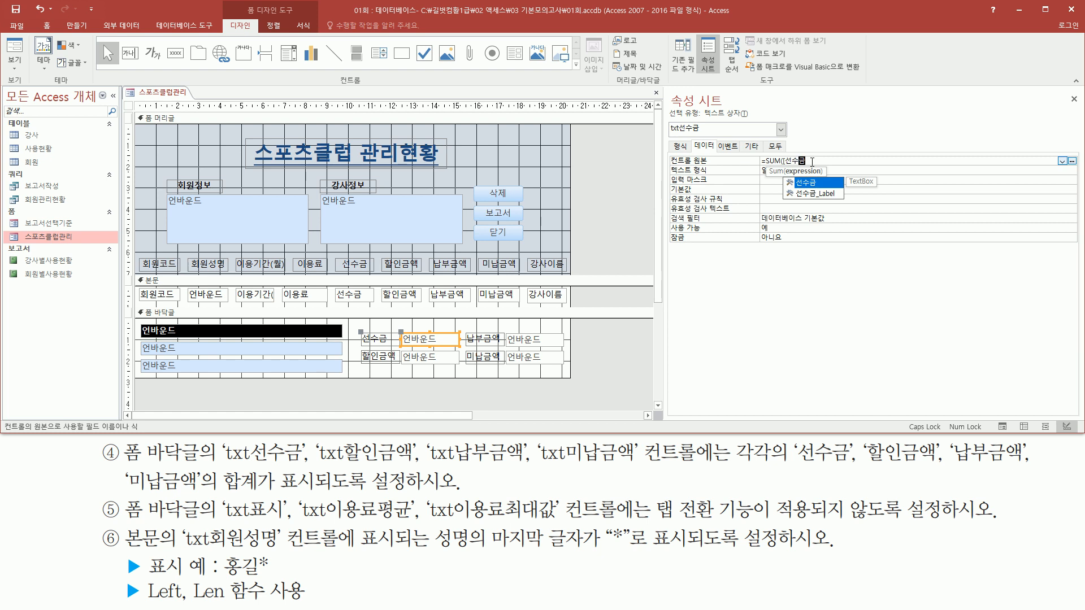
text(])
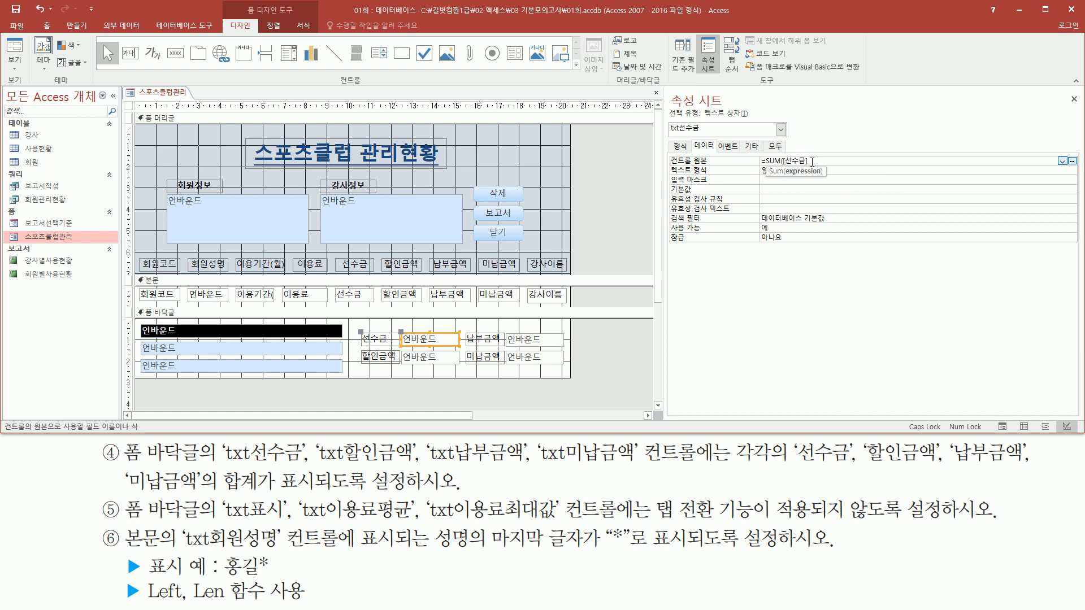
text())
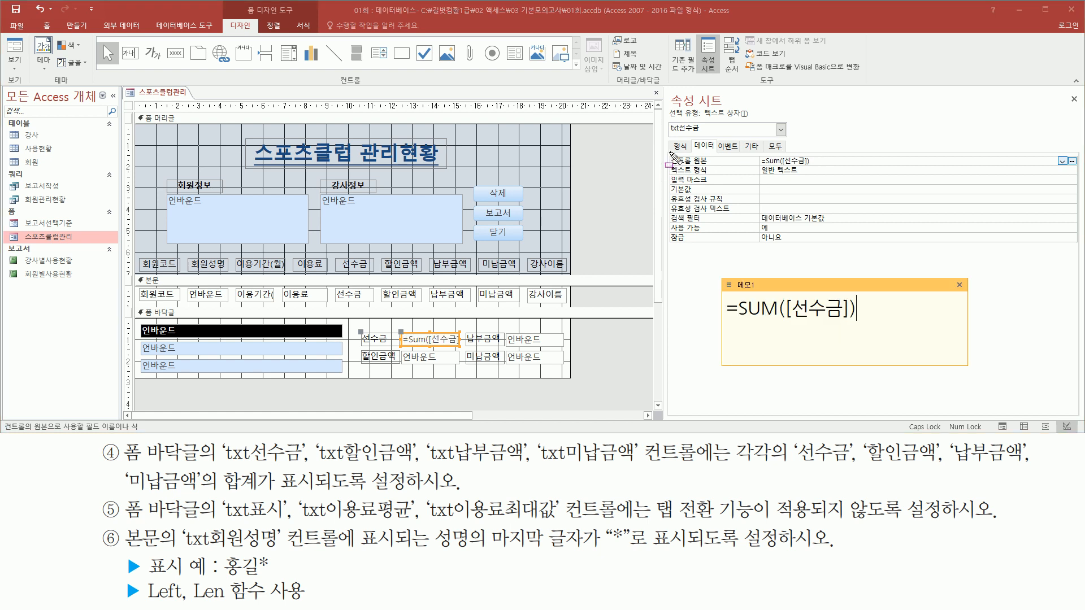
- Review the 선수금 sum expression against the remaining fields 할인금액, 납부금액 and 미납금액 in the fourth task
drag(669, 153, 828, 172)
drag(721, 324, 864, 325)
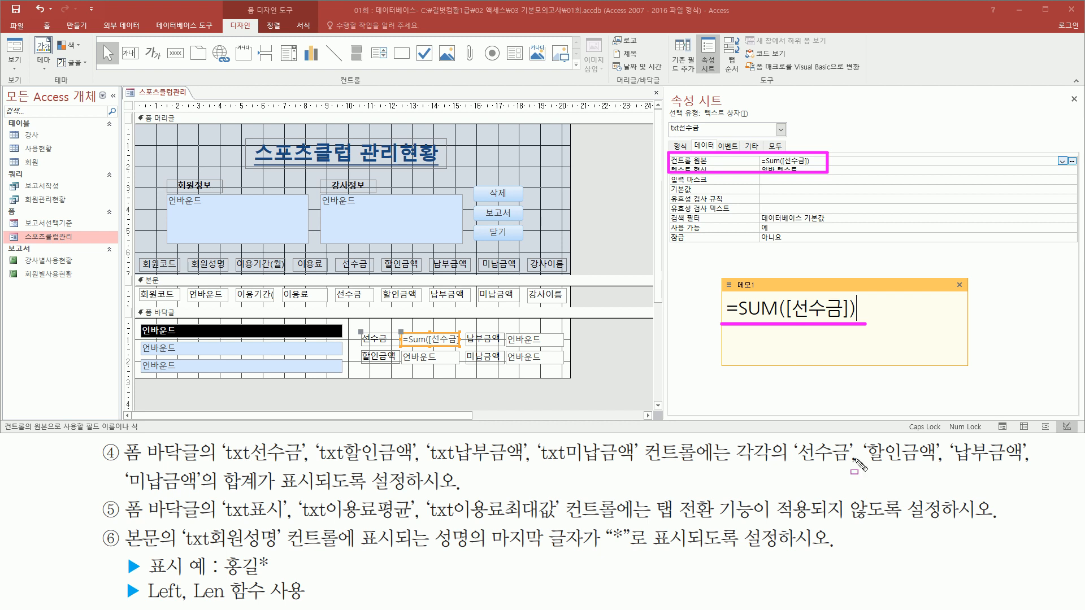
drag(866, 466, 1021, 464)
drag(126, 493, 189, 493)
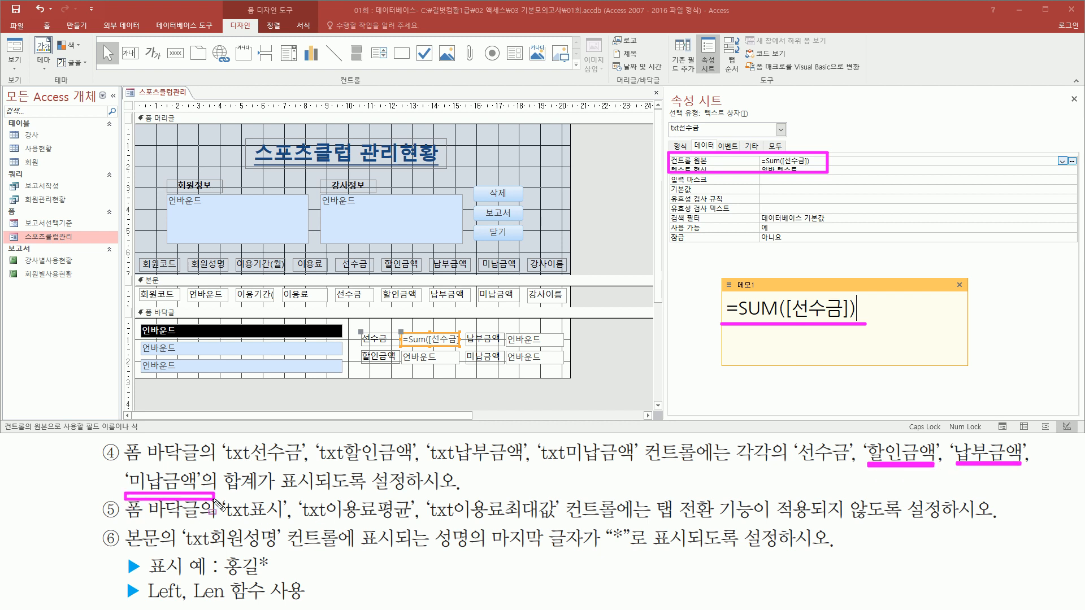
mouse_move(795, 298)
mouse_down()
mouse_move(797, 319)
mouse_move(840, 299)
mouse_move(841, 320)
mouse_up()
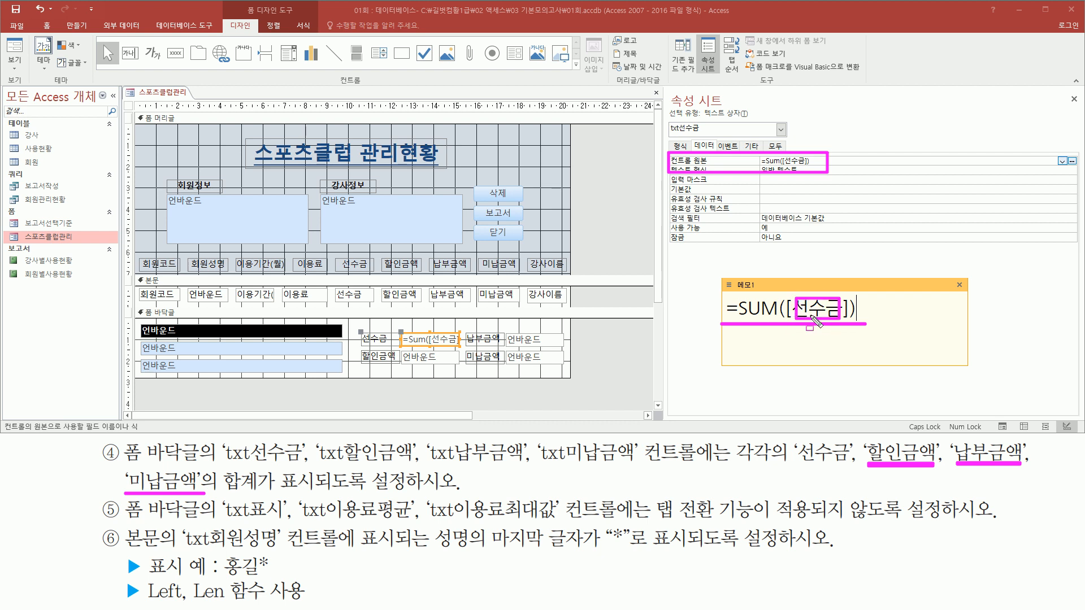
key(Escape)
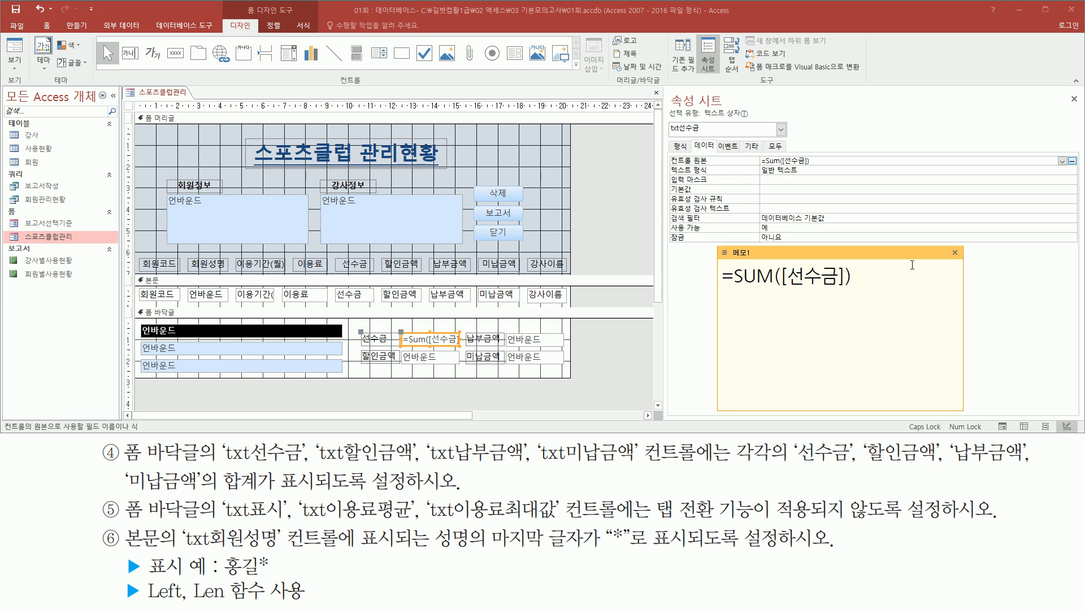
- Paste three more copies of =SUM([선수금]) on separate lines below the first one in the memo note
key(Return)
text(=SUM([선수금]))
key(Return)
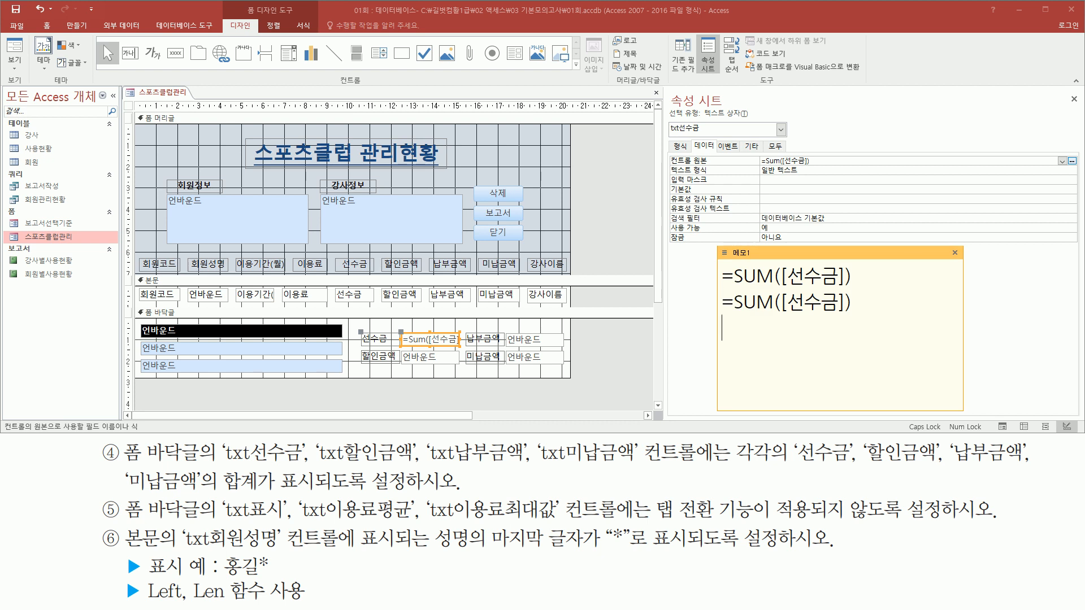
text(=SUM([선수금]))
key(Return)
text(=SUM([선수금]))
- Change the field in the memo's second line so it reads =SUM([할인금액])
key(Up)
key(Up)
key(Left)
key(Left)
key(BackSpace)
key(BackSpace)
key(BackSpace)
text(GKF)
key(BackSpace)
key(BackSpace)
key(BackSpace)
text(할인금ㅇ)
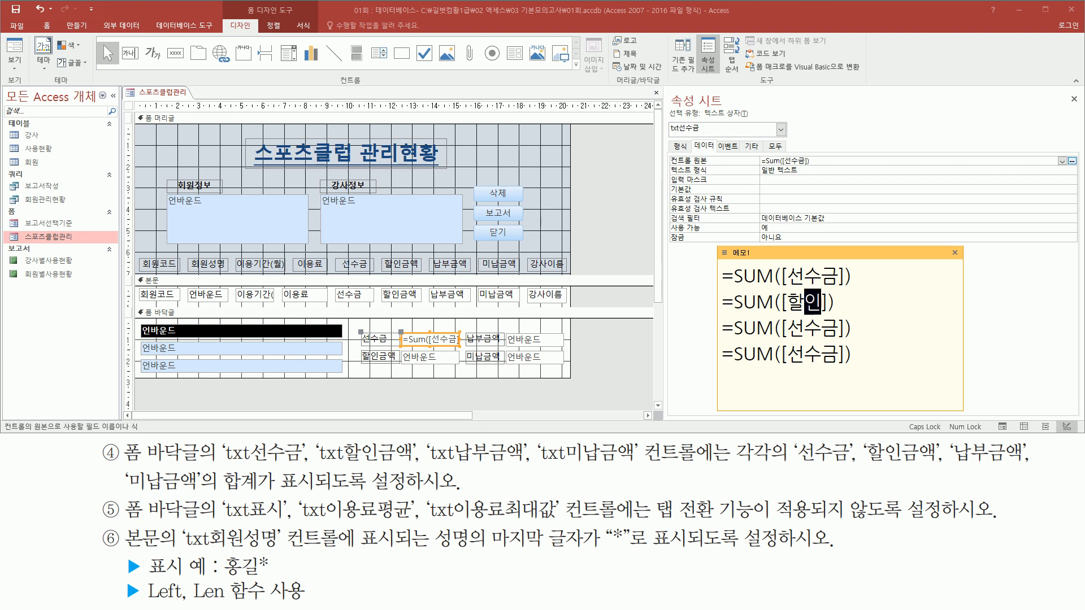
text(ㅐㄱ)
- Change the memo's third and fourth lines to =SUM([납부금액]) and =SUM([미납금액])
key(Down)
key(BackSpace)
key(BackSpace)
key(BackSpace)
text(납부금액)
key(Down)
key(Left)
key(Left)
key(BackSpace)
key(BackSpace)
key(BackSpace)
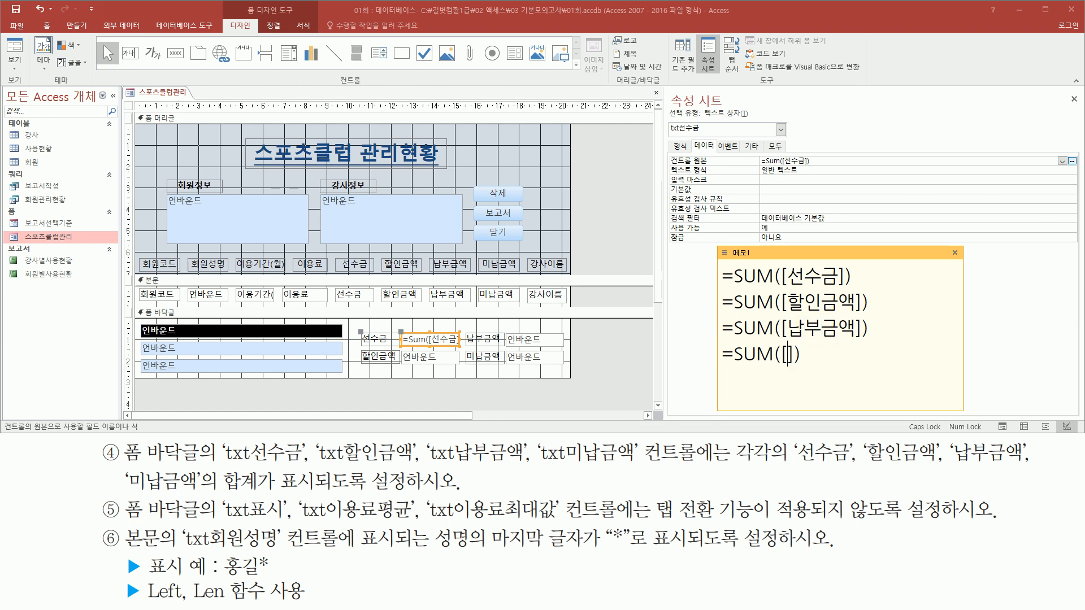
text(미납금액)
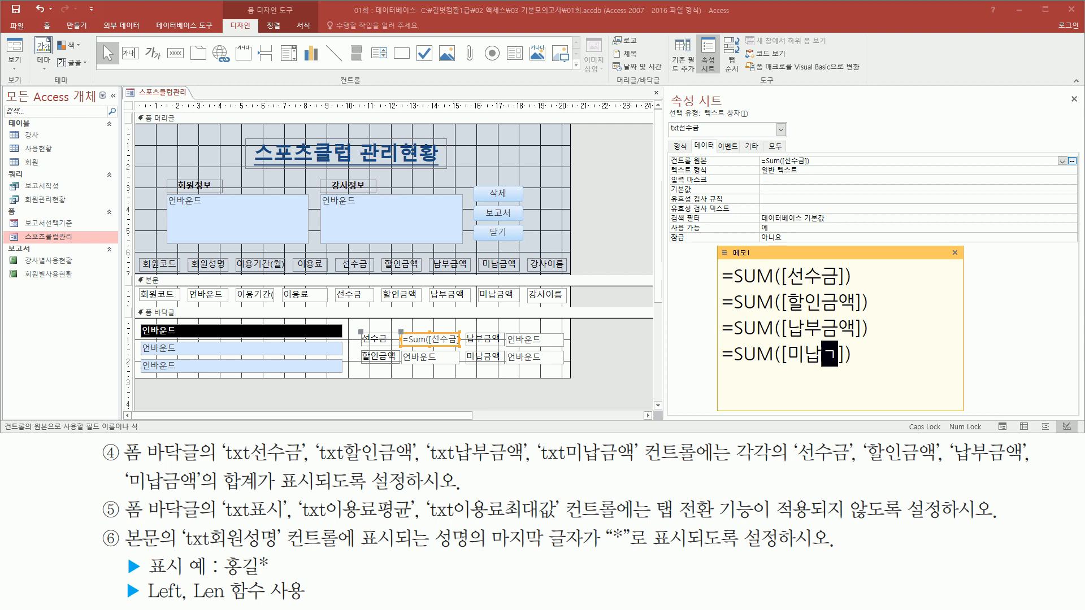
key(End)
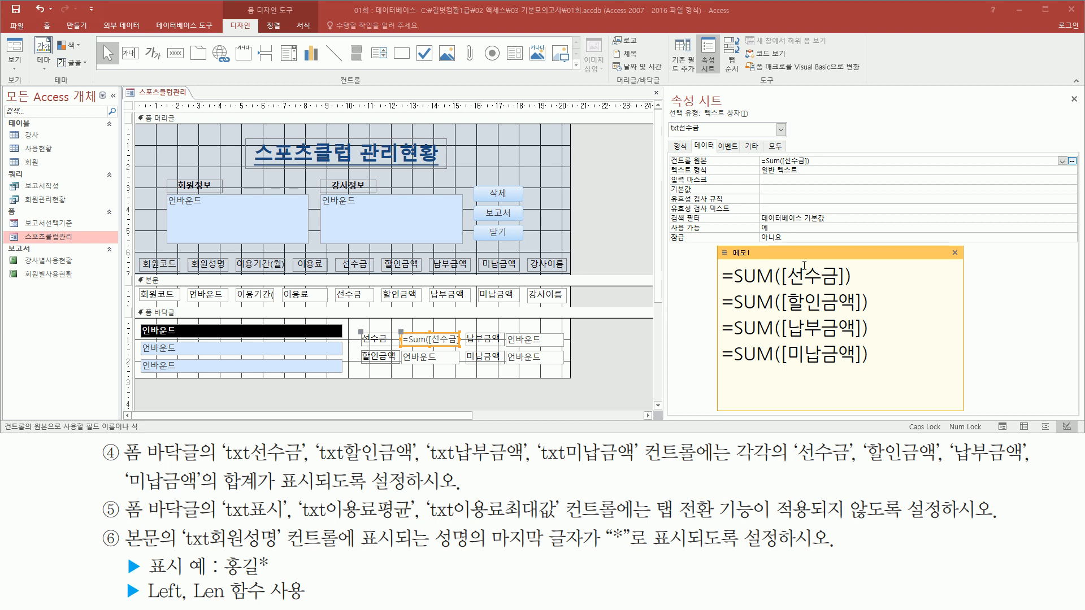
- Set the control source (컨트롤 원본) of the footer text box txt납부금액 to =SUM([납부금액])
click(534, 340)
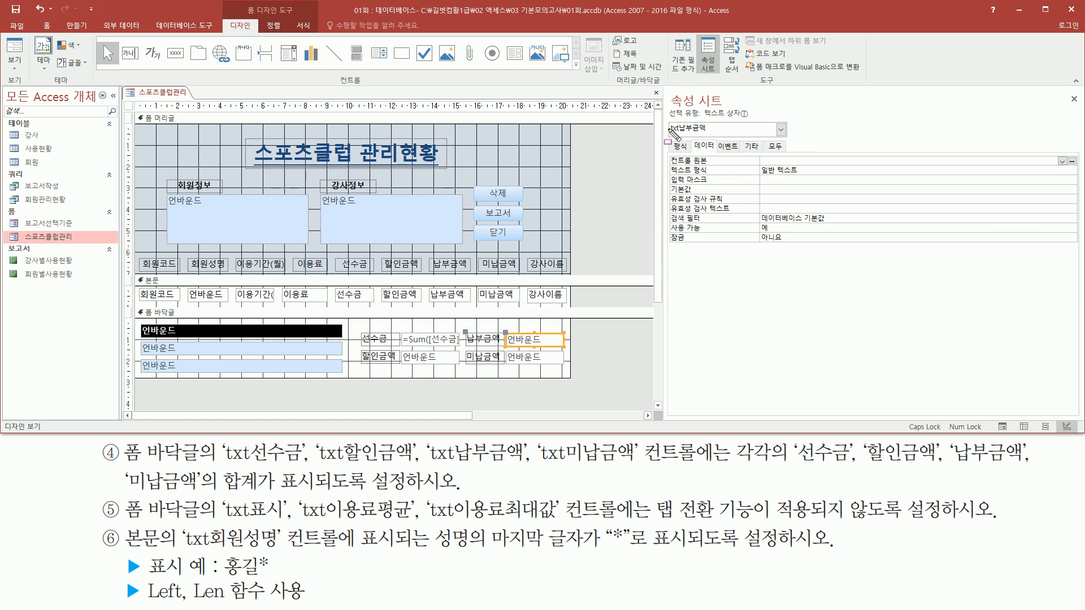
drag(668, 136, 716, 135)
key(Escape)
click(806, 160)
click(806, 159)
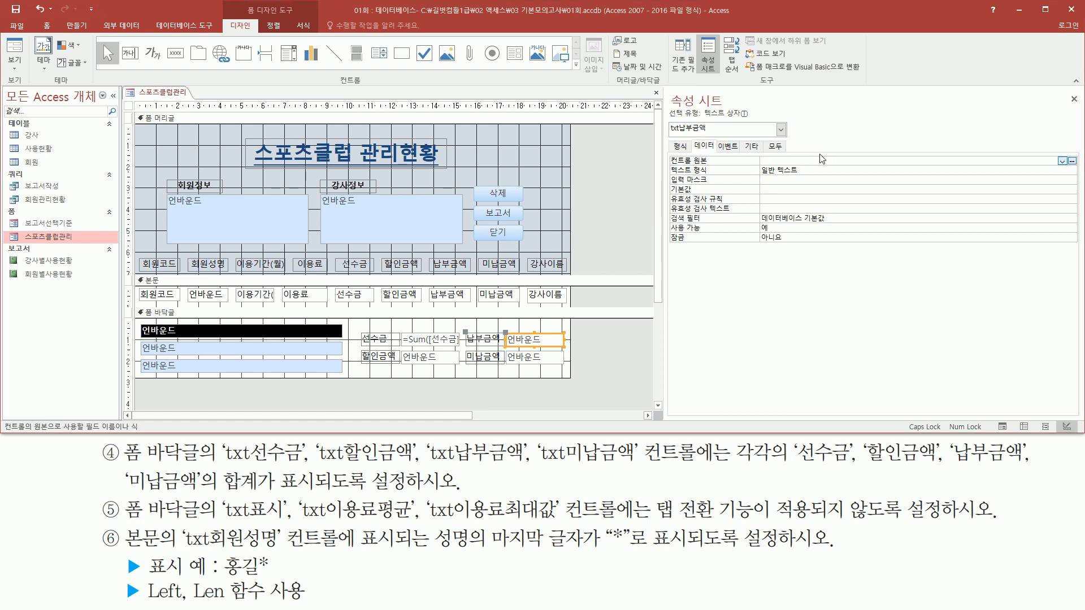
text(=SUM([납부금액)
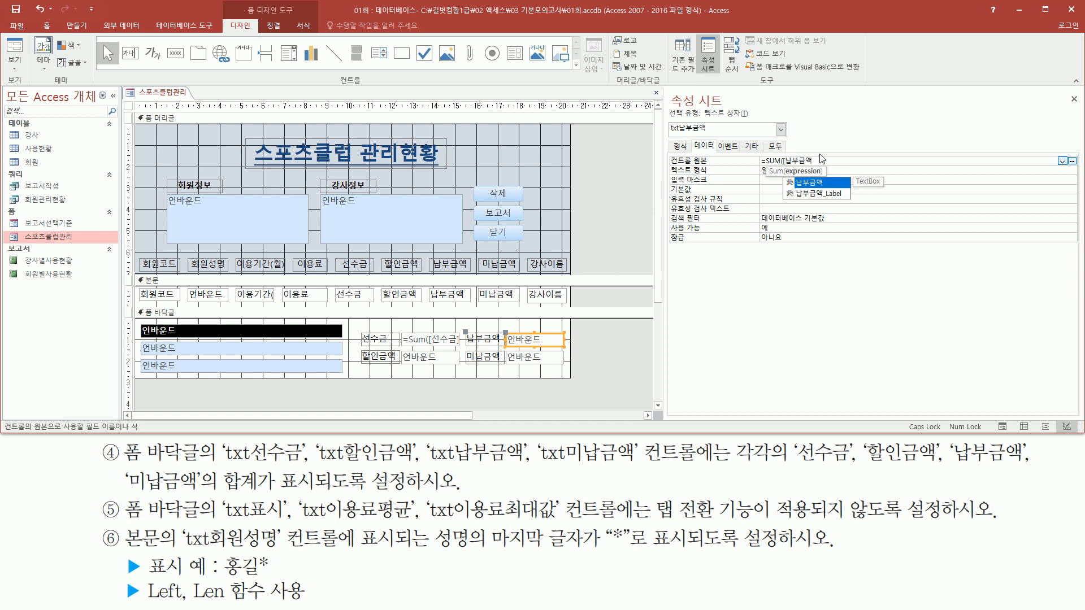
text(]))
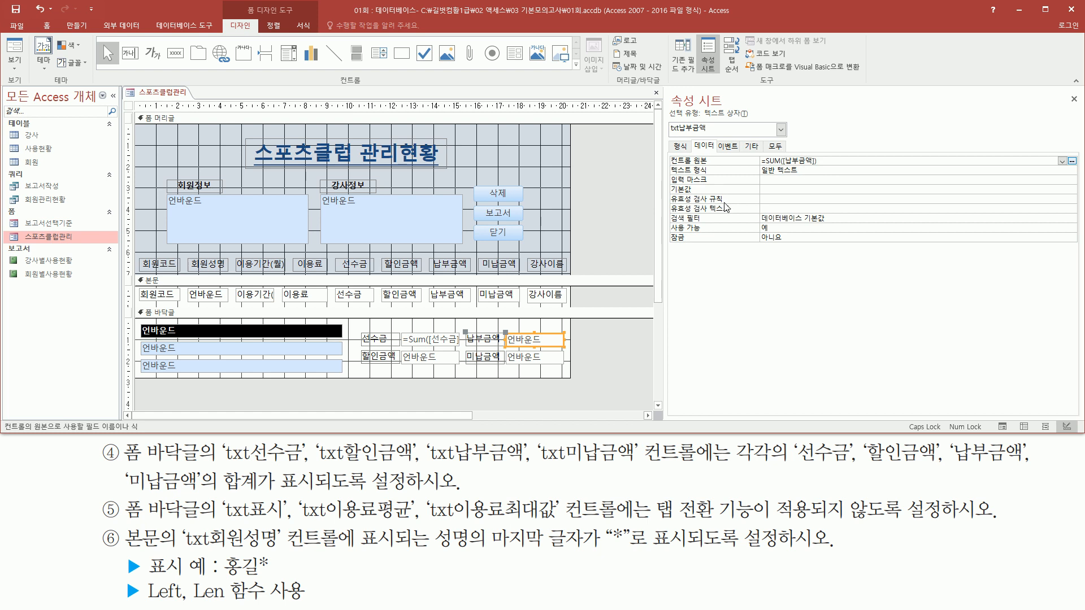
- Set the control source (컨트롤 원본) of the footer text box txt할인금액 to =SUM([할인금액])
click(444, 362)
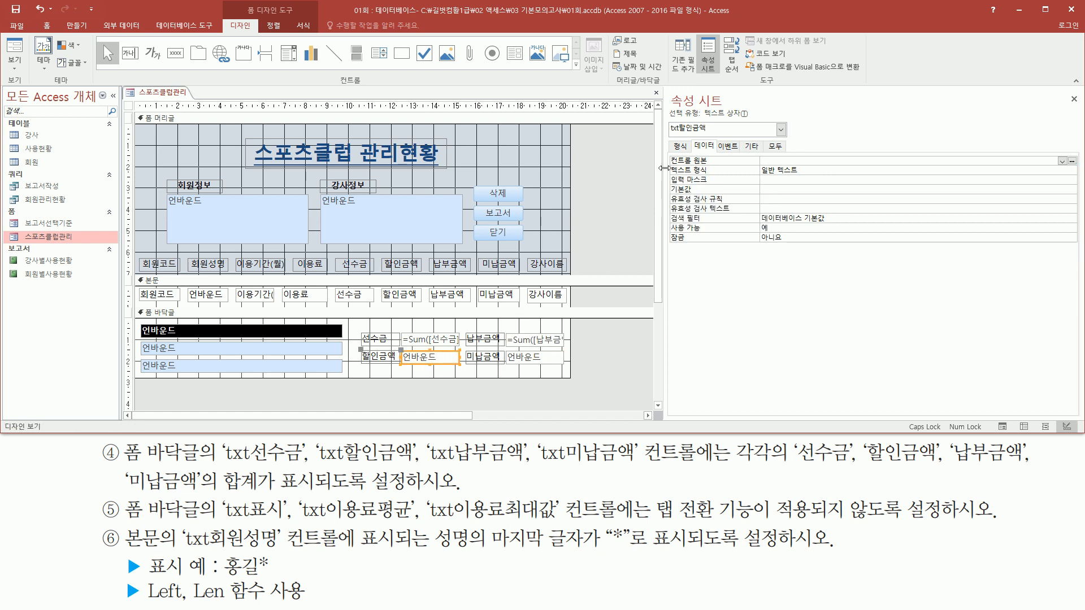
drag(664, 118, 722, 135)
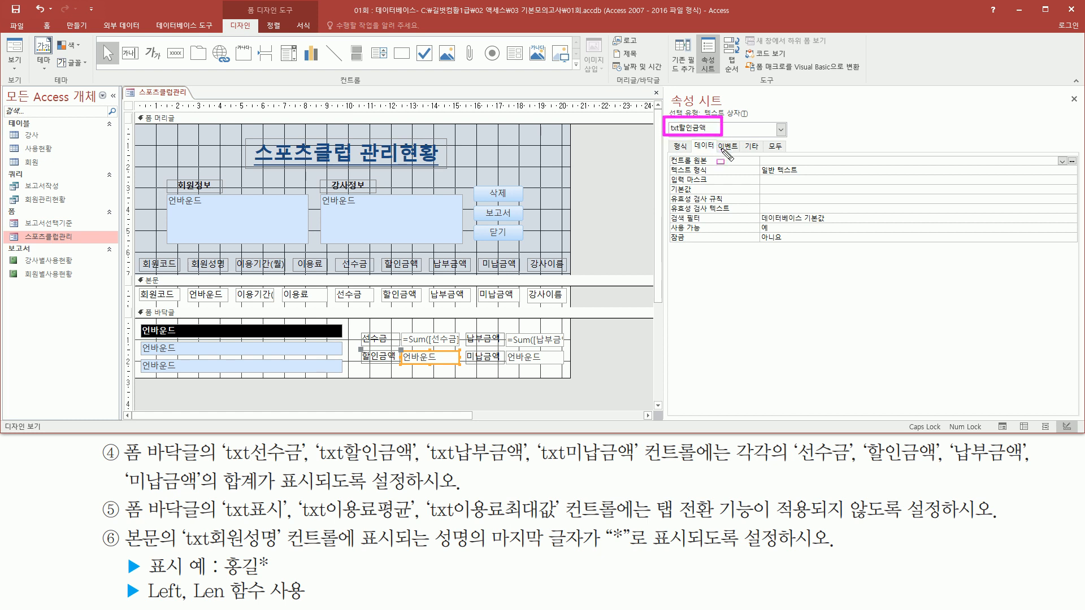
drag(664, 167, 809, 168)
key(Escape)
click(787, 161)
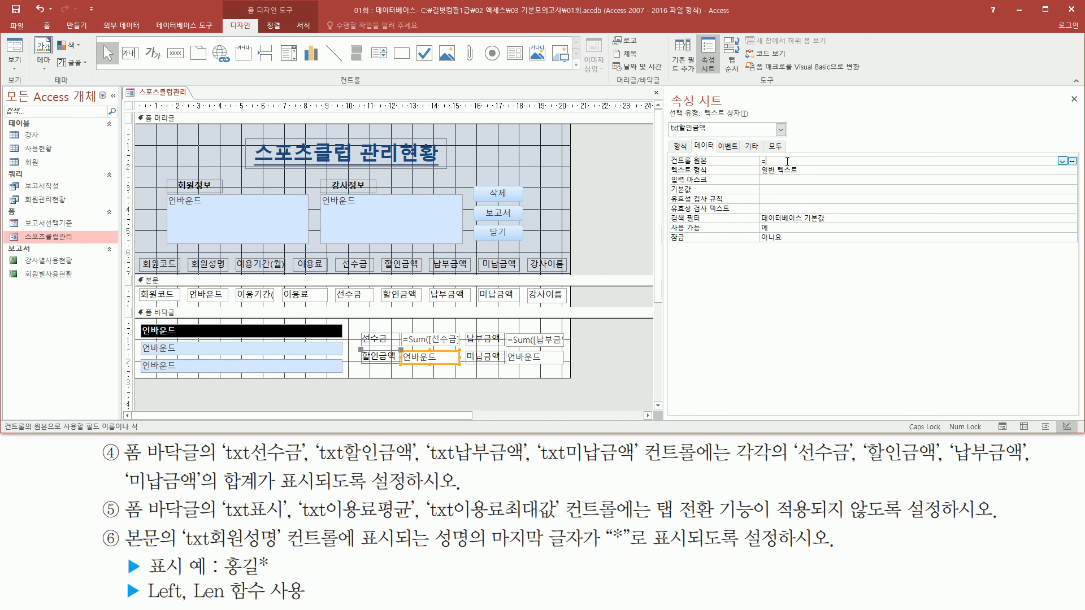
text(=SUM()
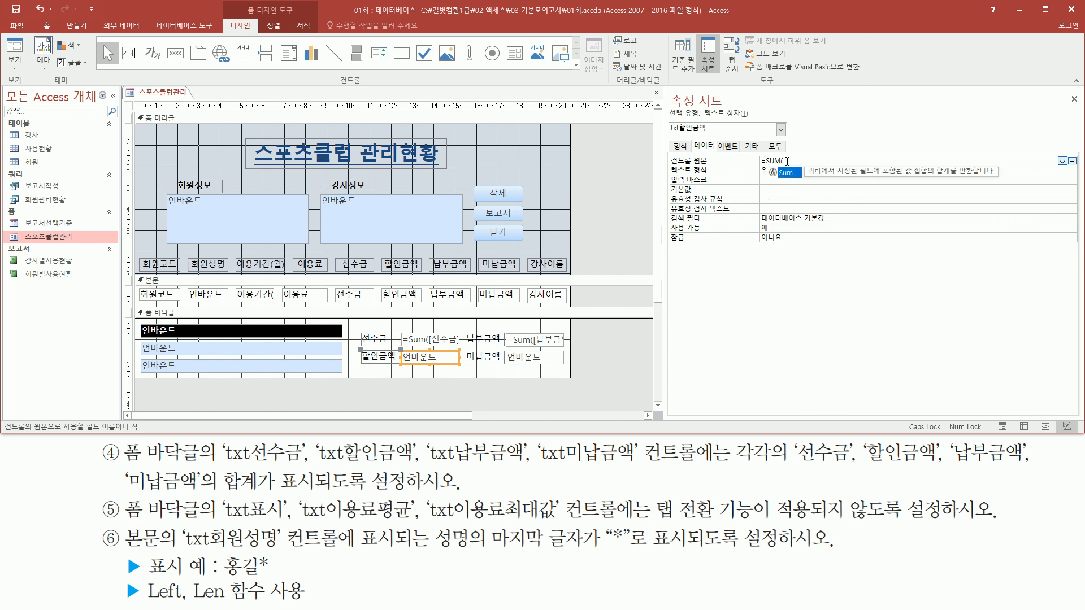
text([할인금)
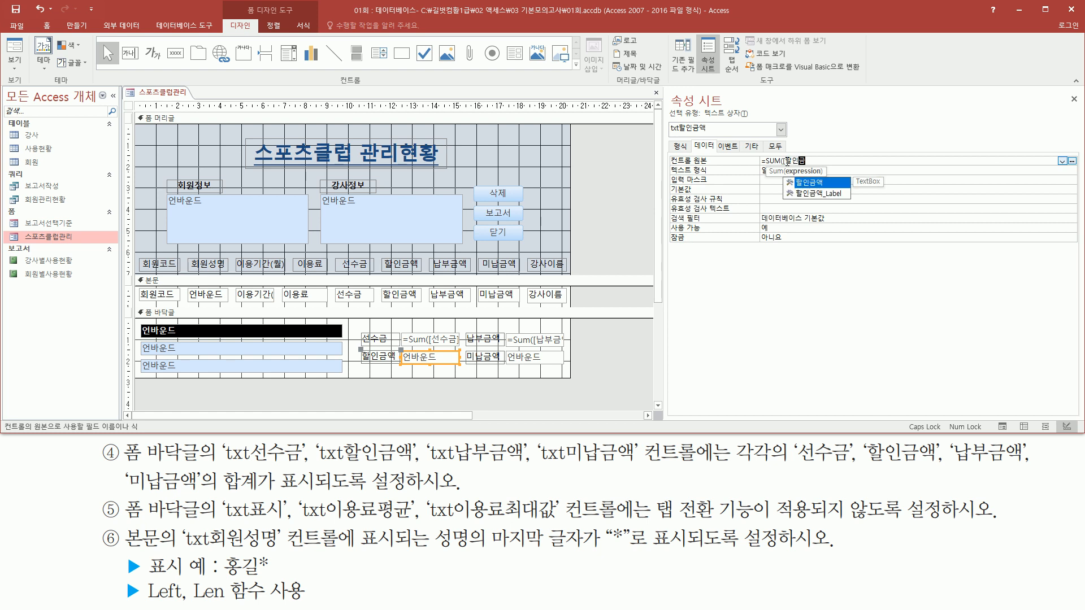
text(액])
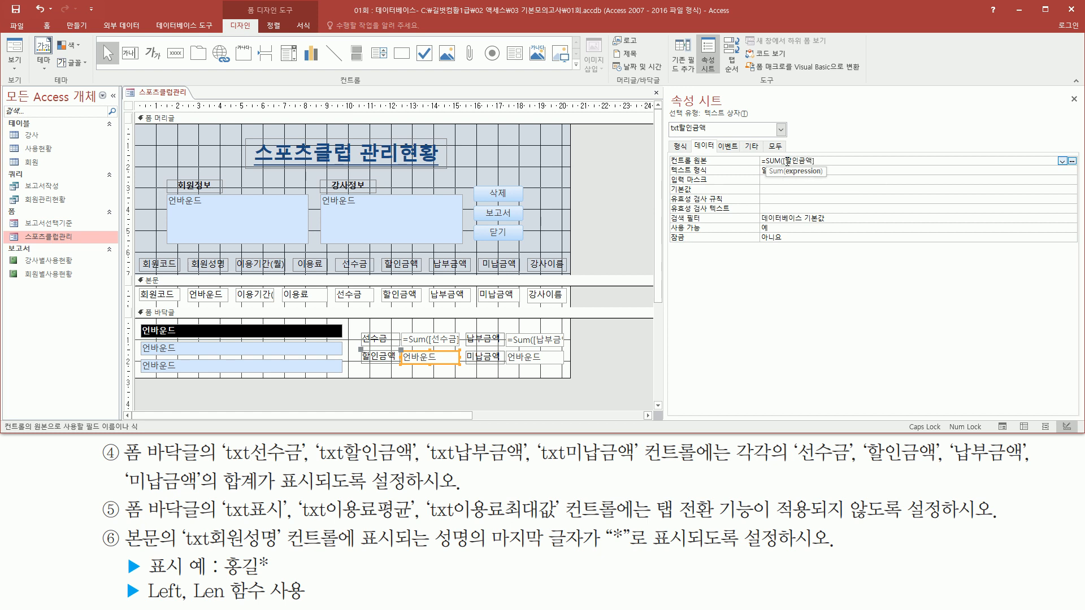
text())
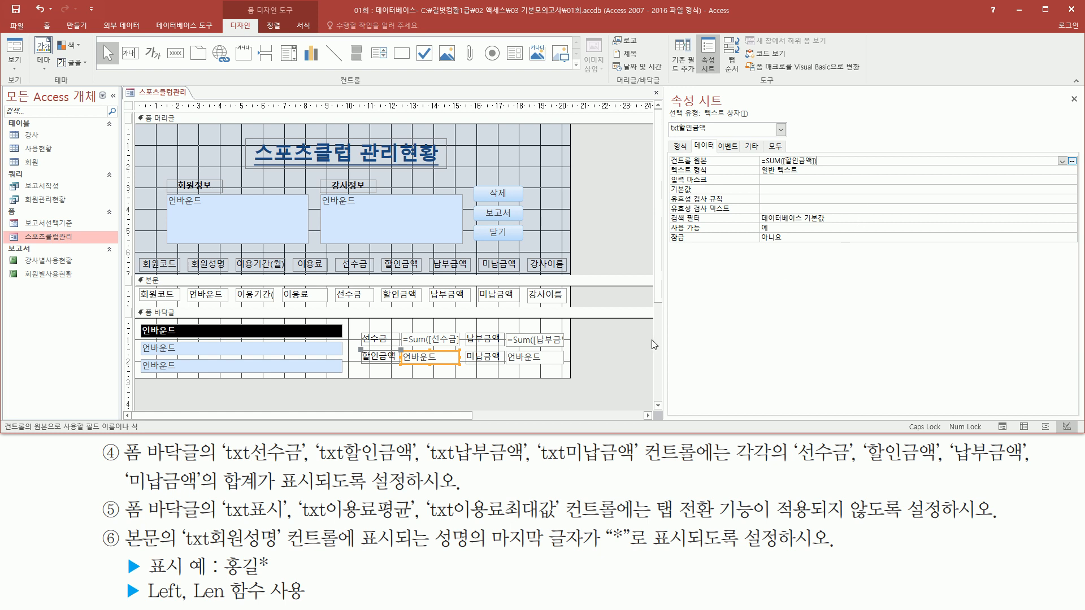
- Set the control source (컨트롤 원본) of the footer text box txt미납금액 to =SUM([미납금액])
click(530, 361)
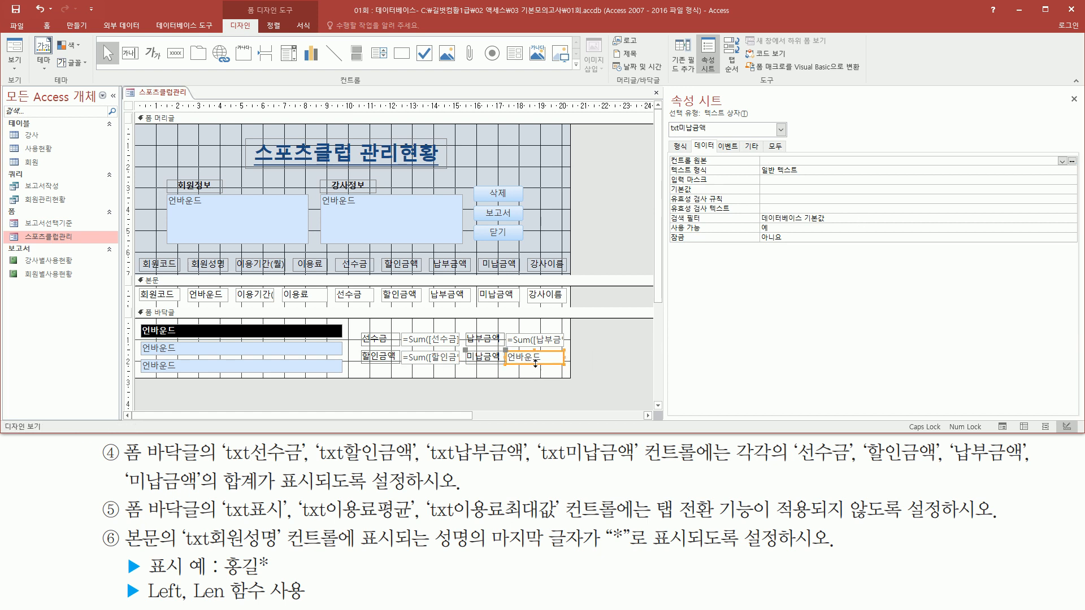
drag(668, 135, 715, 135)
drag(670, 167, 801, 167)
key(Escape)
click(800, 162)
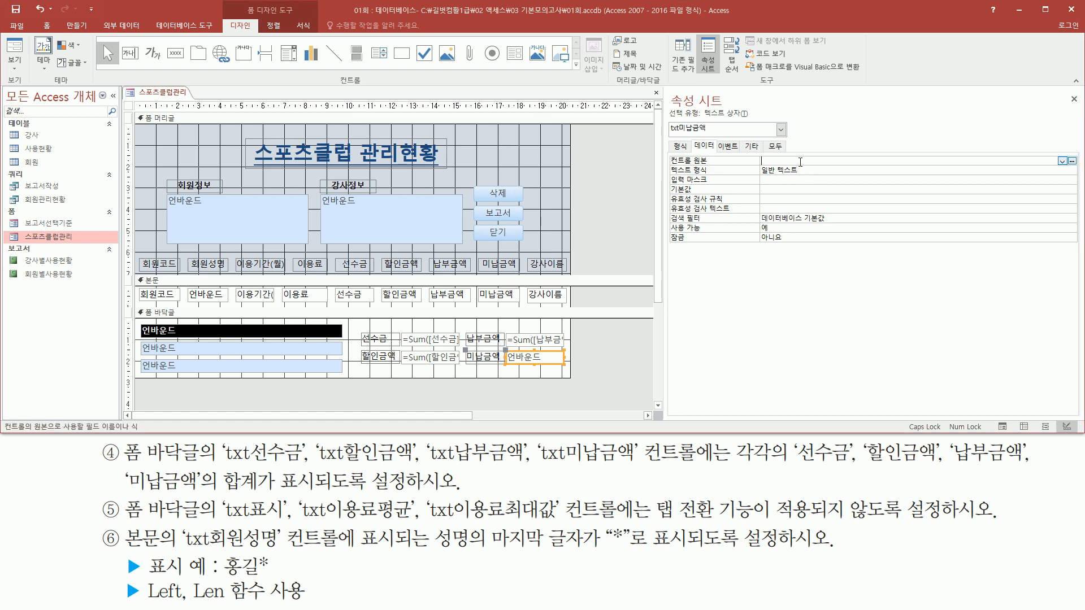
text(=SUM()
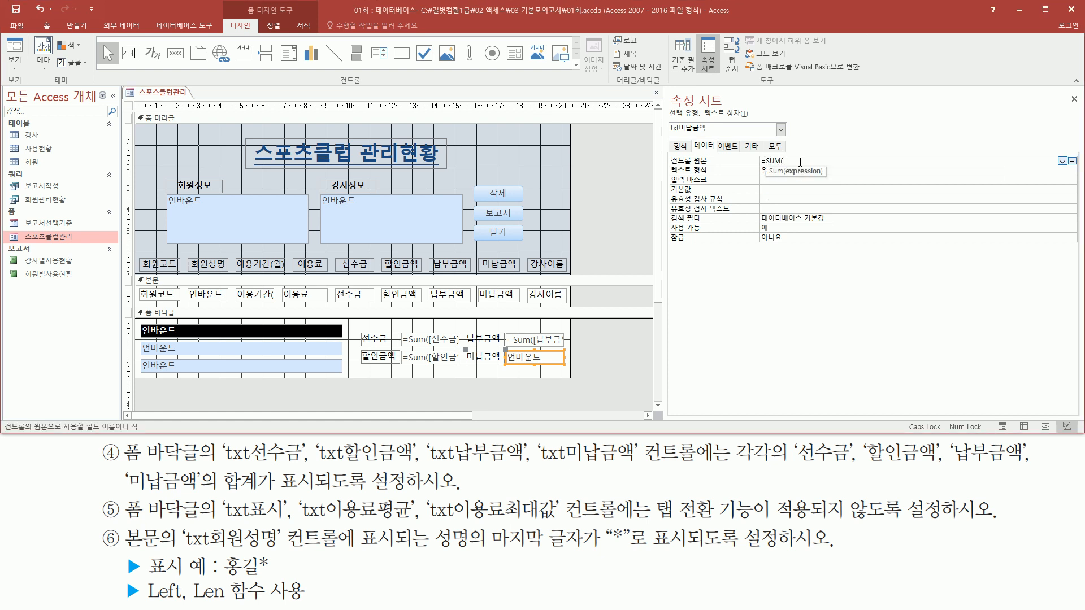
text([미납금액)
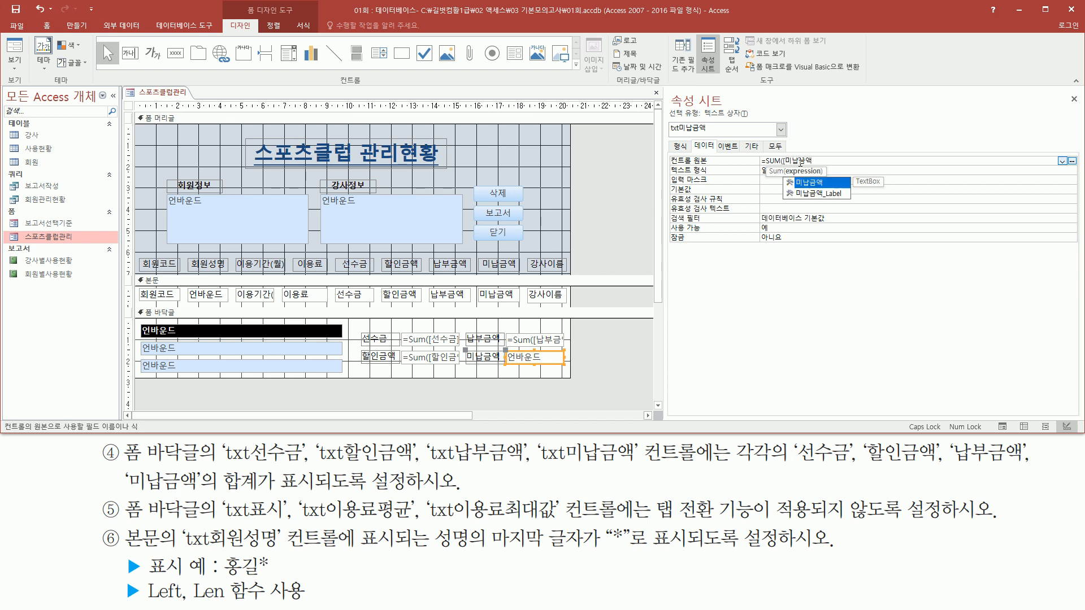
text(]))
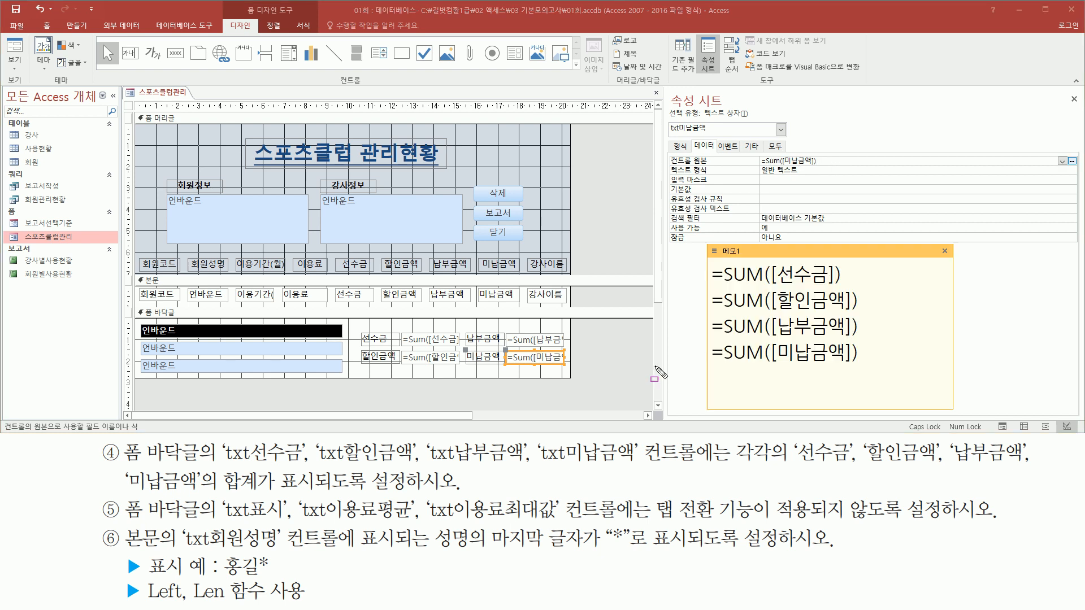
mouse_move(703, 261)
mouse_down()
mouse_move(704, 305)
mouse_move(873, 373)
mouse_up()
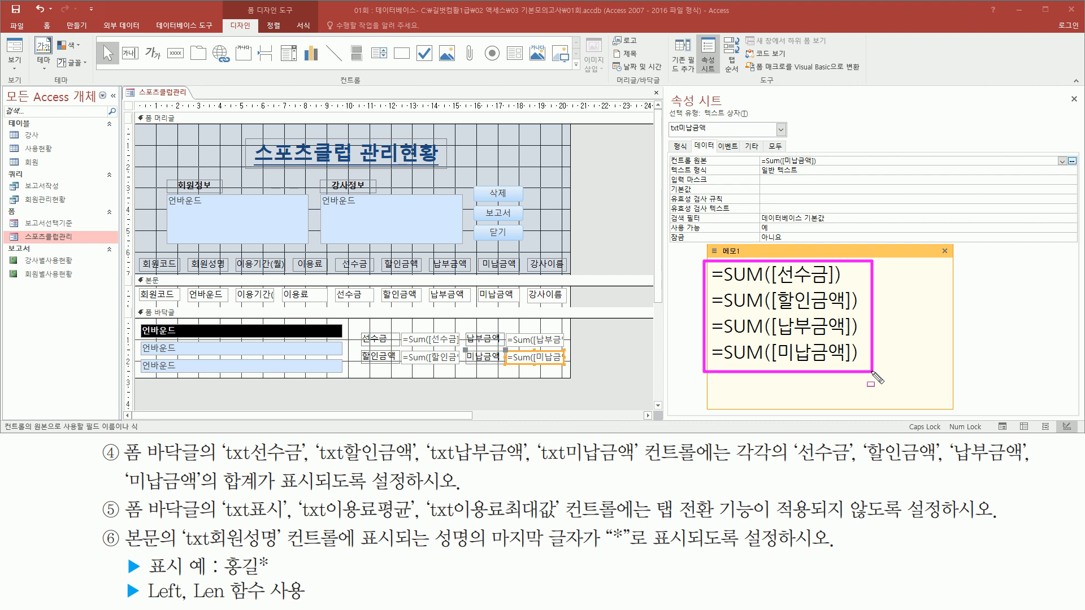
drag(405, 330, 452, 364)
drag(509, 332, 572, 365)
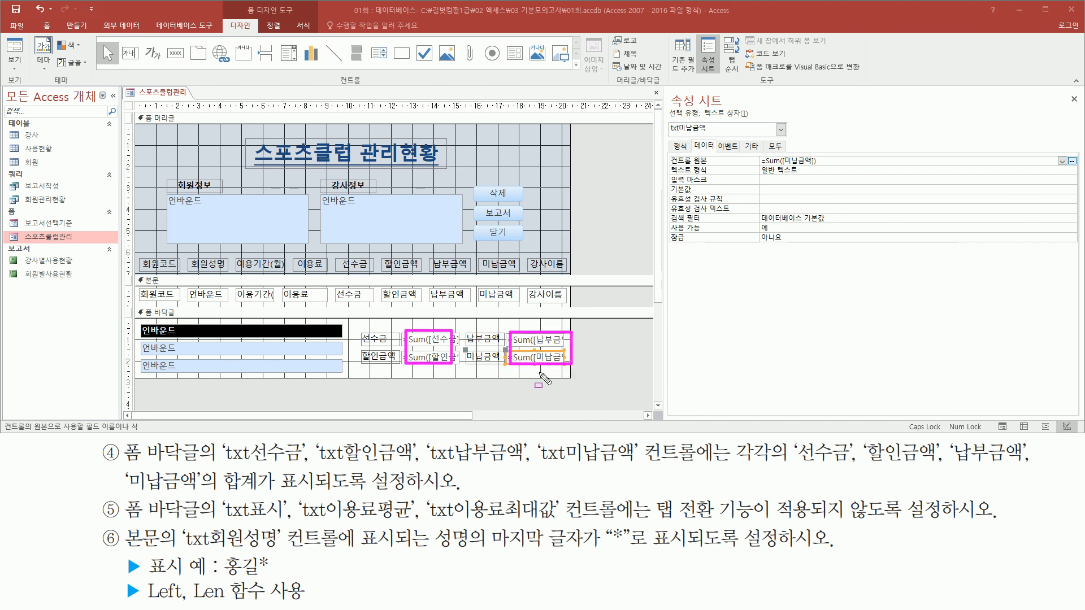
key(Escape)
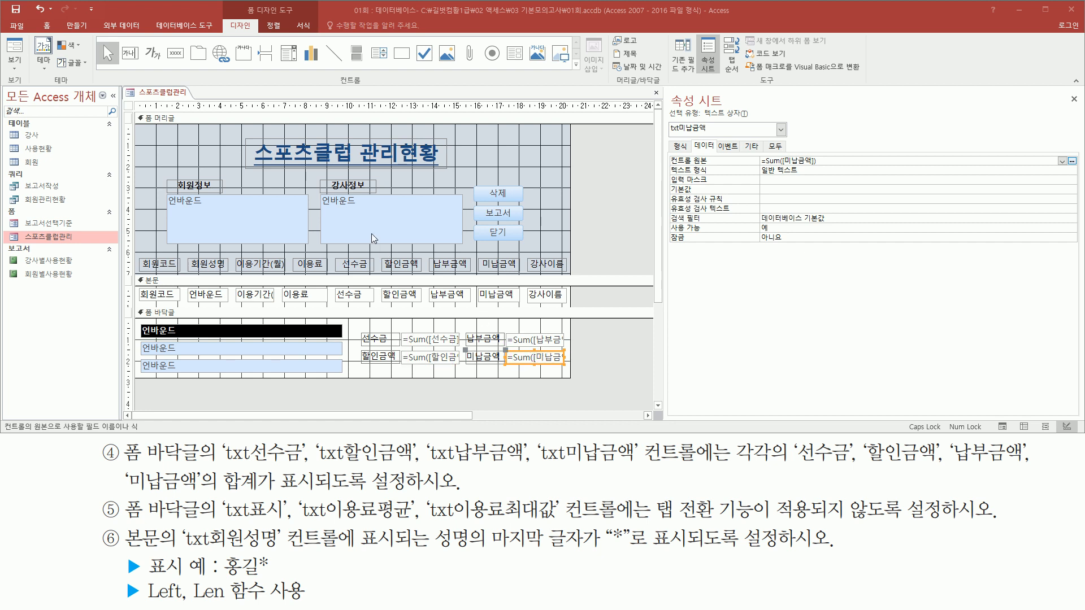
- Display the 스포츠클럽관리 form in Form view (폼 보기) and check the four sums in the footer
click(175, 96)
drag(139, 87, 190, 100)
key(Escape)
click(170, 94)
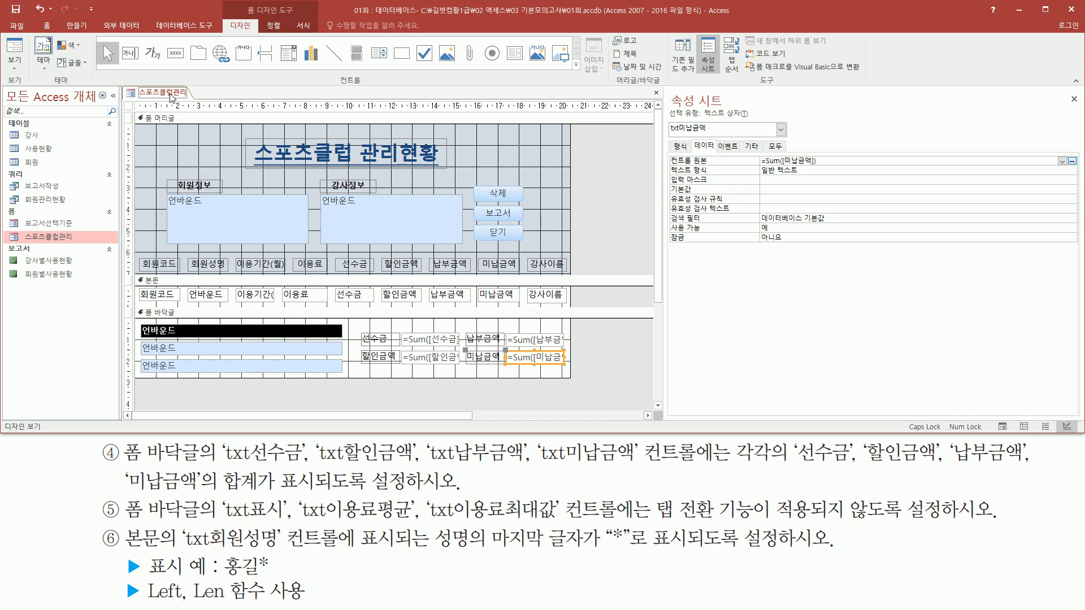
right_click(171, 96)
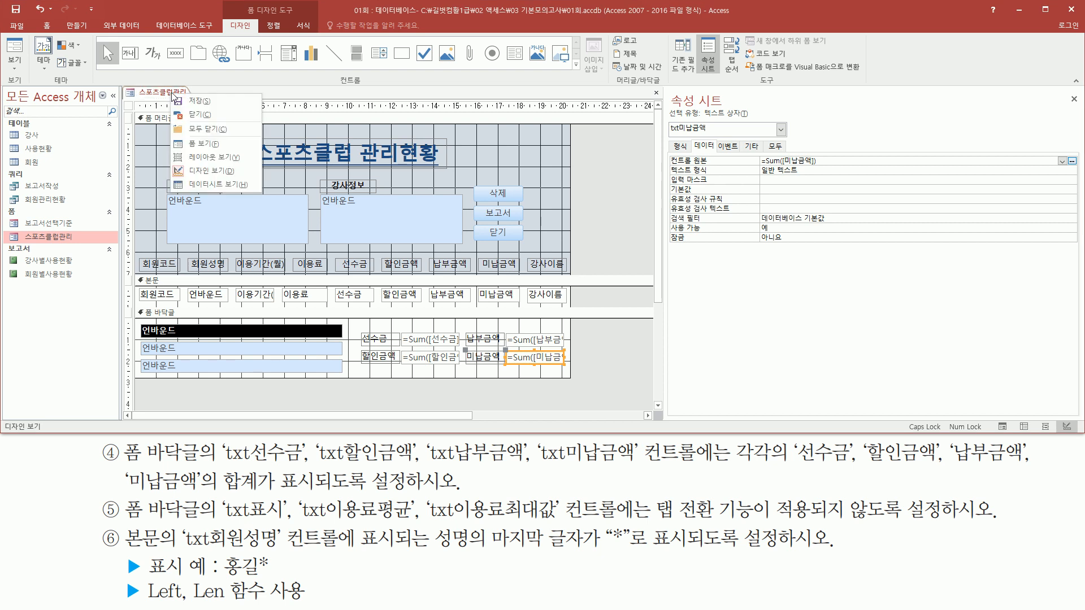
click(211, 145)
mouse_move(351, 360)
mouse_down()
mouse_move(361, 381)
mouse_move(582, 421)
mouse_move(577, 405)
mouse_up()
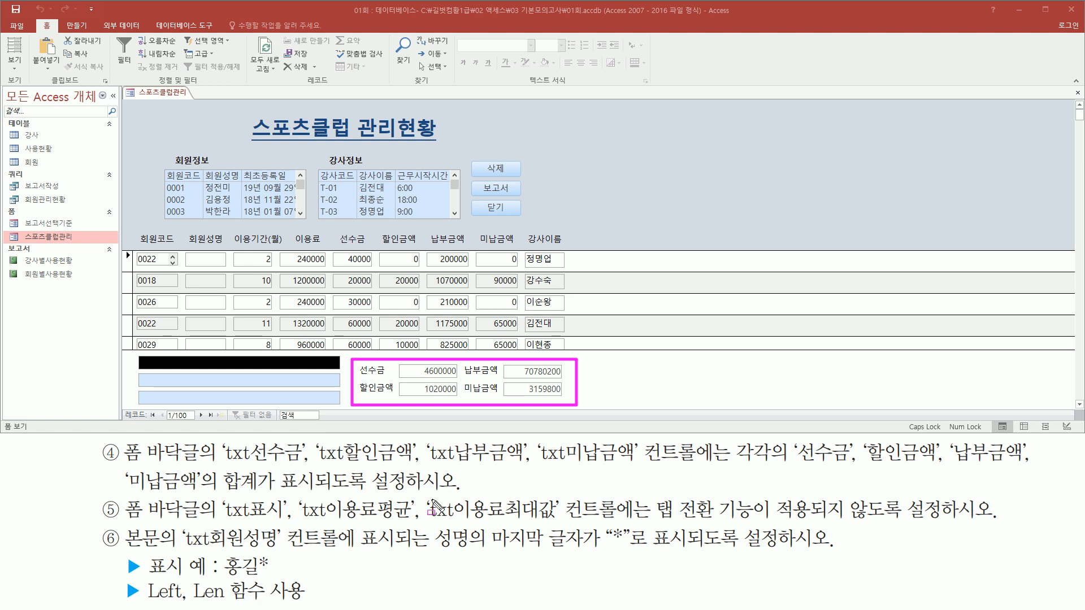
key(e)
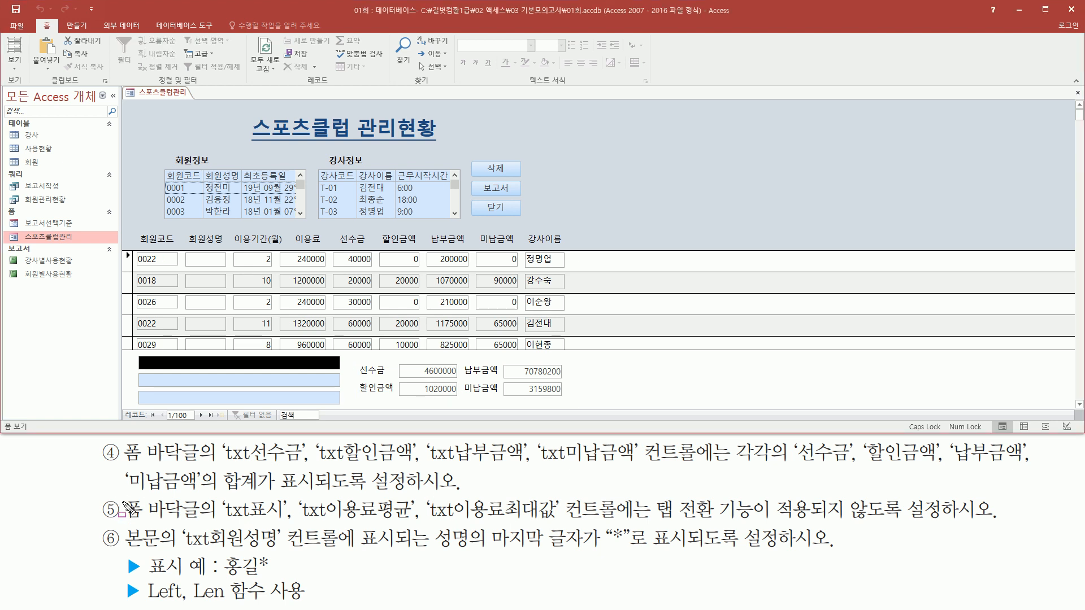
drag(121, 497, 200, 521)
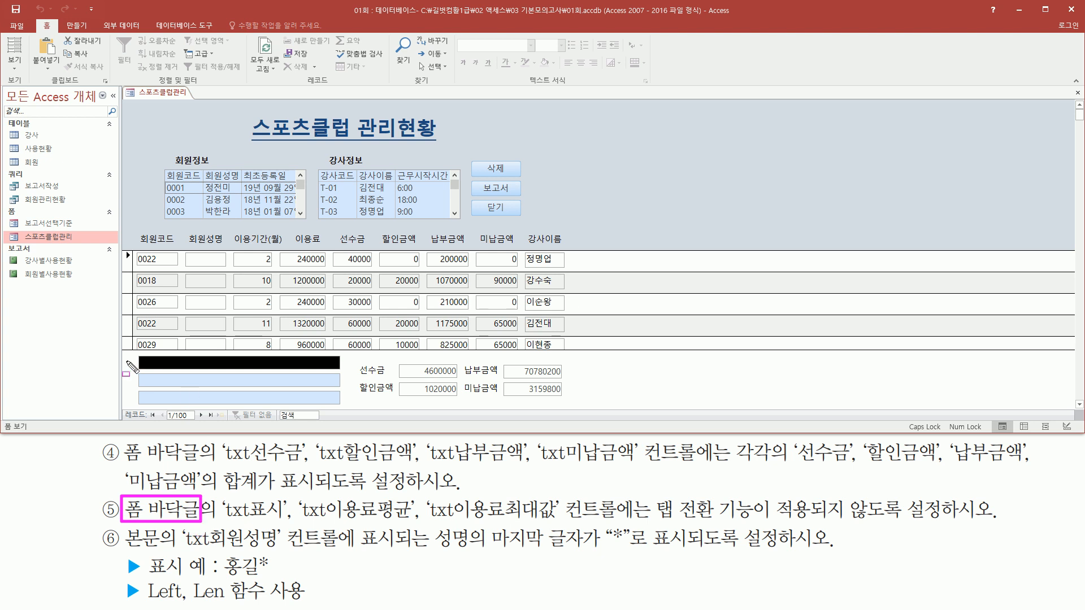
mouse_move(119, 351)
mouse_down()
mouse_move(469, 412)
mouse_move(579, 411)
mouse_up()
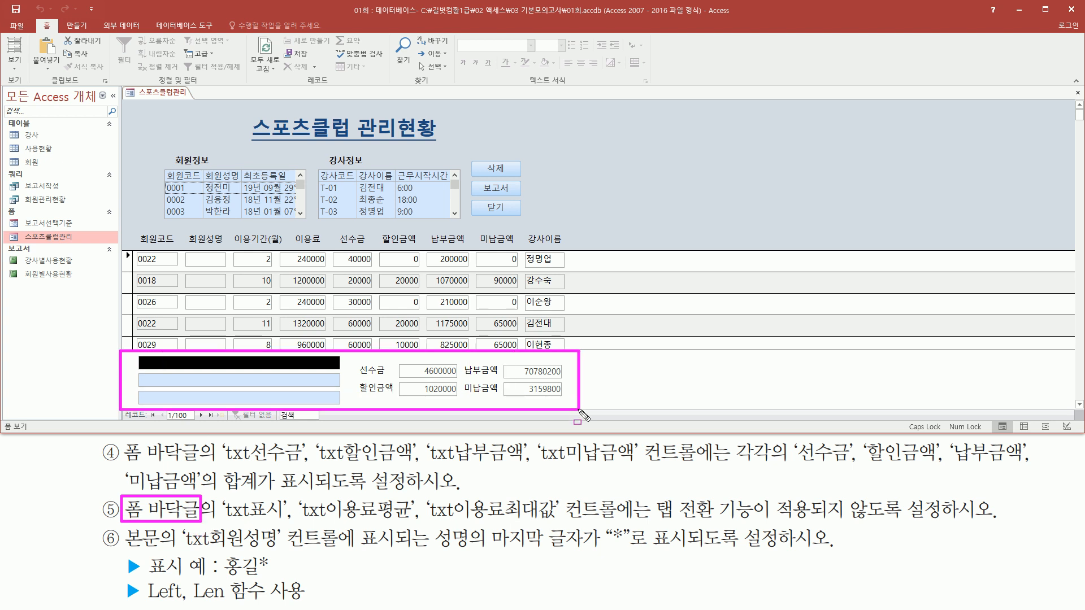
mouse_move(219, 519)
mouse_down()
mouse_move(594, 519)
mouse_move(622, 493)
mouse_up()
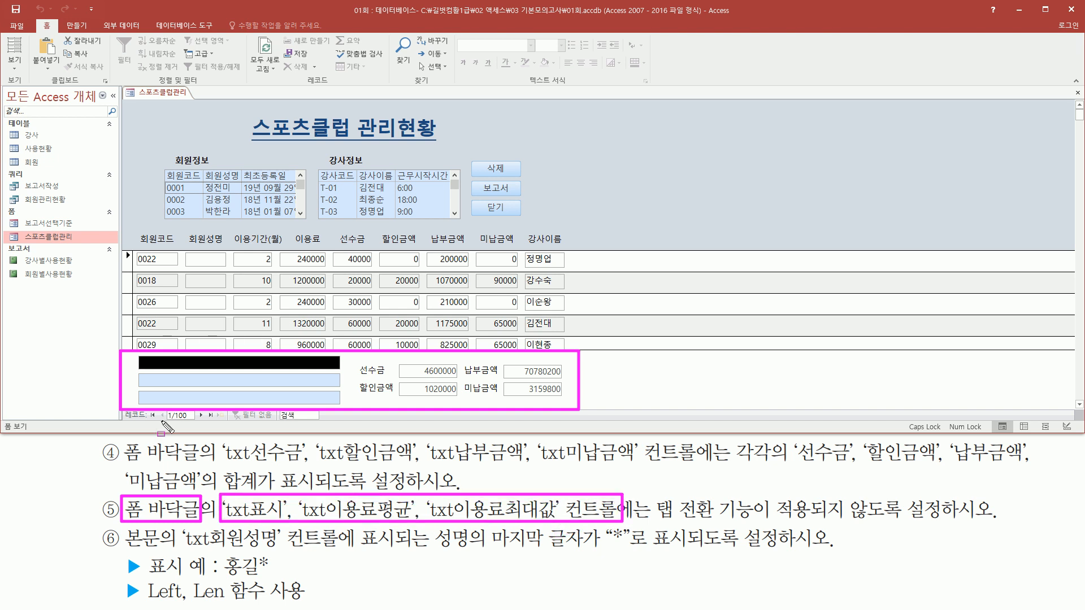
drag(134, 357, 343, 406)
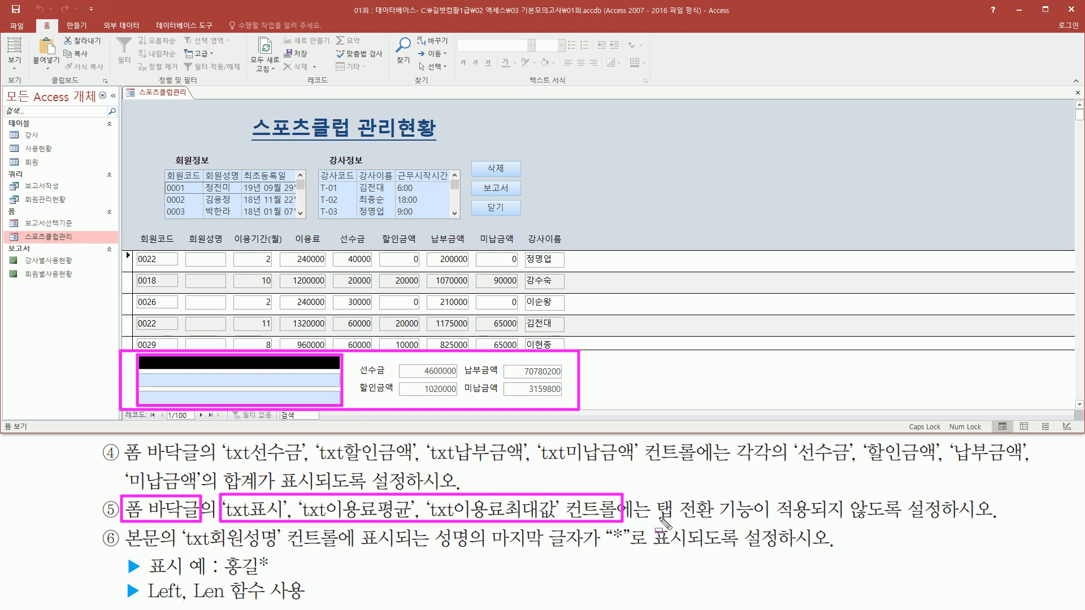
mouse_move(645, 516)
mouse_down()
mouse_move(956, 535)
mouse_move(945, 526)
mouse_up()
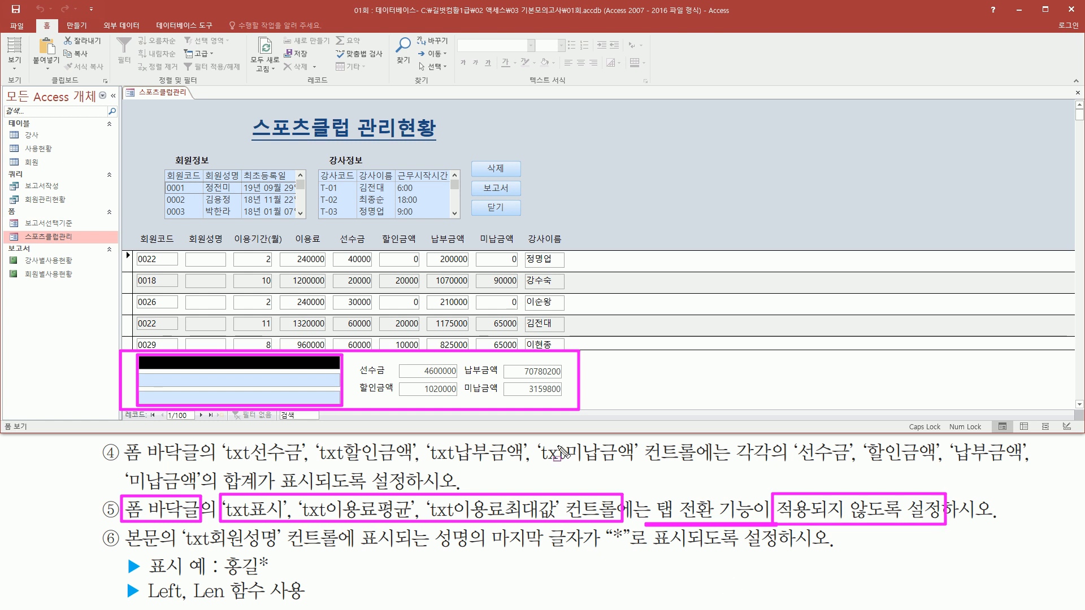
key(Escape)
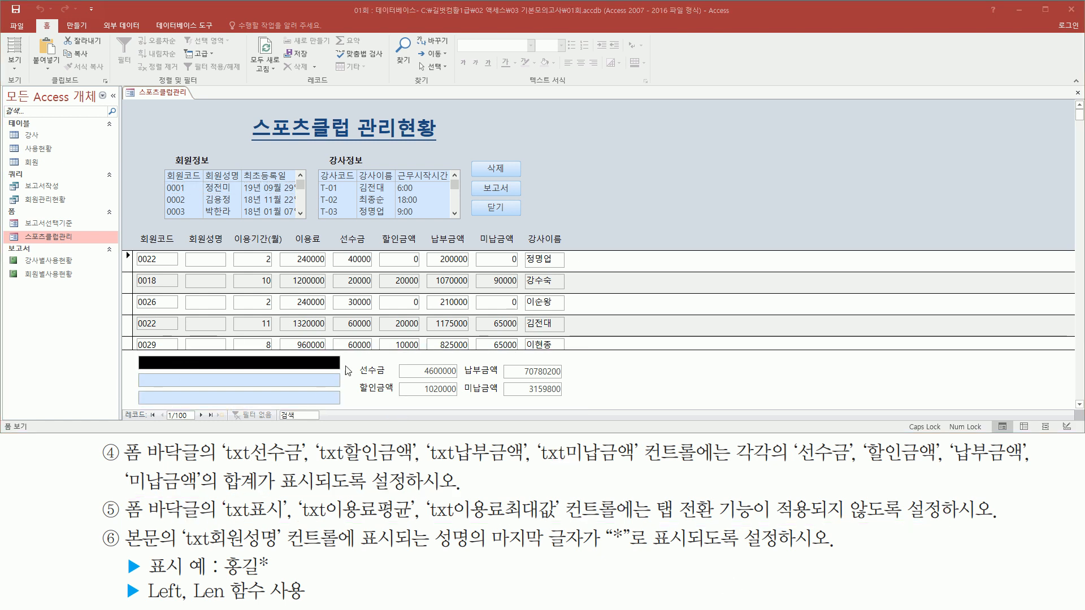
- Test the tab order of the form footer from txt선수금 through all its text boxes, and place the cursor directly in the unbound ones
click(422, 372)
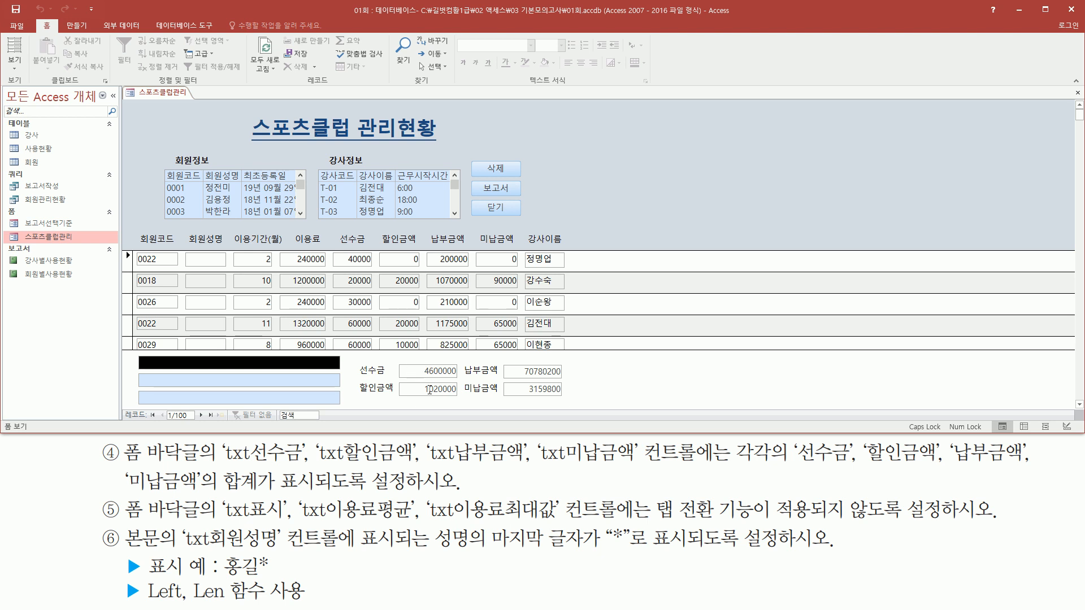
drag(418, 359, 432, 383)
key(Escape)
key(Tab)
key(Tab)
key(Tab)
key(Tab)
drag(131, 351, 148, 371)
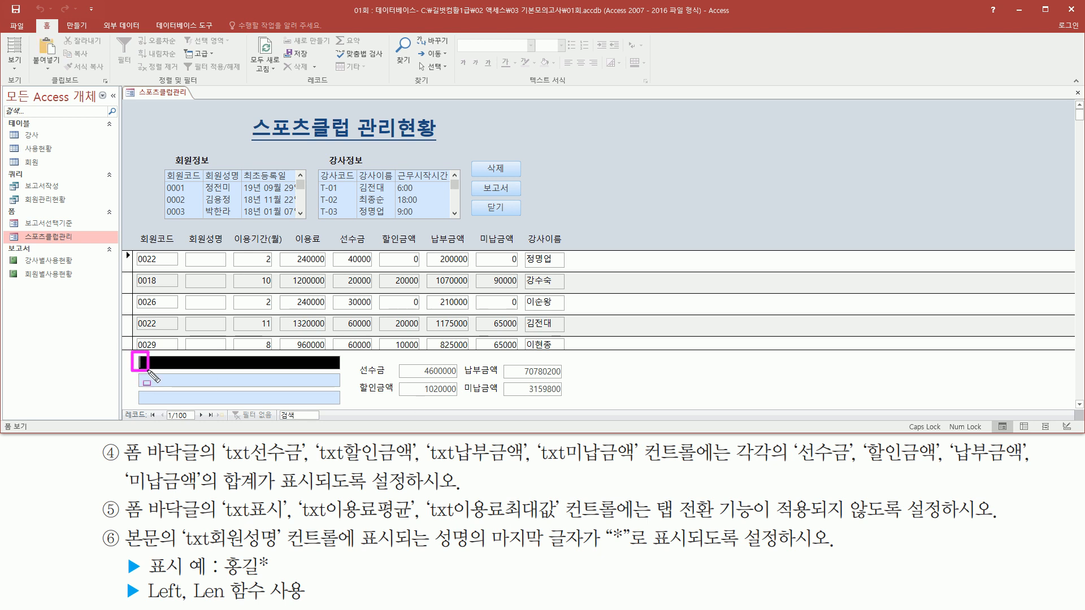
key(Escape)
key(Tab)
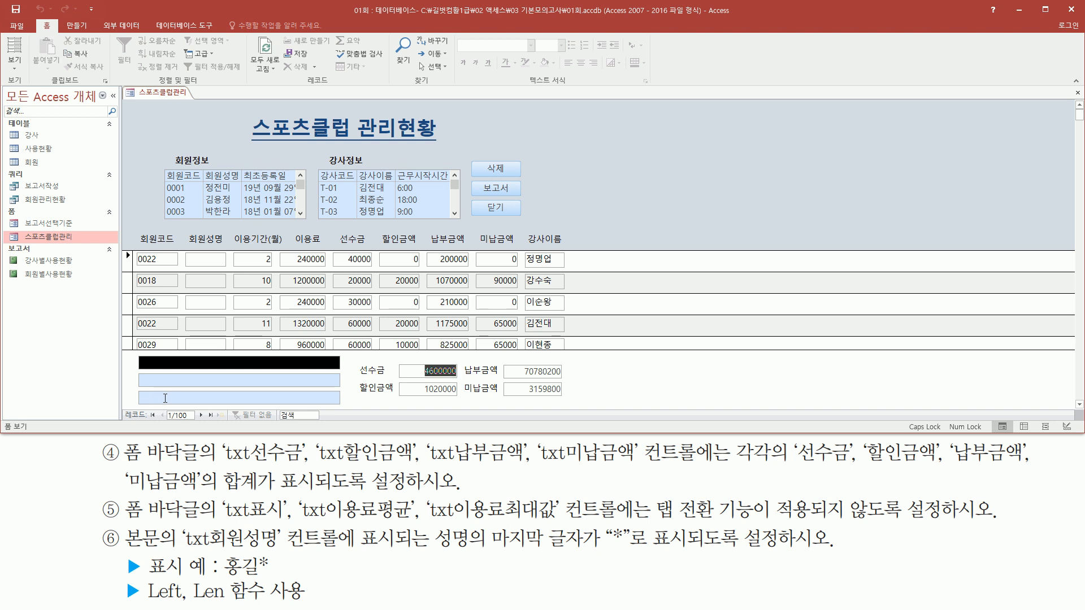
key(Tab)
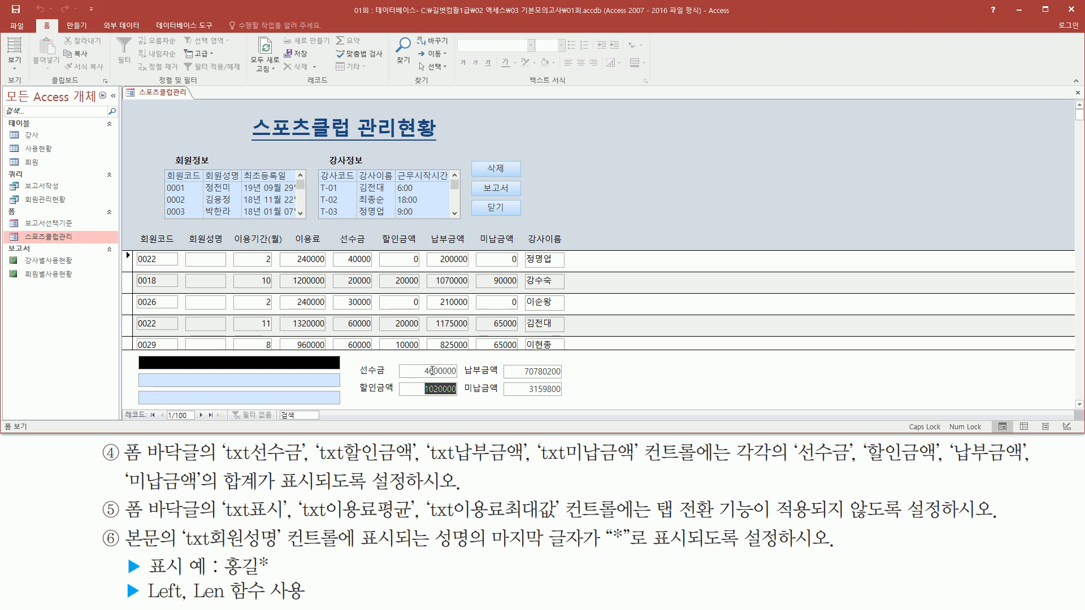
key(Tab)
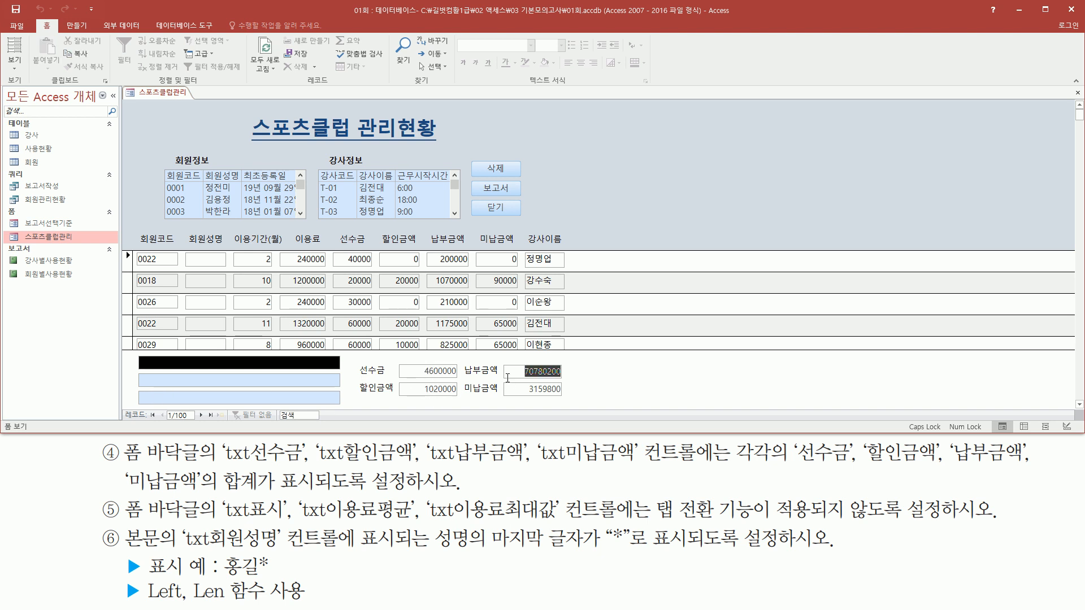
key(Tab)
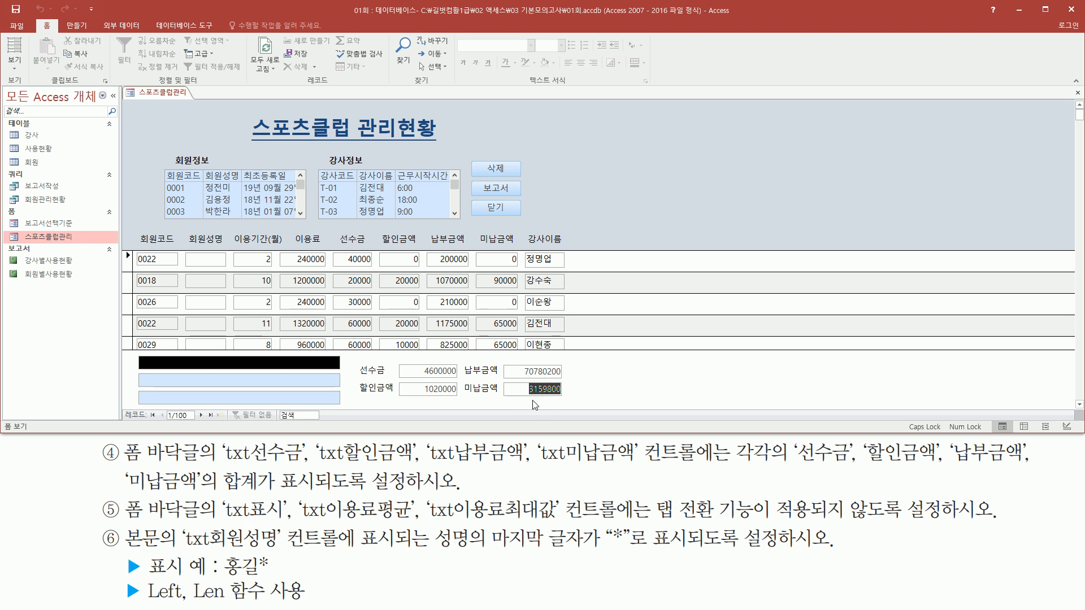
click(176, 360)
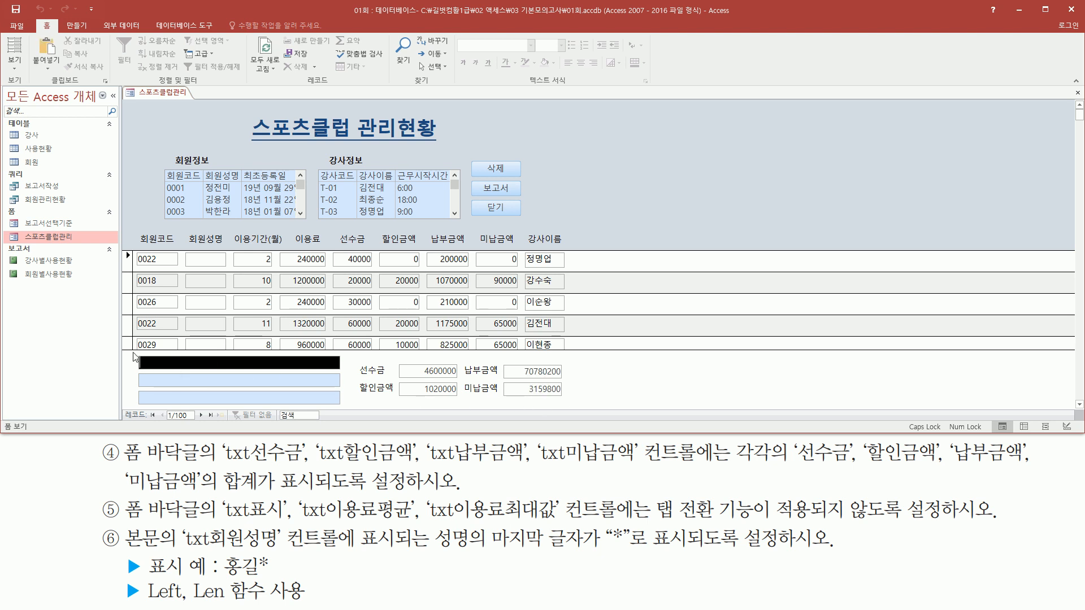
click(192, 396)
key(ctrl+2)
mouse_move(119, 350)
mouse_down()
mouse_move(137, 379)
mouse_move(638, 424)
mouse_move(572, 410)
mouse_up()
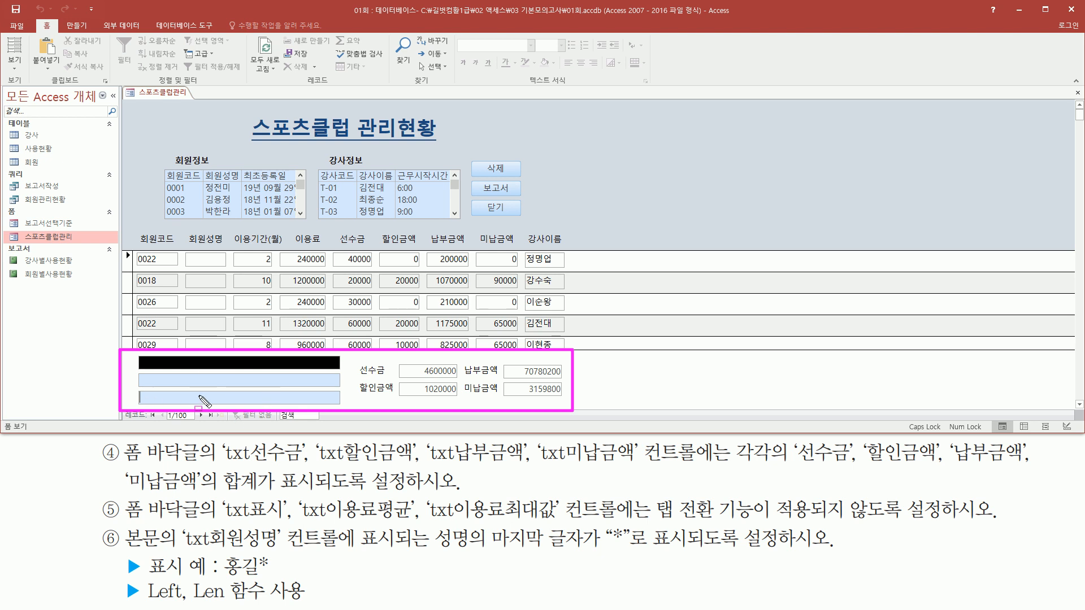
mouse_move(134, 355)
mouse_down()
mouse_move(336, 415)
mouse_move(339, 405)
mouse_up()
mouse_move(652, 520)
mouse_down()
mouse_move(757, 531)
mouse_move(756, 499)
mouse_move(958, 519)
mouse_up()
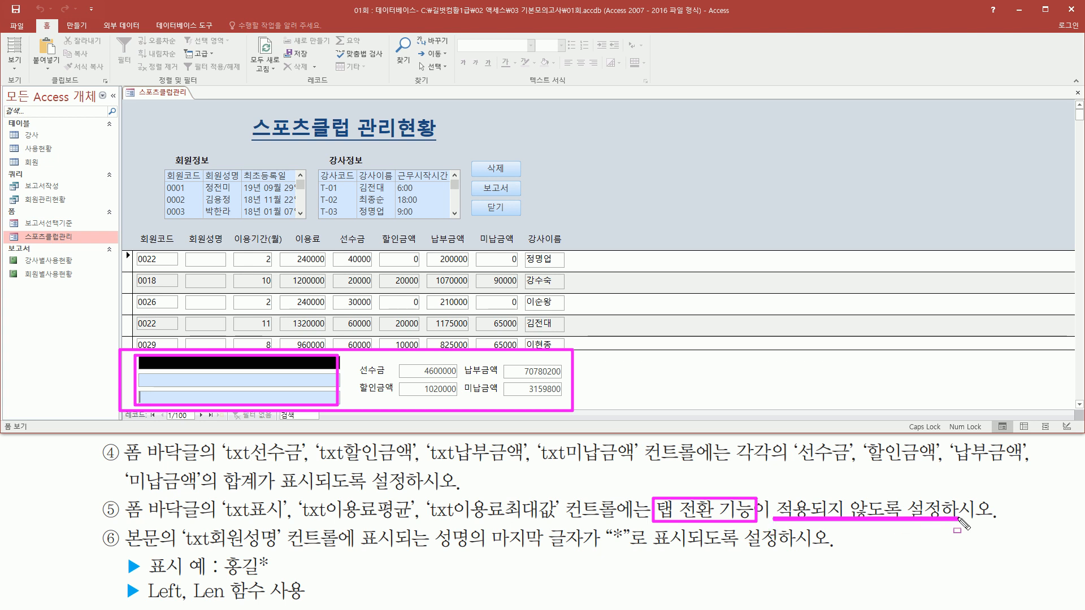
mouse_move(145, 359)
mouse_down()
mouse_move(201, 370)
mouse_move(216, 401)
mouse_move(217, 381)
mouse_up()
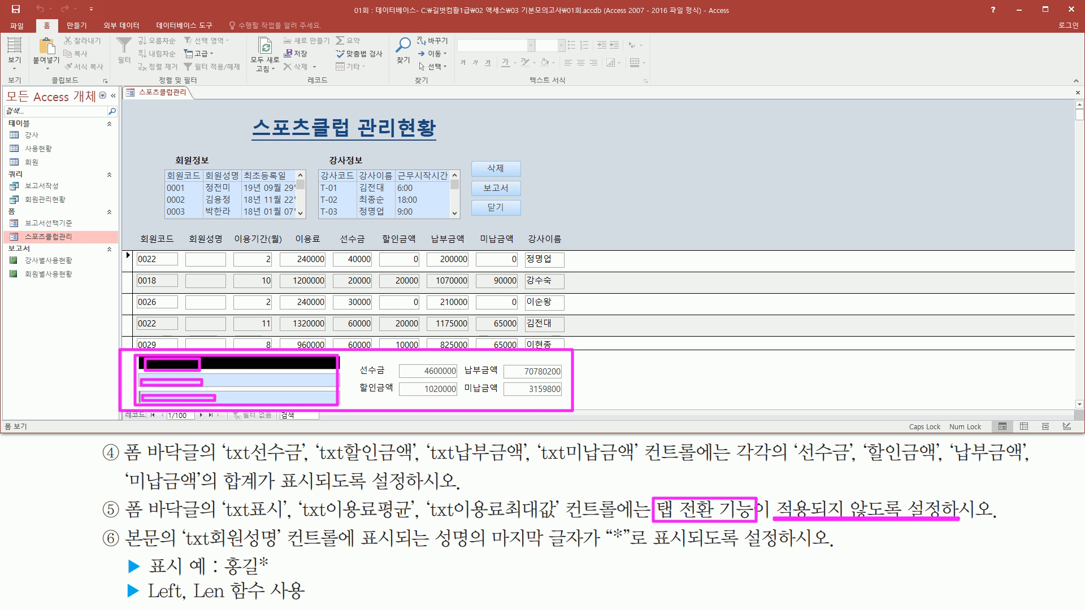
- Return the 스포츠클럽관리 form to Design view (디자인 보기)
key(Escape)
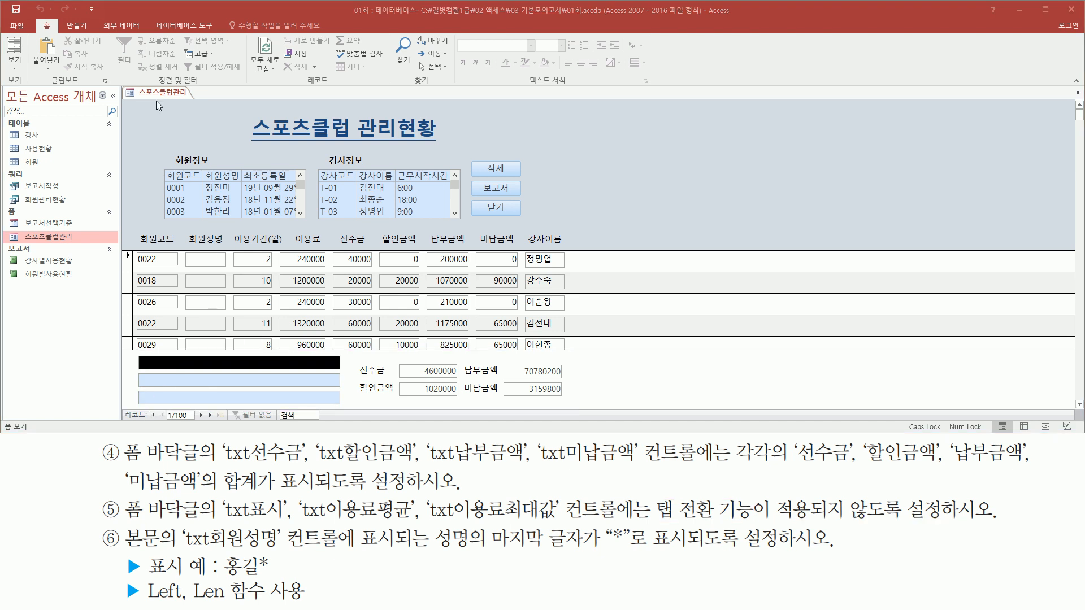
right_click(163, 93)
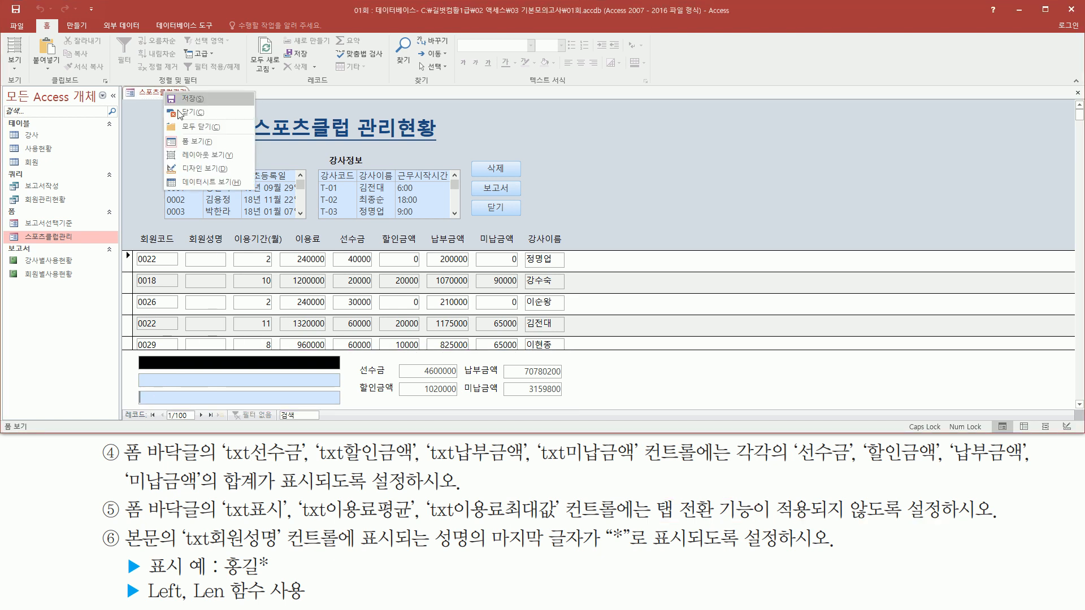
click(211, 176)
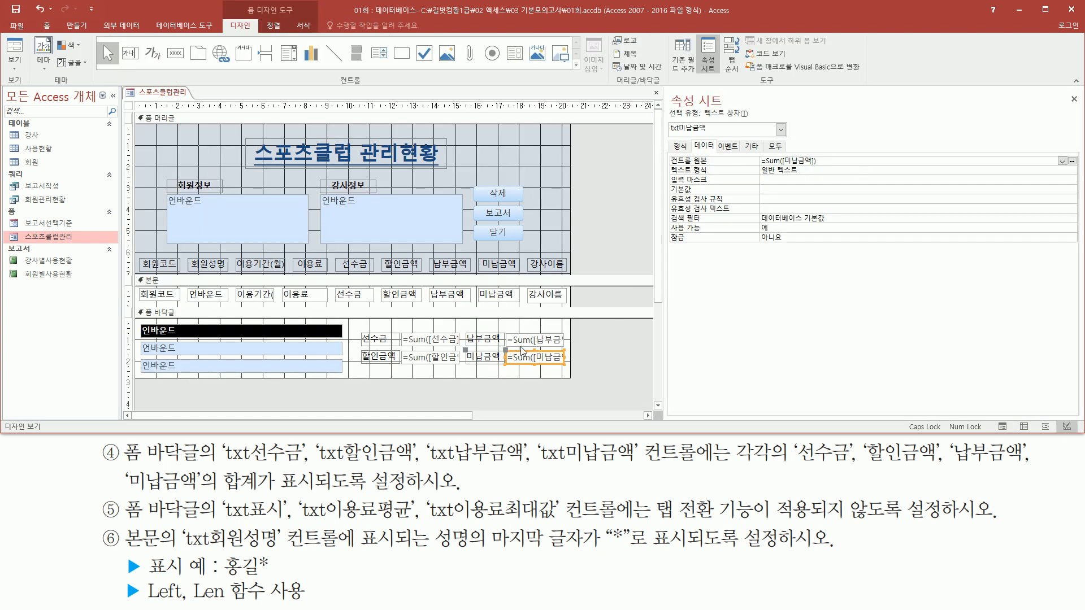
- Set the tab stop (탭 정지) of the footer text boxes txt표시, txt이용료평균 and txt이용료최대값 to 아니요
drag(136, 316, 349, 384)
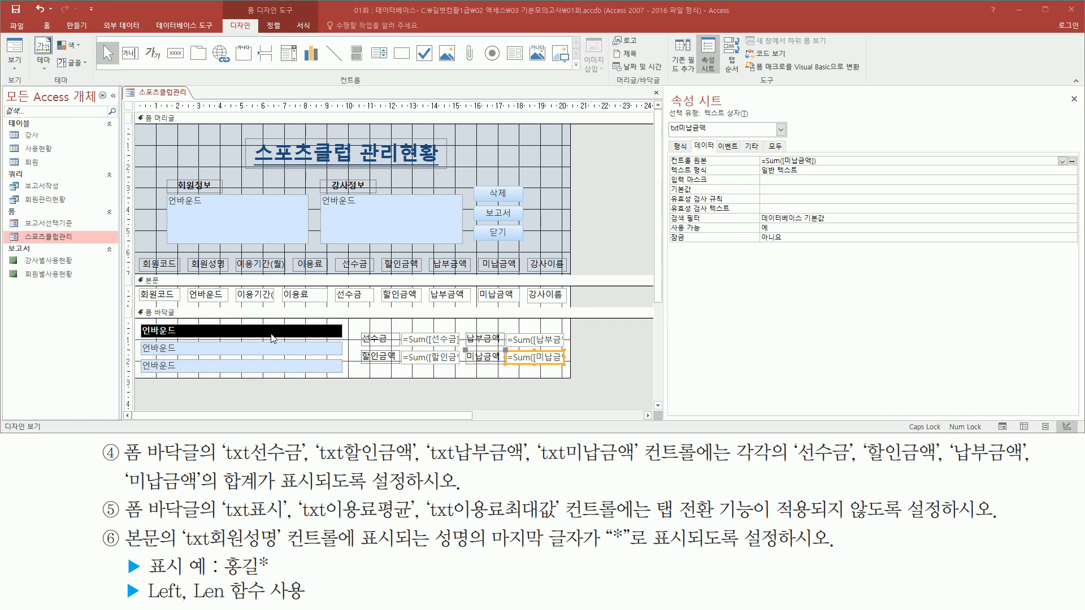
click(279, 334)
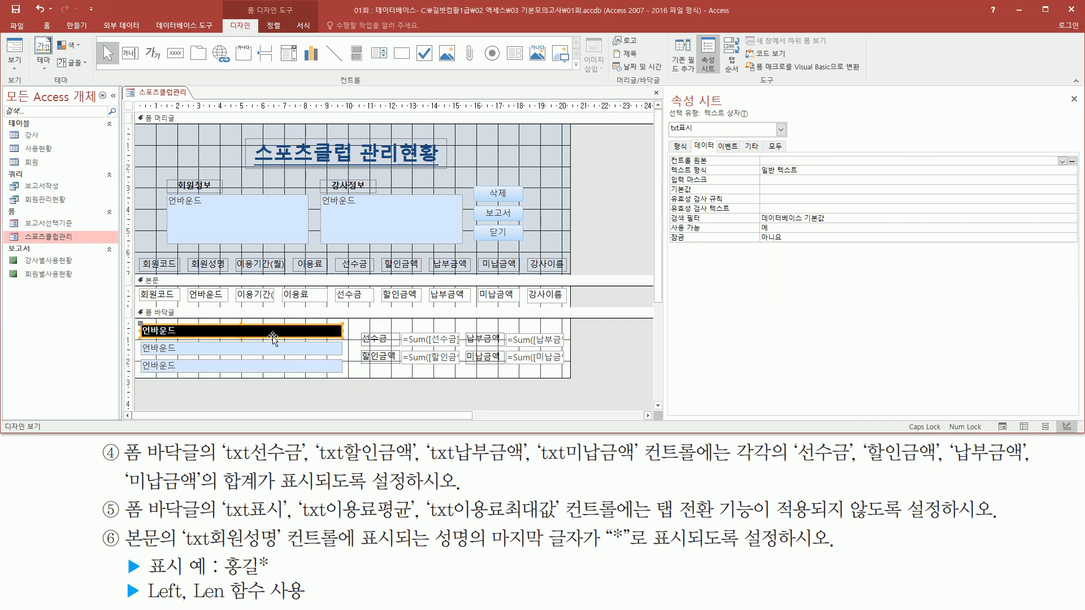
shift+click(202, 348)
shift+click(197, 367)
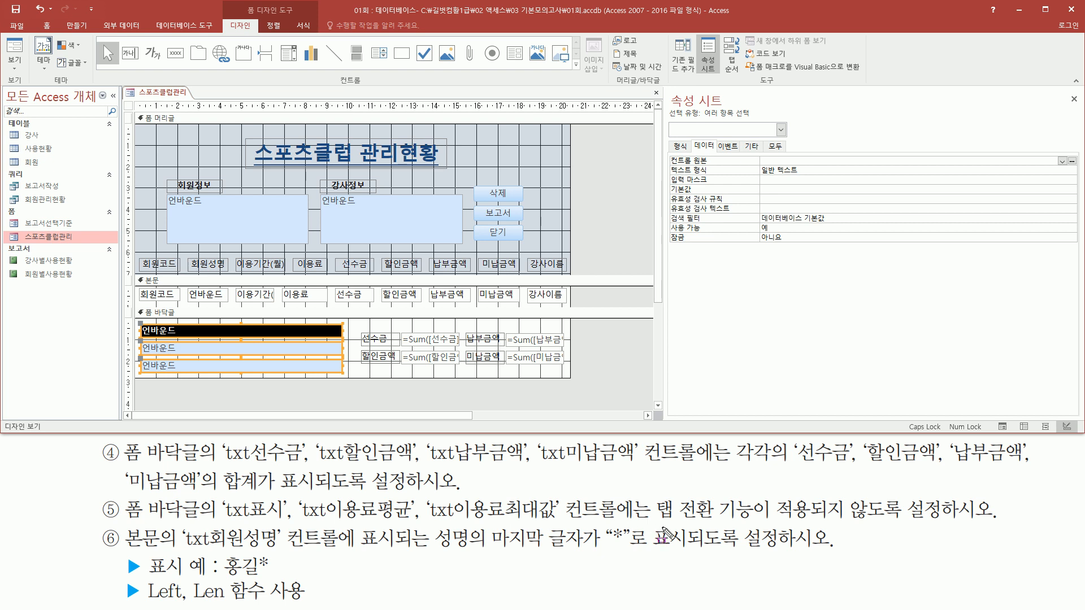
mouse_move(649, 532)
mouse_down()
mouse_move(752, 531)
mouse_move(756, 495)
mouse_up()
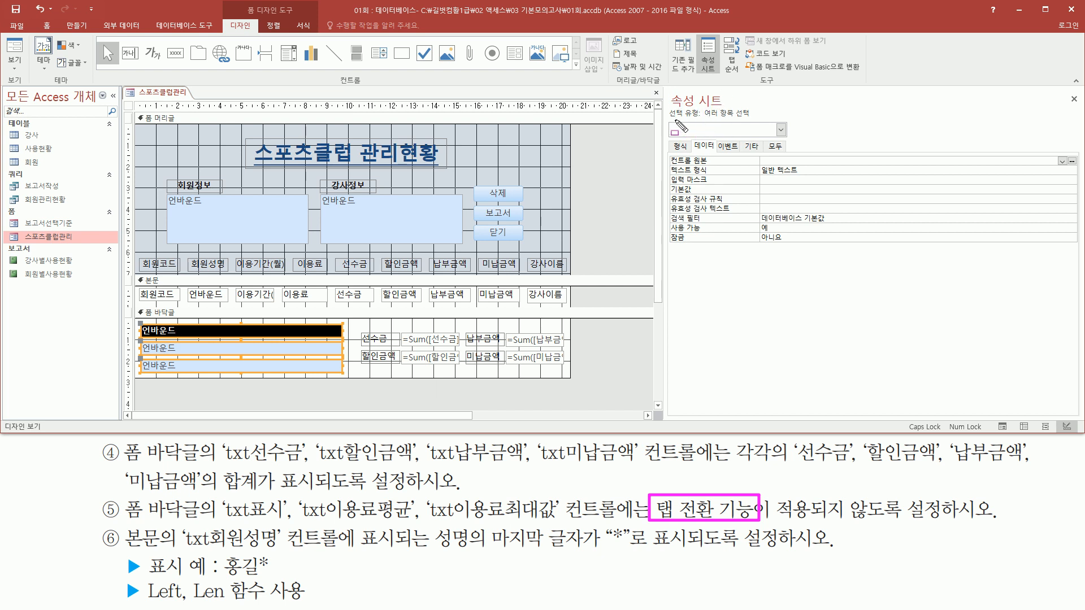
mouse_move(701, 120)
mouse_down()
mouse_move(765, 134)
mouse_move(758, 105)
mouse_up()
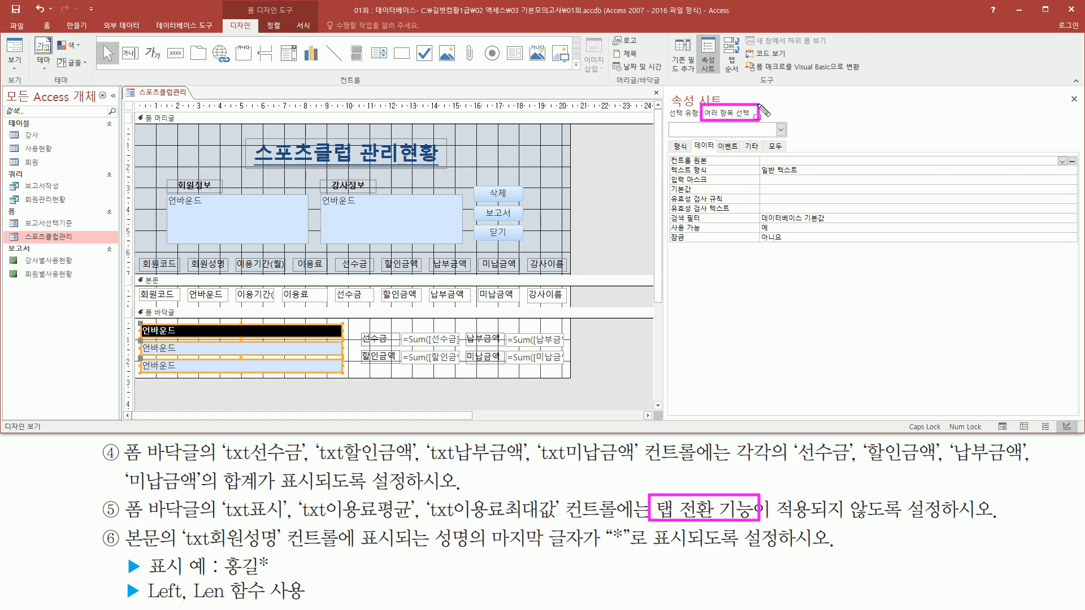
key(Escape)
click(751, 147)
drag(668, 190, 709, 205)
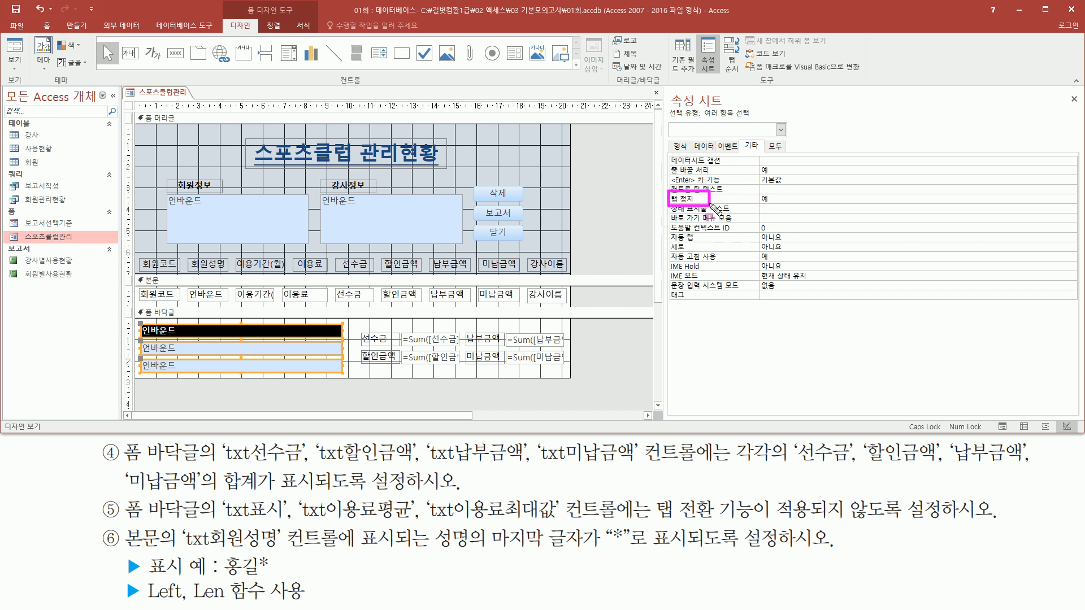
drag(711, 206, 791, 207)
click(847, 199)
click(1071, 199)
click(895, 222)
mouse_move(671, 196)
mouse_down()
mouse_move(861, 217)
mouse_move(850, 212)
mouse_up()
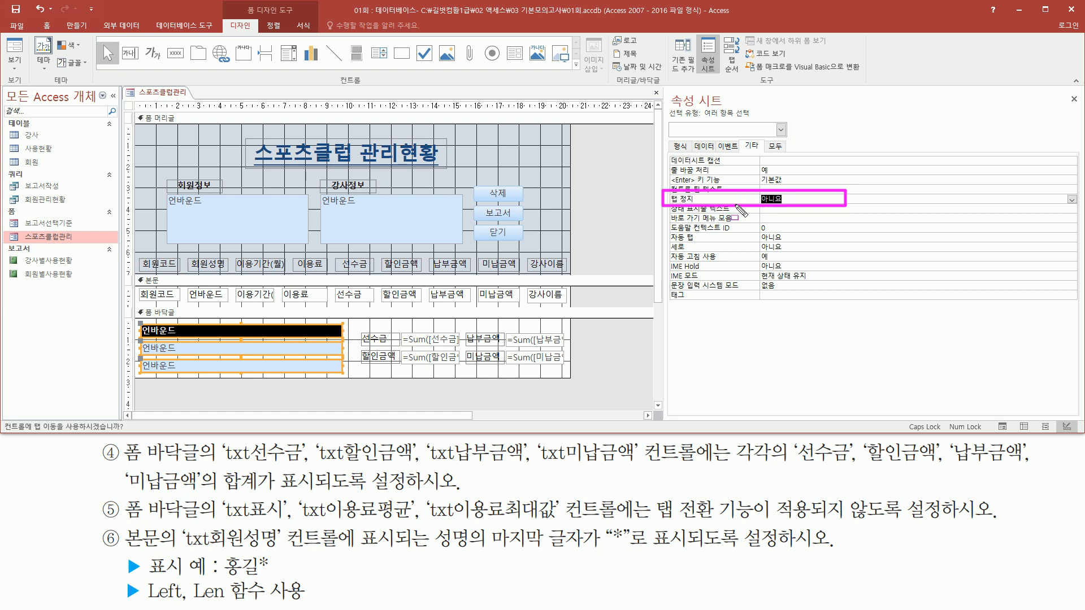
- Display the 스포츠클럽관리 form in Form view (폼 보기)
click(164, 118)
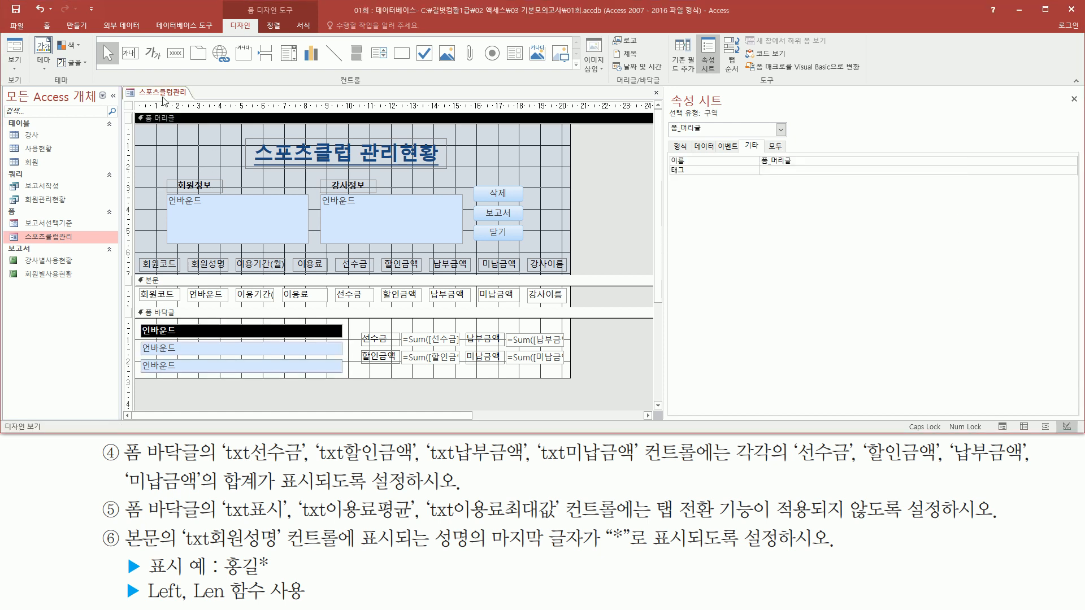
click(186, 97)
right_click(182, 97)
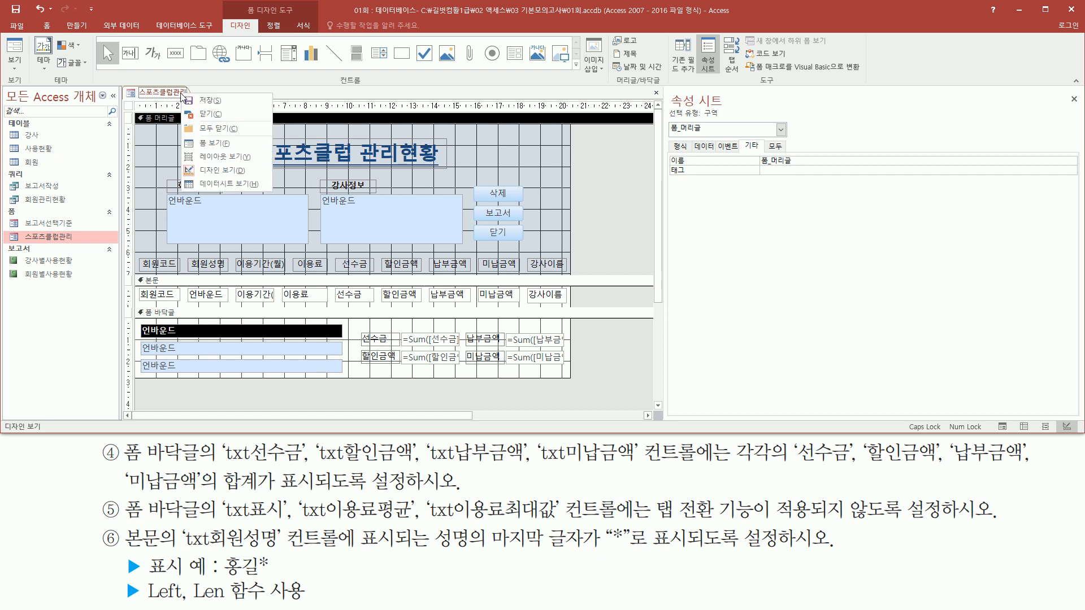
click(222, 145)
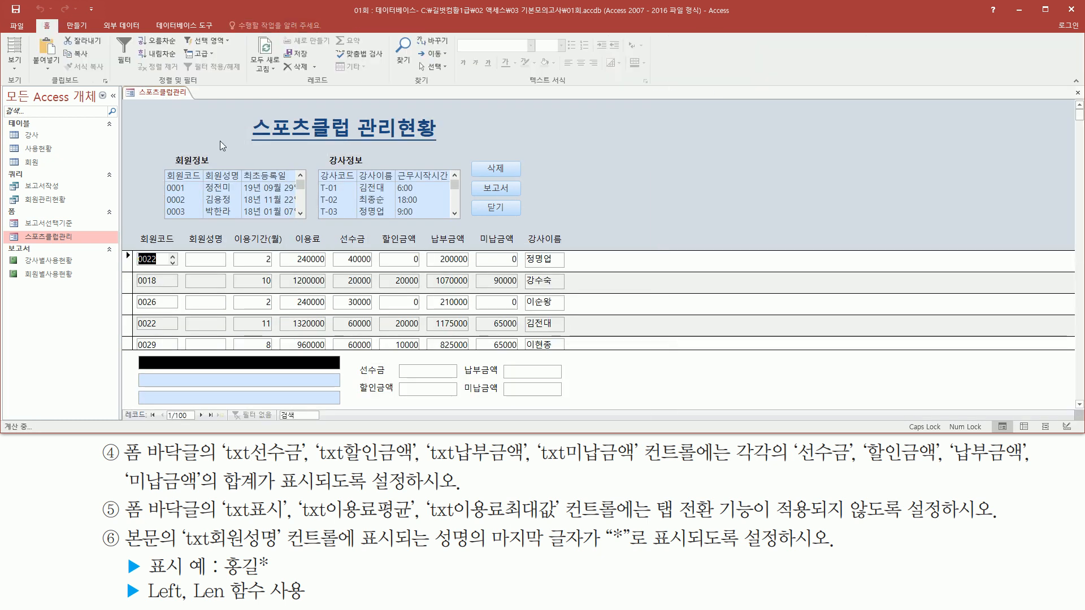
- Test the form footer's tab order, starting at txt선수금 and cycling through the text boxes that still accept tab stops
click(417, 372)
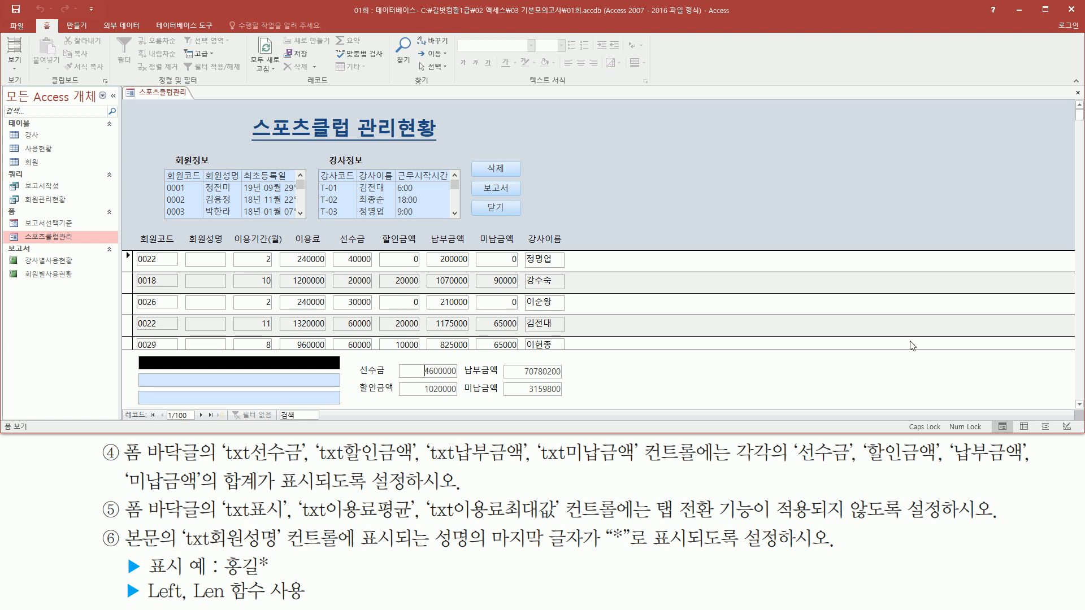
key(Tab)
key(Tab)
key(Tab)
drag(137, 356, 215, 371)
key(Escape)
click(691, 17)
key(Tab)
key(Tab)
key(Tab)
key(Tab)
key(Tab)
mouse_move(137, 355)
mouse_down()
mouse_move(235, 402)
mouse_move(343, 408)
mouse_up()
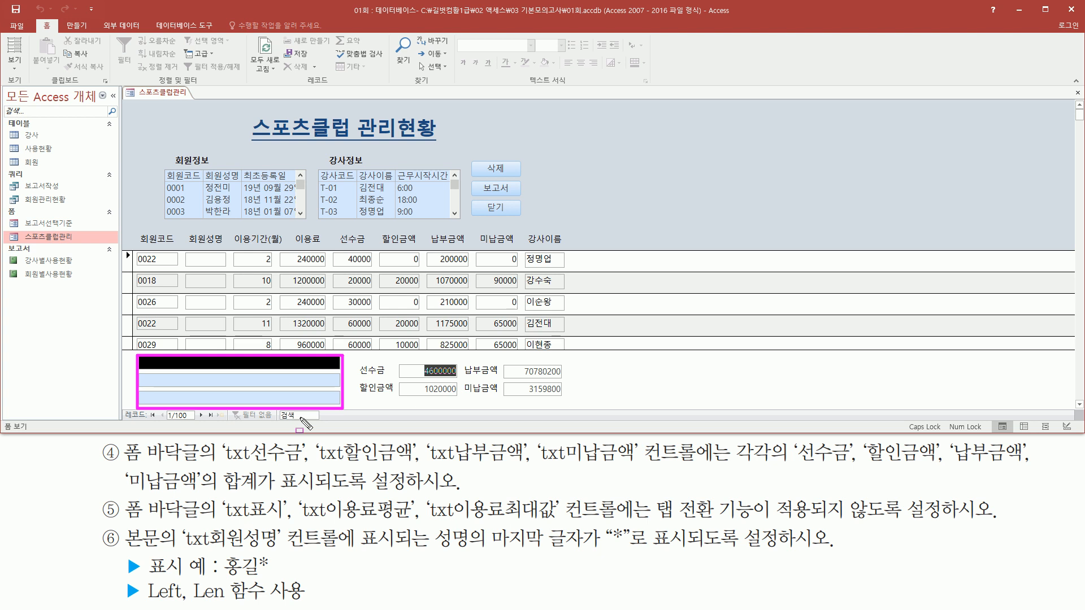
key(Escape)
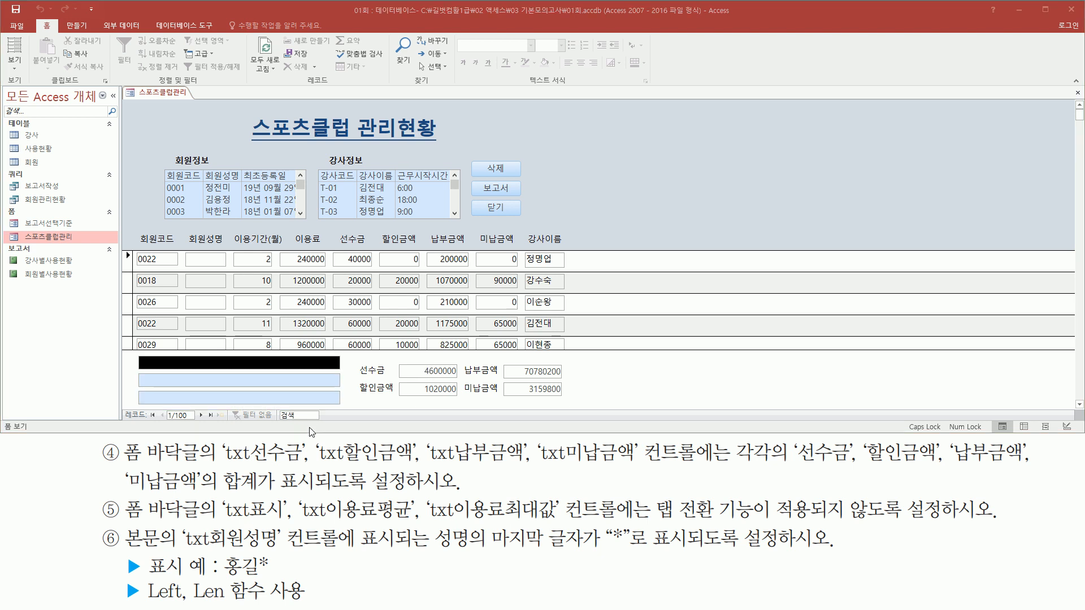
key(ctrl+shift+d)
mouse_move(123, 526)
mouse_down()
mouse_move(134, 549)
mouse_move(168, 550)
mouse_up()
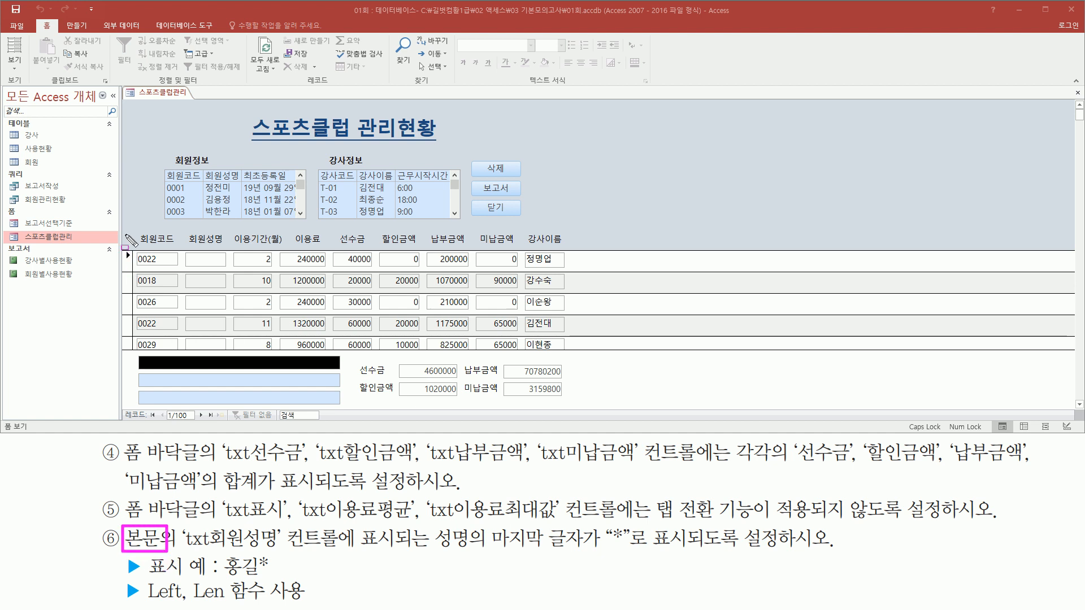
mouse_move(124, 244)
mouse_down()
mouse_move(461, 310)
mouse_move(590, 349)
mouse_up()
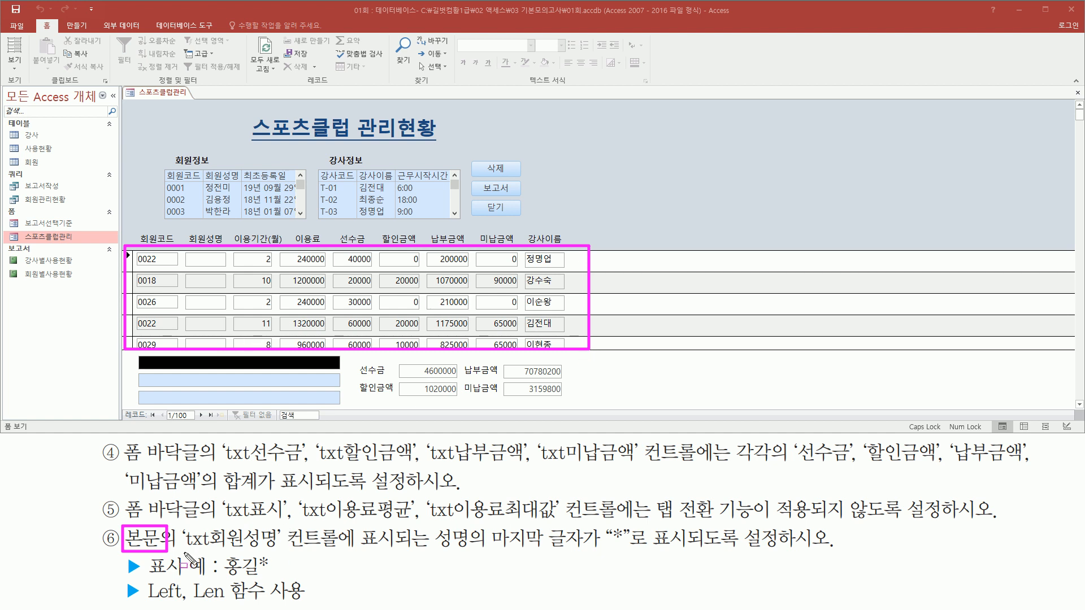
mouse_move(183, 552)
mouse_down()
mouse_move(346, 563)
mouse_move(345, 525)
mouse_up()
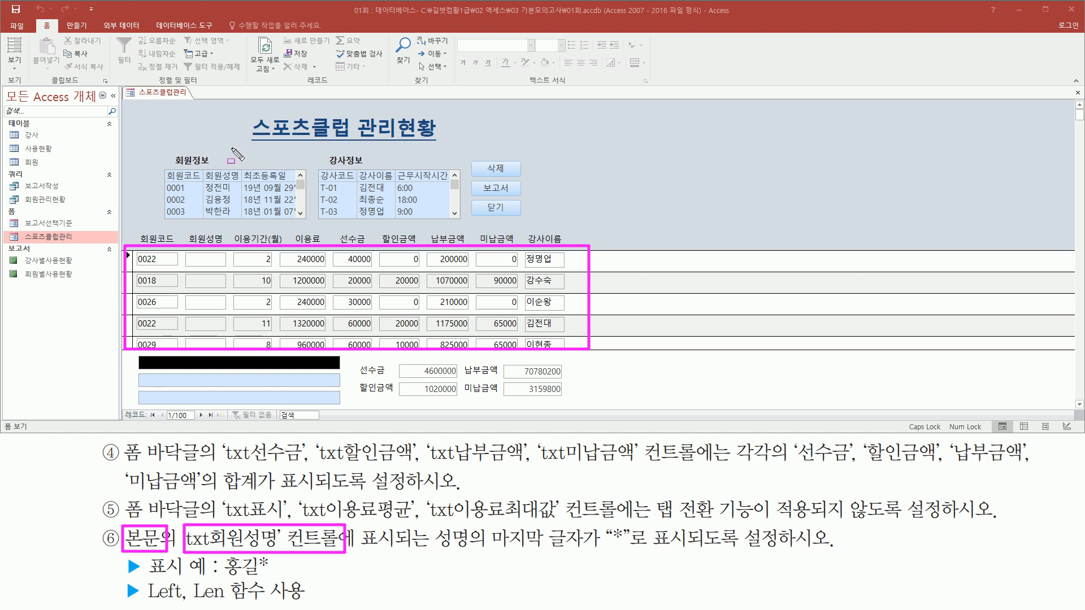
mouse_move(187, 229)
mouse_down()
mouse_move(231, 243)
mouse_move(208, 299)
mouse_move(223, 347)
mouse_up()
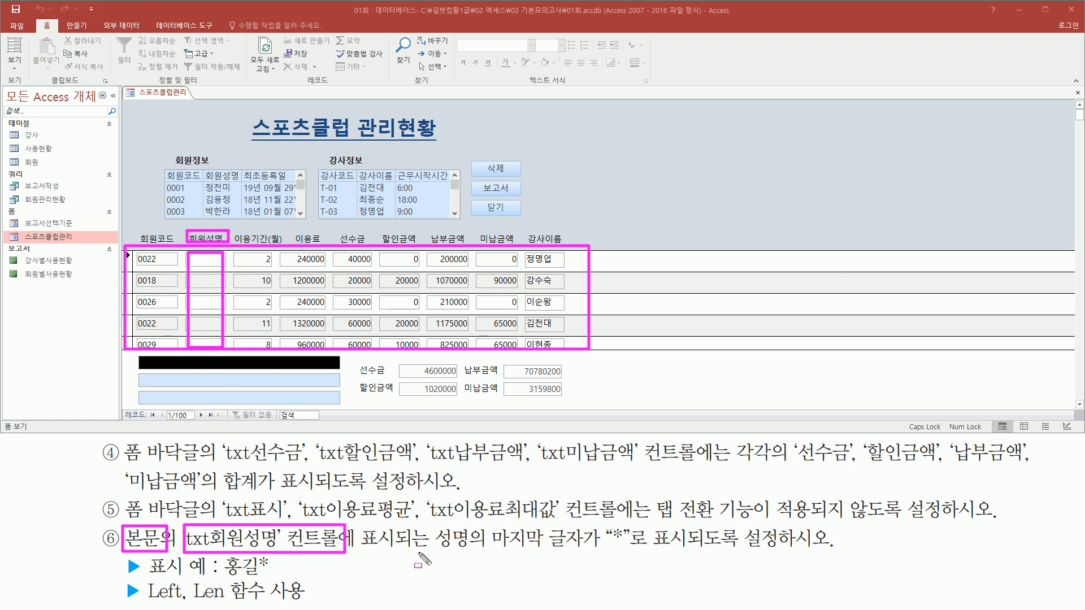
drag(433, 553, 492, 552)
mouse_move(606, 526)
mouse_down()
mouse_move(626, 549)
mouse_move(842, 549)
mouse_up()
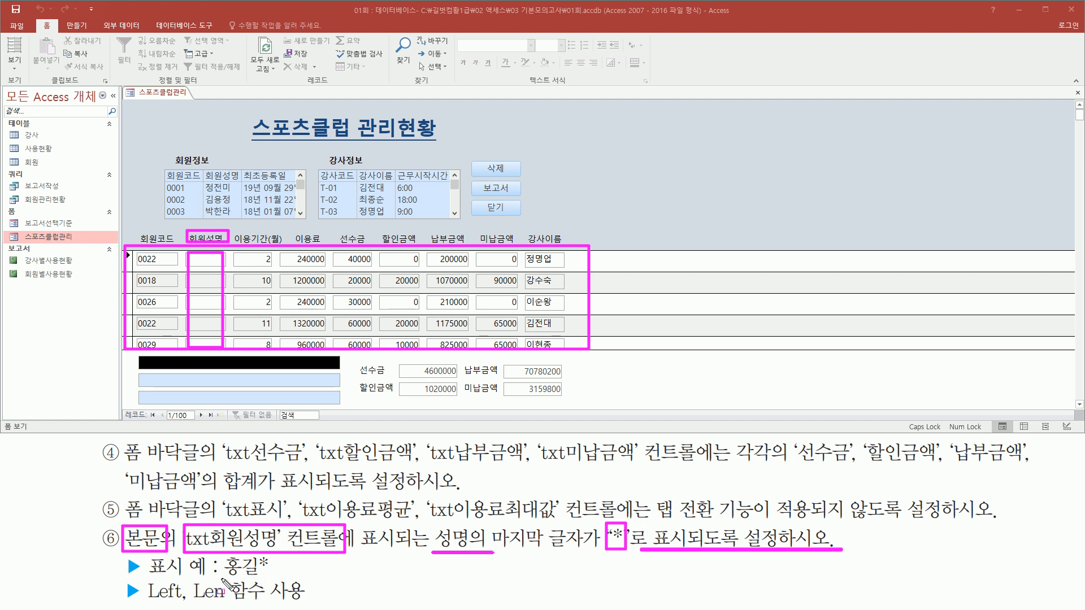
mouse_move(222, 578)
mouse_down()
mouse_move(270, 578)
mouse_move(275, 556)
mouse_up()
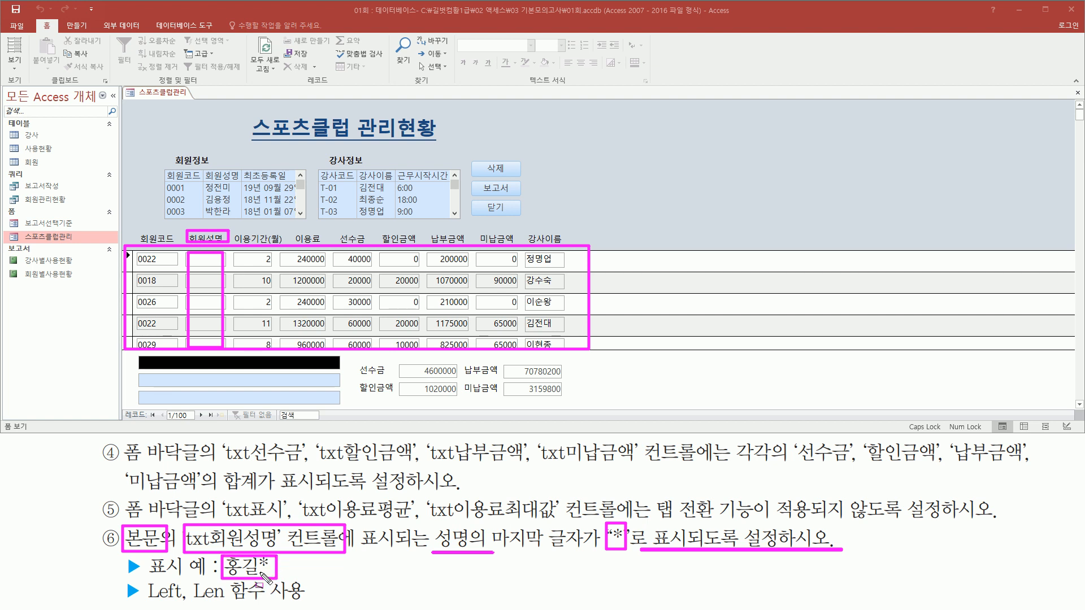
drag(145, 604, 331, 603)
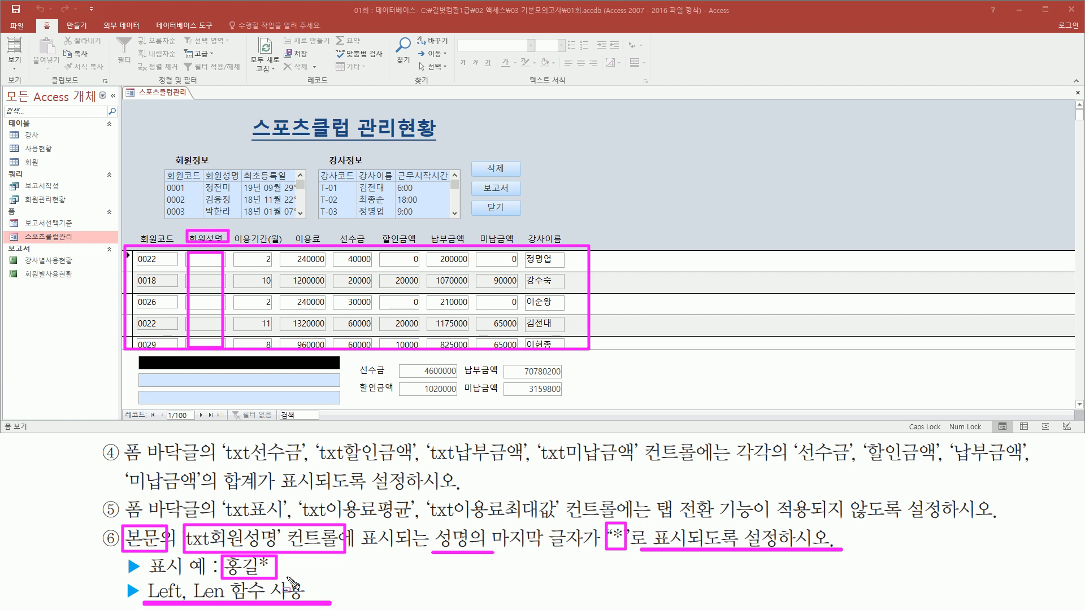
key(Escape)
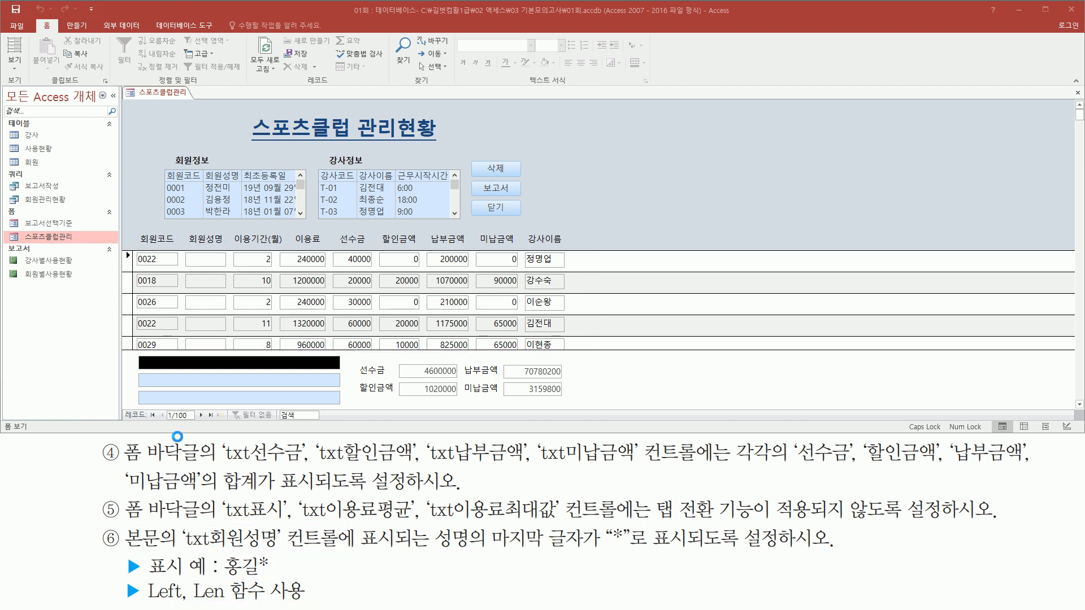
- Switch the 스포츠클럽관리 form back to Design view (디자인 보기)
click(164, 96)
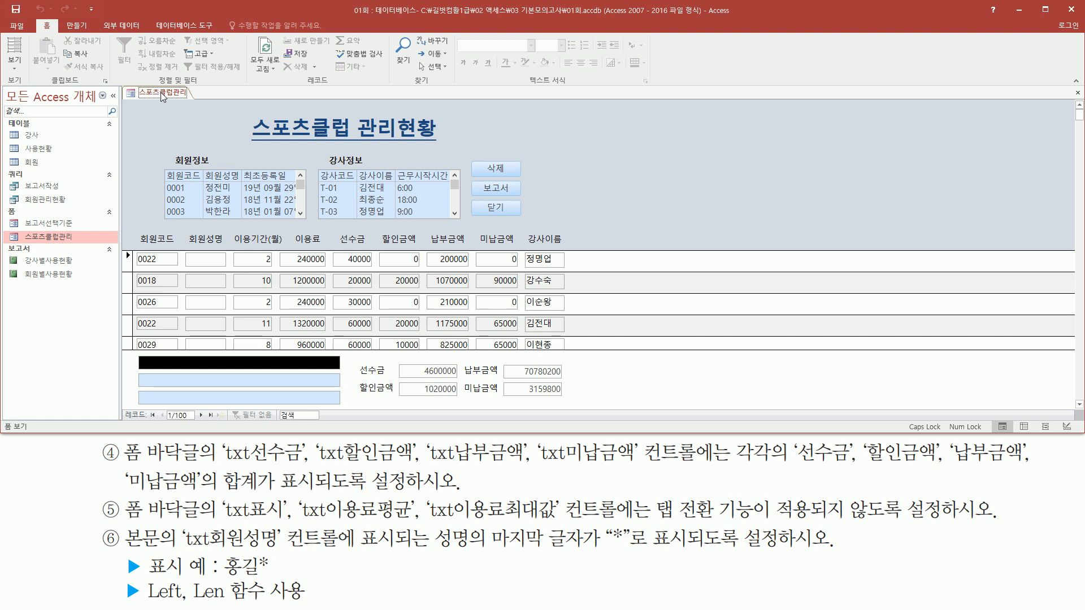
right_click(163, 97)
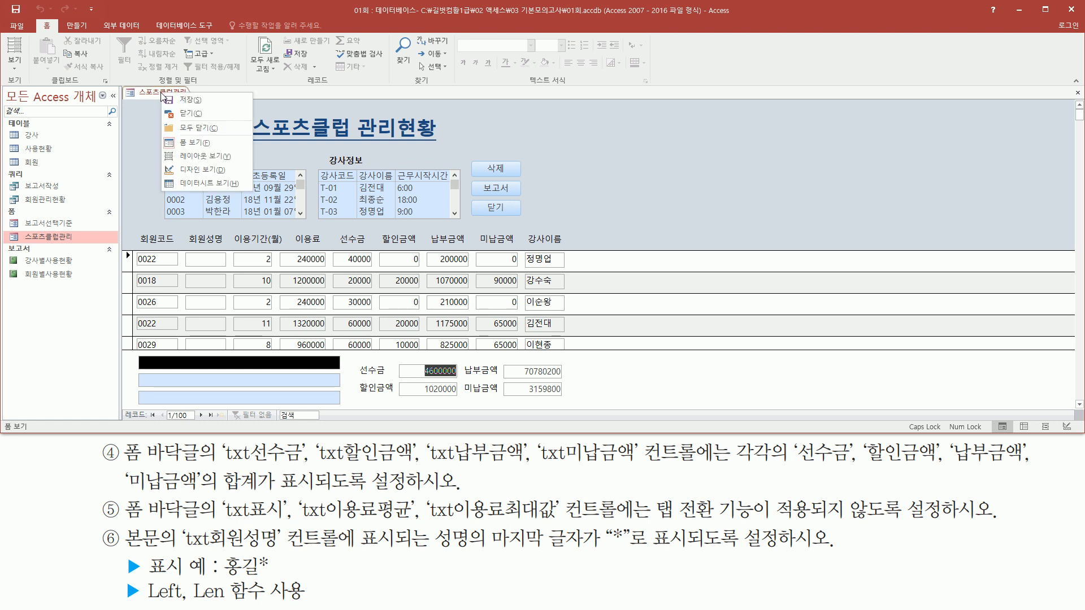
click(222, 168)
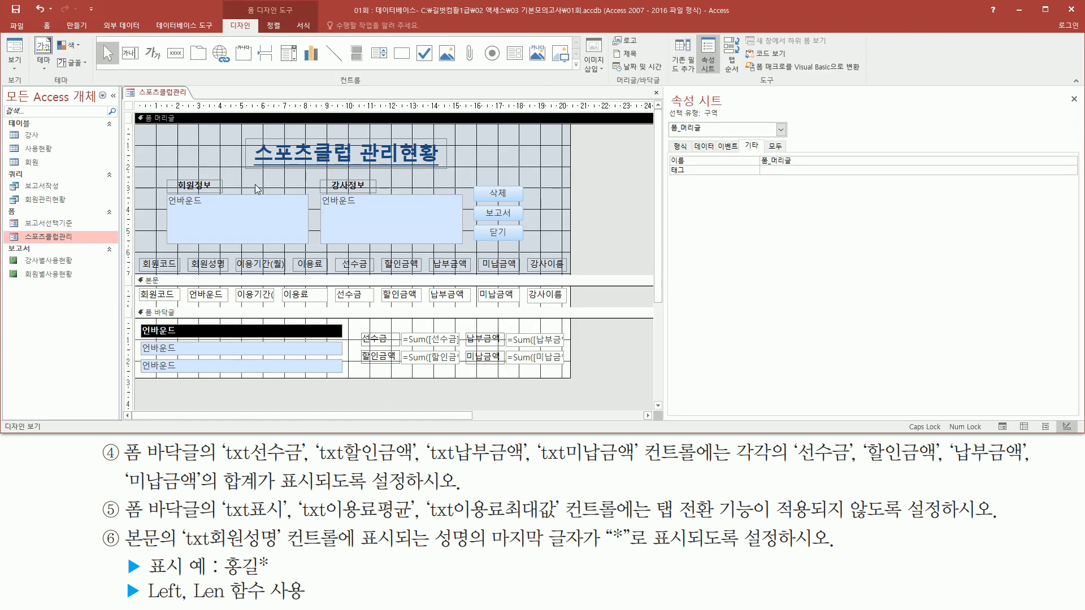
- Set the control source (컨트롤 원본) of the detail-section (본문) text box txt회원성명 to the 회원성명 field
key(ctrl+shift+d)
mouse_move(188, 288)
mouse_down()
mouse_move(229, 304)
mouse_move(230, 270)
mouse_up()
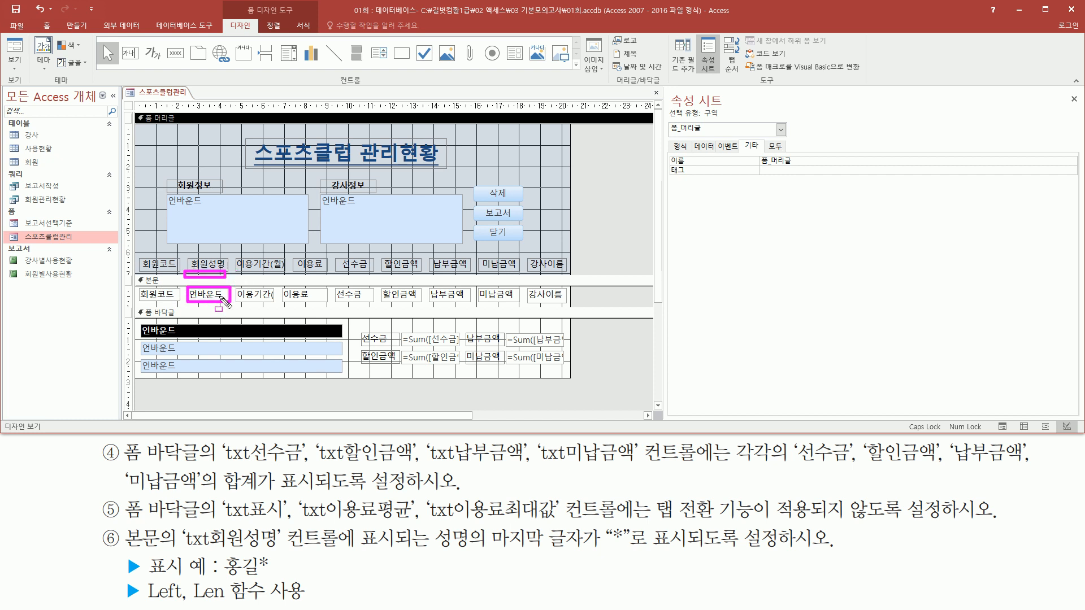
key(Escape)
click(194, 296)
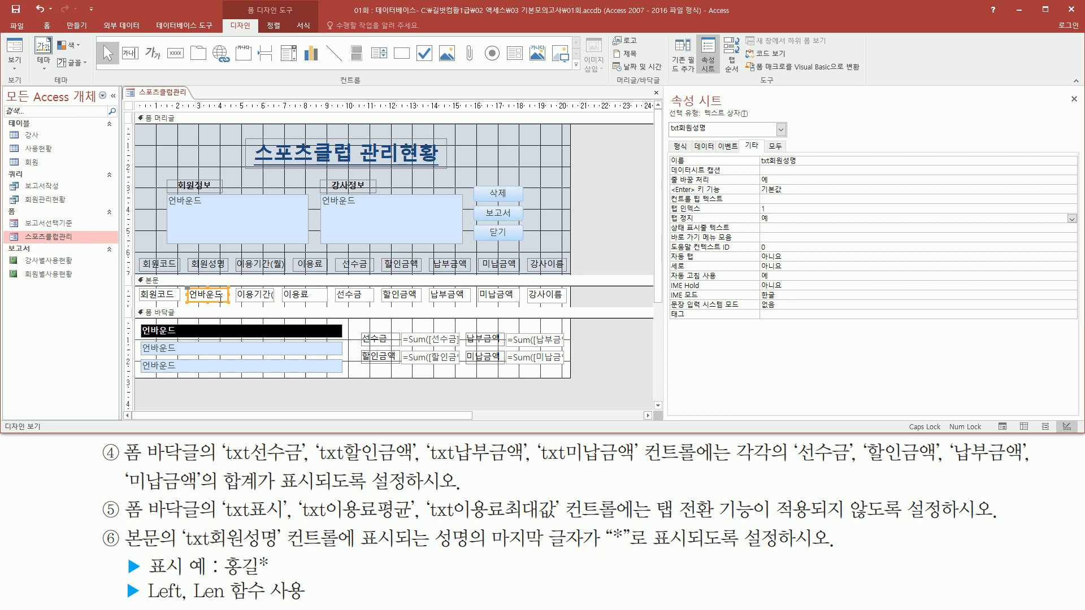
drag(666, 120, 719, 137)
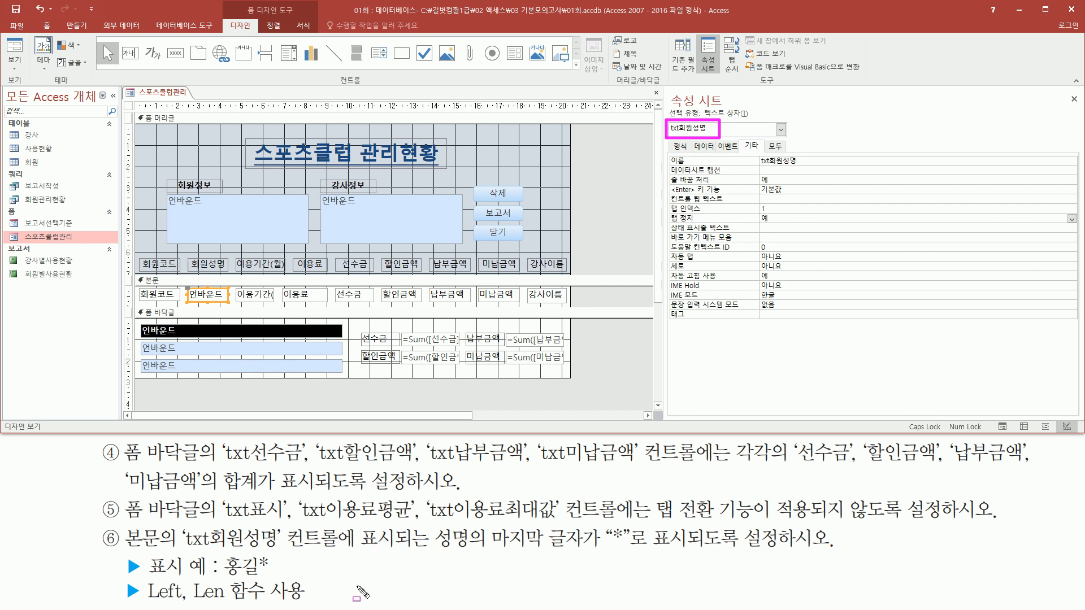
key(Escape)
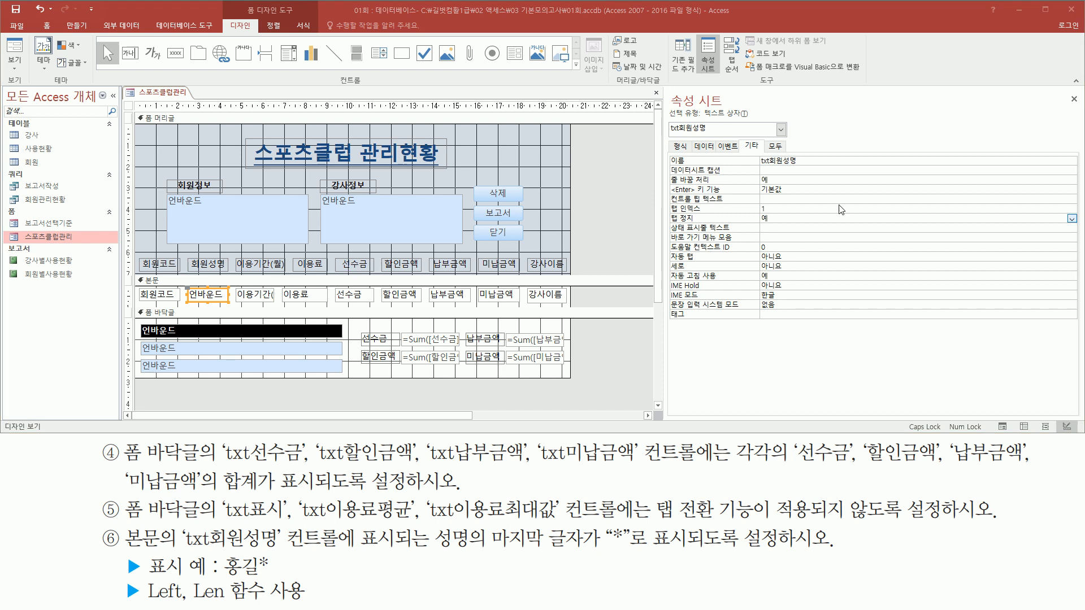
click(702, 146)
mouse_move(691, 137)
mouse_down()
mouse_move(728, 150)
mouse_move(715, 154)
mouse_up()
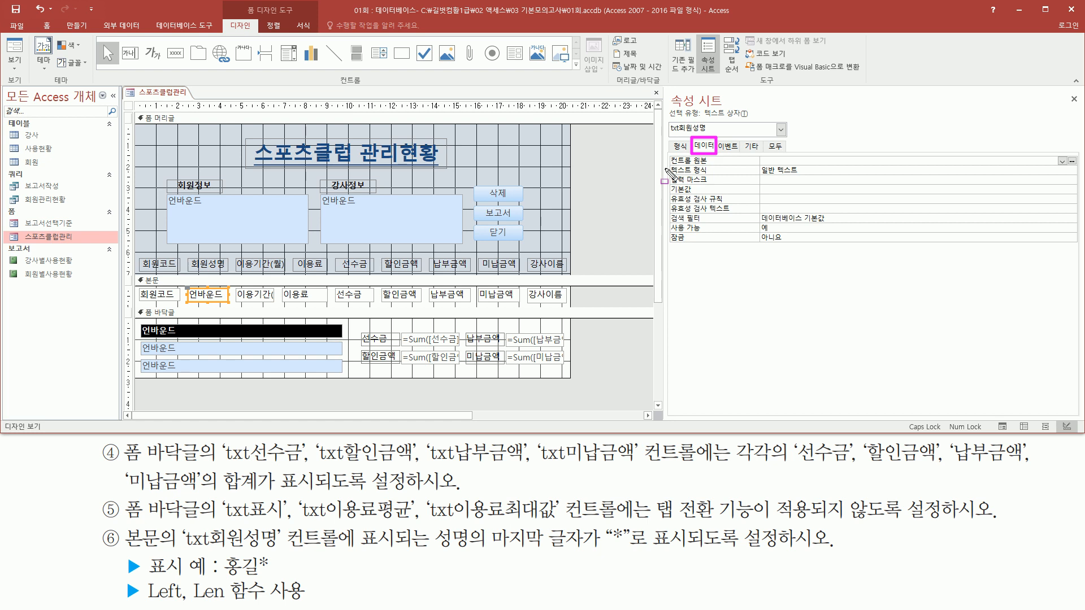
key(Escape)
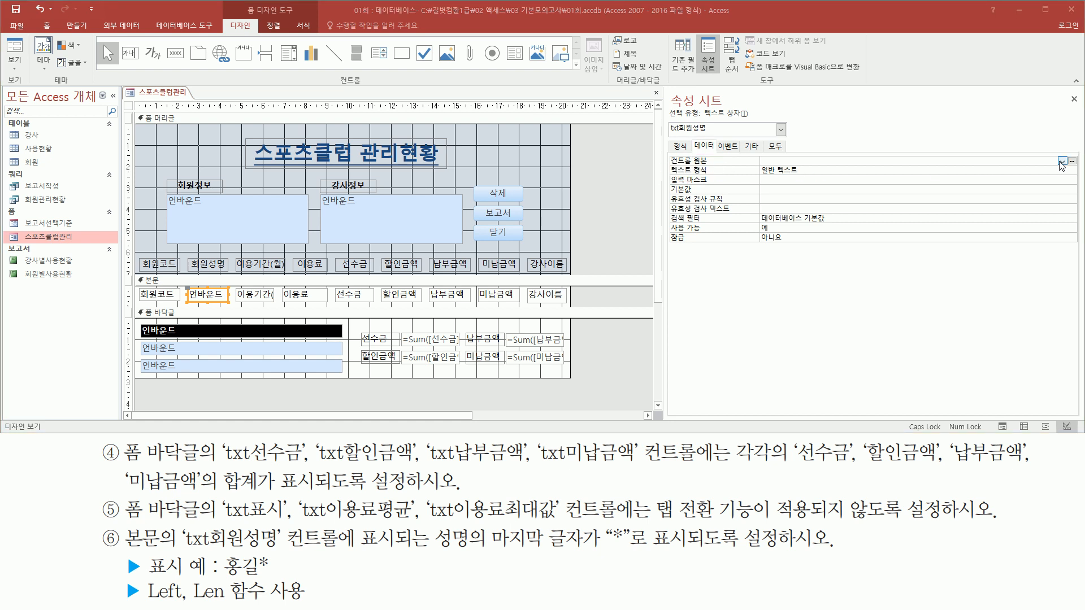
drag(1057, 156, 1068, 167)
key(Escape)
click(1062, 161)
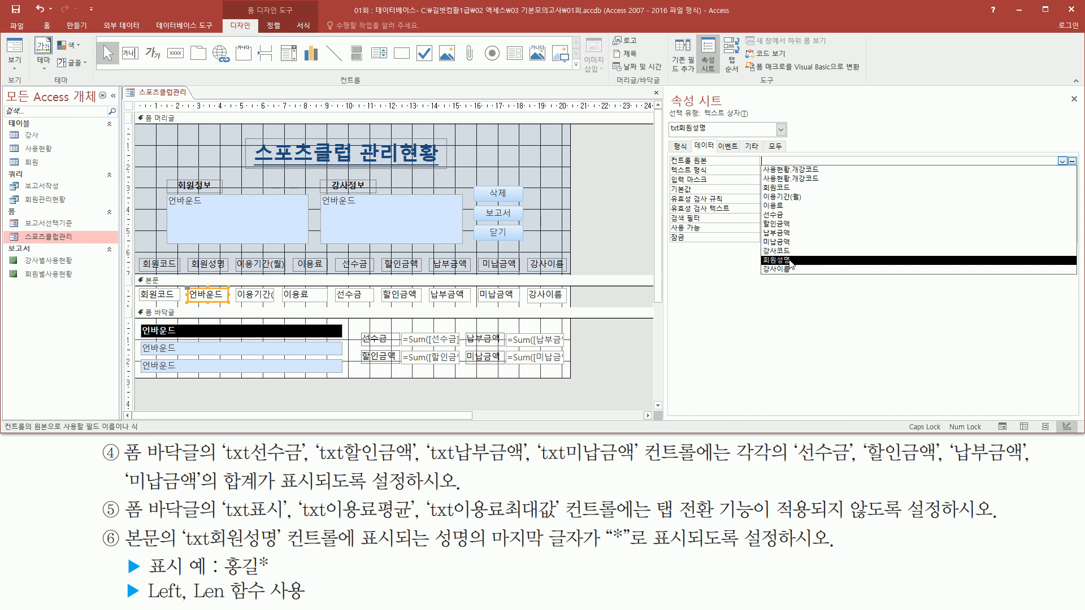
click(791, 261)
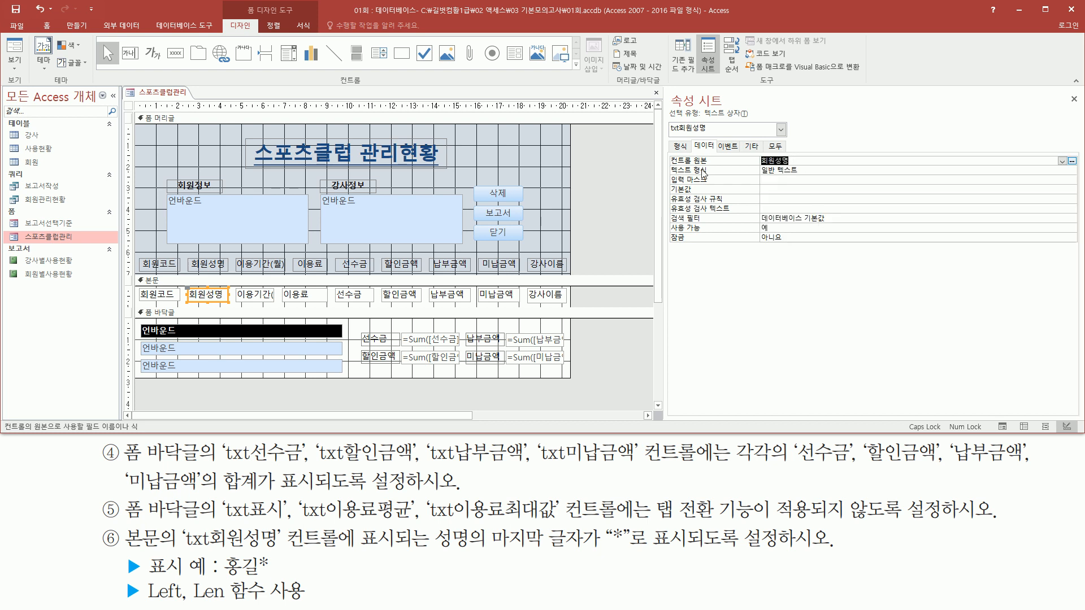
- Check the member names in the 회원성명 column in Form view (폼 보기) and return the 스포츠클럽관리 form to Design view (디자인 보기)
drag(662, 148, 796, 171)
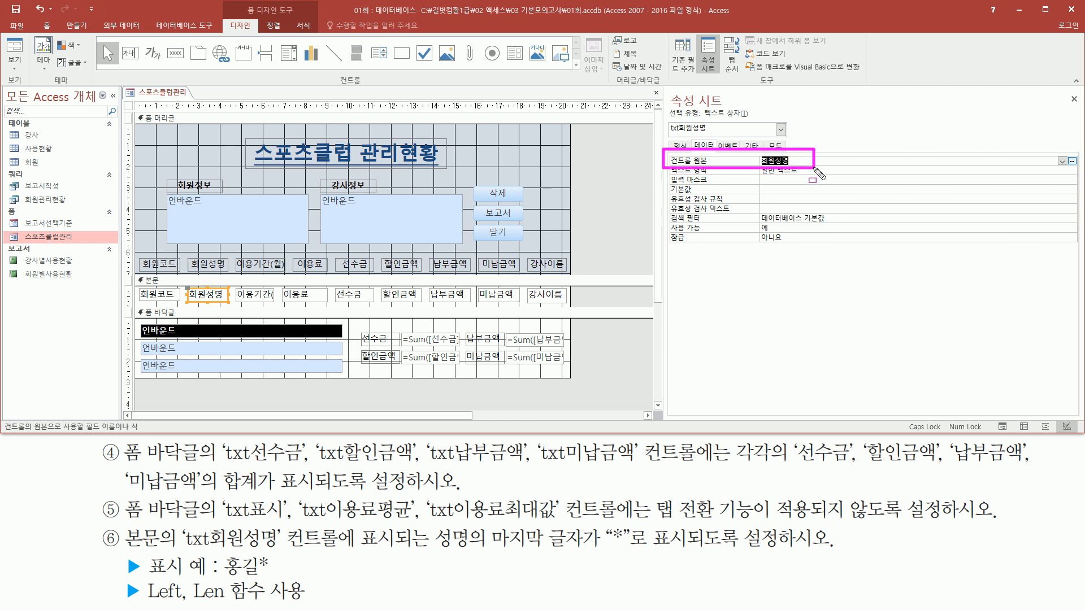
key(Escape)
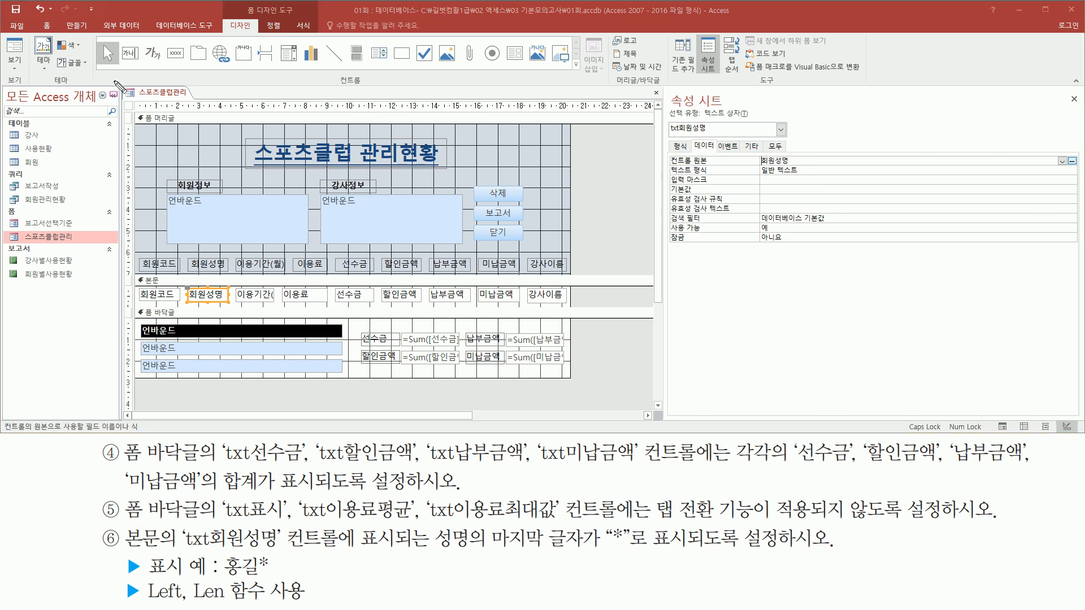
right_click(159, 94)
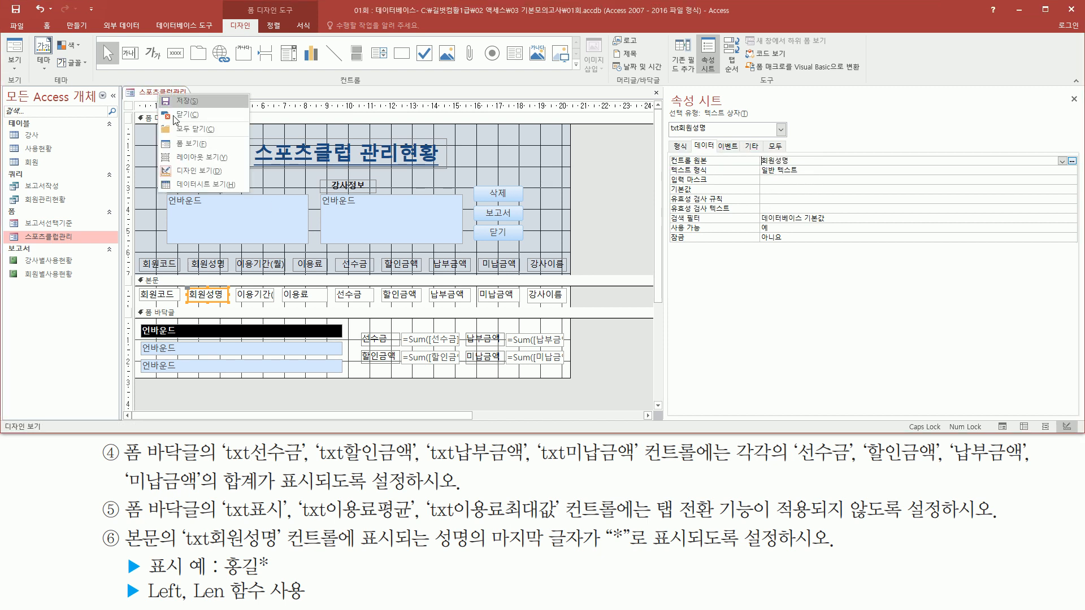
click(192, 144)
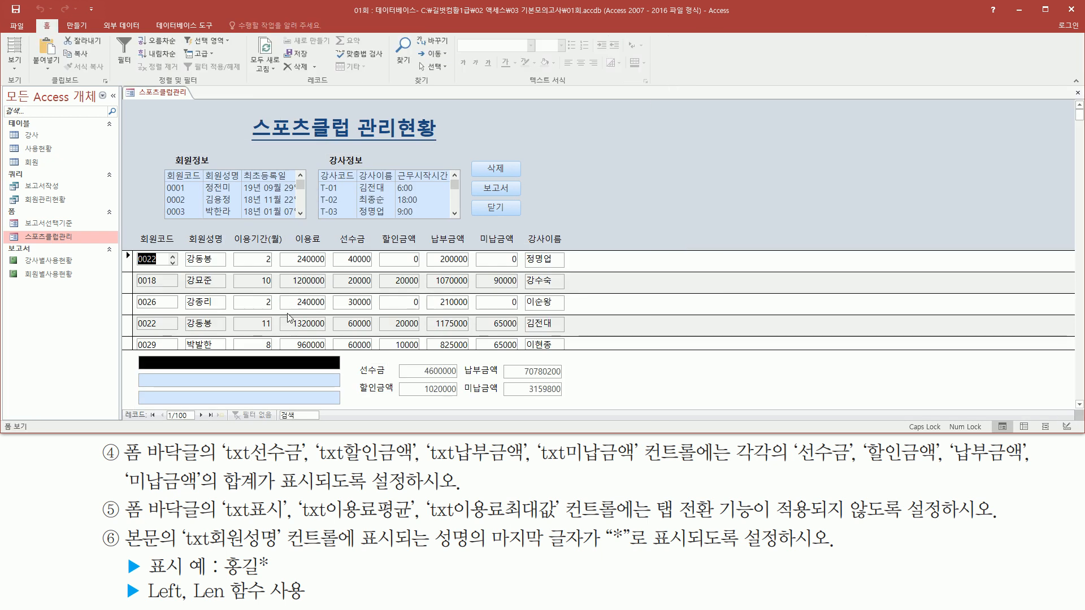
mouse_move(186, 255)
mouse_down()
mouse_move(228, 366)
mouse_move(243, 370)
mouse_move(238, 359)
mouse_up()
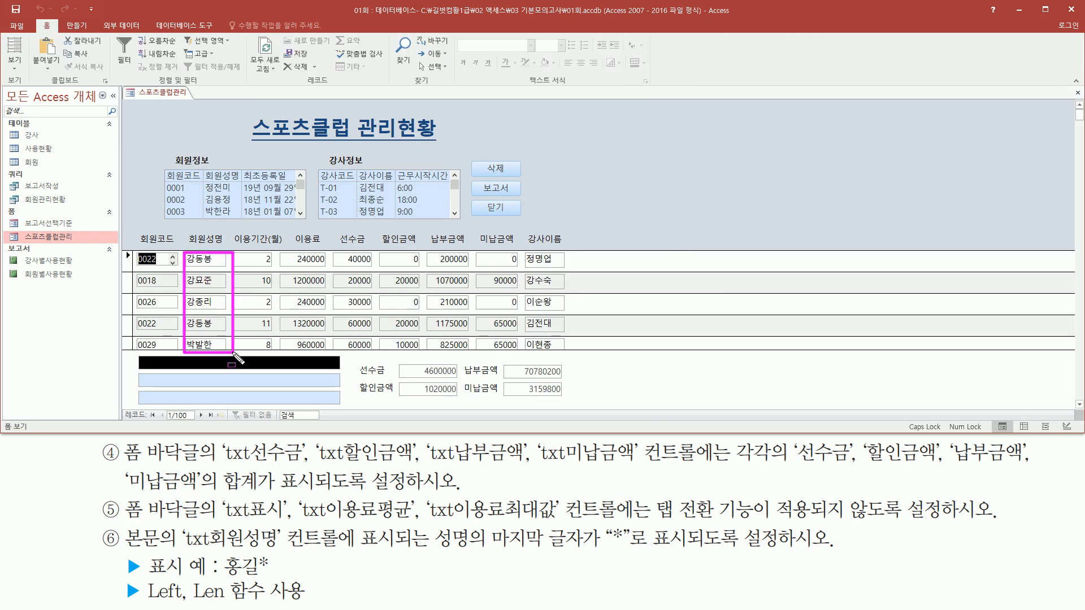
key(Escape)
drag(201, 247, 217, 354)
drag(609, 546, 625, 545)
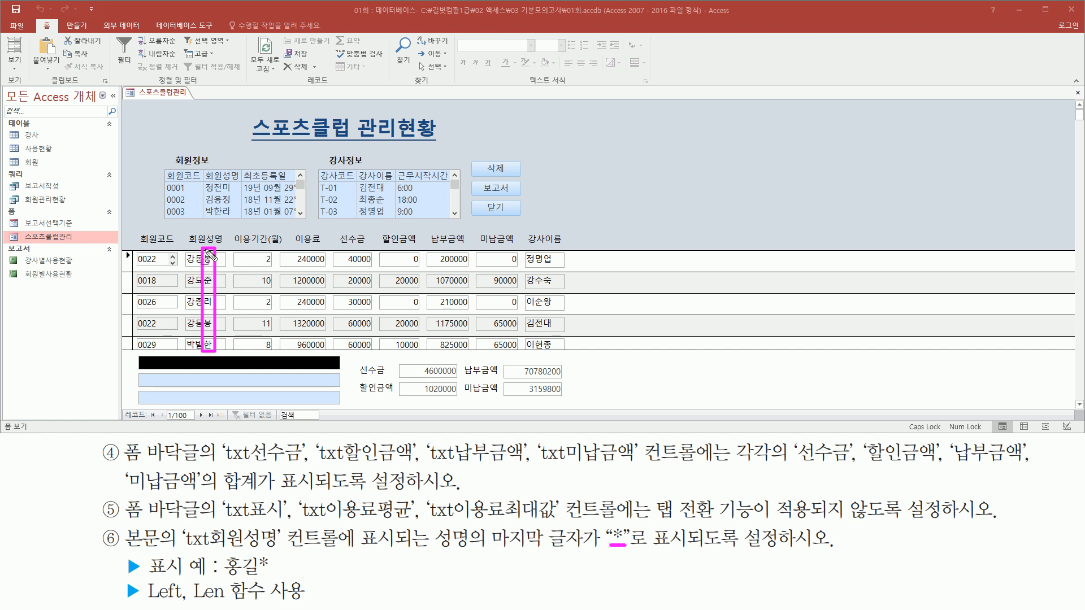
key(Escape)
click(19, 65)
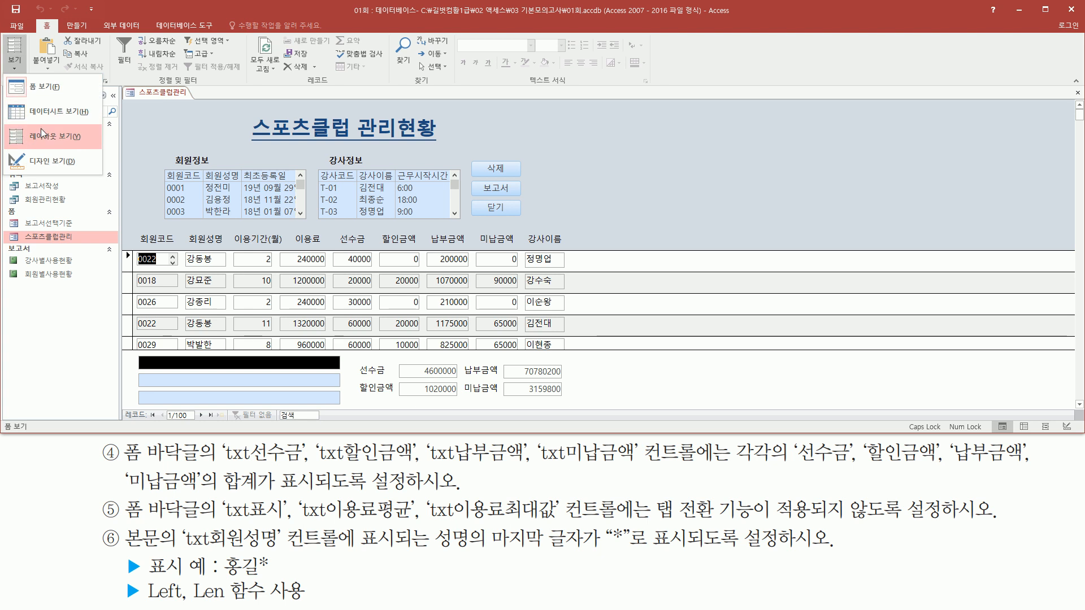
click(49, 164)
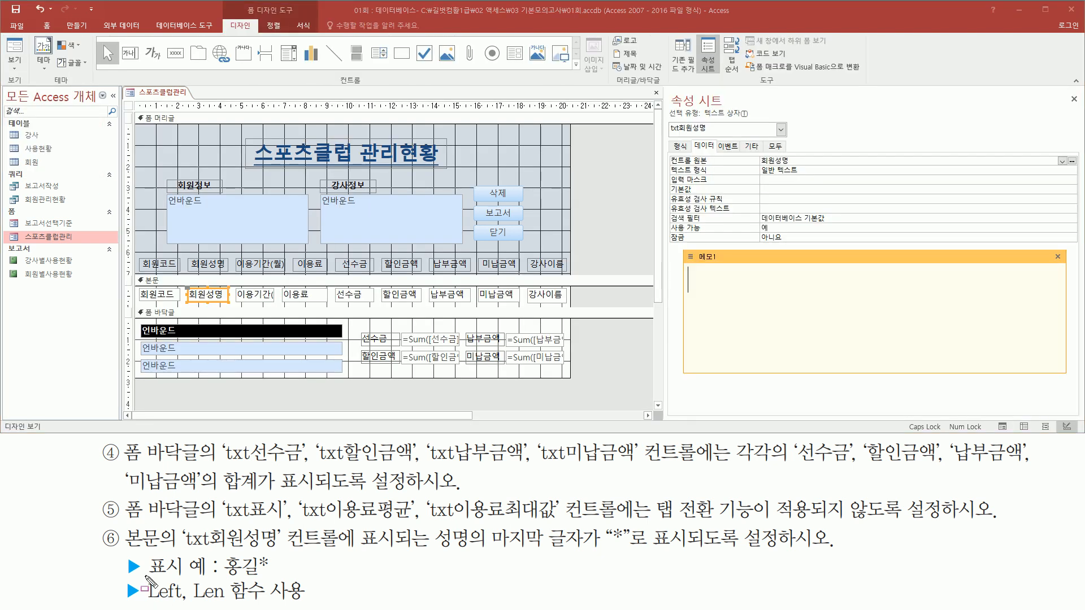
- Enter a sample three-character member name on the first line of the 메모1 note and select its first two characters
mouse_move(144, 576)
mouse_down()
mouse_move(148, 599)
mouse_move(315, 608)
mouse_up()
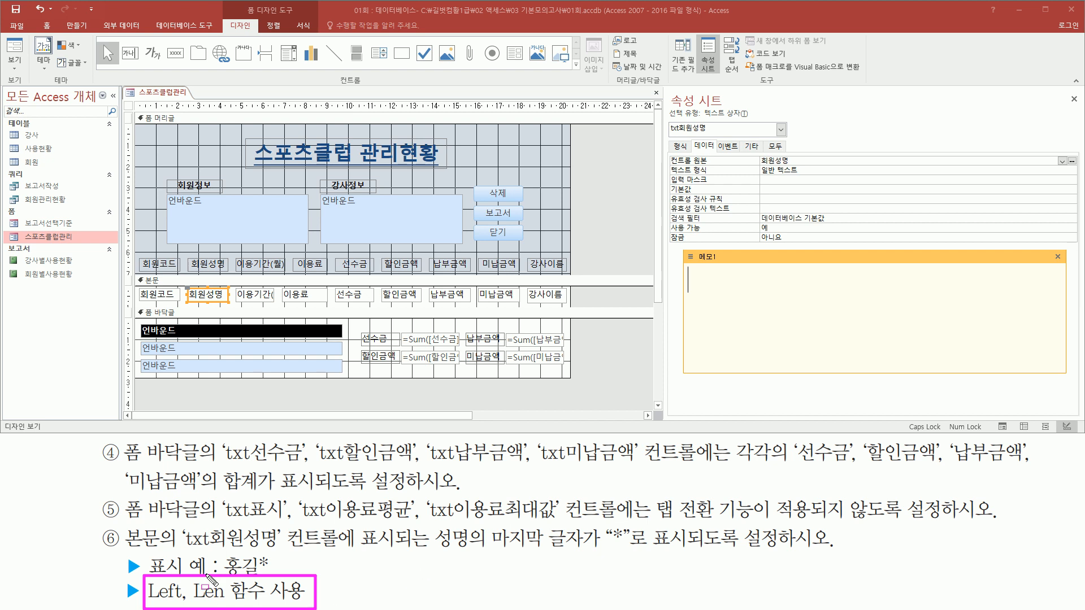
key(Escape)
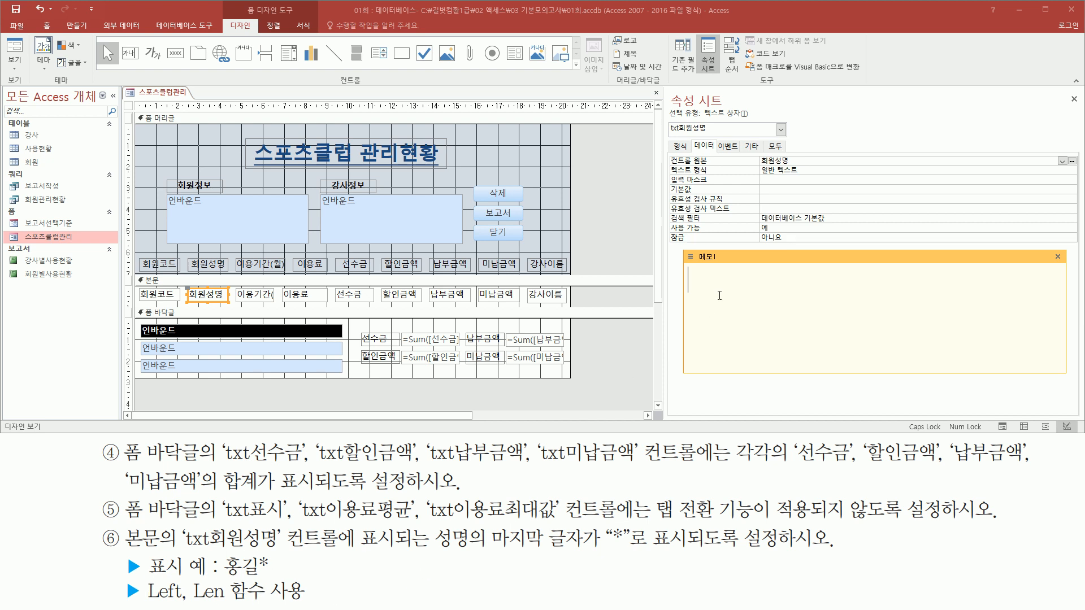
text(홍길도)
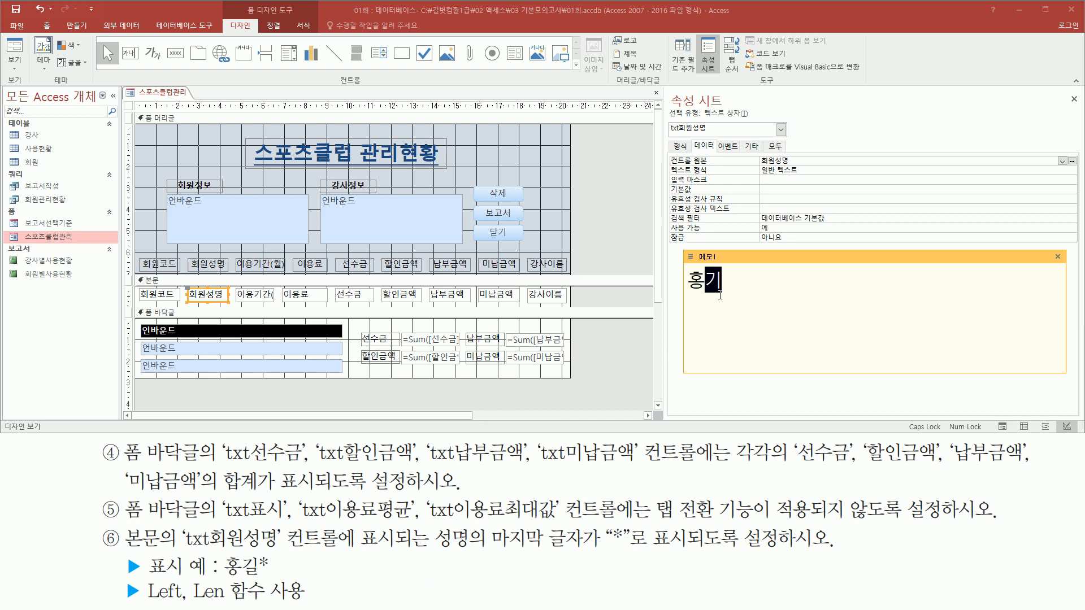
text(ㅇ)
key(Return)
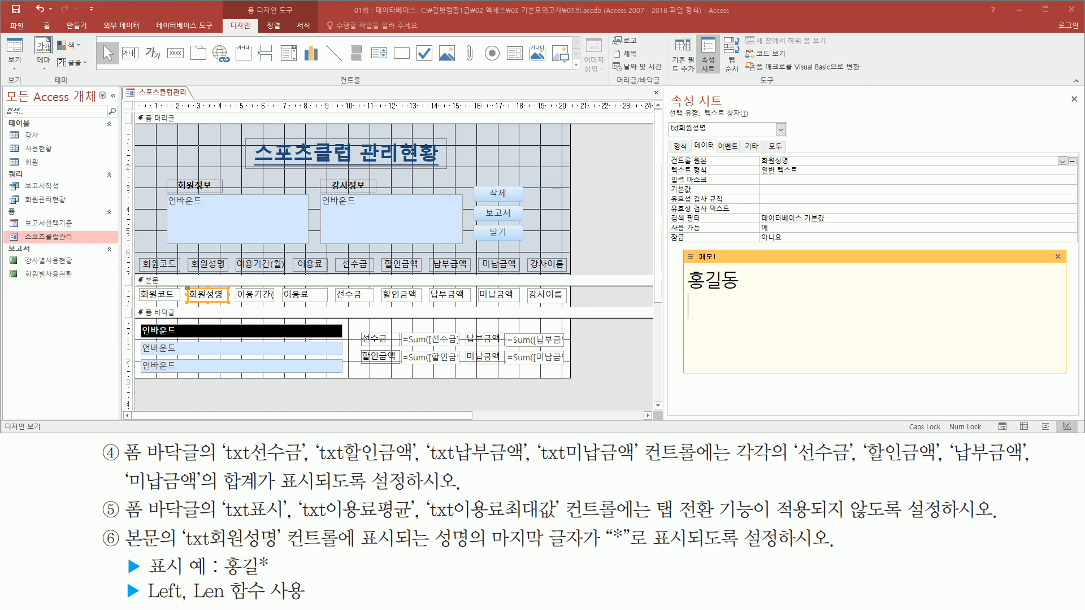
key(shift+Right)
key(shift+Right)
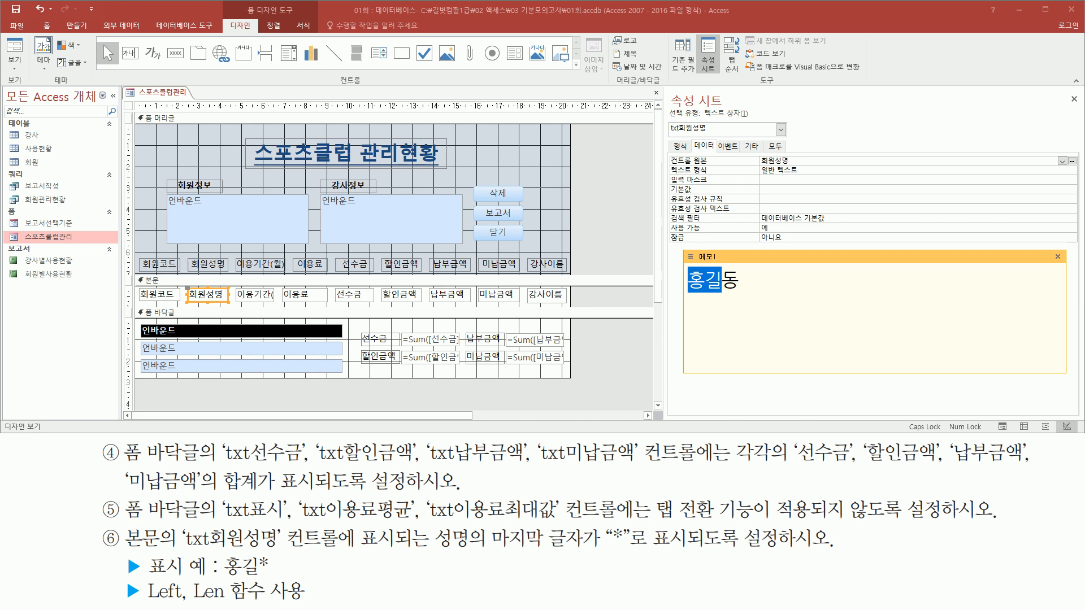
- Write the draft masking expression LEFT([회원성명],2) & "*" below the sample name in the 메모1 note
key(Down)
text(LEFT()
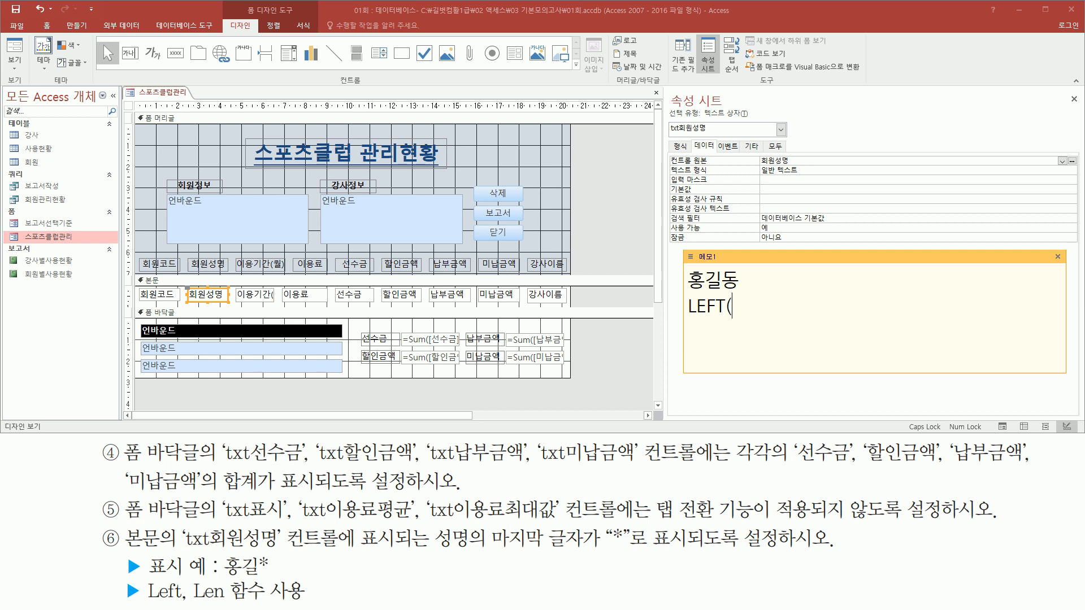
text([회원성명)
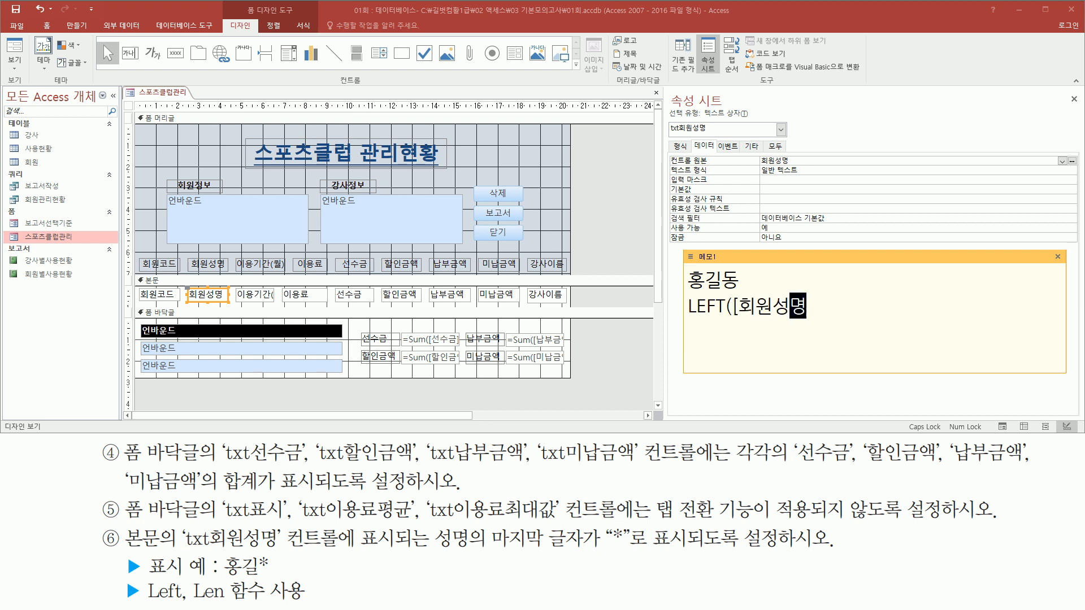
text(],2)
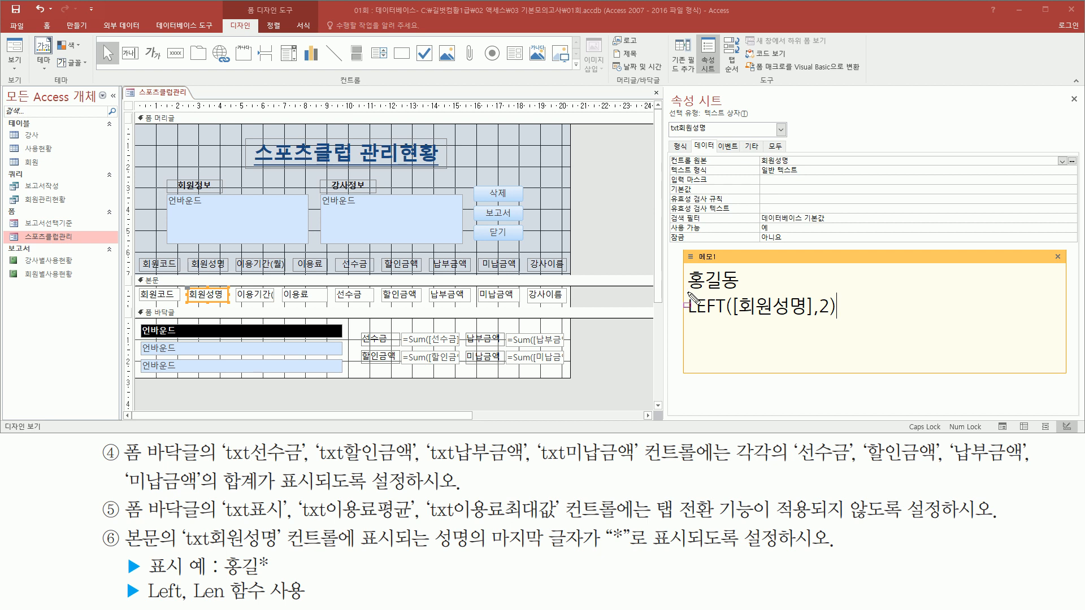
drag(687, 291, 722, 292)
key(Escape)
text(&)
text("*")
mouse_move(221, 576)
mouse_down()
mouse_move(258, 577)
mouse_move(277, 552)
mouse_up()
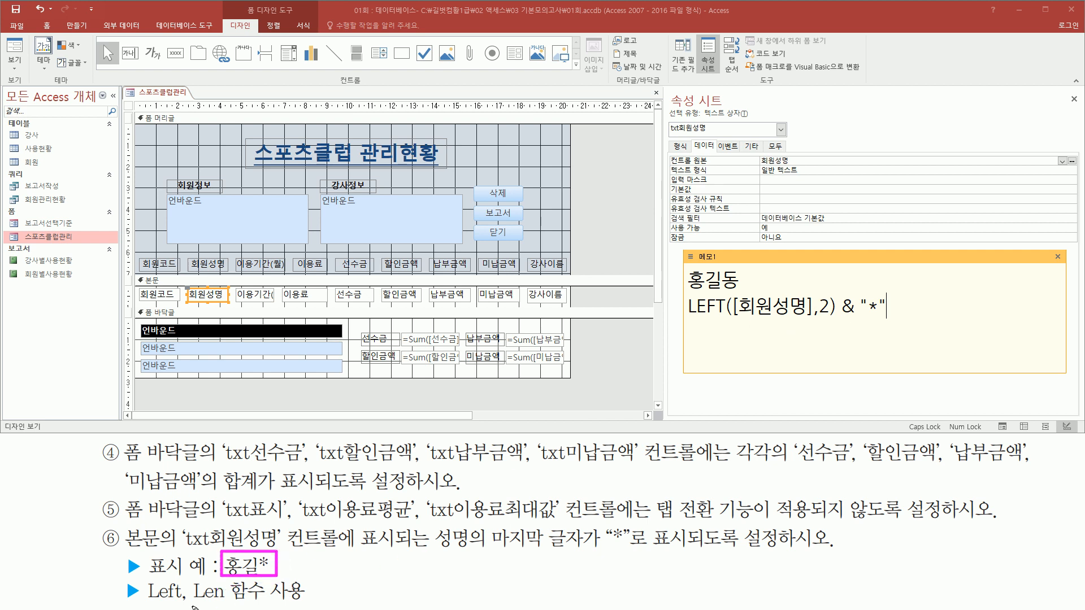
drag(191, 602, 228, 603)
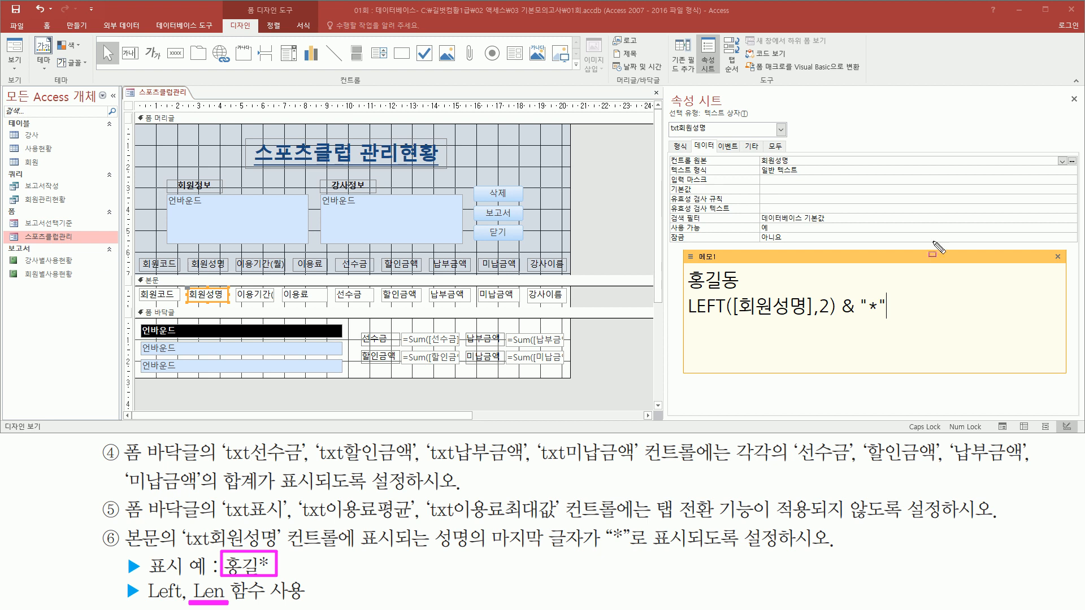
key(Escape)
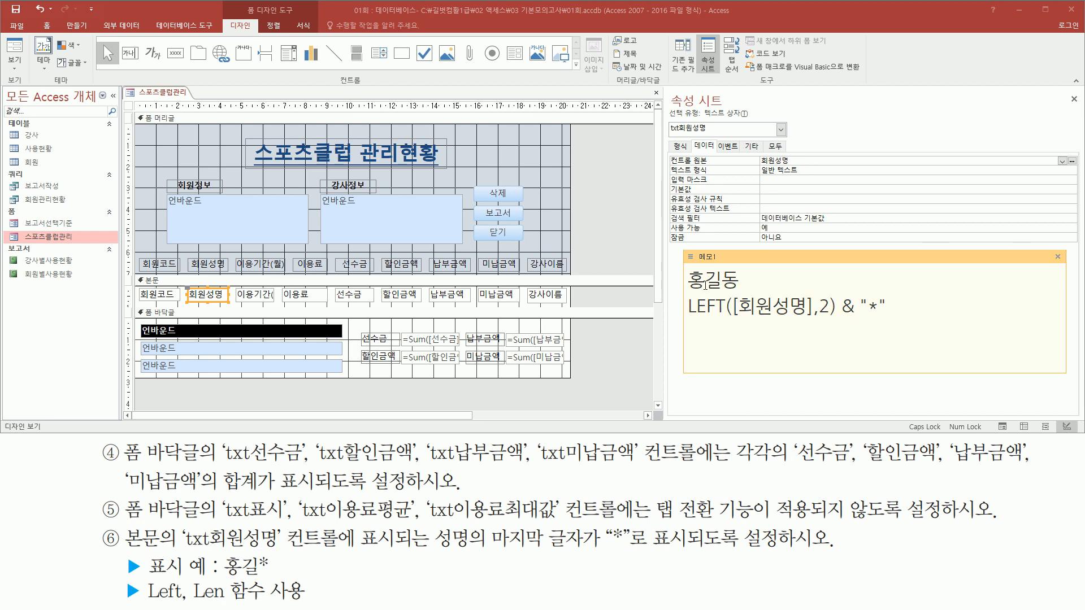
mouse_move(688, 290)
mouse_down()
mouse_move(737, 293)
mouse_move(740, 272)
mouse_up()
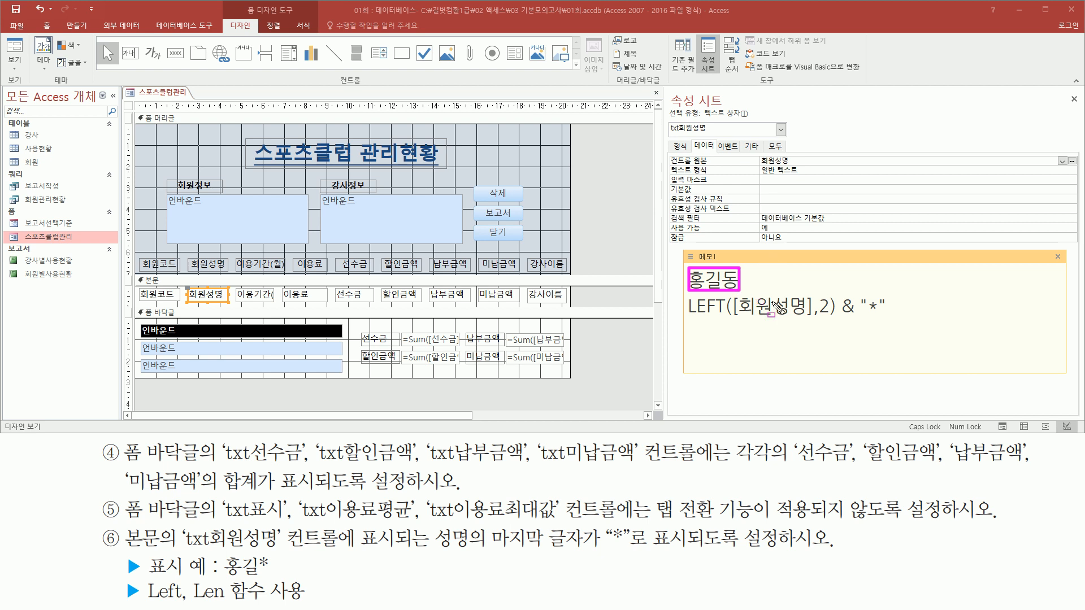
drag(818, 294, 829, 323)
drag(191, 602, 226, 602)
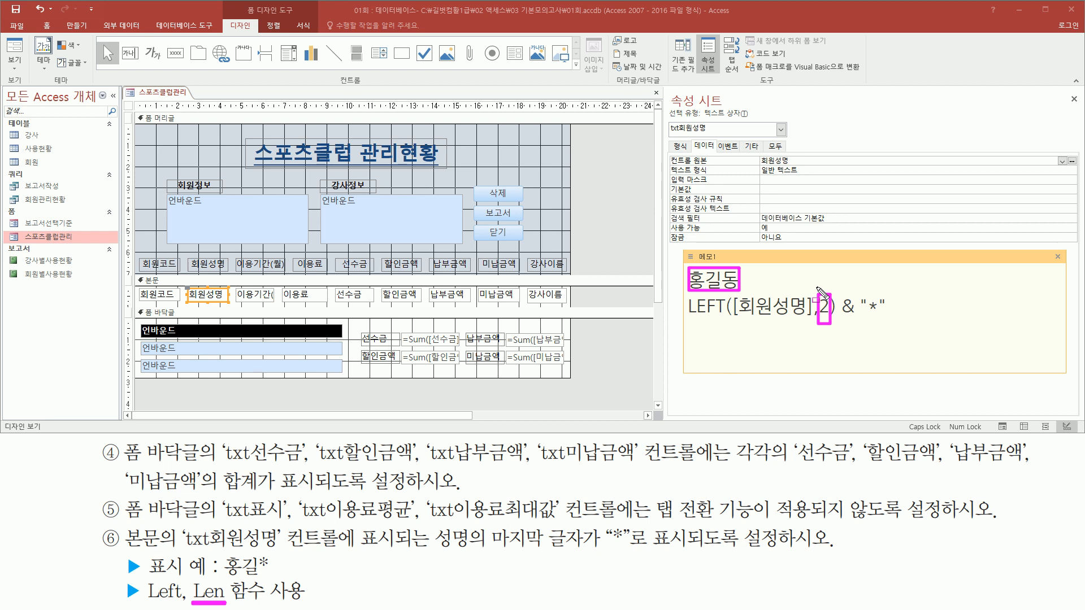
key(Escape)
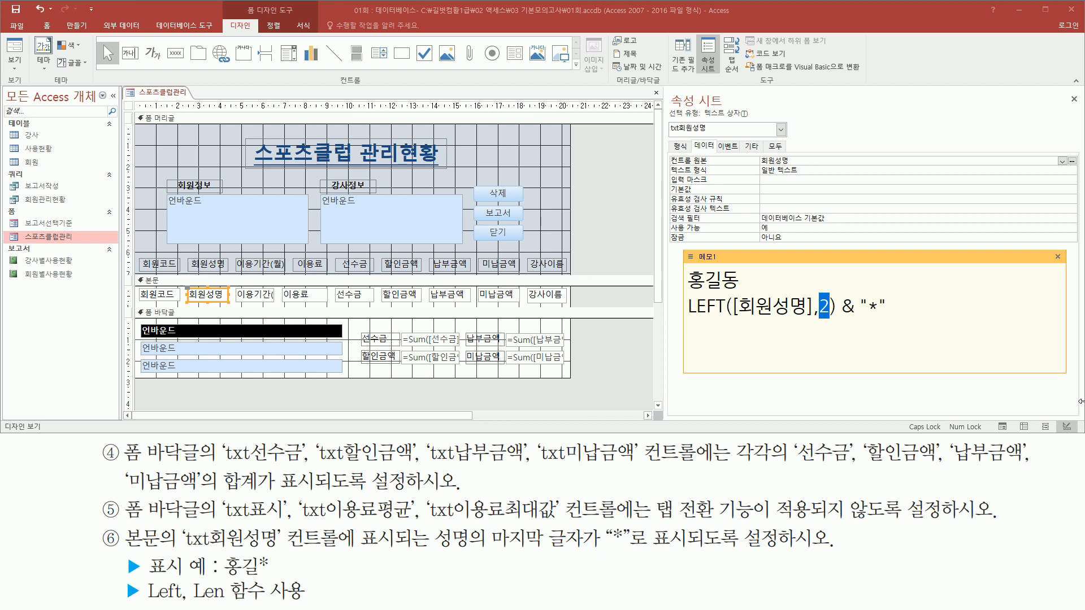
- Replace the fixed length 2 in the 메모1 draft expression with LEN([회원성명])-1 and add the closing parenthesis of LEFT
text(LEN()
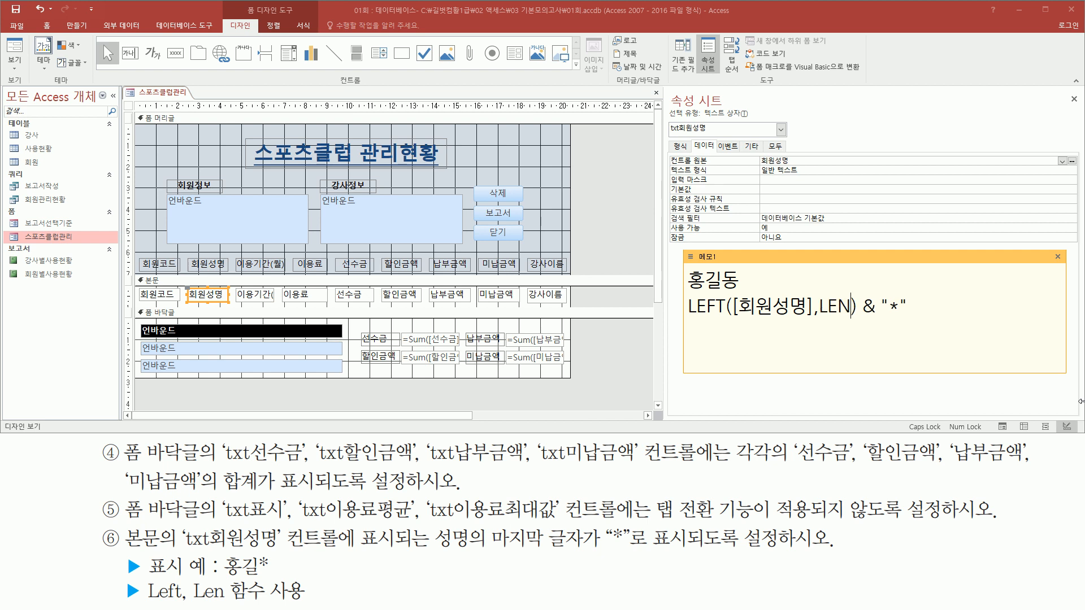
text([회원서)
text(명)
text(])
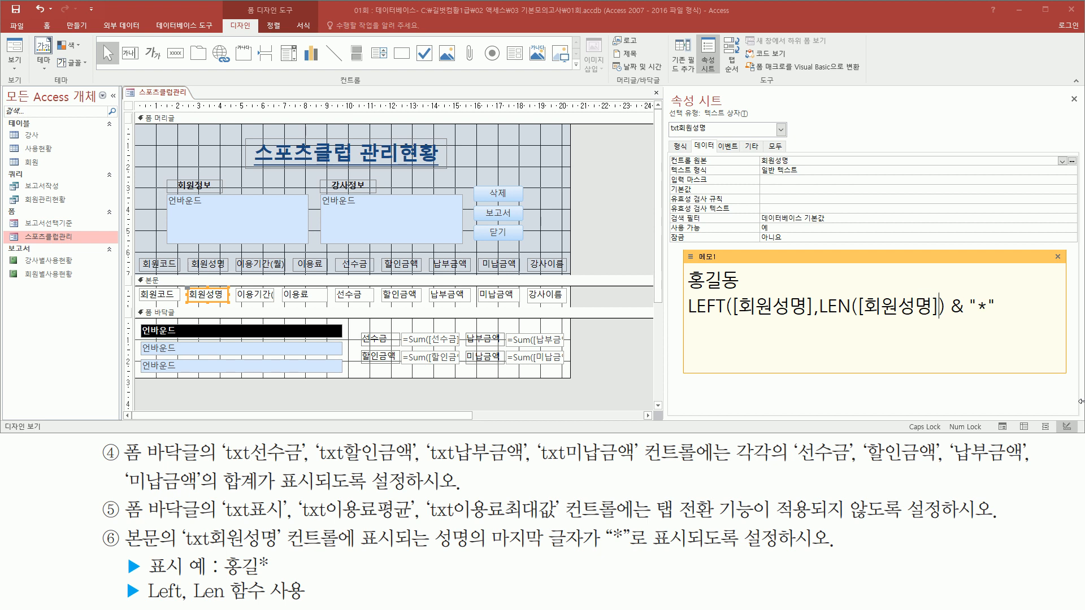
key(Right)
text(-1)
drag(679, 291, 727, 292)
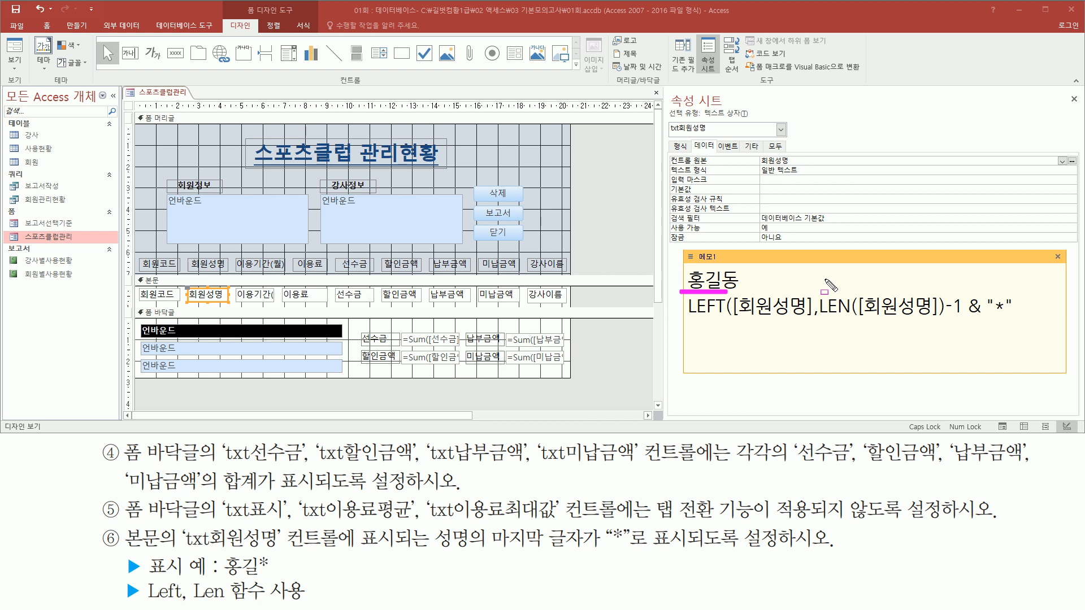
mouse_move(823, 318)
mouse_down()
mouse_move(962, 319)
mouse_move(961, 290)
mouse_up()
drag(683, 317, 721, 318)
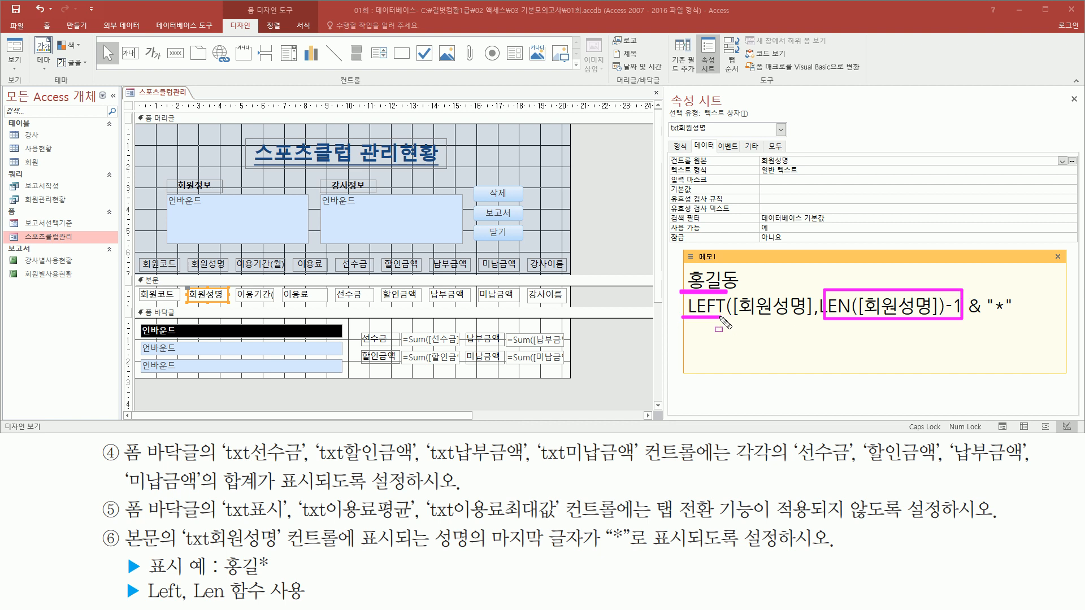
key(Escape)
click(966, 306)
text())
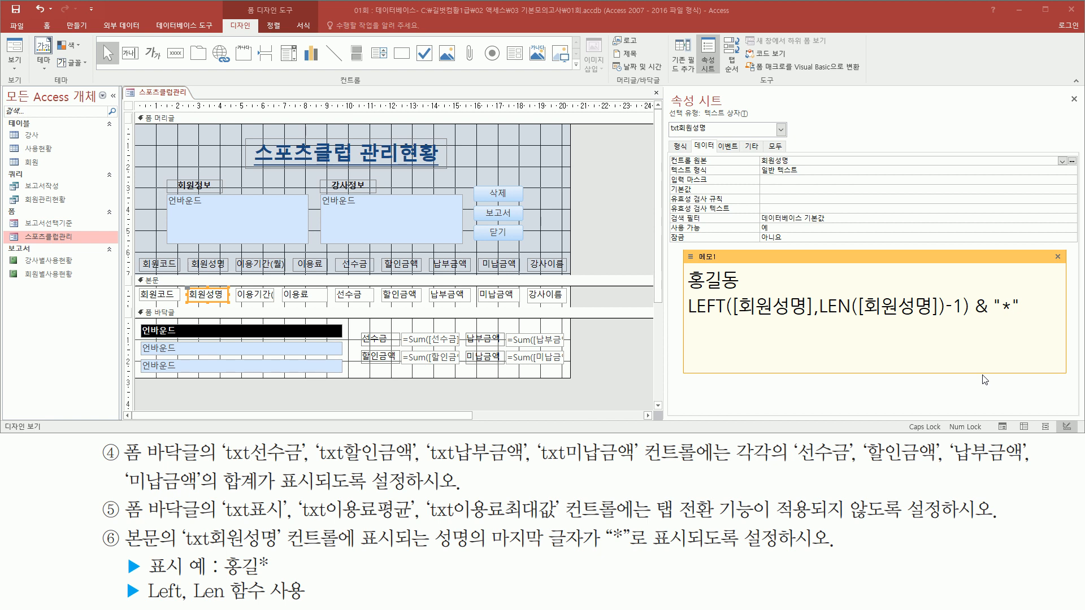
- Copy the draft expression into the control source (컨트롤 원본) of txt회원성명 as =LEFT([회원성명],LEN([회원성명])-1) & "*"
drag(1021, 307, 688, 307)
key(ctrl+c)
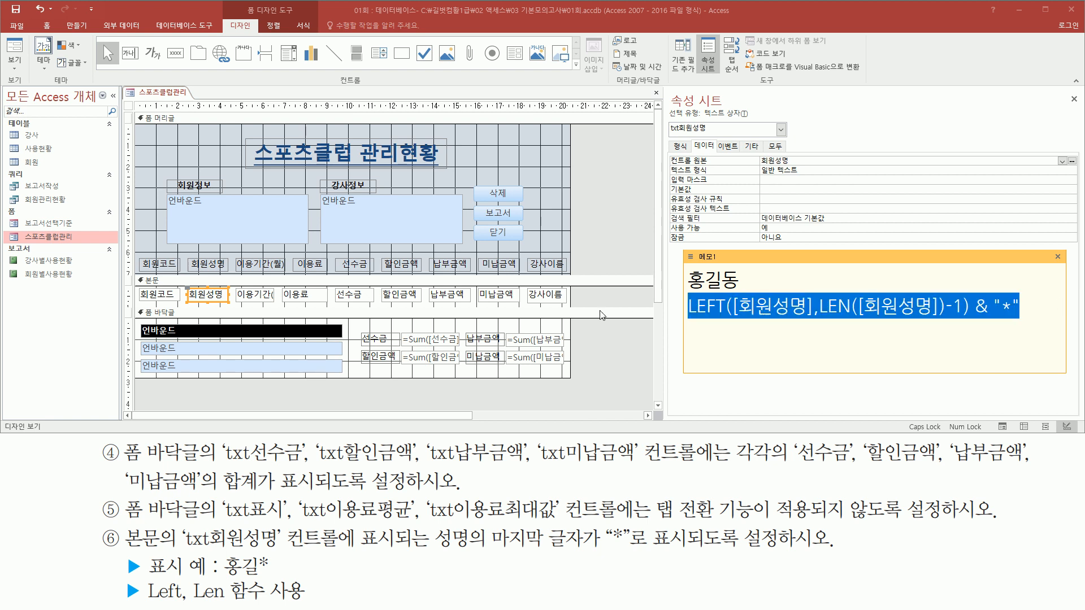
click(746, 282)
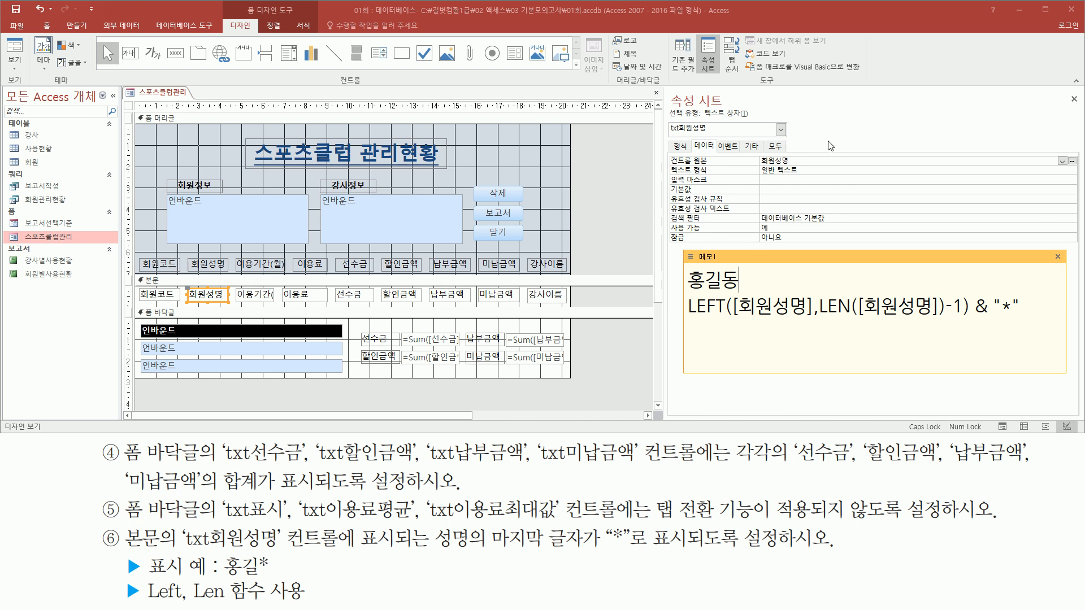
click(814, 160)
click(704, 161)
text(=)
key(ctrl+v)
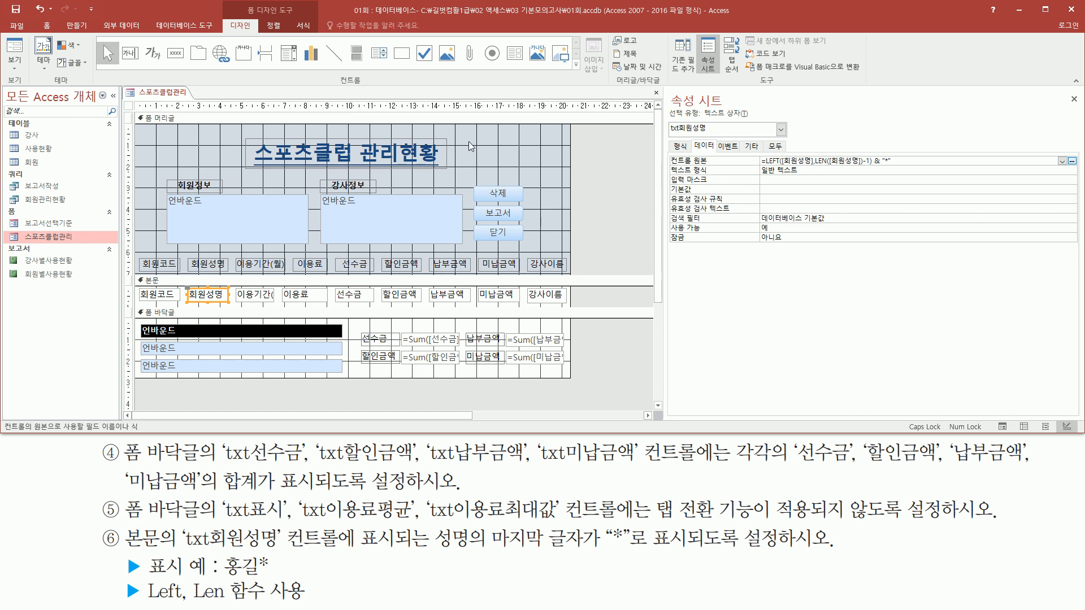
- Check in Form view (폼 보기) how the 회원성명 column displays the last character of the member names
right_click(169, 97)
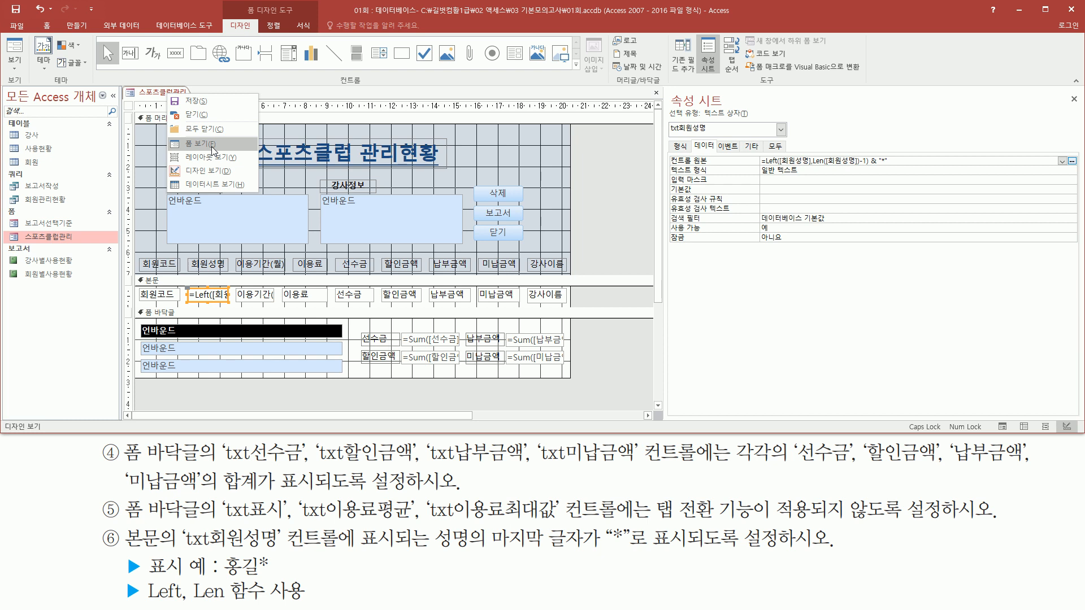
click(213, 149)
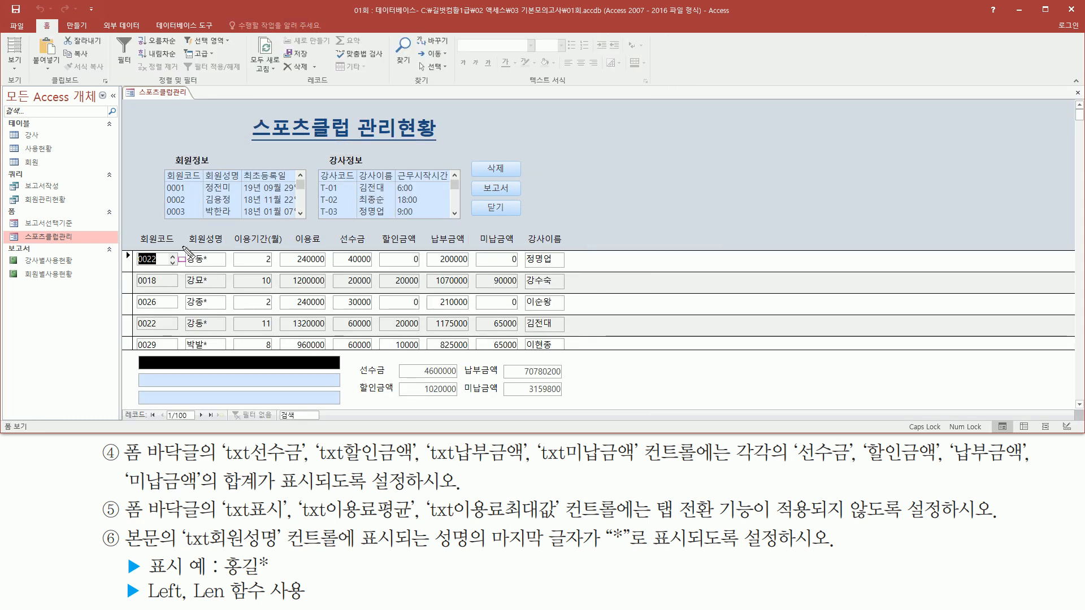
drag(181, 246, 225, 354)
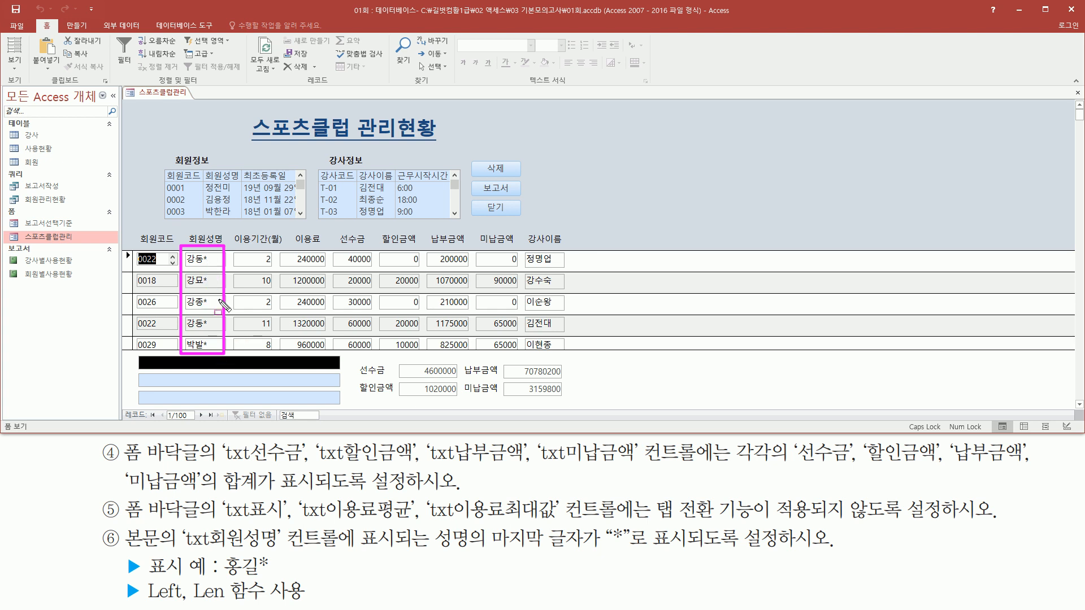
key(Escape)
scroll(241, 316, down, 2)
scroll(242, 316, down, 4)
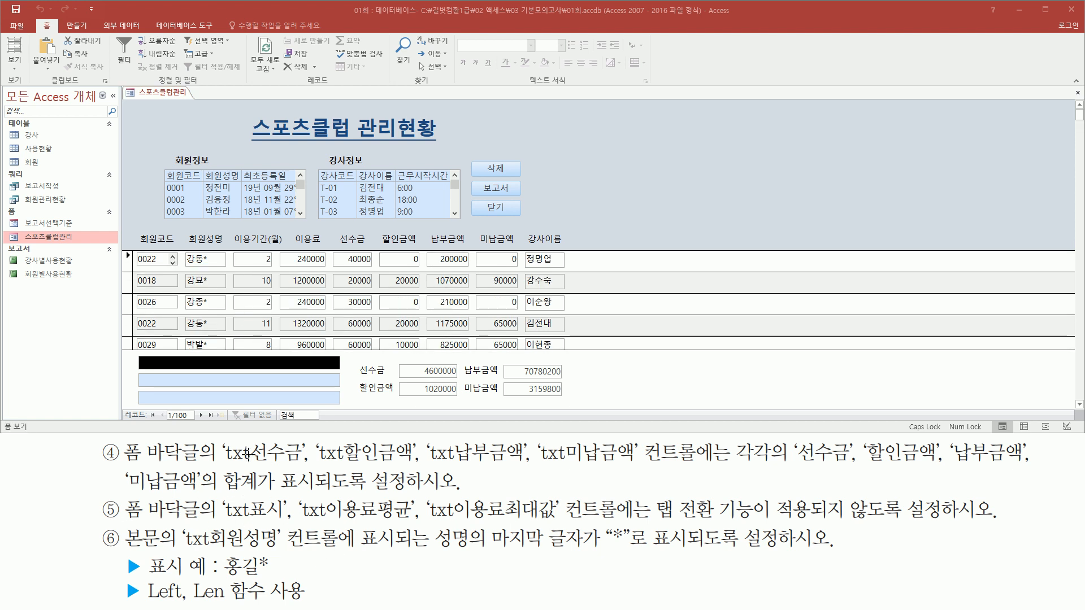
- Close the 스포츠클럽관리 form and save its design changes
right_click(161, 93)
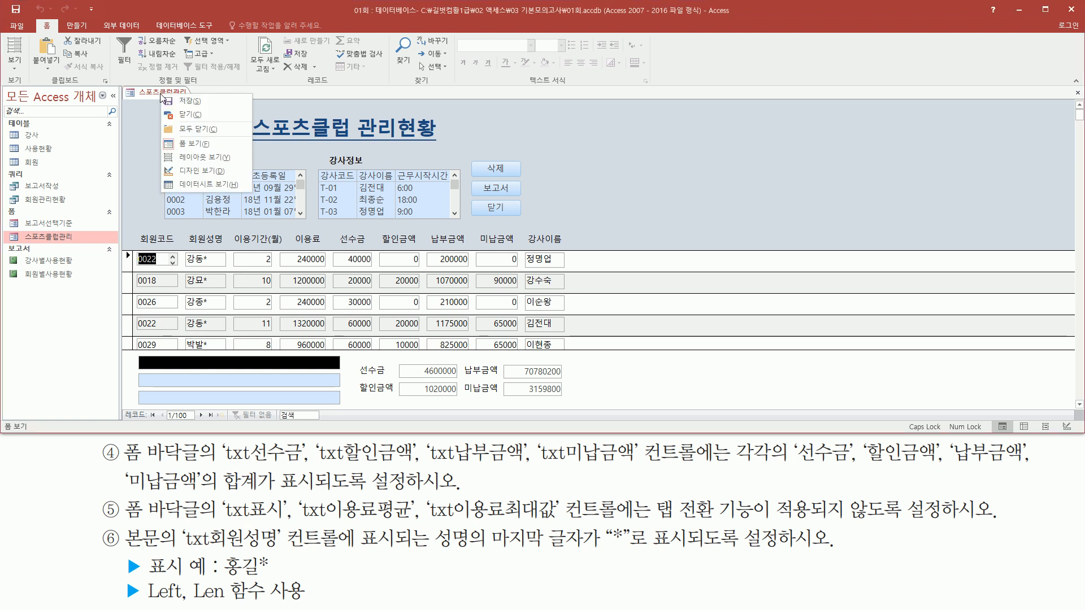
click(187, 114)
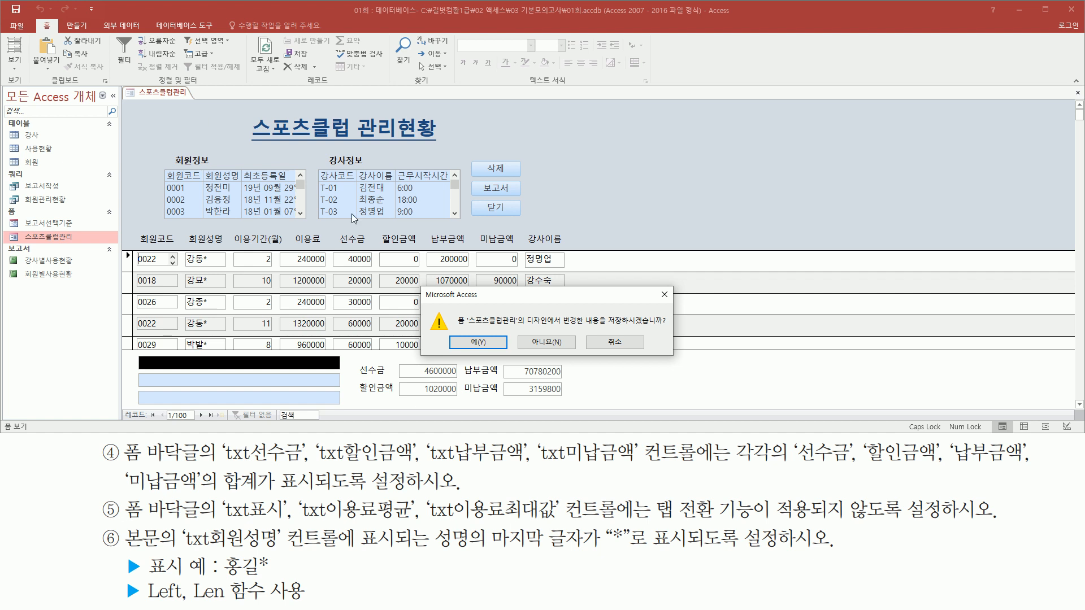
click(481, 342)
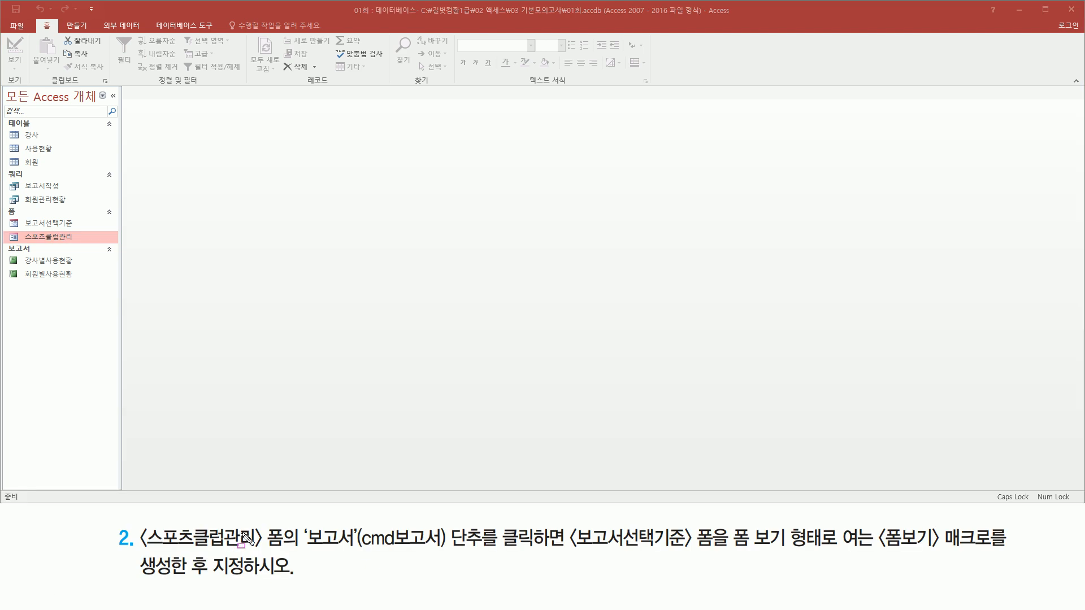
- Open the 스포츠클럽관리 form in Form view and examine the 보고서 button against the 폼보기 macro task
mouse_move(141, 549)
mouse_down()
mouse_move(265, 553)
mouse_move(269, 529)
mouse_move(288, 525)
mouse_up()
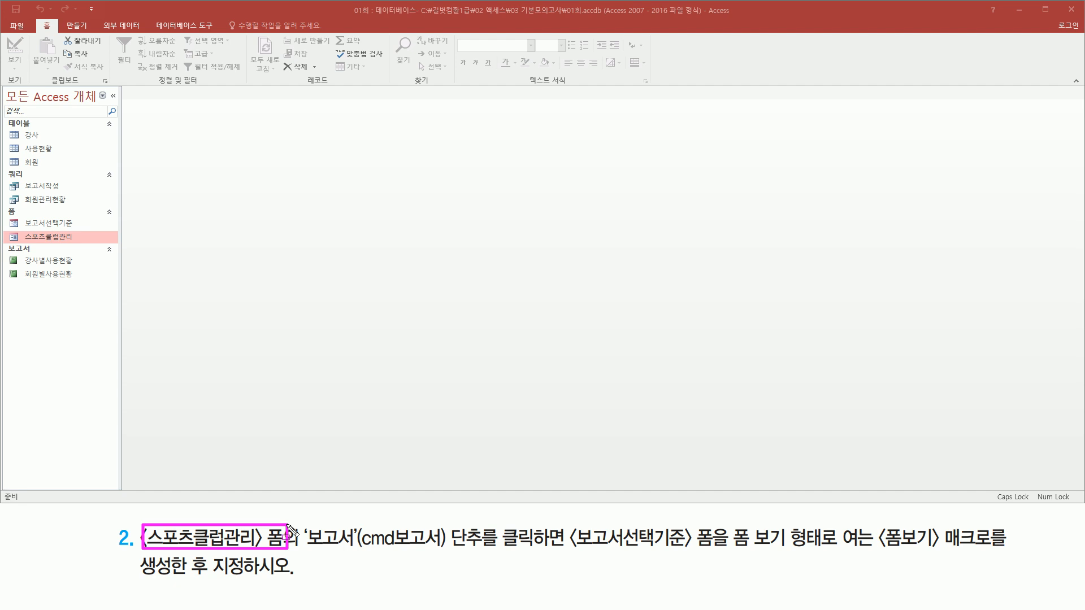
drag(20, 231, 79, 248)
key(Escape)
double_click(67, 239)
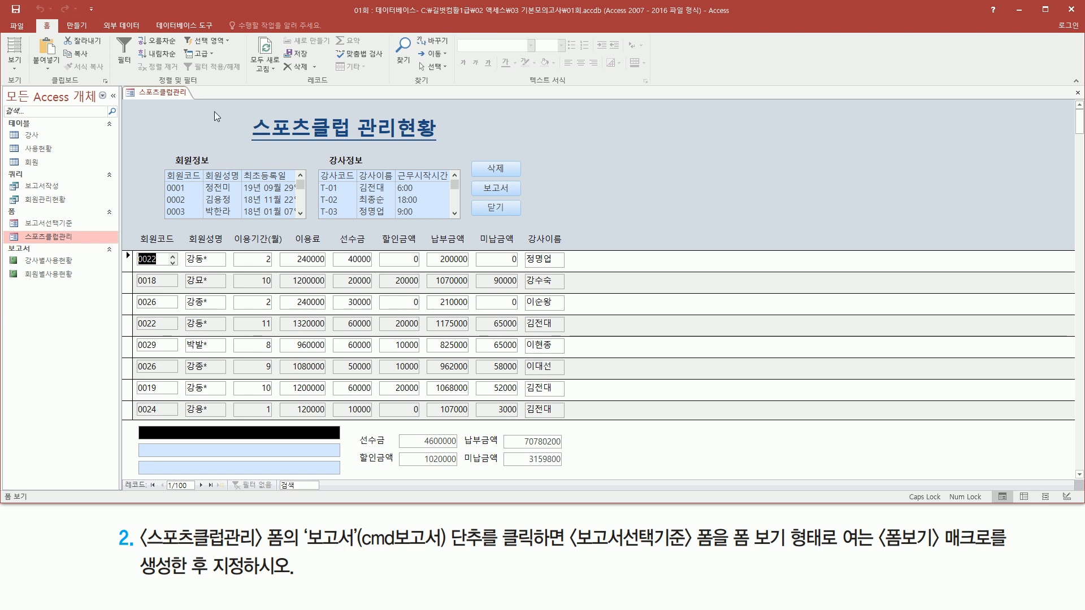
key(F9)
drag(302, 519, 488, 556)
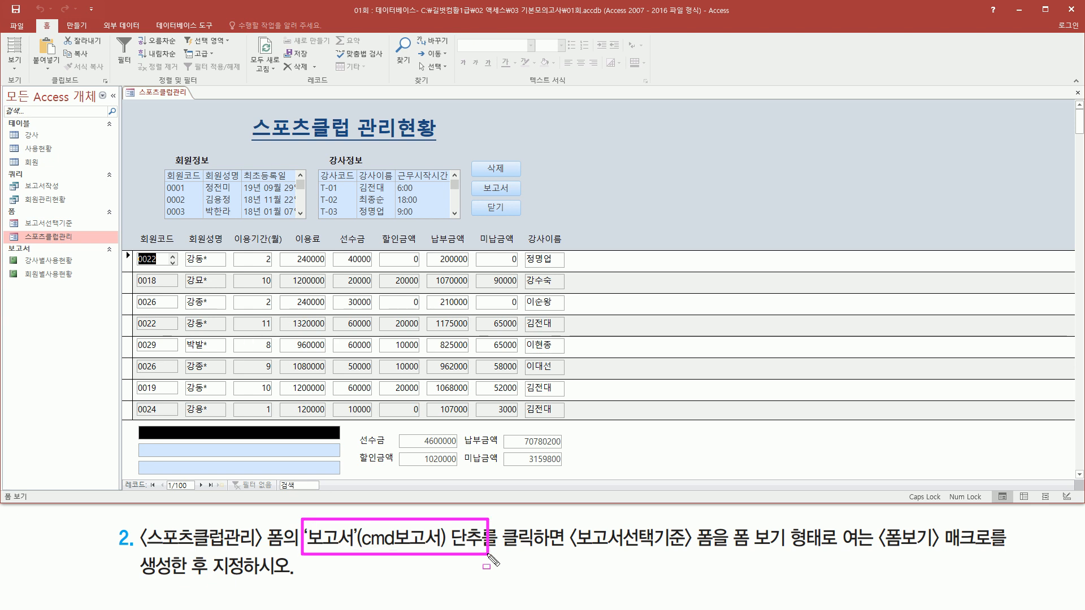
drag(472, 180, 521, 198)
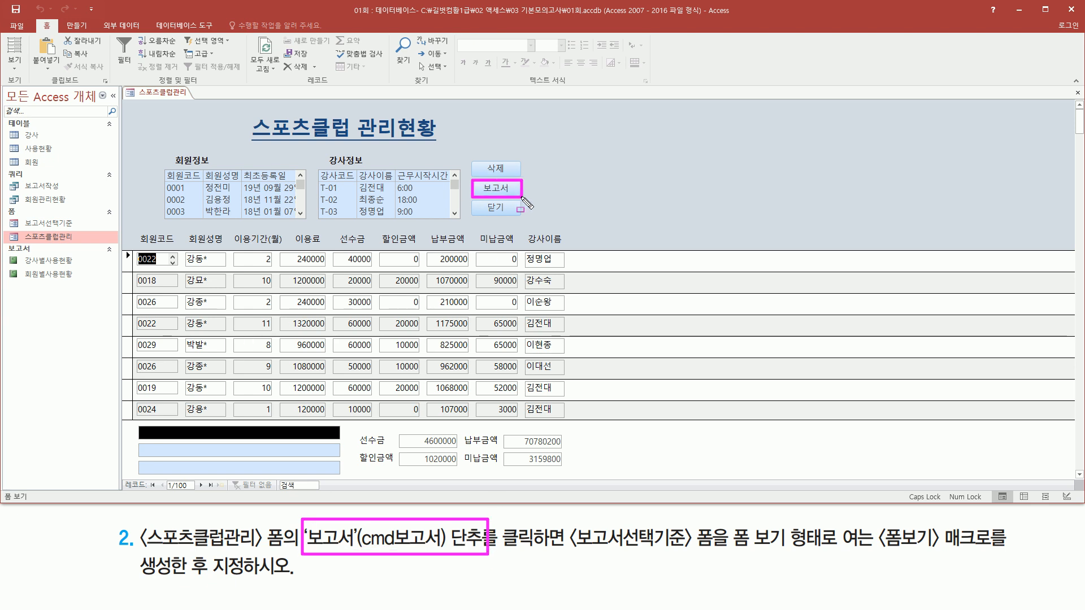
mouse_move(500, 554)
mouse_down()
mouse_move(706, 553)
mouse_move(721, 524)
mouse_up()
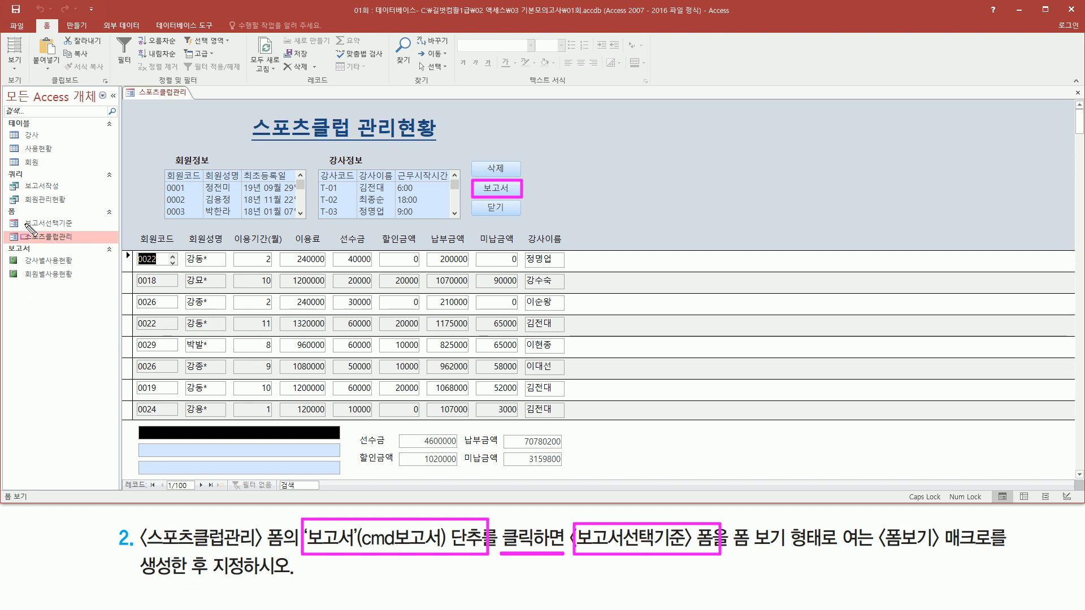
drag(19, 216, 85, 229)
drag(727, 554, 822, 554)
drag(910, 563, 875, 521)
drag(944, 564, 993, 558)
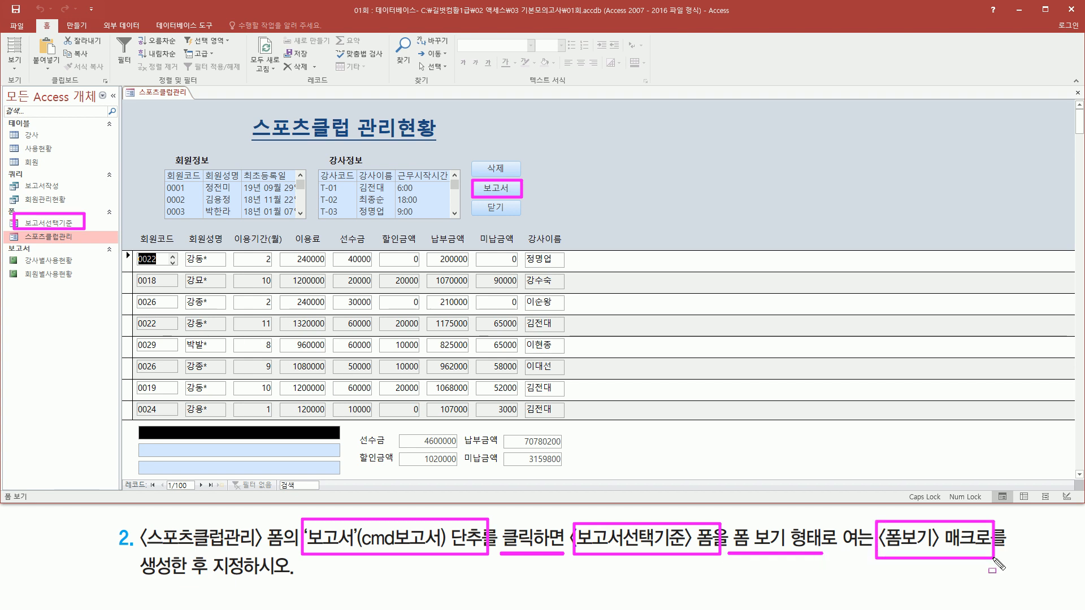
drag(140, 580, 302, 580)
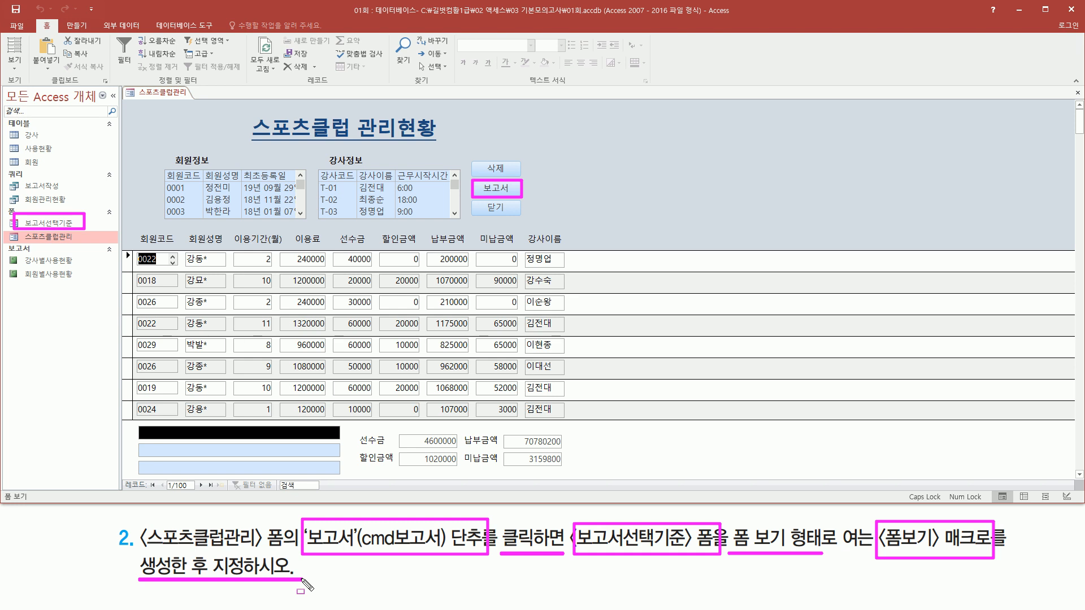
- Try the 보고서 button on the 스포츠클럽관리 form, then close the form
key(Escape)
key(ctrl+2)
drag(478, 182, 516, 197)
key(Escape)
click(489, 191)
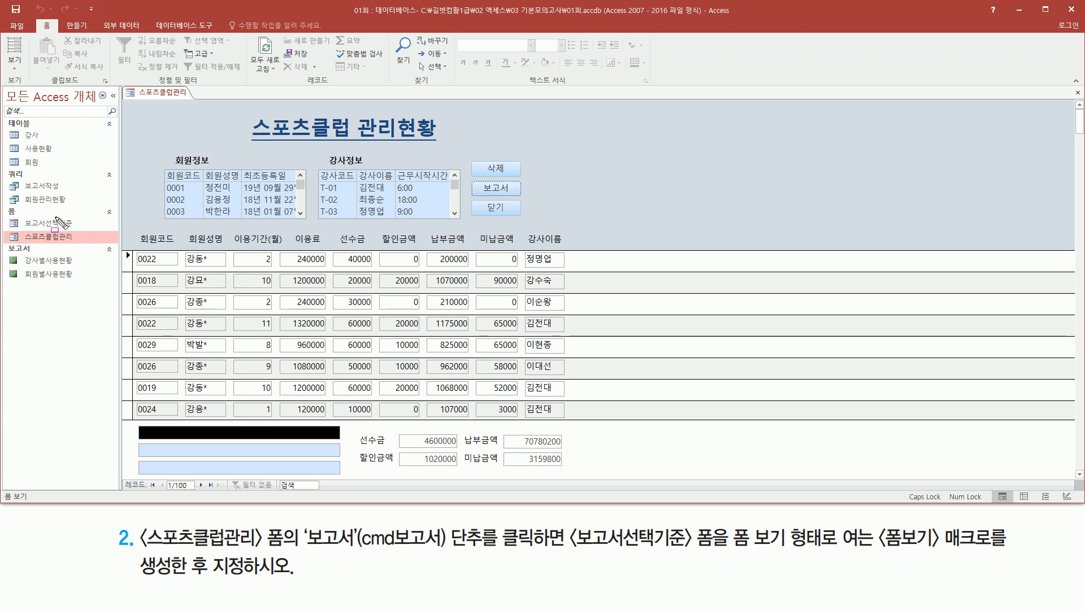
drag(17, 215, 80, 231)
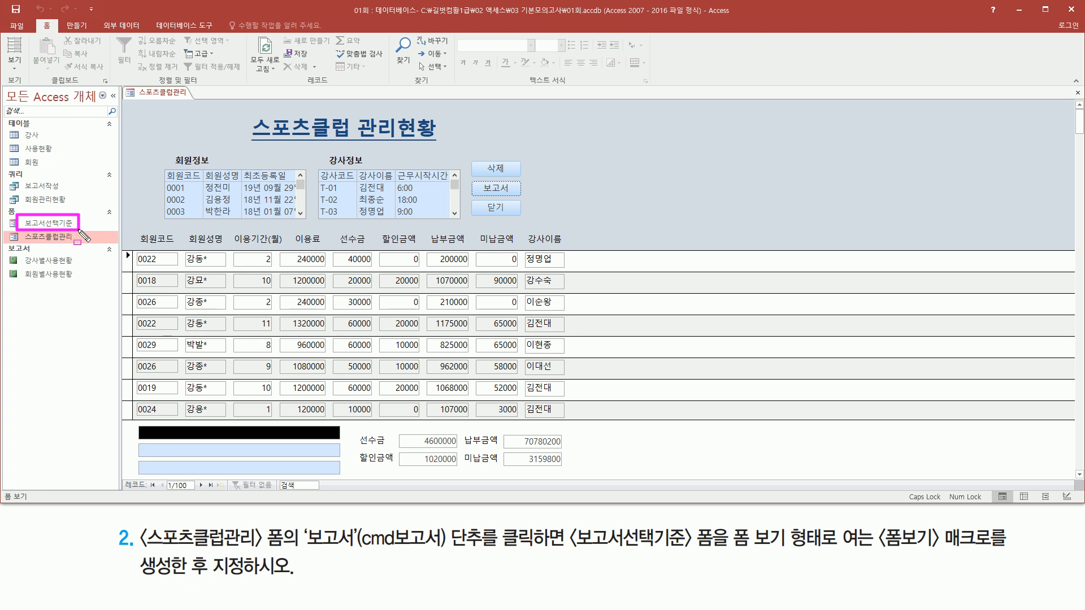
key(Escape)
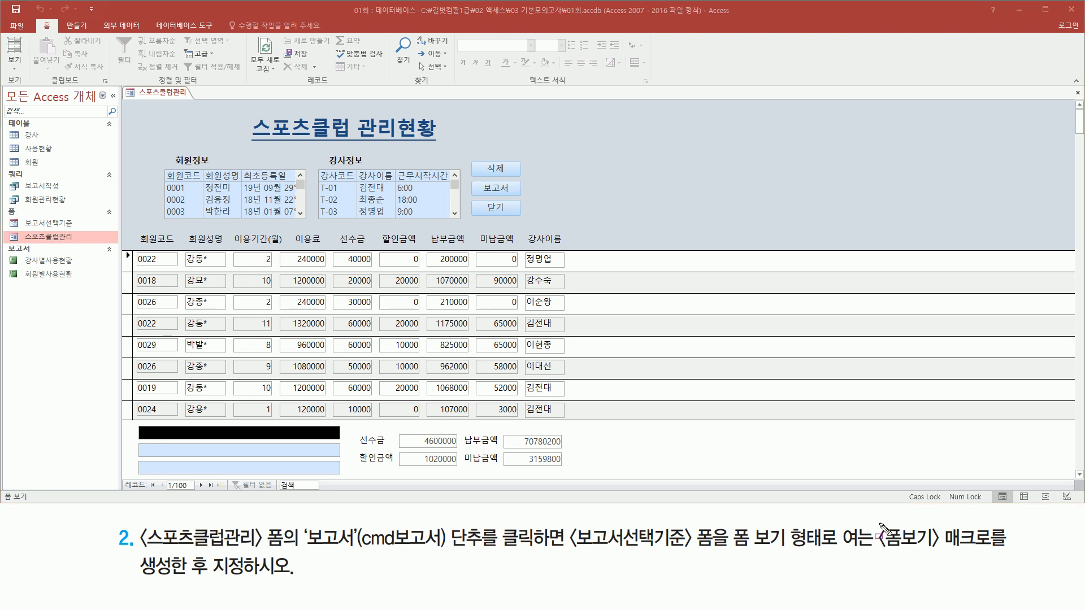
mouse_move(873, 519)
mouse_down()
mouse_move(938, 570)
mouse_move(995, 555)
mouse_up()
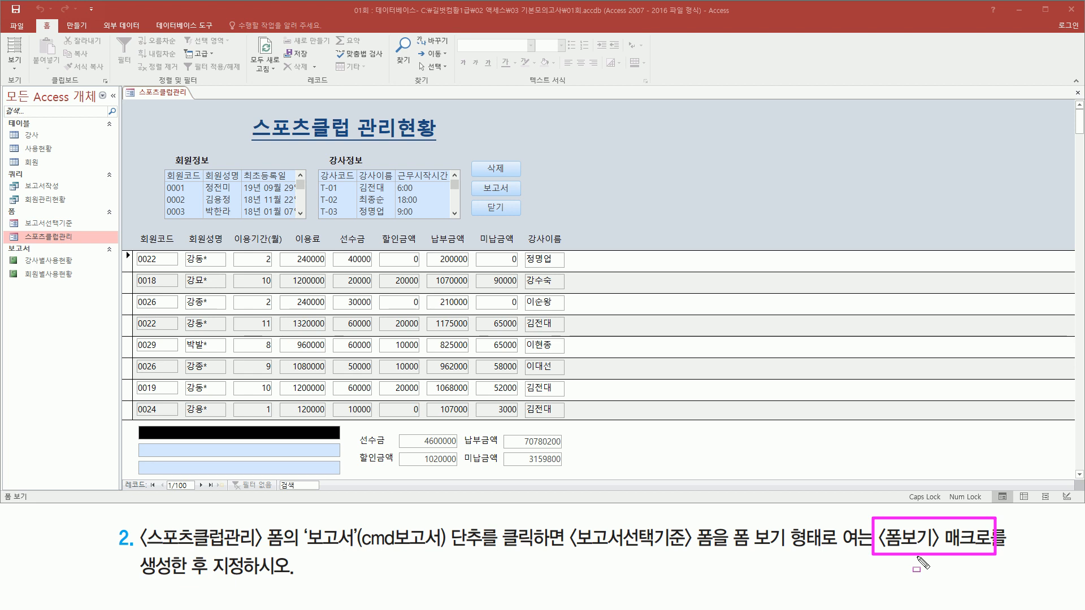
drag(471, 182, 520, 197)
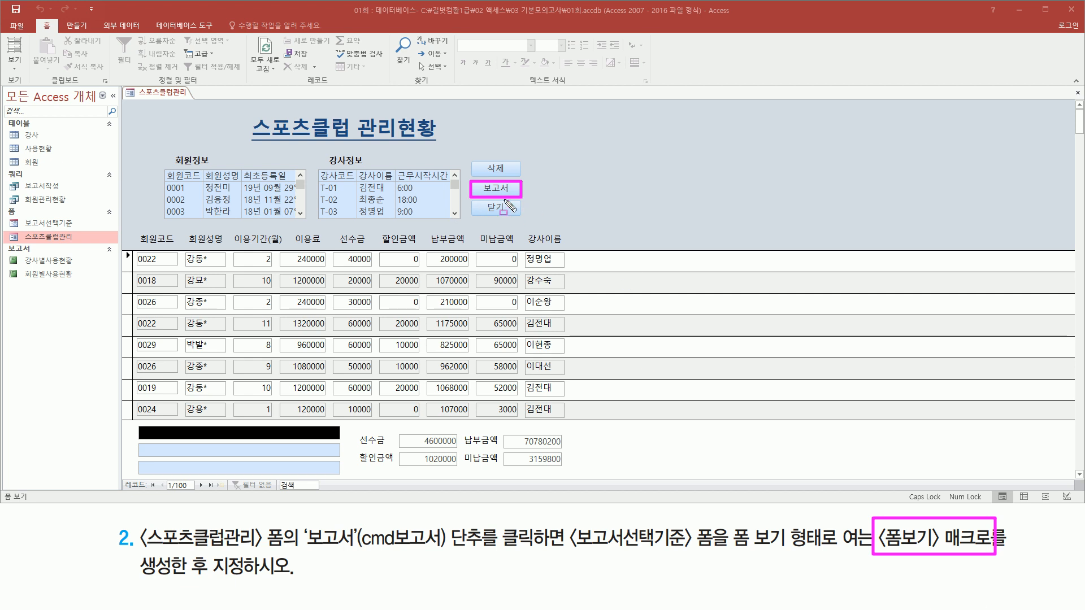
key(Escape)
right_click(161, 94)
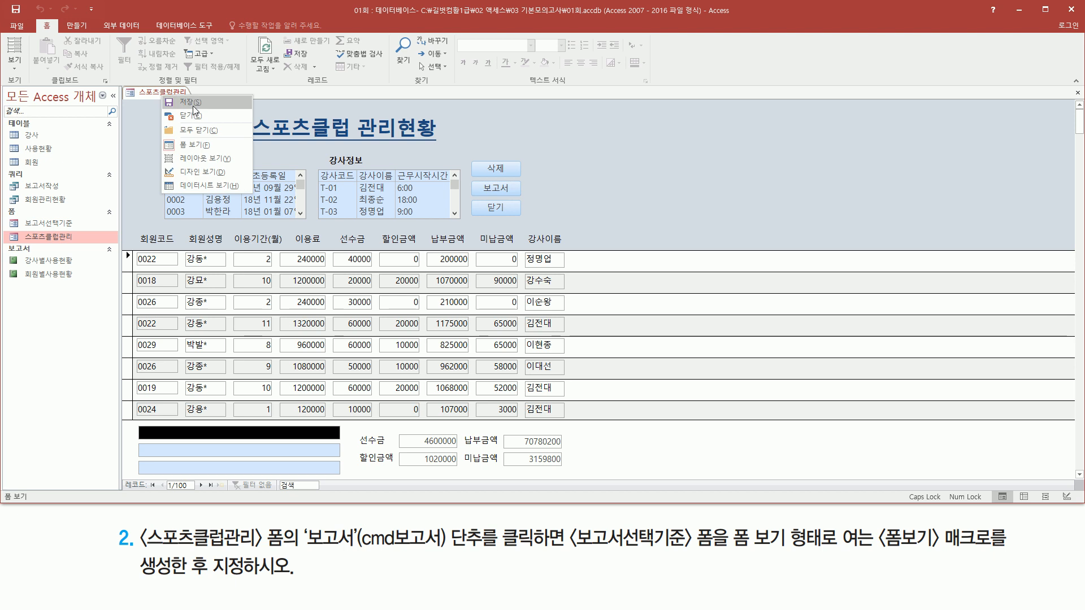
click(205, 120)
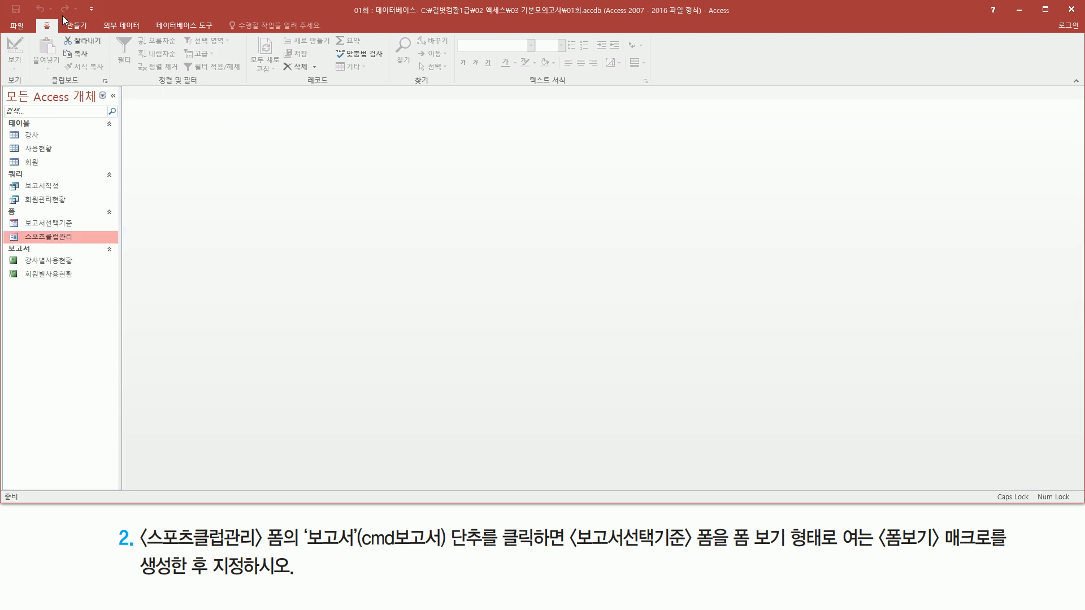
- Create a new blank macro in the database
click(75, 25)
drag(60, 17, 94, 32)
mouse_move(524, 89)
mouse_down()
mouse_move(589, 89)
mouse_move(598, 75)
mouse_up()
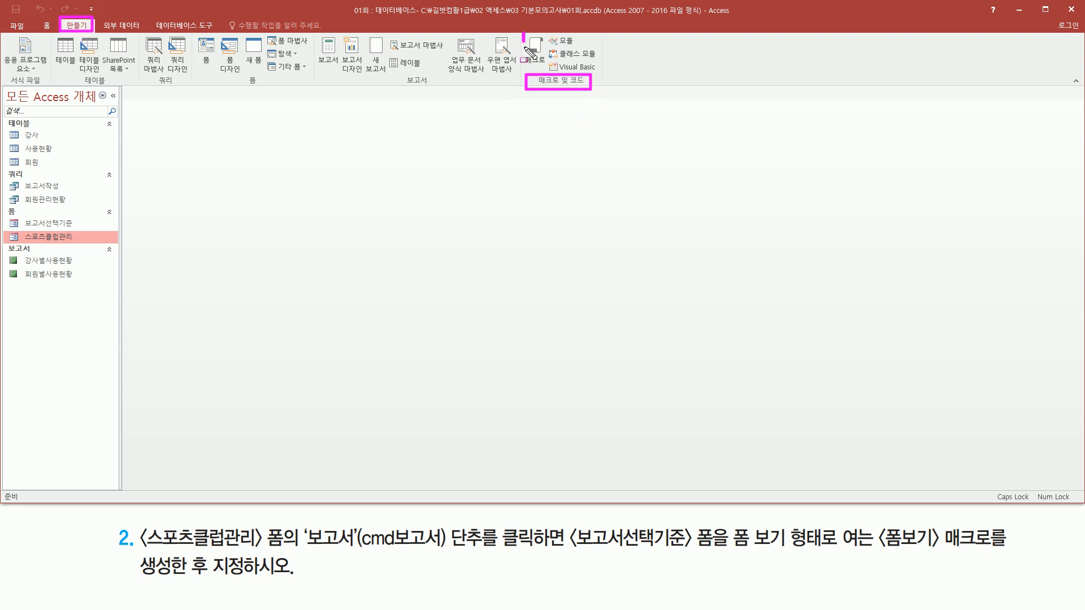
key(Escape)
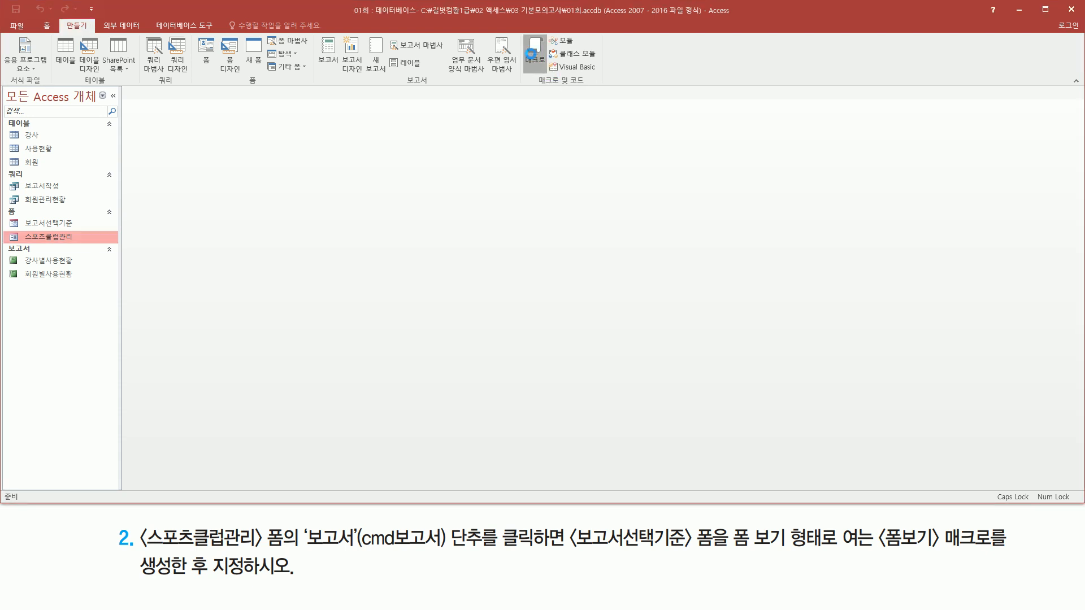
click(530, 53)
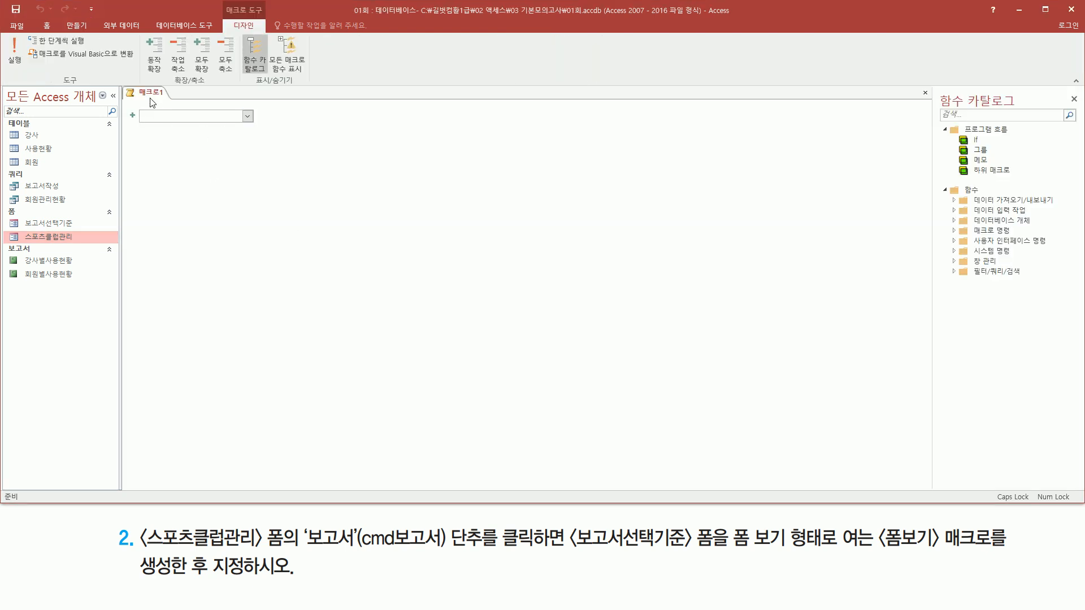
- Add an OpenForm action to the new macro
mouse_move(118, 85)
mouse_down()
mouse_move(528, 247)
mouse_move(906, 416)
mouse_move(917, 445)
mouse_up()
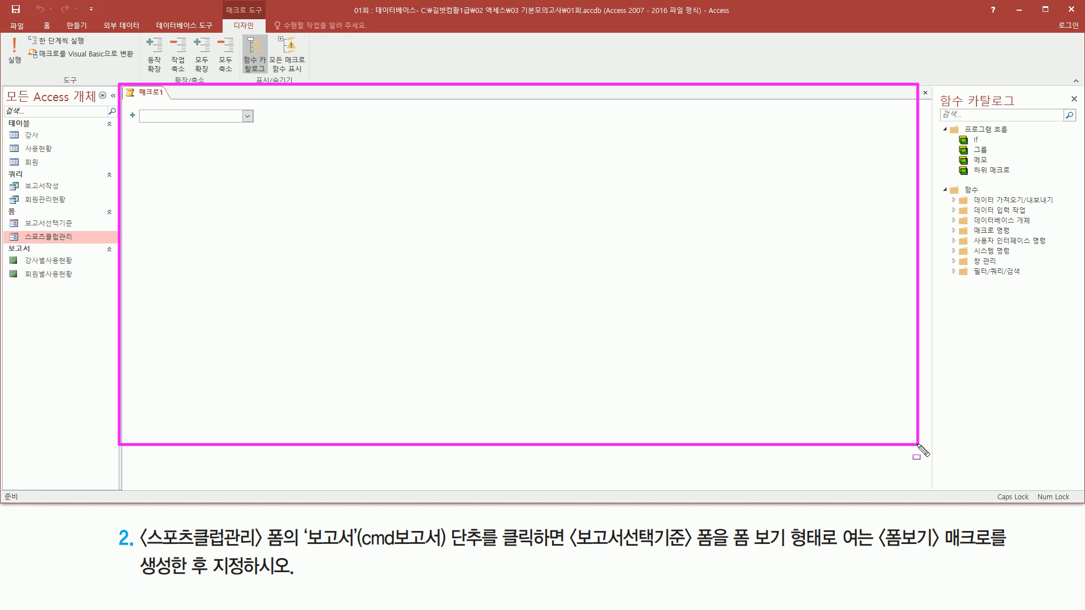
drag(132, 103, 263, 130)
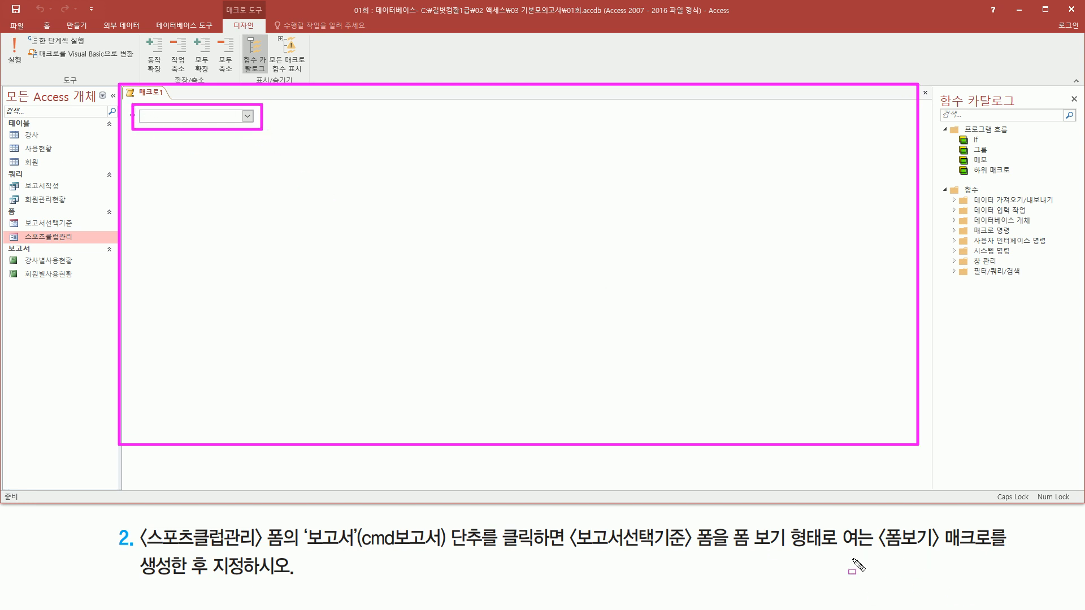
key(Escape)
click(248, 116)
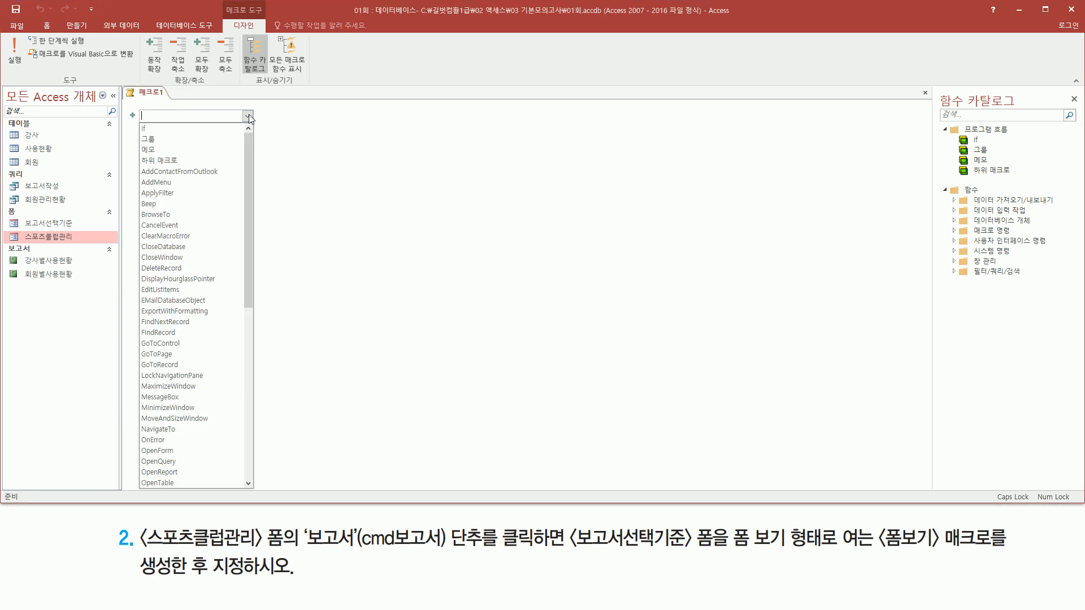
click(170, 450)
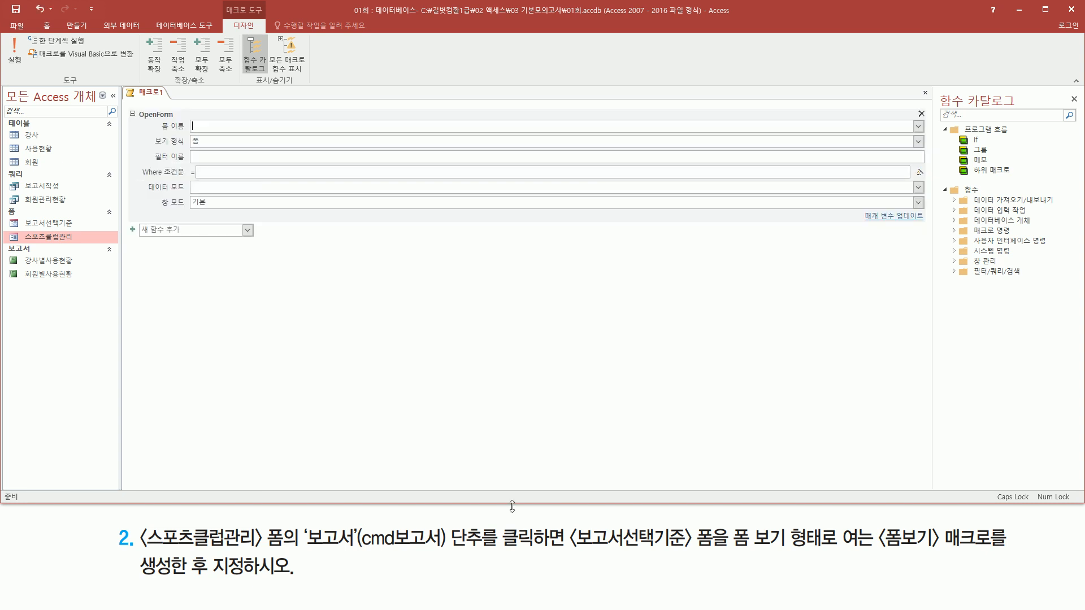
- Set the OpenForm action's form name to 보고서선택기준 and check its view type (보기 형식) against the task
drag(157, 115, 222, 135)
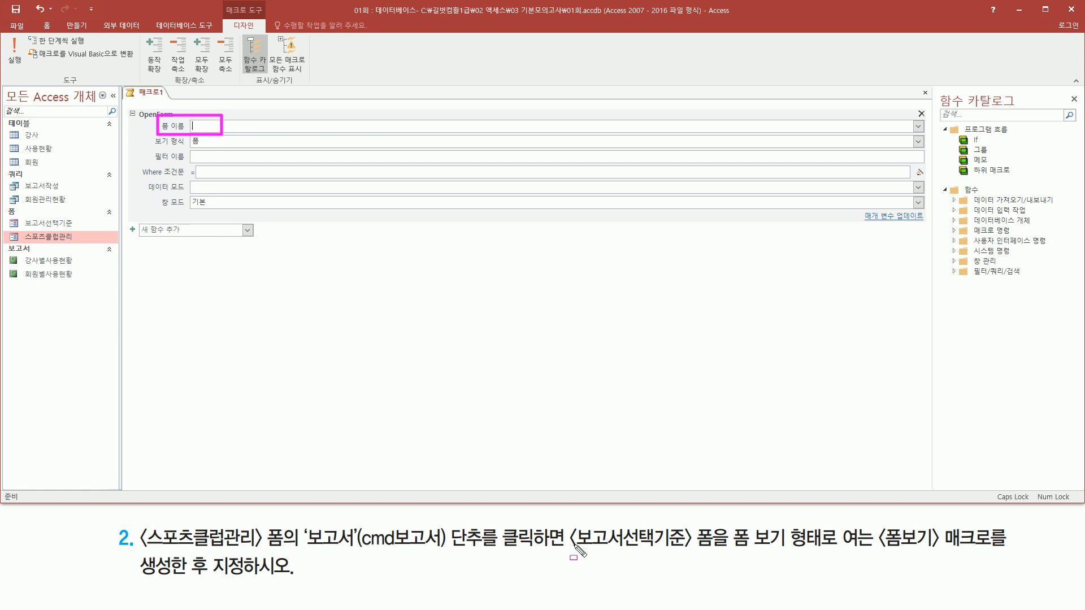
drag(567, 547, 657, 547)
drag(567, 548, 722, 520)
key(Escape)
click(918, 127)
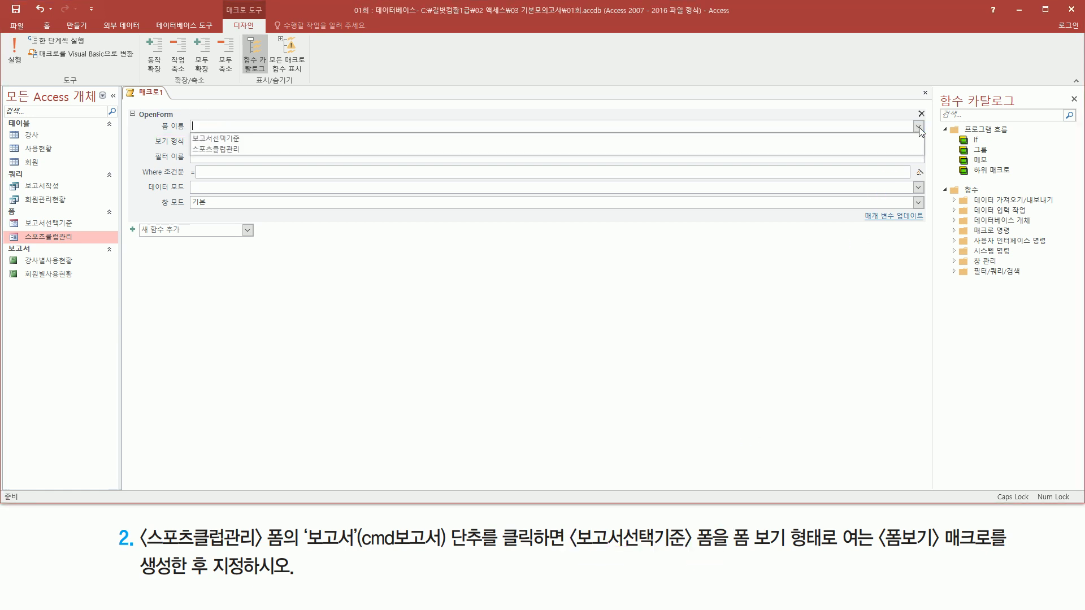
click(345, 137)
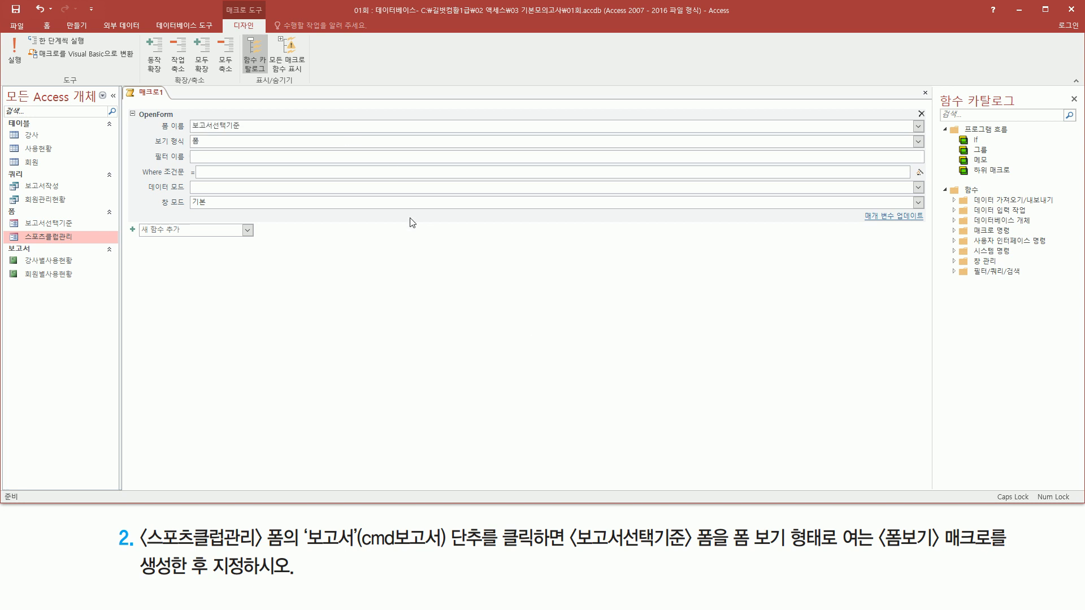
drag(730, 547, 824, 547)
drag(144, 136, 220, 148)
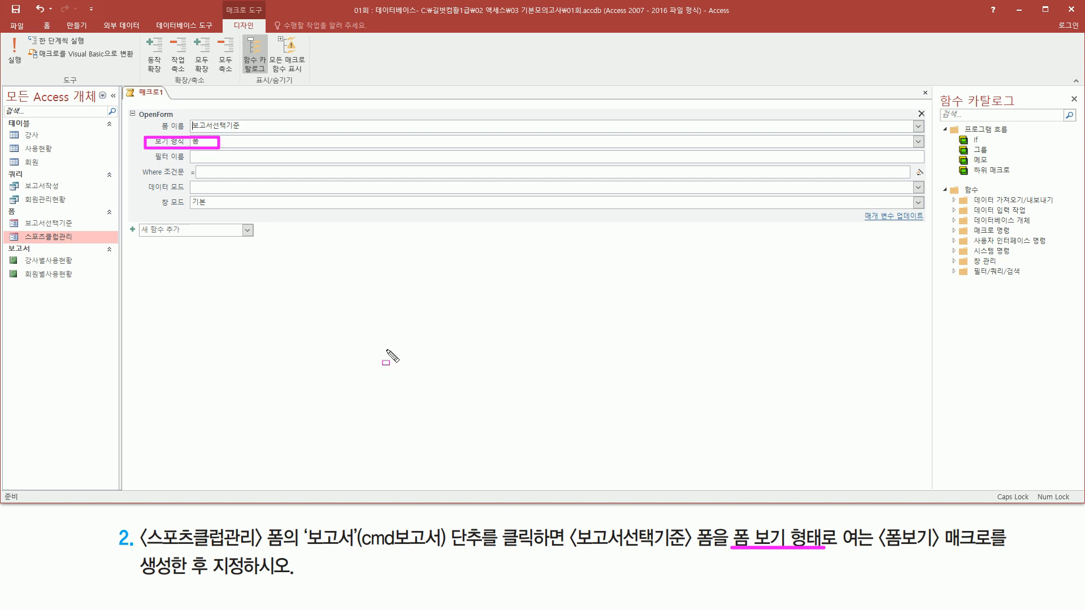
key(Escape)
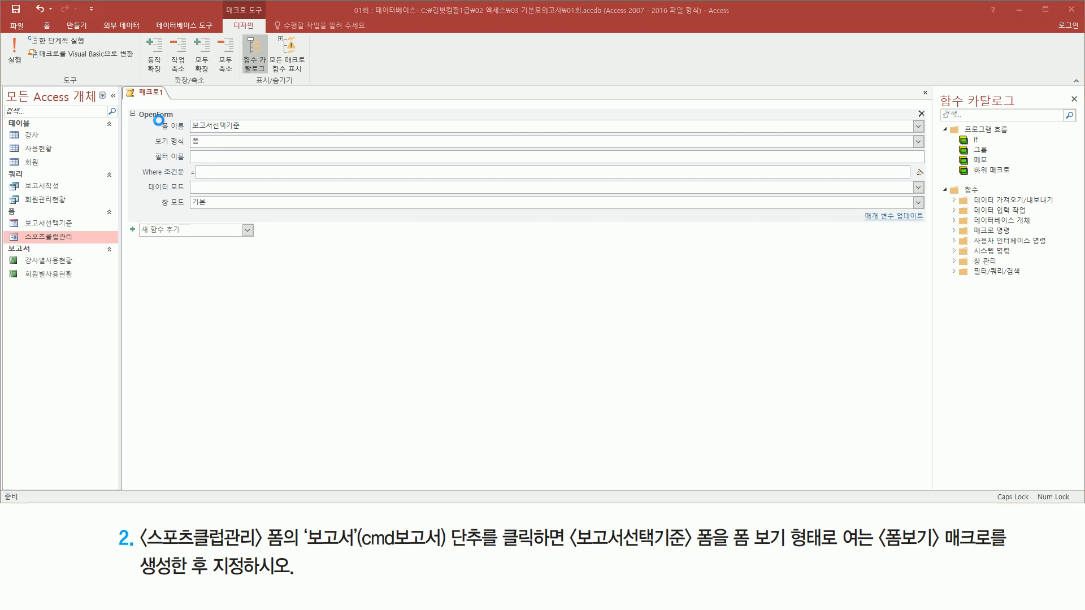
drag(156, 118, 259, 150)
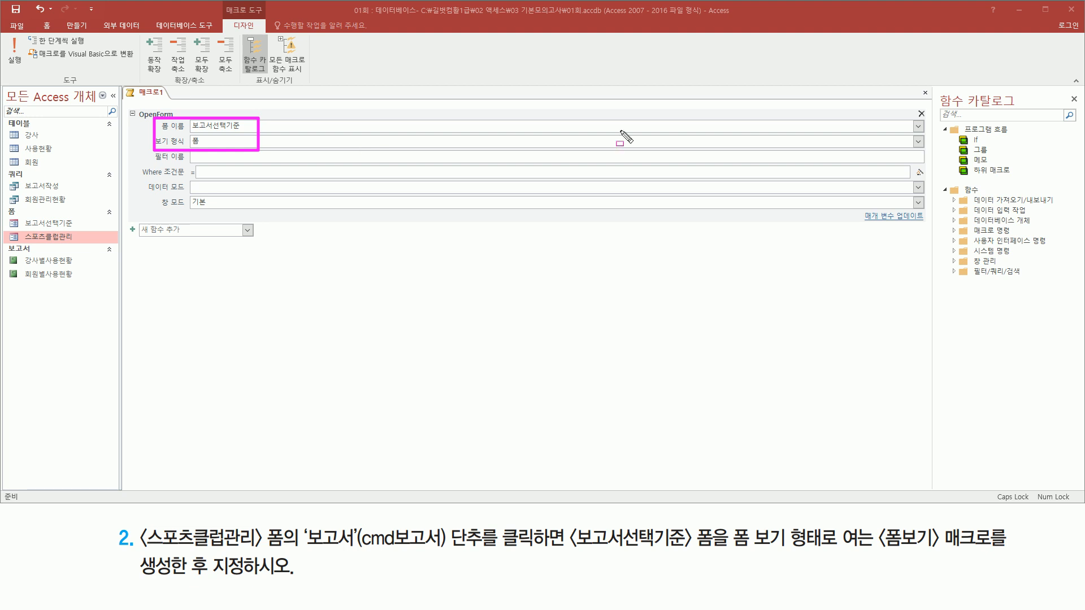
key(Escape)
- Close the new macro and save it under the name 폼보기
click(924, 92)
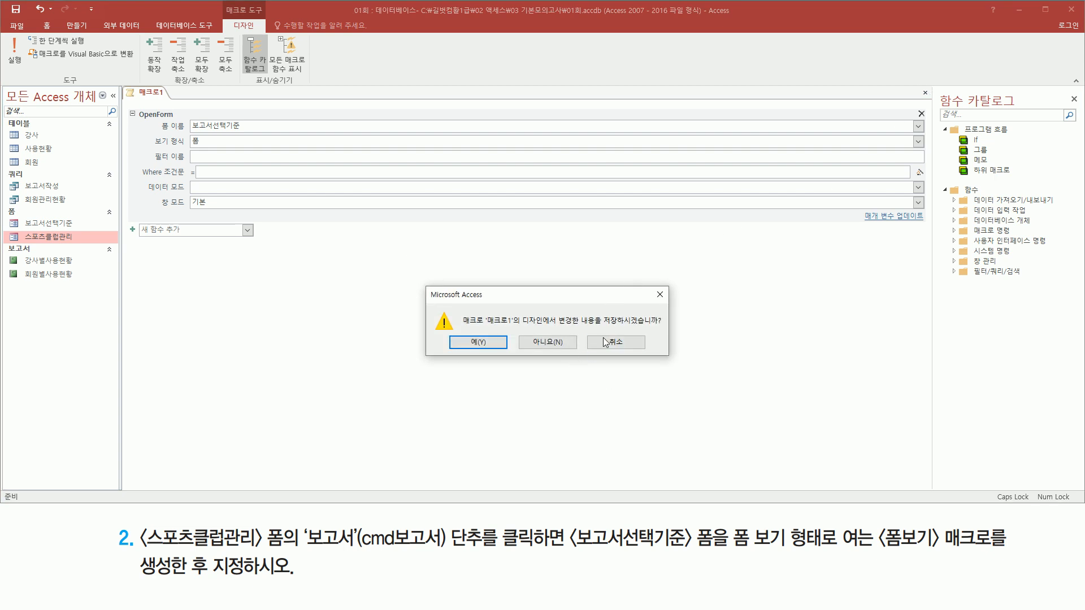
drag(603, 326, 662, 327)
mouse_move(477, 334)
mouse_down()
mouse_move(481, 355)
mouse_move(497, 353)
mouse_up()
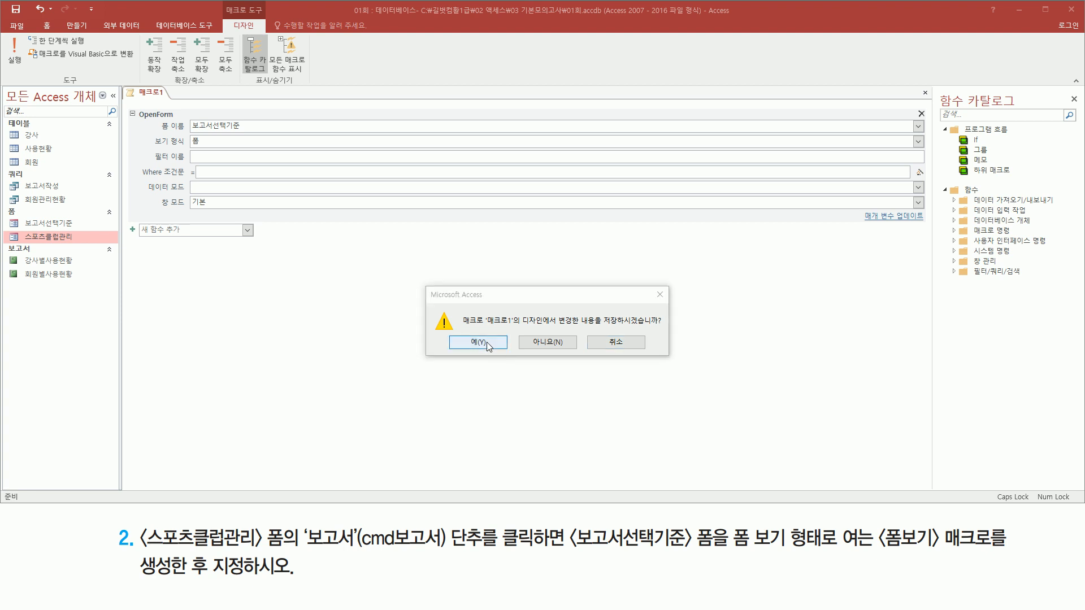
click(479, 343)
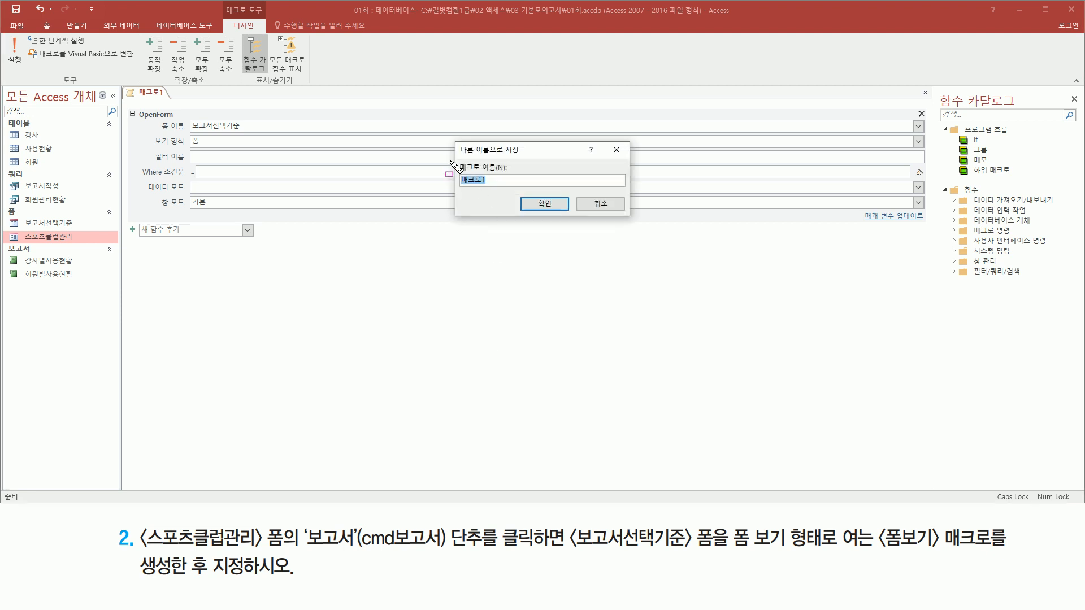
mouse_move(452, 160)
mouse_down()
mouse_move(513, 191)
mouse_move(511, 159)
mouse_up()
mouse_move(874, 518)
mouse_down()
mouse_move(895, 551)
mouse_move(1002, 555)
mouse_up()
key(Escape)
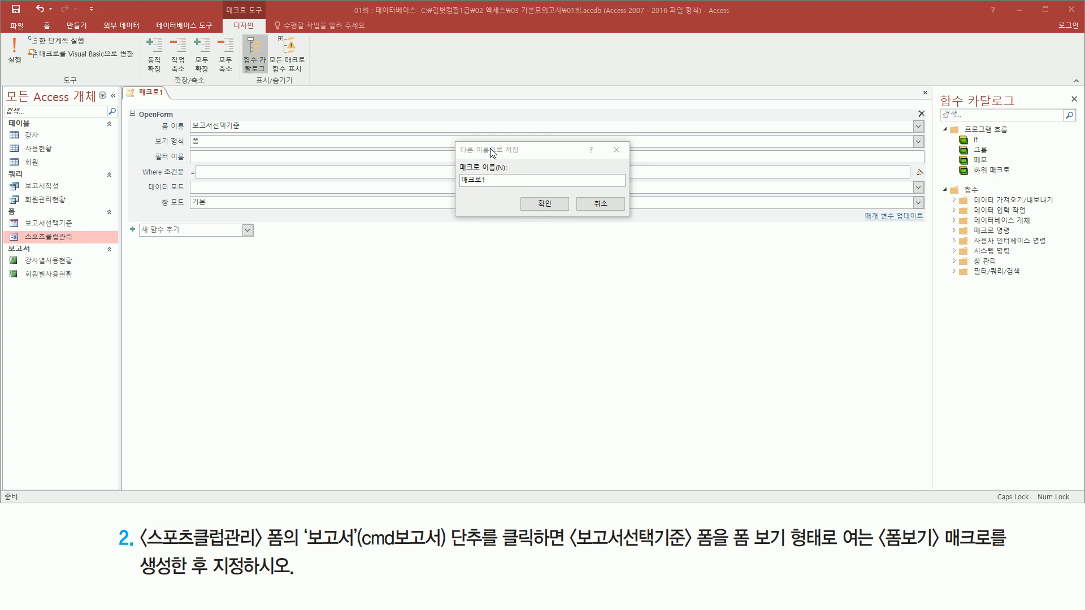
text(폼)
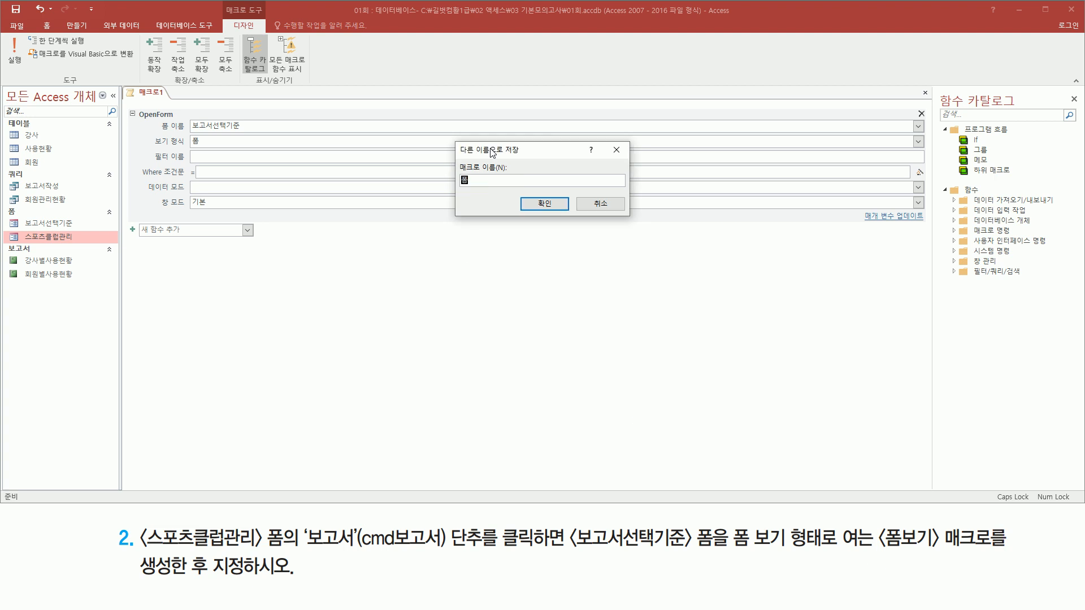
text(보기)
drag(448, 162, 525, 184)
key(Escape)
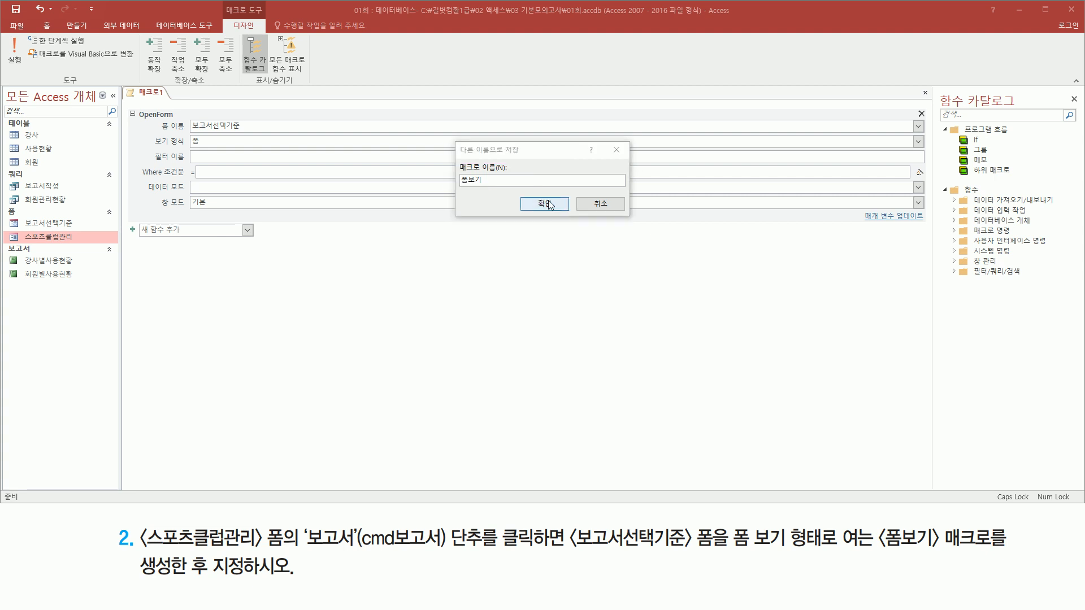
click(543, 203)
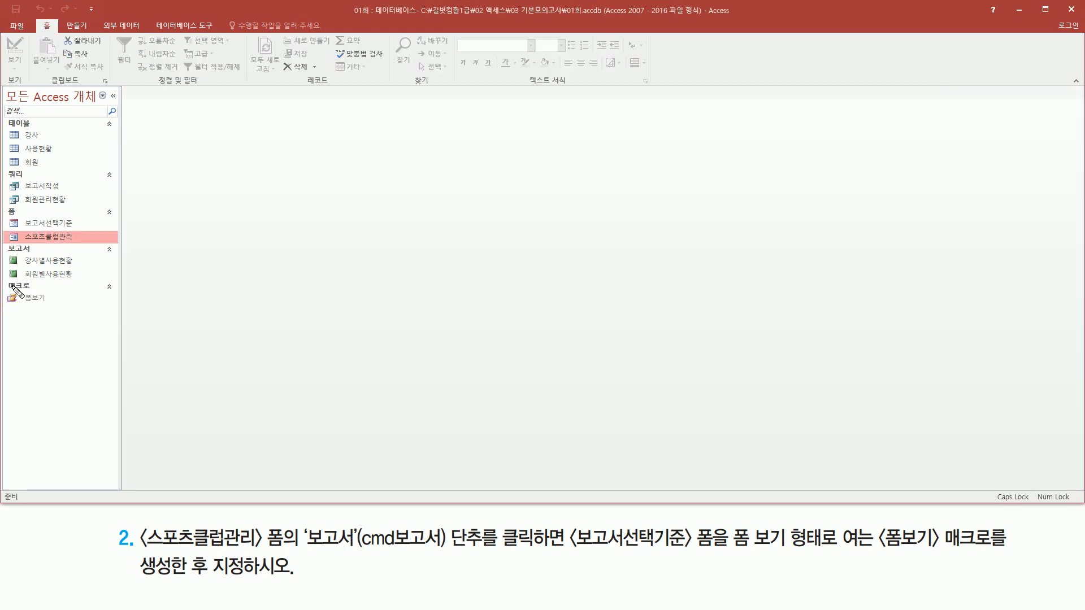
- Open the 스포츠클럽관리 form in Design view (디자인 보기)
mouse_move(4, 278)
mouse_down()
mouse_move(63, 312)
mouse_move(78, 308)
mouse_up()
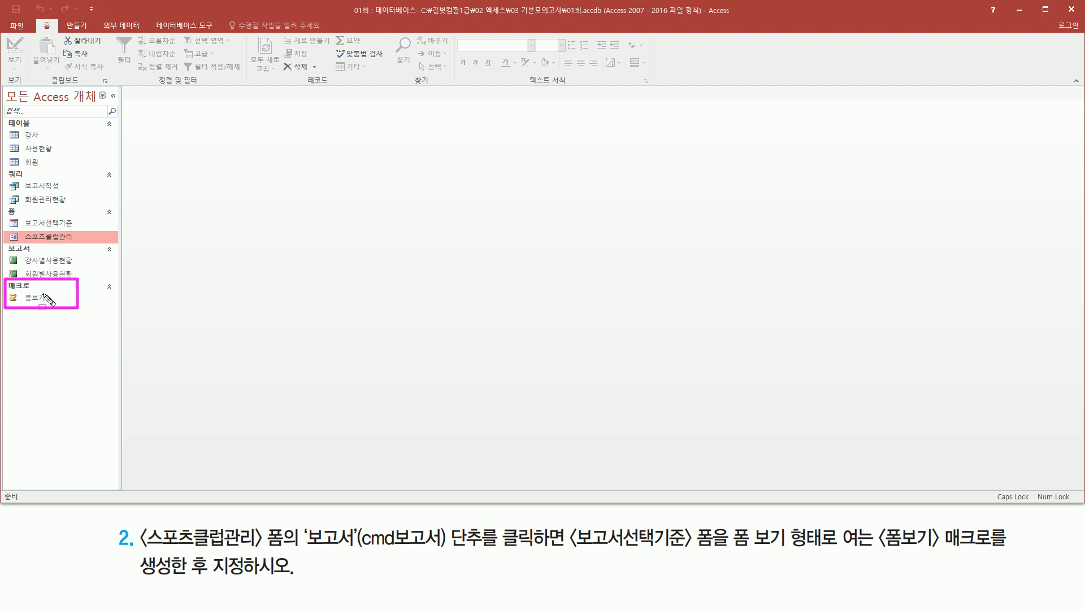
key(Escape)
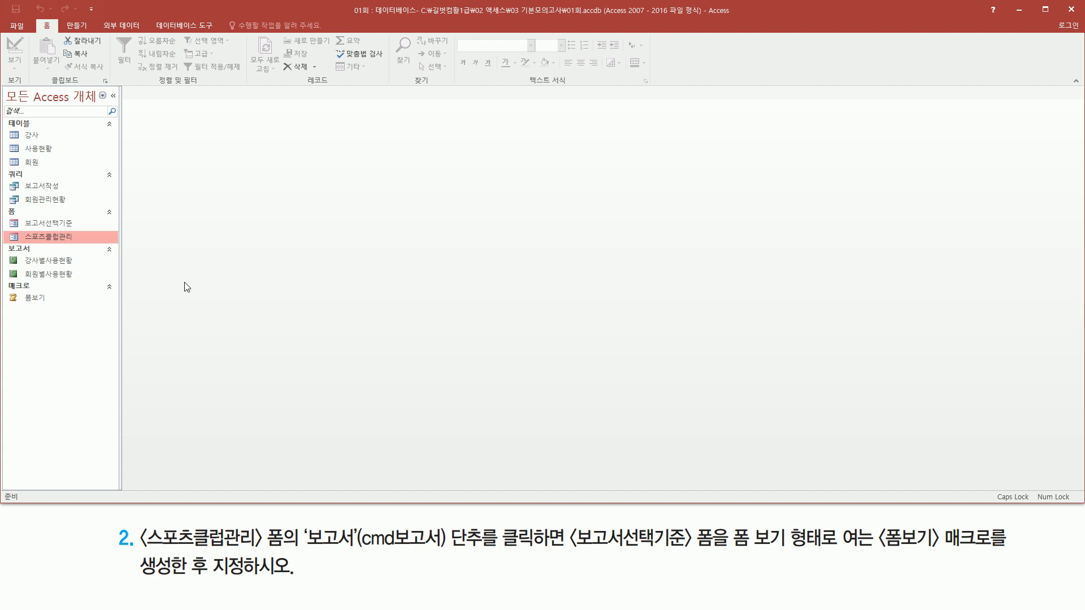
drag(23, 230, 78, 242)
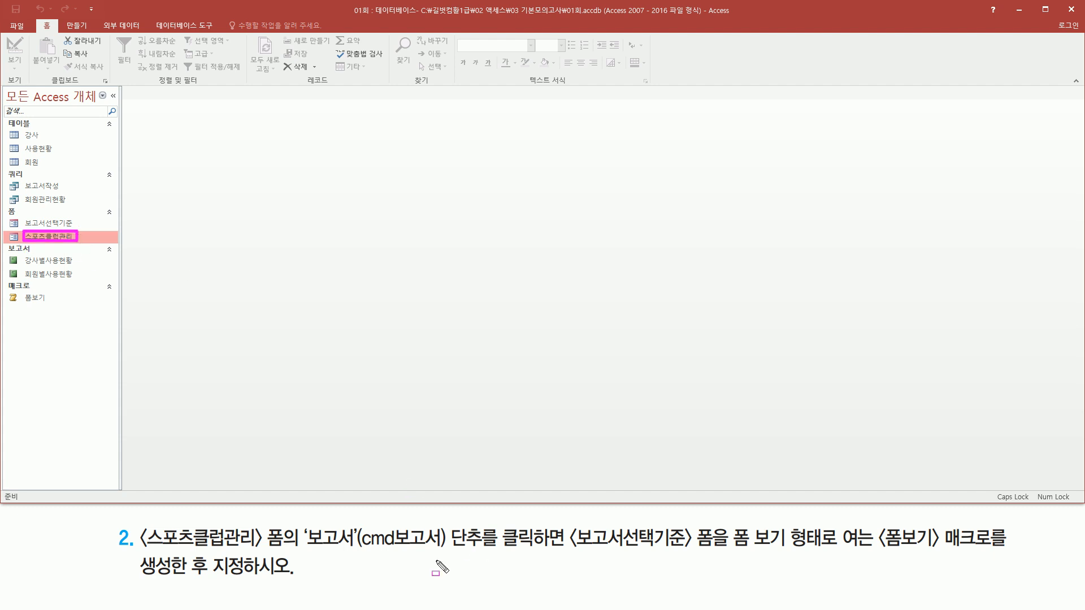
mouse_move(305, 548)
mouse_down()
mouse_move(487, 548)
mouse_move(487, 523)
mouse_up()
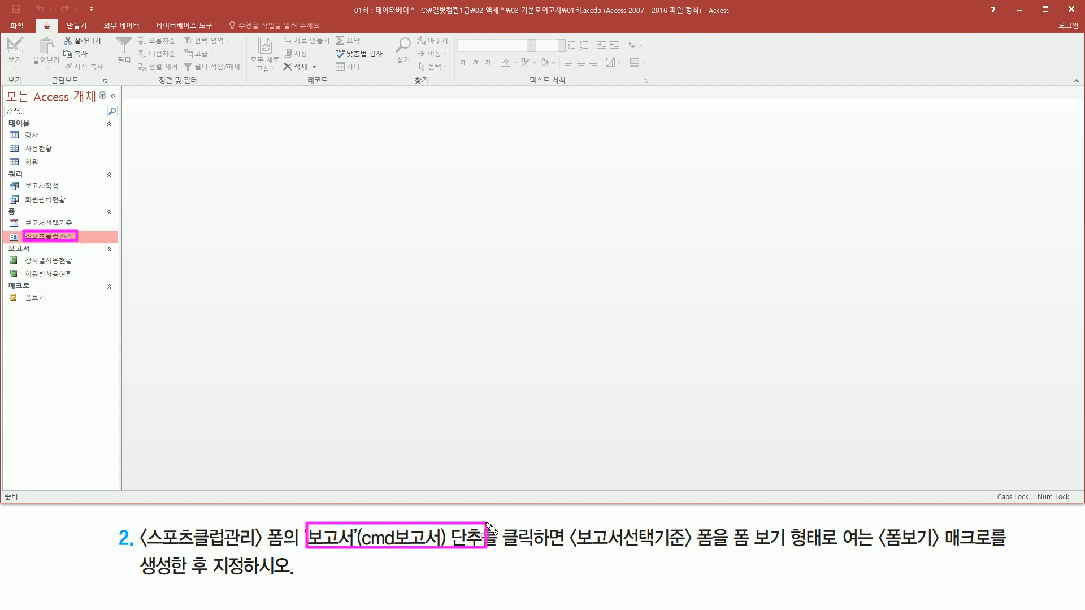
key(Escape)
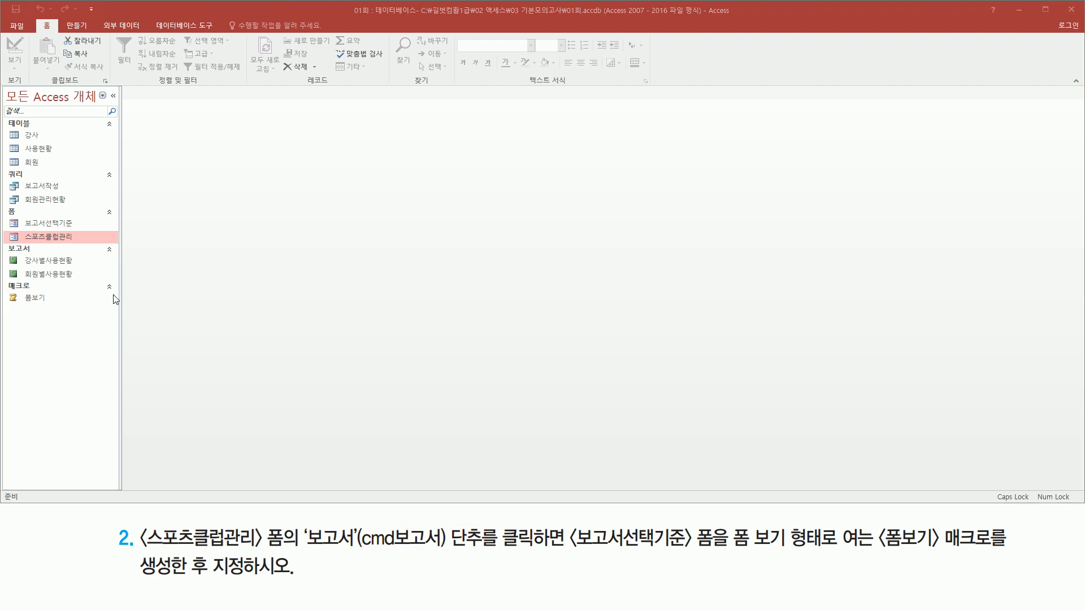
right_click(49, 239)
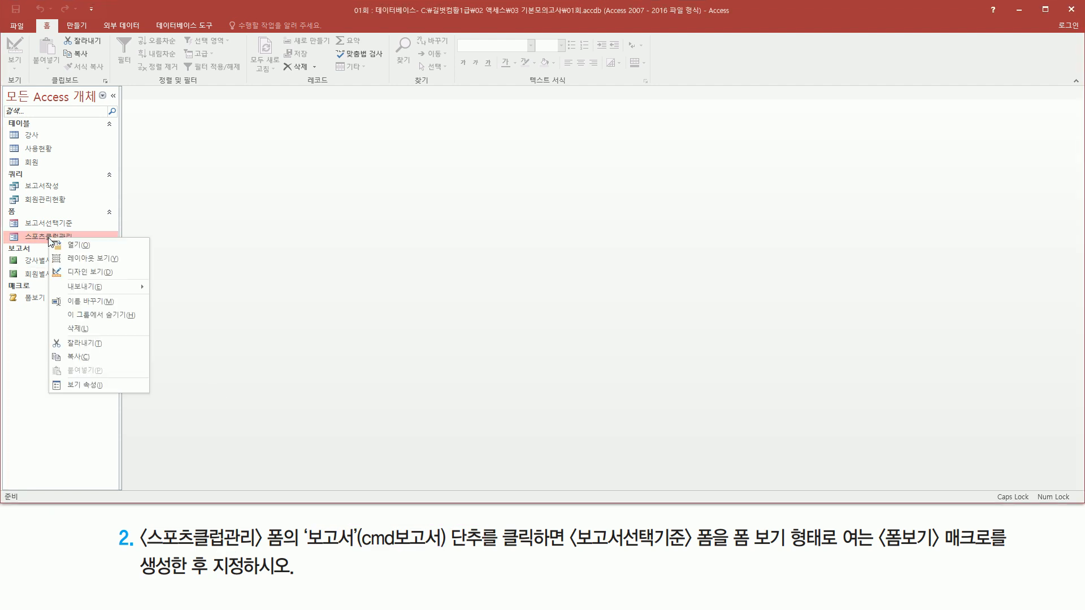
click(99, 274)
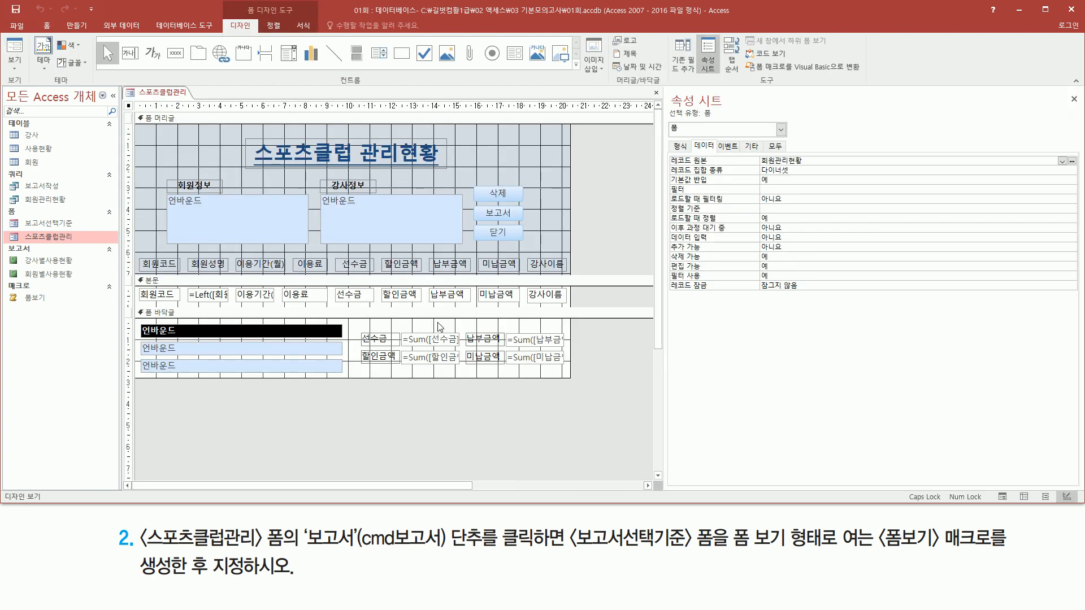
- Assign the 폼보기 macro to the On Click event of the 보고서 button (cmd보고서) in the form header
click(498, 220)
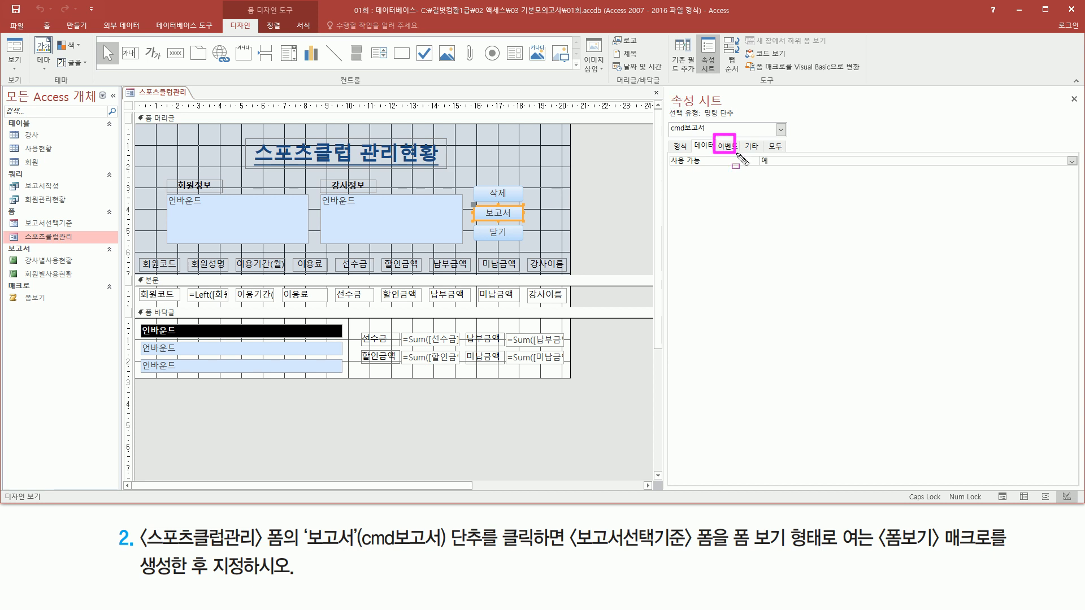
click(730, 146)
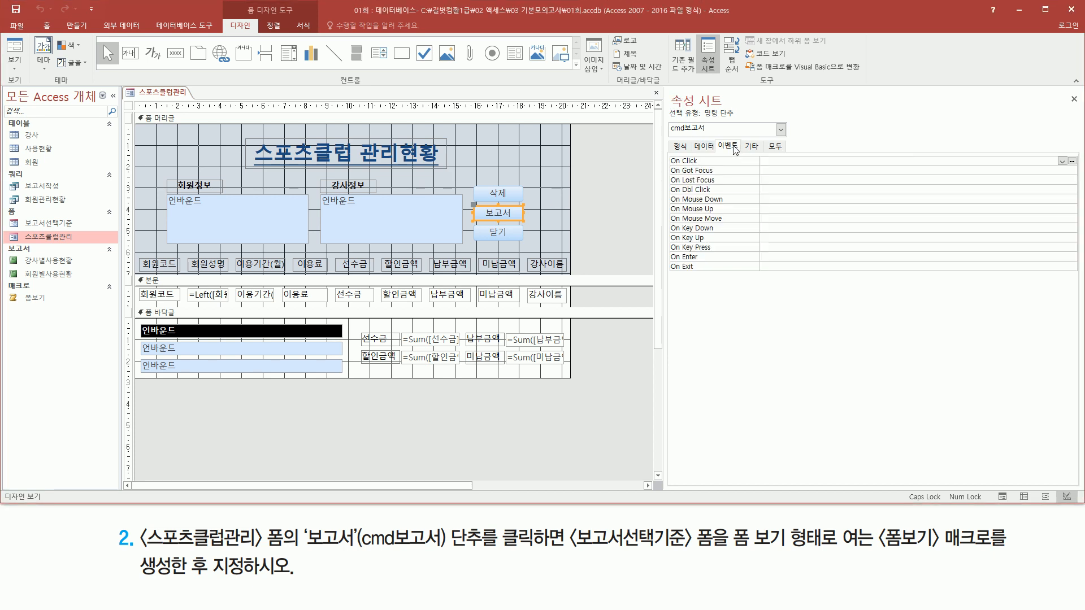
drag(305, 548, 565, 553)
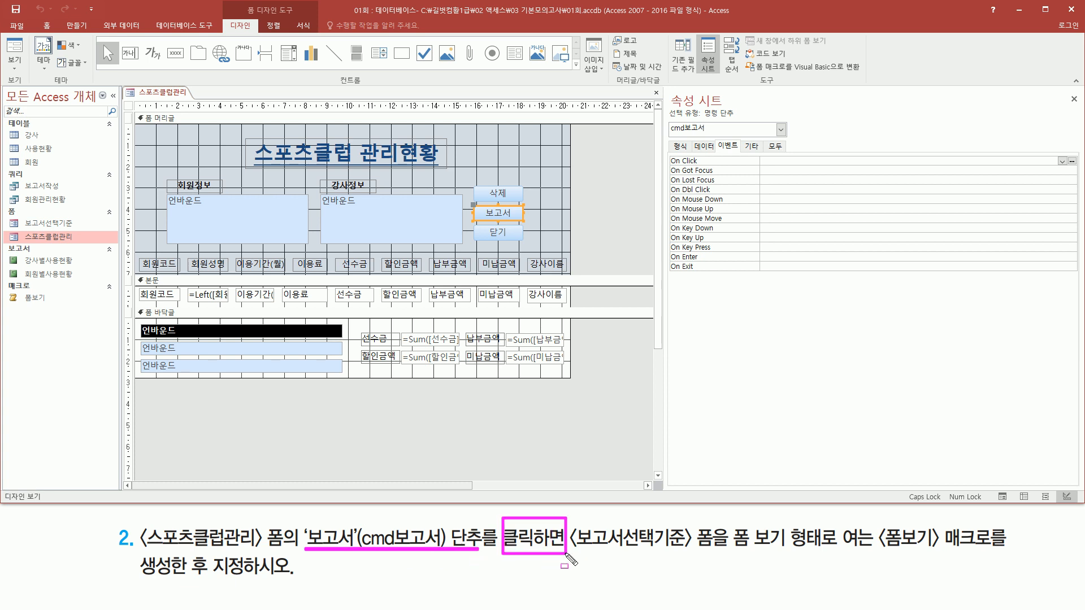
drag(666, 155, 705, 168)
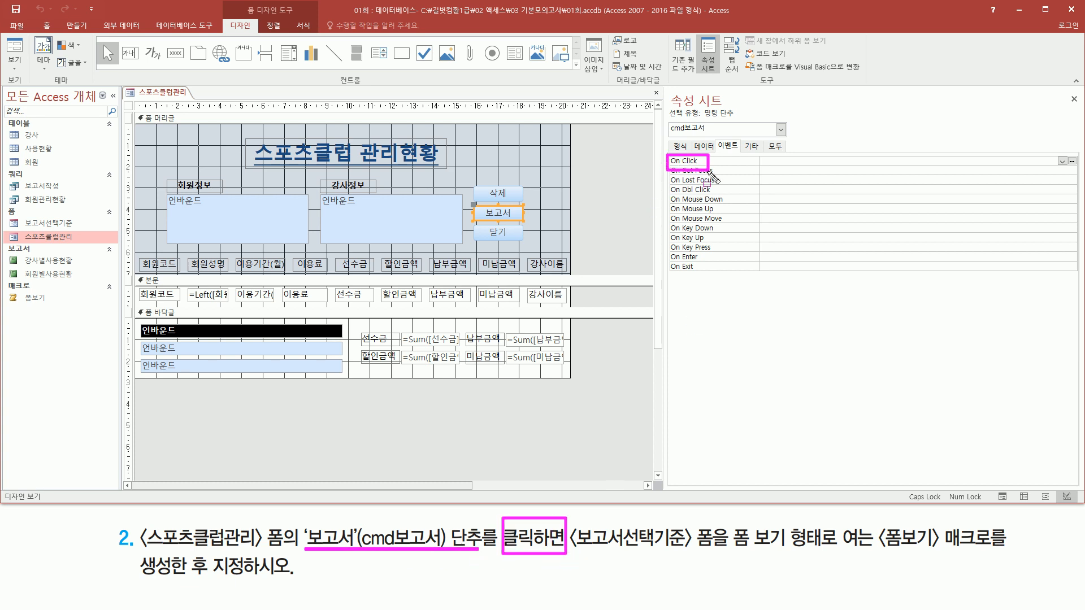
key(Escape)
click(966, 164)
key(ctrl+2)
drag(1052, 153, 1068, 167)
key(Escape)
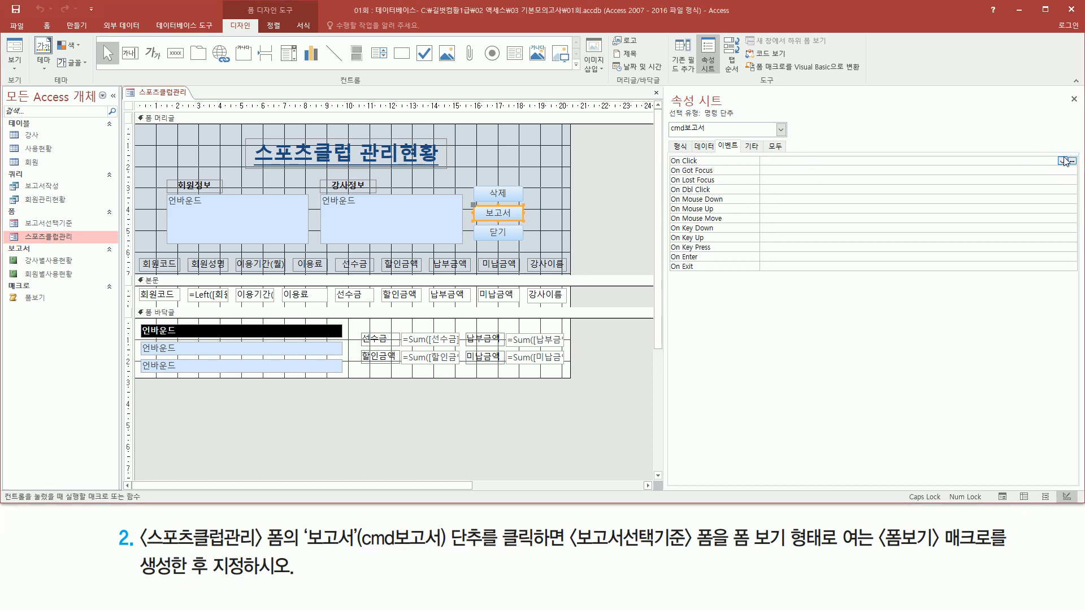
click(1062, 161)
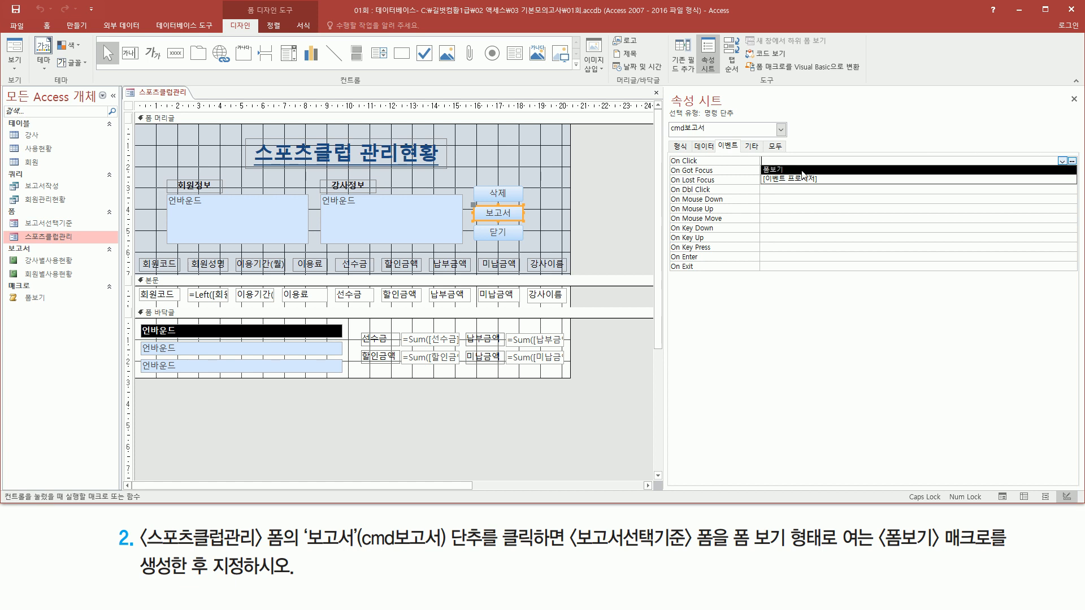
click(802, 170)
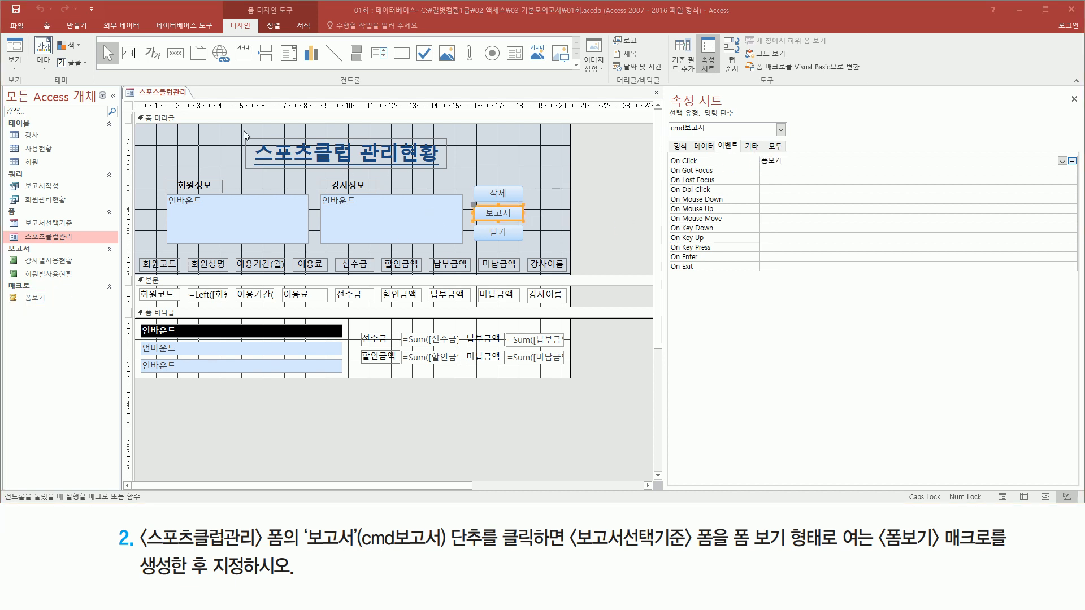
click(172, 93)
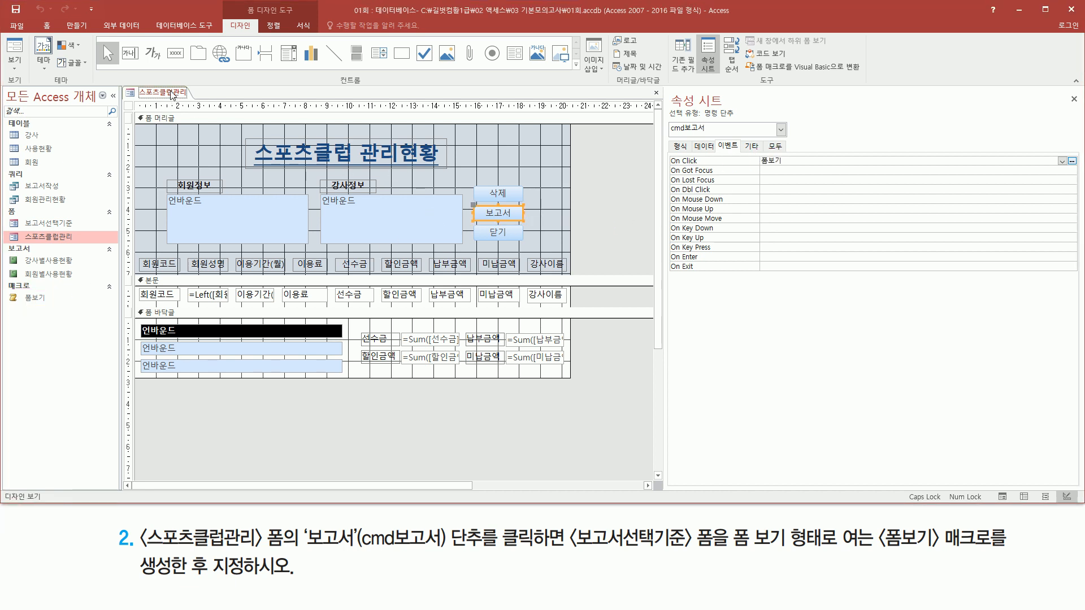
- Switch the 스포츠클럽관리 form to Form view (폼 보기) and test that the 보고서 button opens the 보고서선택기준 form
right_click(172, 94)
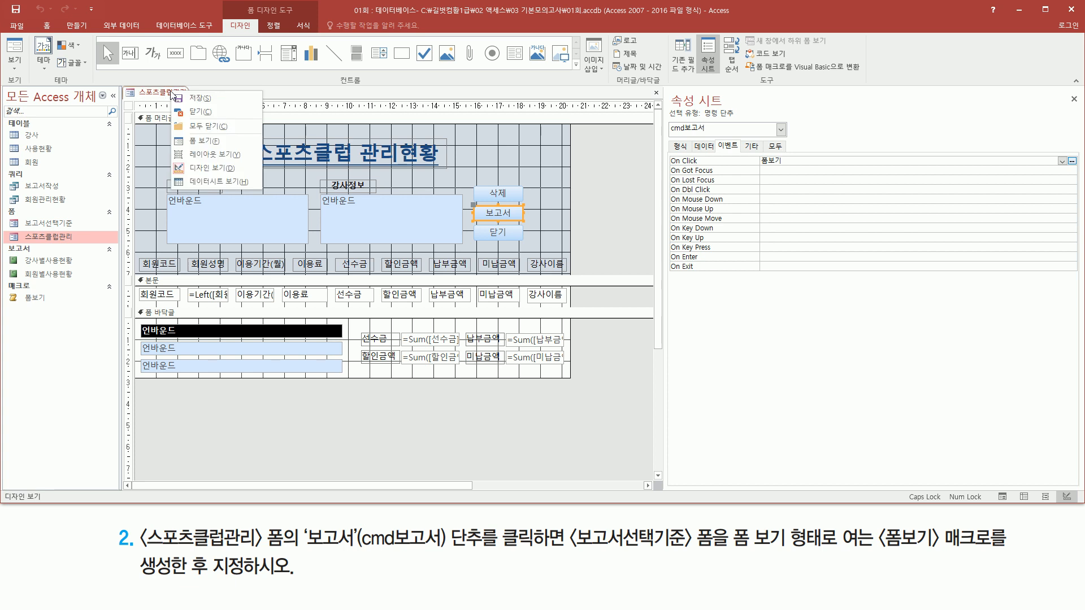
click(215, 140)
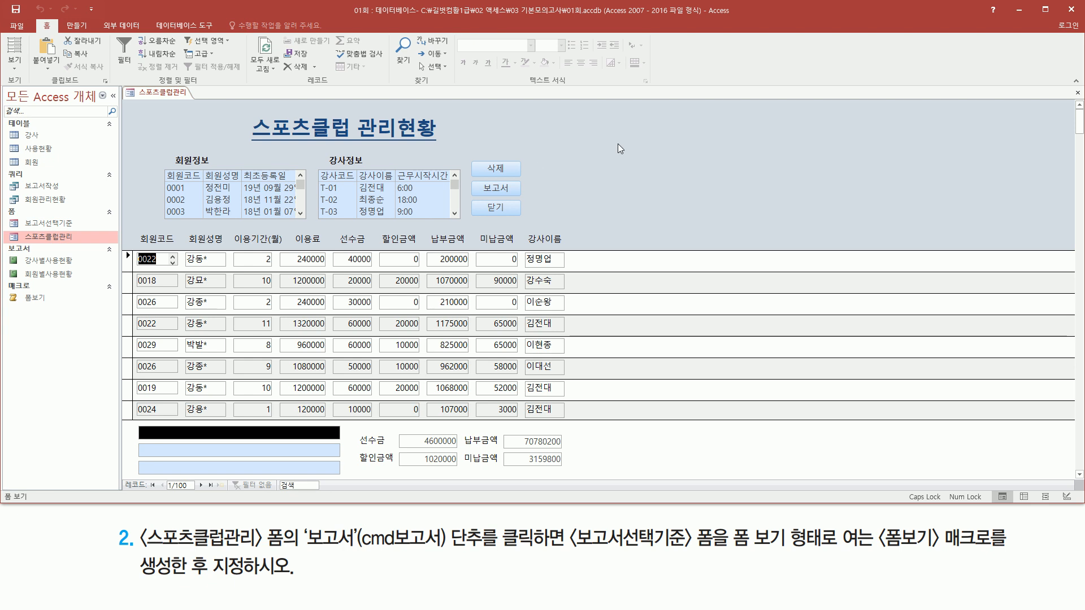
drag(469, 180, 526, 197)
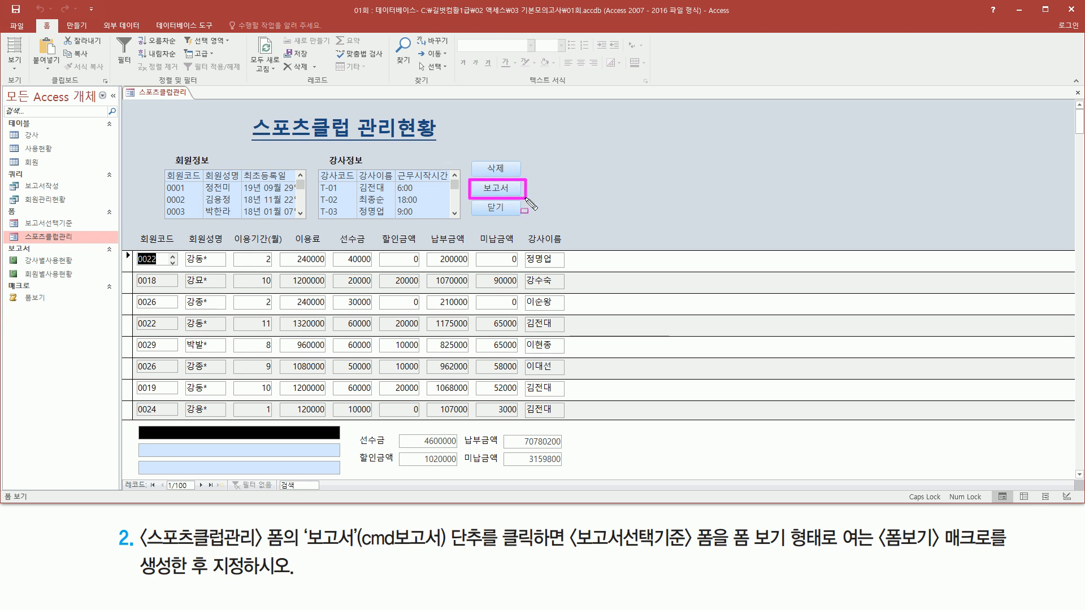
key(Escape)
click(507, 188)
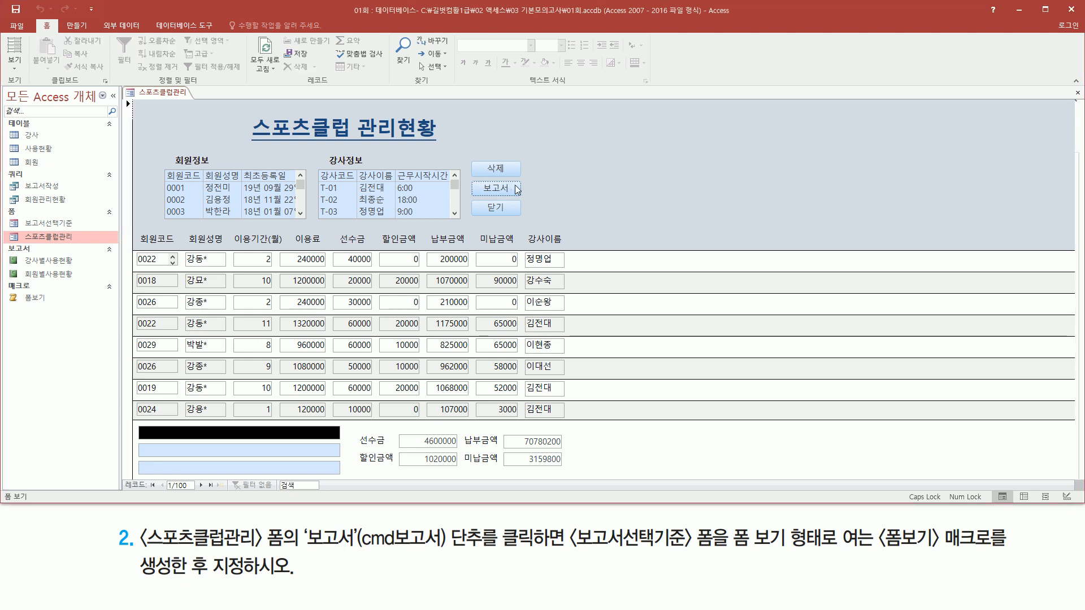
mouse_move(196, 83)
mouse_down()
mouse_move(215, 99)
mouse_move(267, 102)
mouse_up()
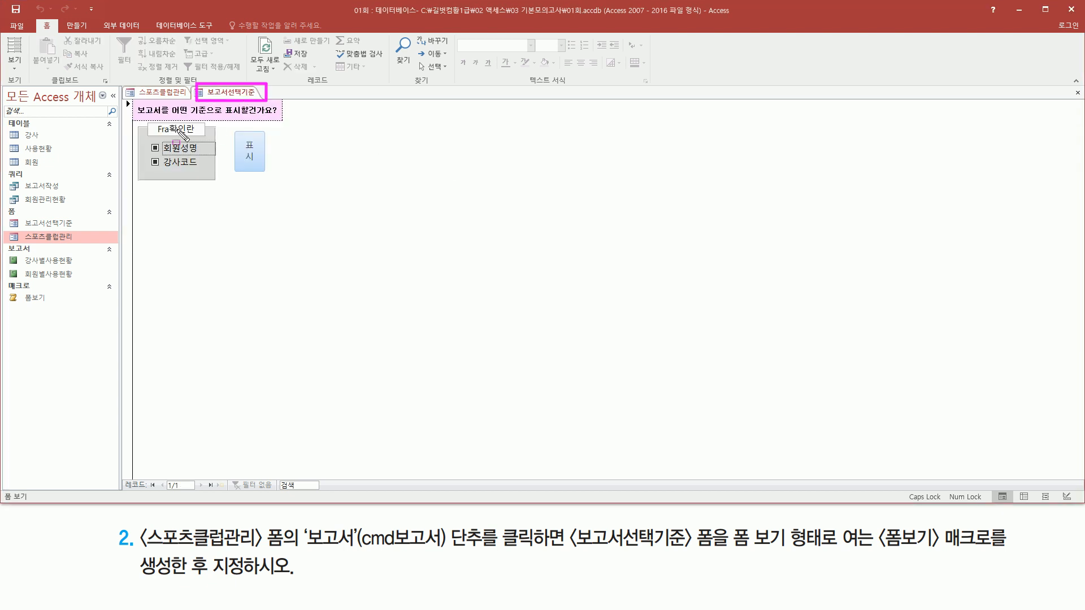
drag(133, 99, 283, 191)
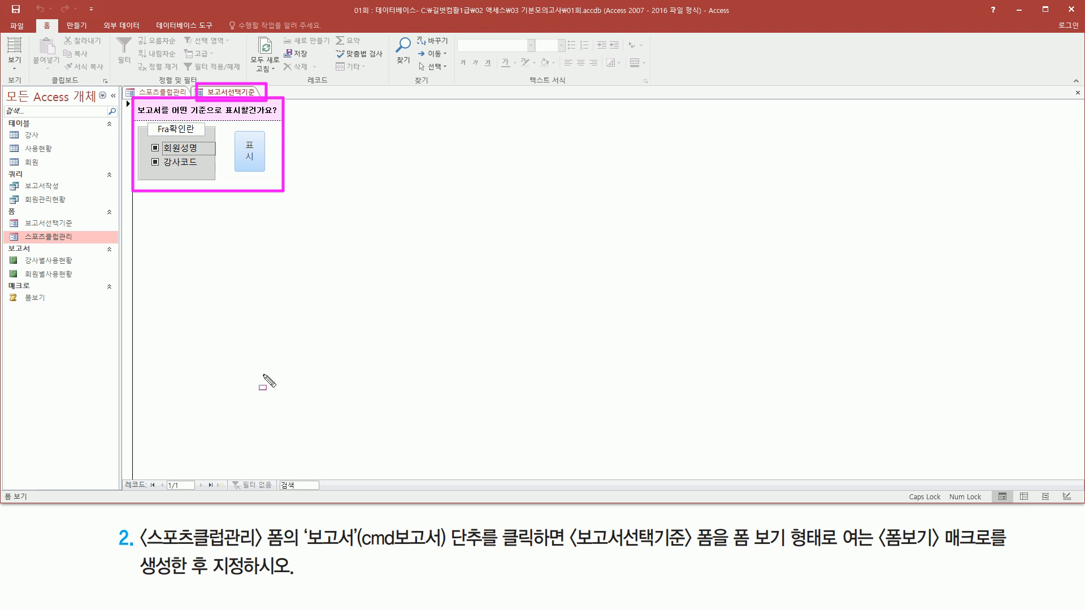
key(Escape)
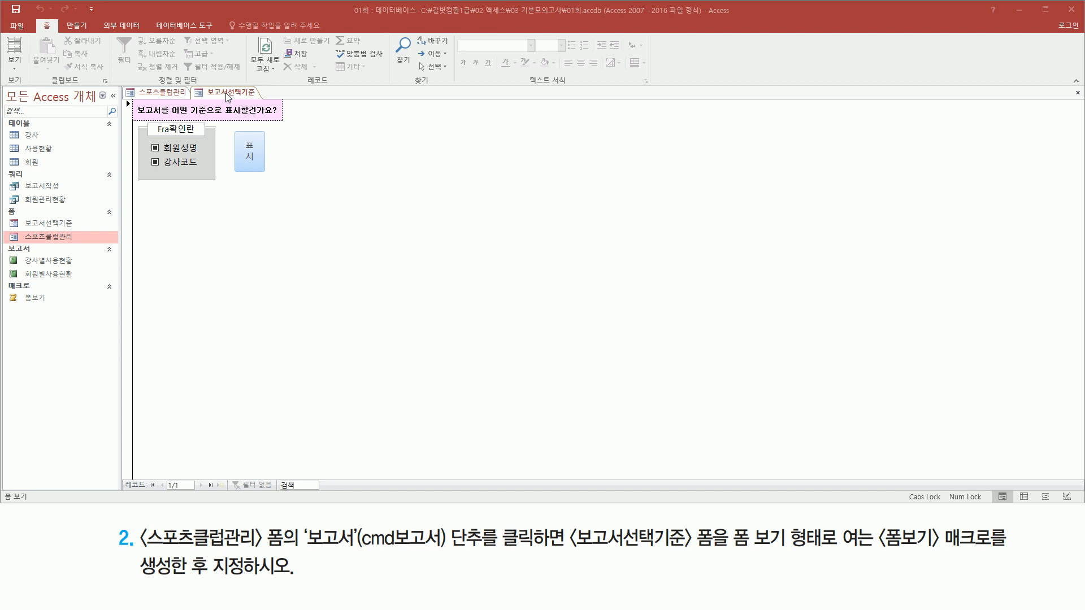
- Close the 보고서선택기준 form and close the 스포츠클럽관리 form, saving its design changes
right_click(227, 97)
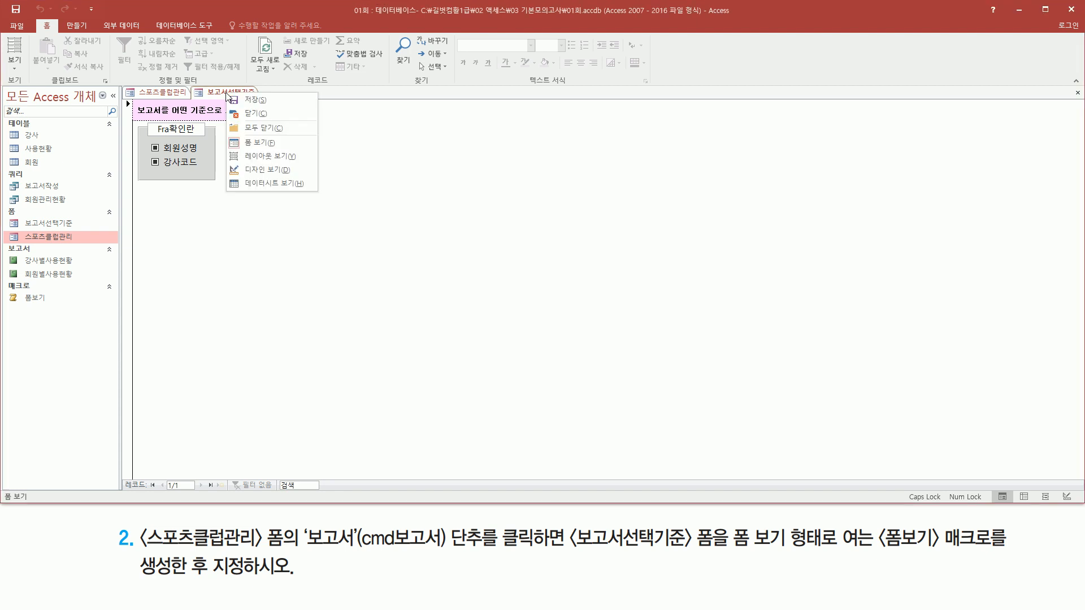
click(263, 113)
right_click(177, 95)
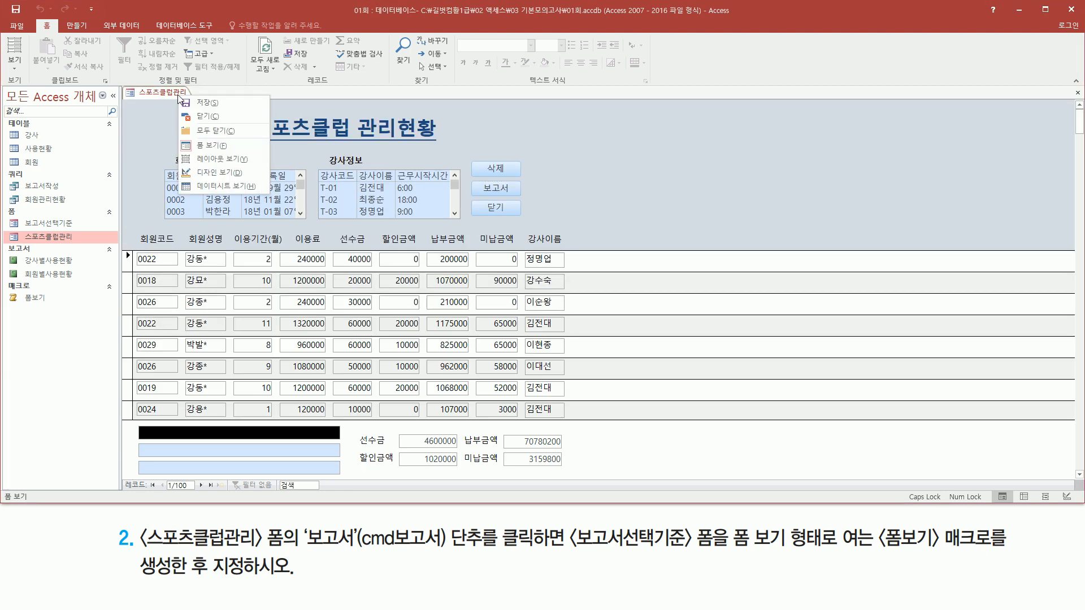
click(215, 122)
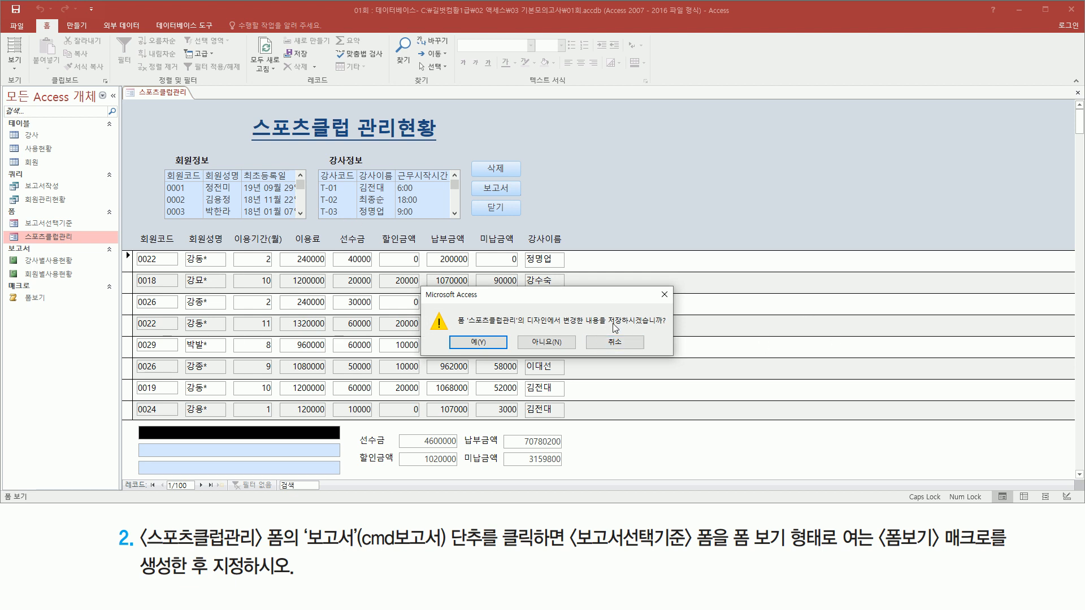
drag(604, 329, 677, 329)
drag(454, 332, 510, 355)
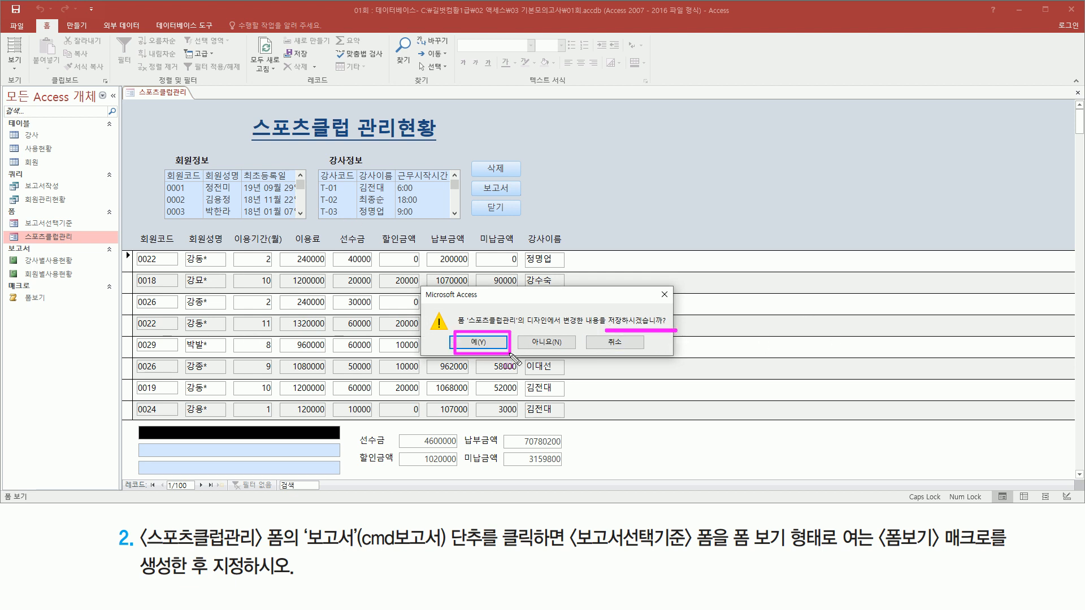
key(Escape)
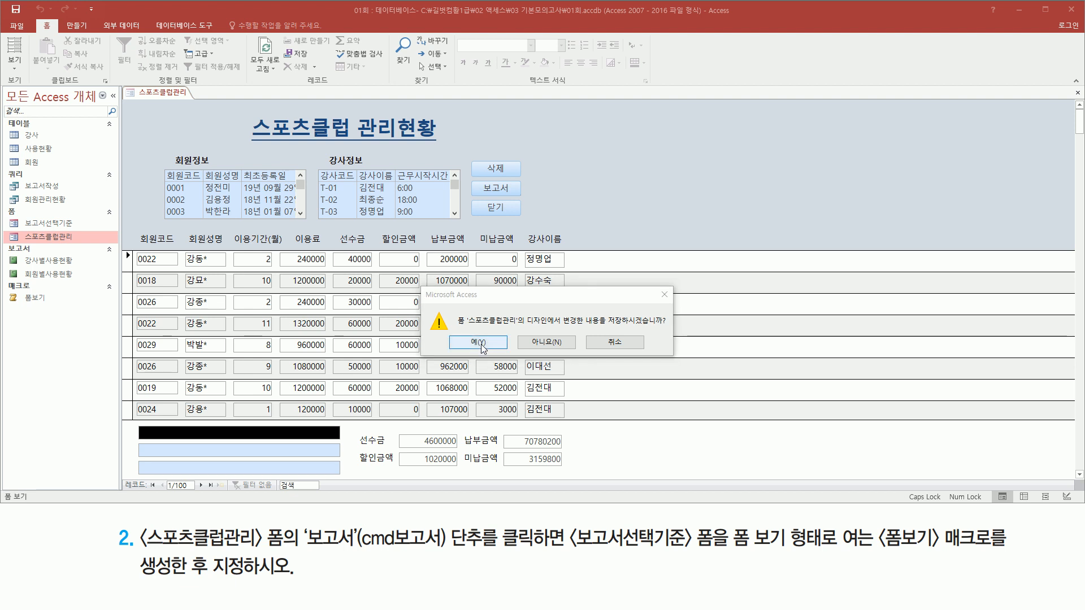
click(482, 343)
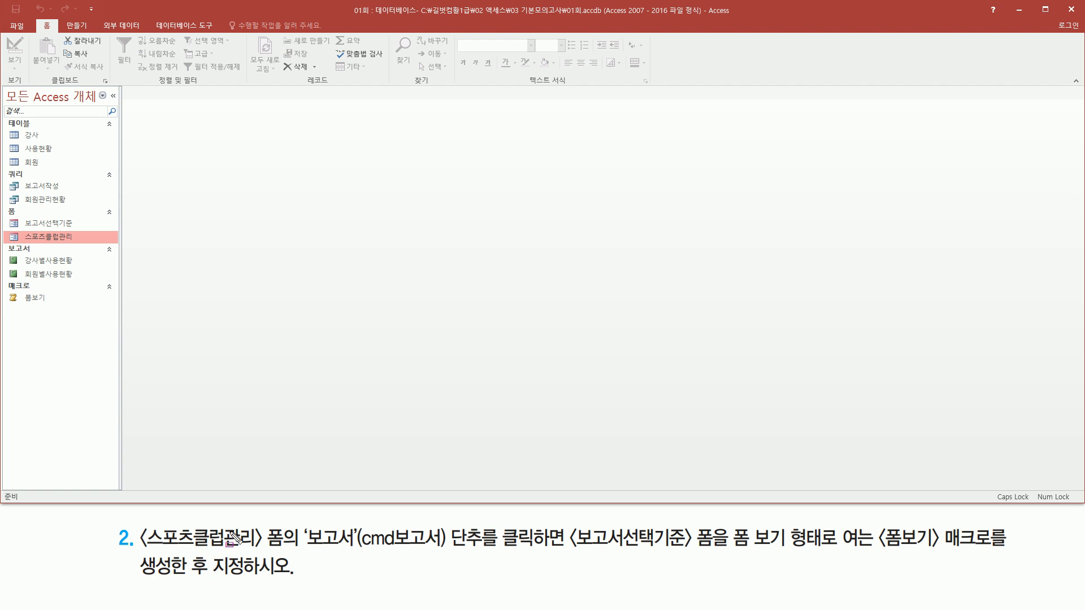
mouse_move(877, 521)
mouse_down()
mouse_move(897, 555)
mouse_move(995, 560)
mouse_up()
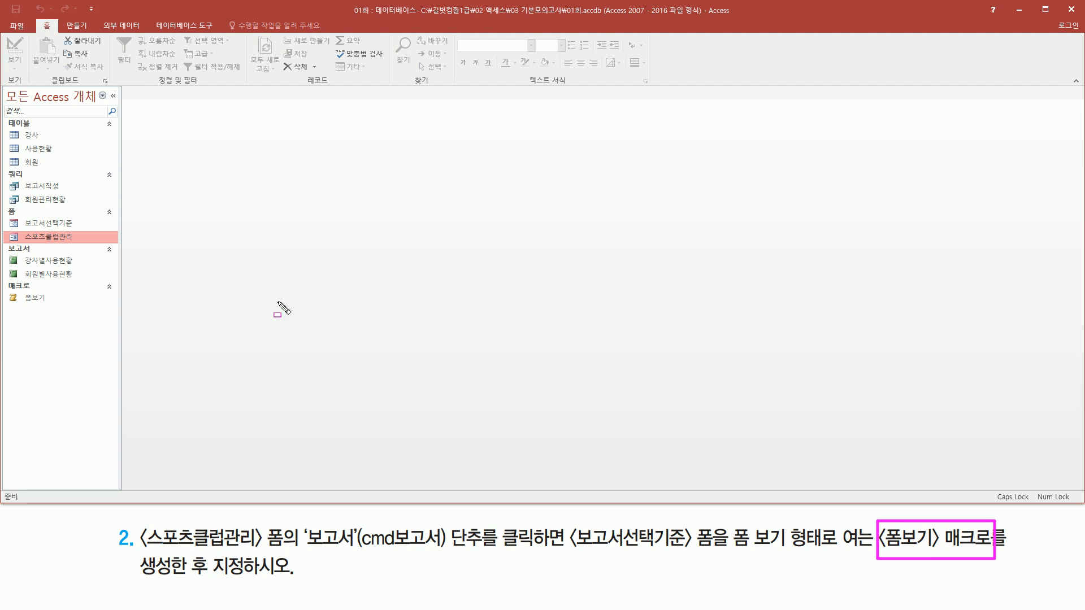
key(Escape)
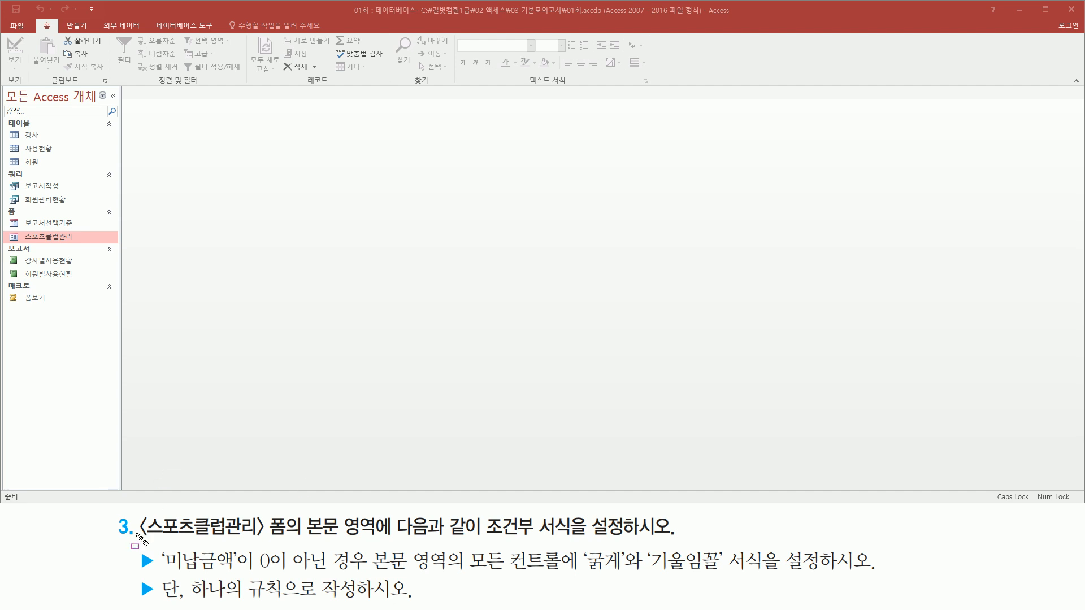
- Open the 스포츠클럽관리 form and examine its detail records and 미납금액 column against the conditional formatting task
mouse_move(139, 540)
mouse_down()
mouse_move(266, 538)
mouse_move(274, 515)
mouse_move(293, 516)
mouse_up()
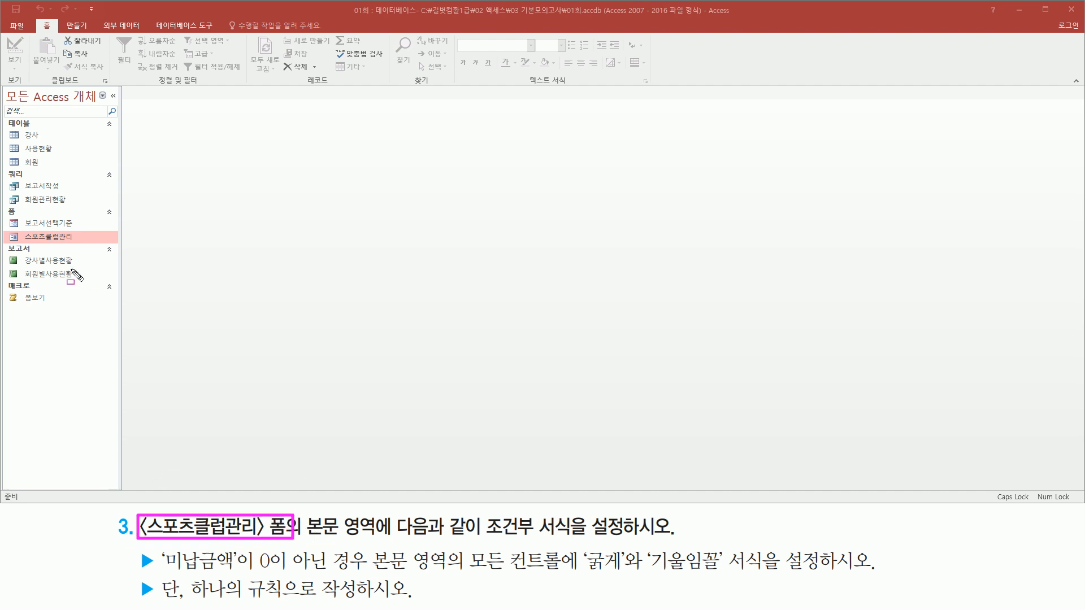
key(Escape)
double_click(42, 236)
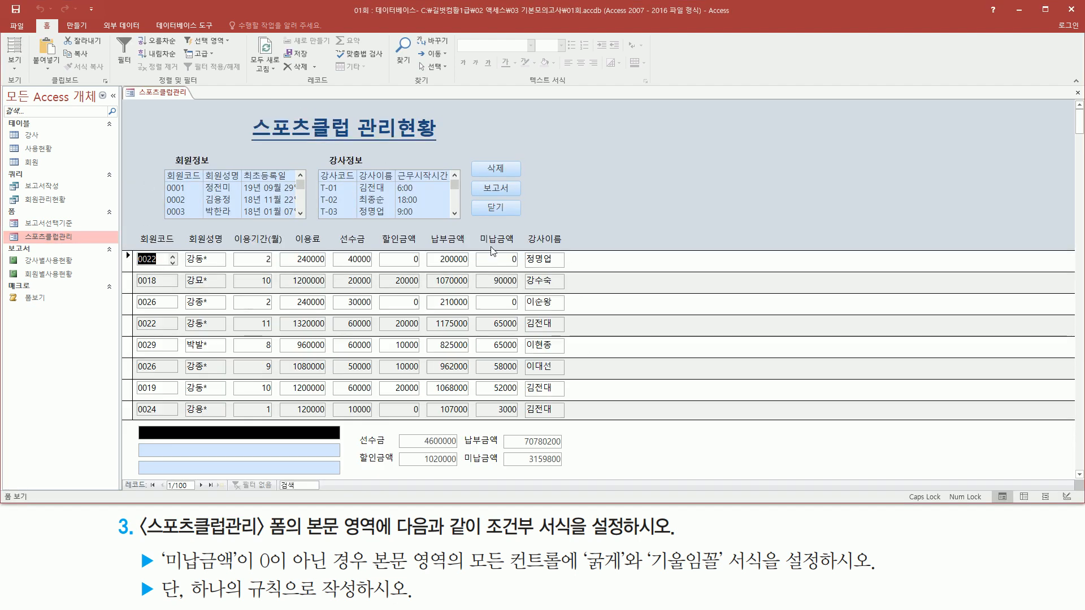
drag(298, 508, 383, 547)
mouse_move(133, 252)
mouse_down()
mouse_move(206, 373)
mouse_move(570, 419)
mouse_up()
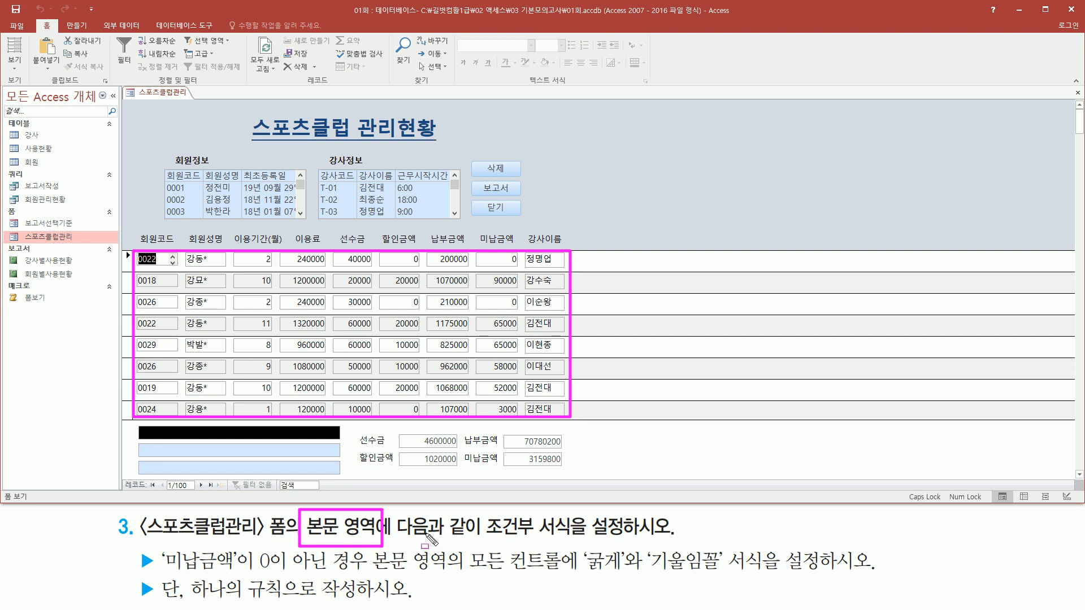
drag(478, 539, 579, 540)
drag(166, 583, 237, 572)
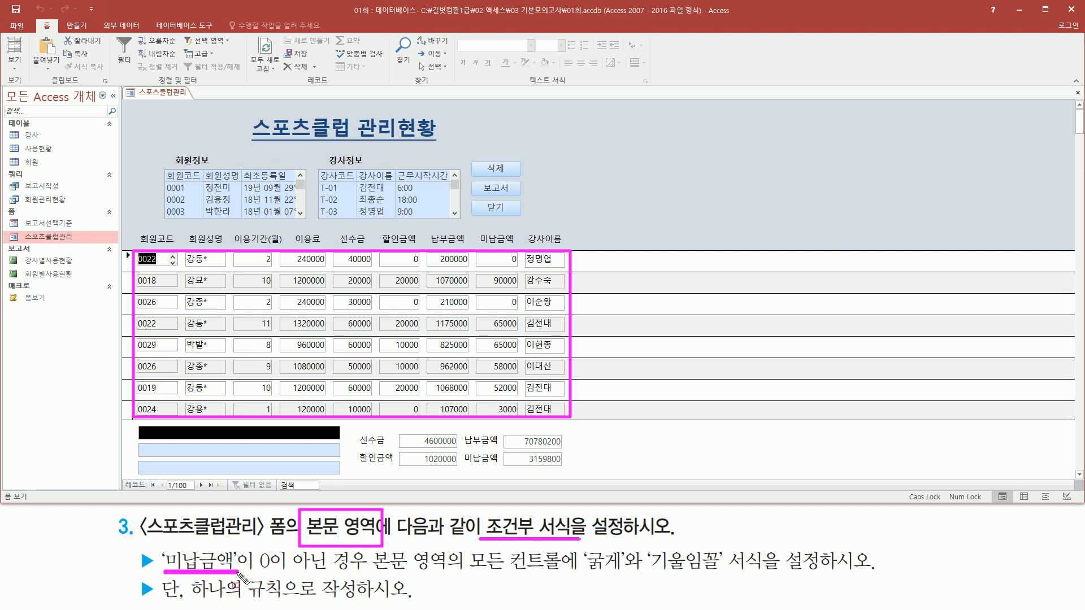
drag(477, 250, 521, 419)
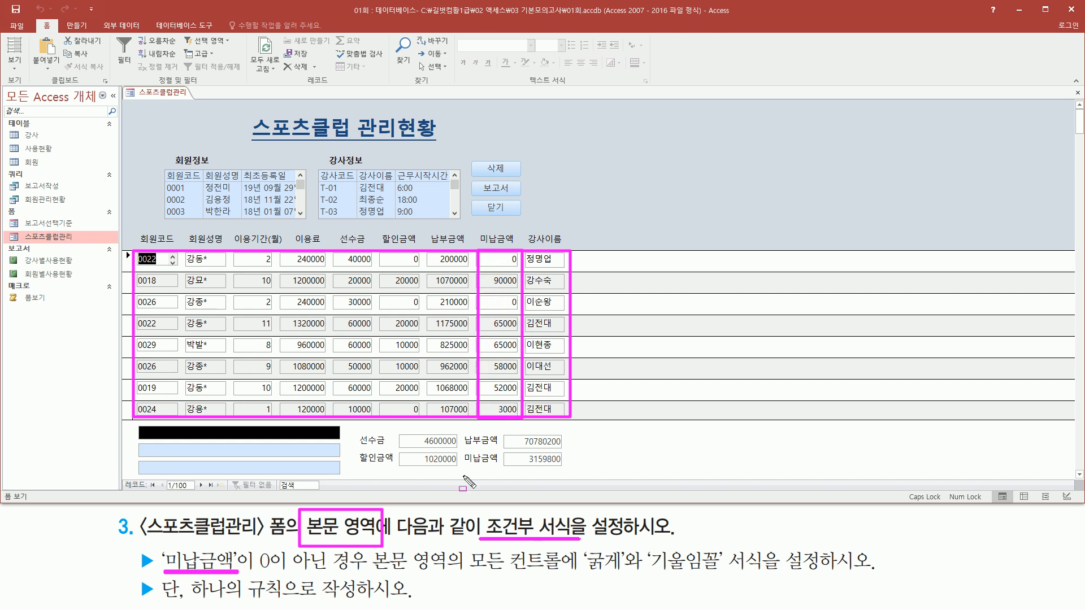
drag(255, 568, 366, 570)
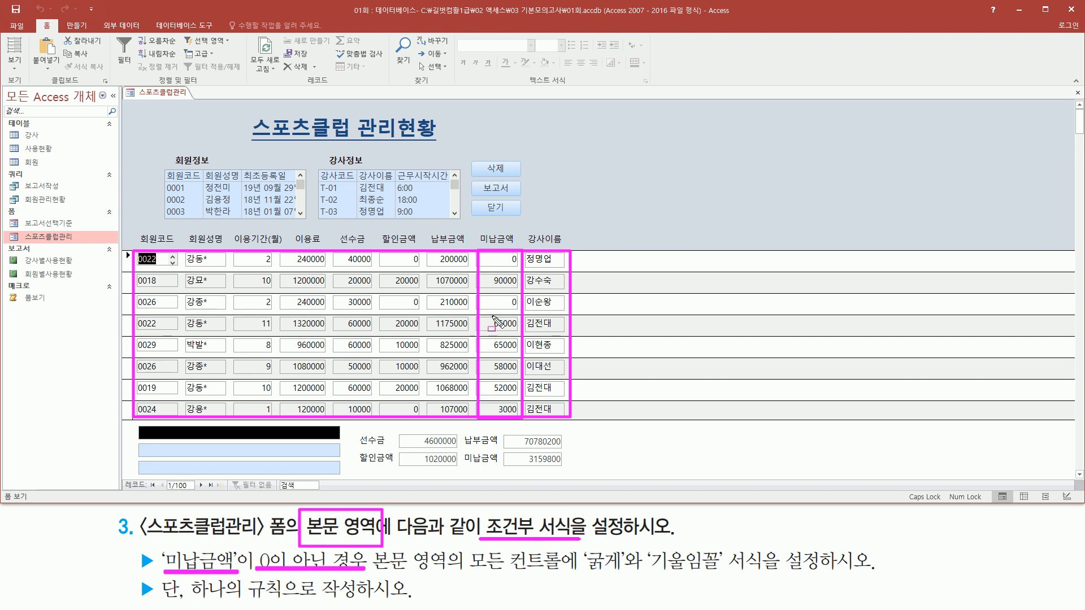
drag(374, 576, 726, 576)
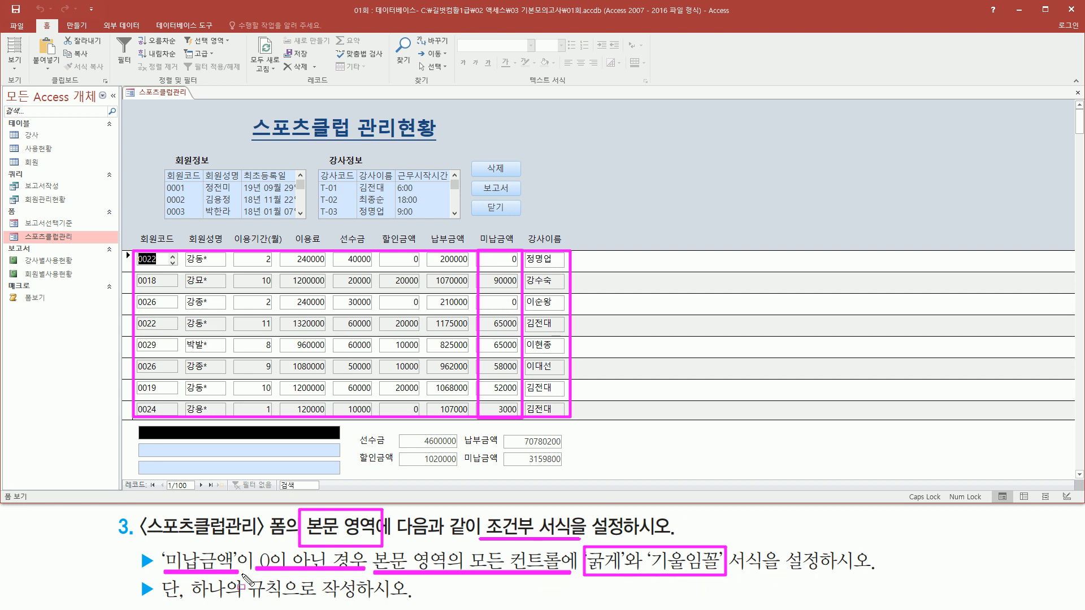
drag(185, 600, 411, 600)
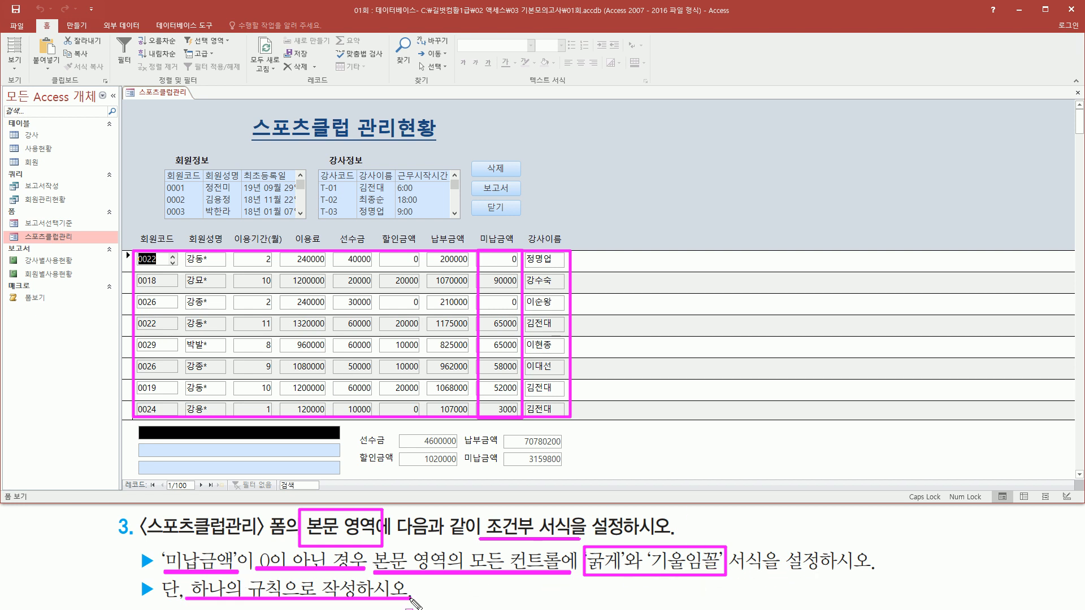
key(Escape)
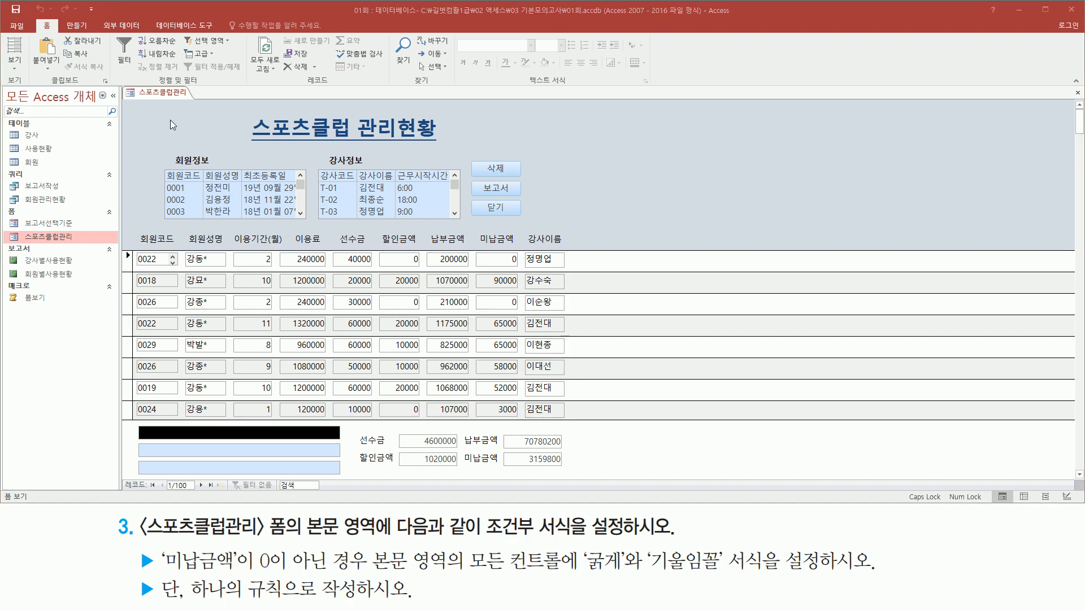
- Switch the 스포츠클럽관리 form to Design view (디자인 보기) and select all controls in the detail section (본문)
right_click(162, 94)
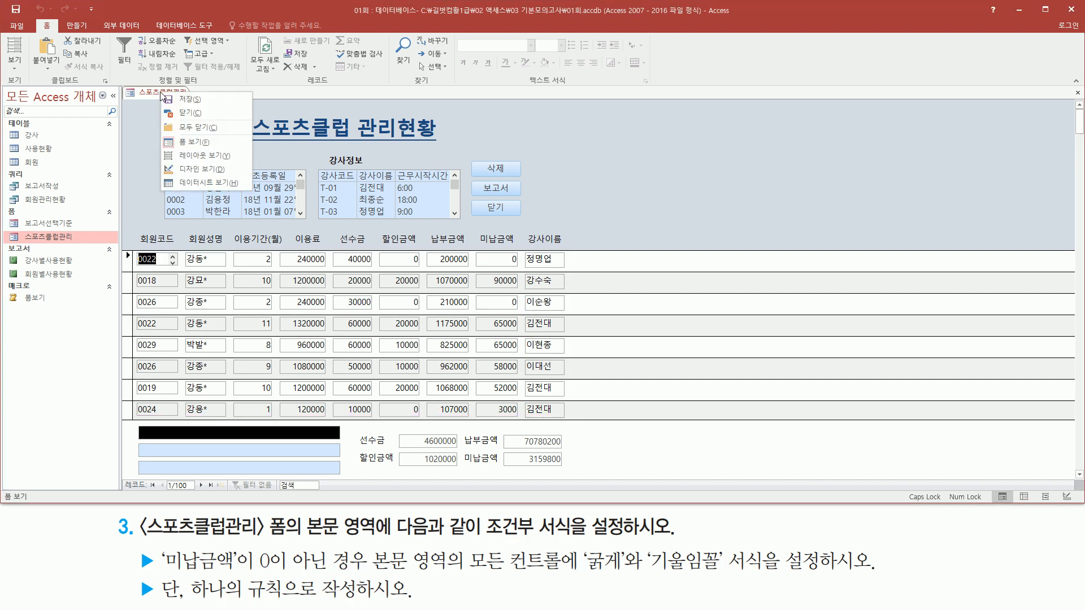
click(195, 168)
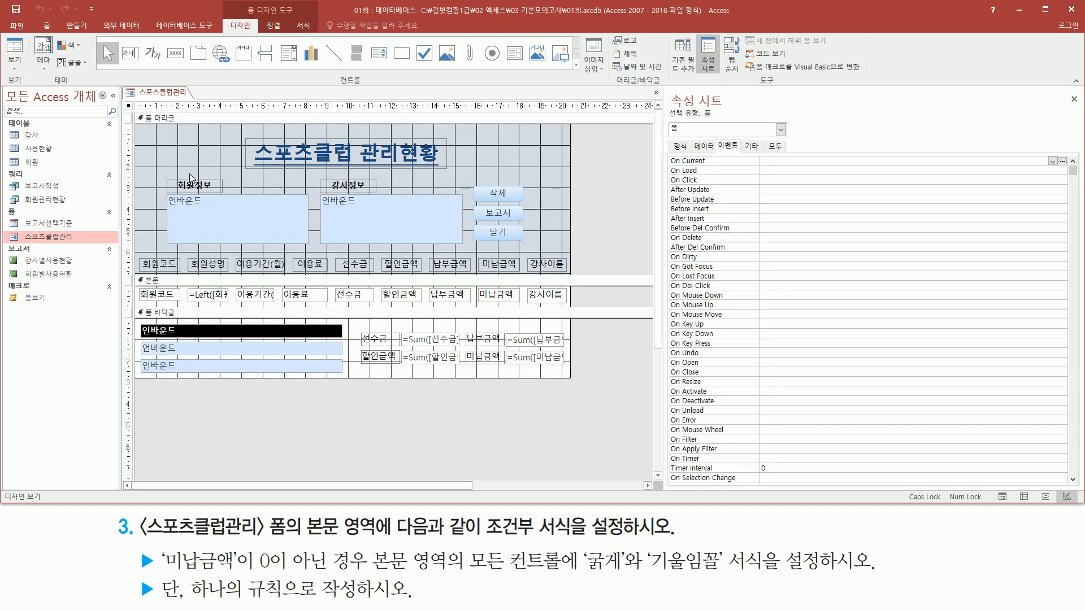
drag(137, 282, 575, 305)
drag(582, 565, 772, 575)
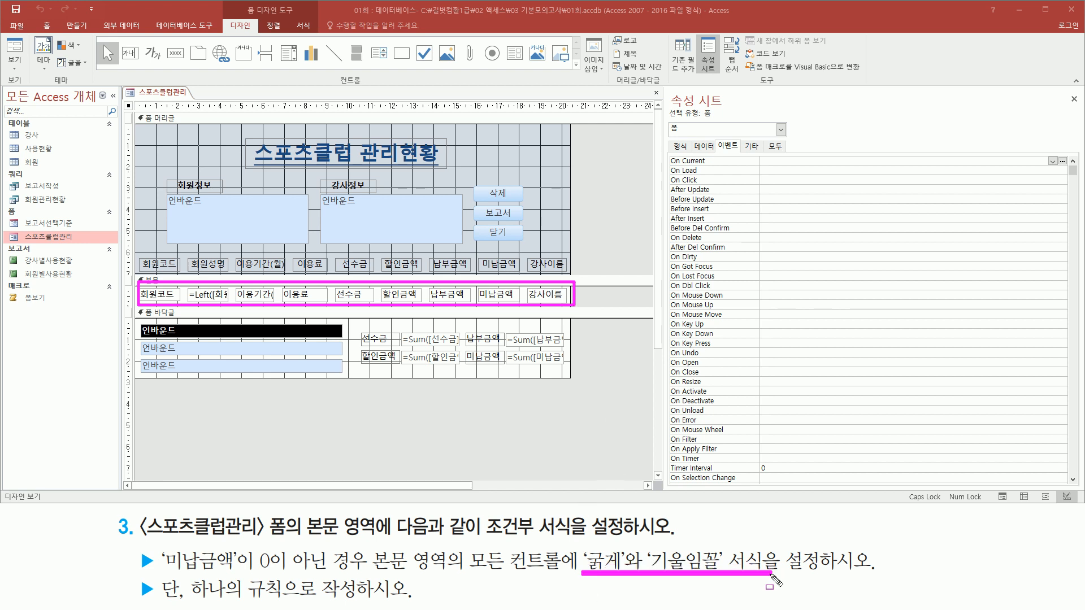
mouse_move(368, 546)
mouse_down()
mouse_move(402, 571)
mouse_move(458, 574)
mouse_up()
drag(369, 546, 562, 575)
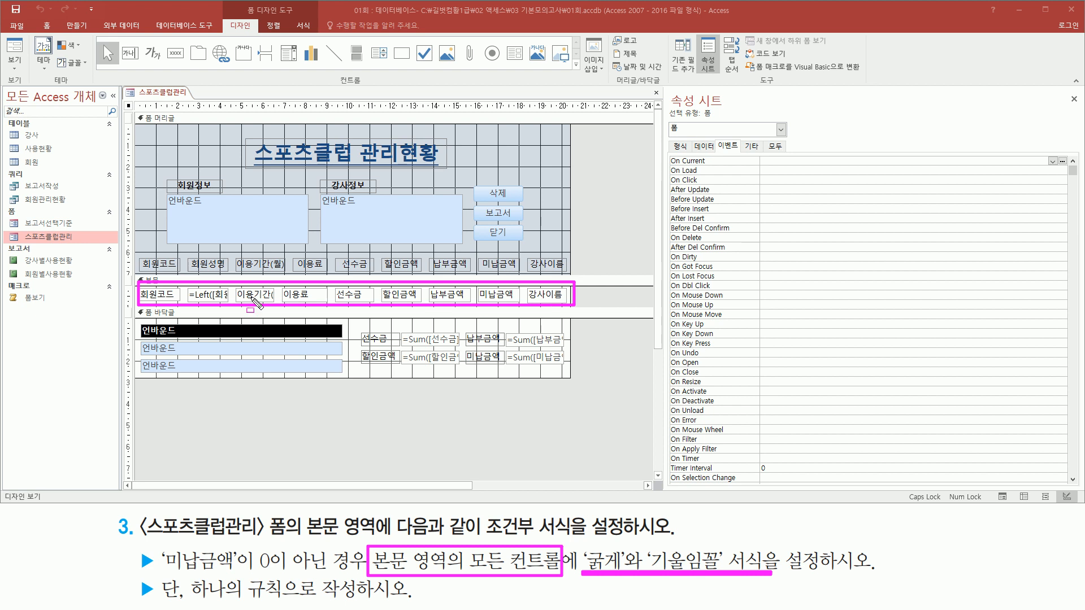
drag(123, 284, 134, 308)
key(Escape)
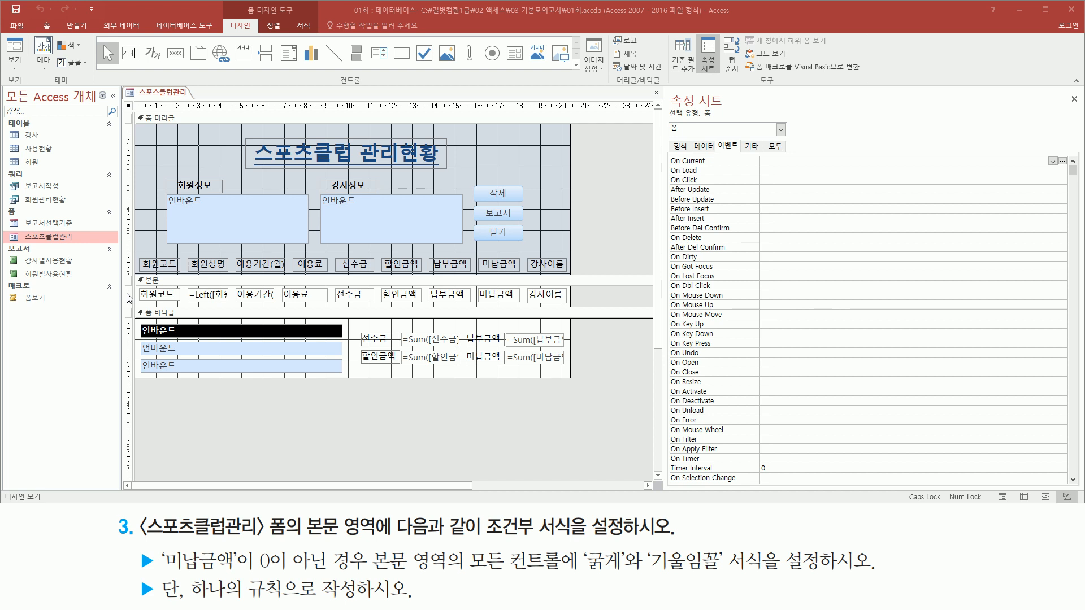
click(128, 294)
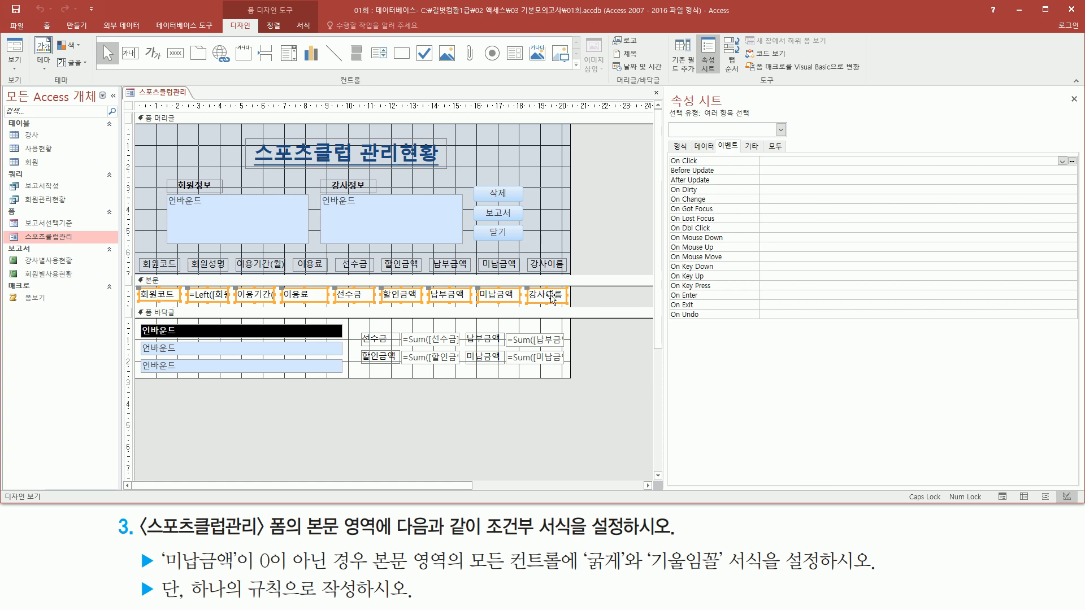
- Open the Conditional Formatting Rules Manager (조건부 서식 규칙 관리자) for the selected detail section controls
mouse_move(483, 516)
mouse_down()
mouse_move(571, 525)
mouse_move(571, 542)
mouse_up()
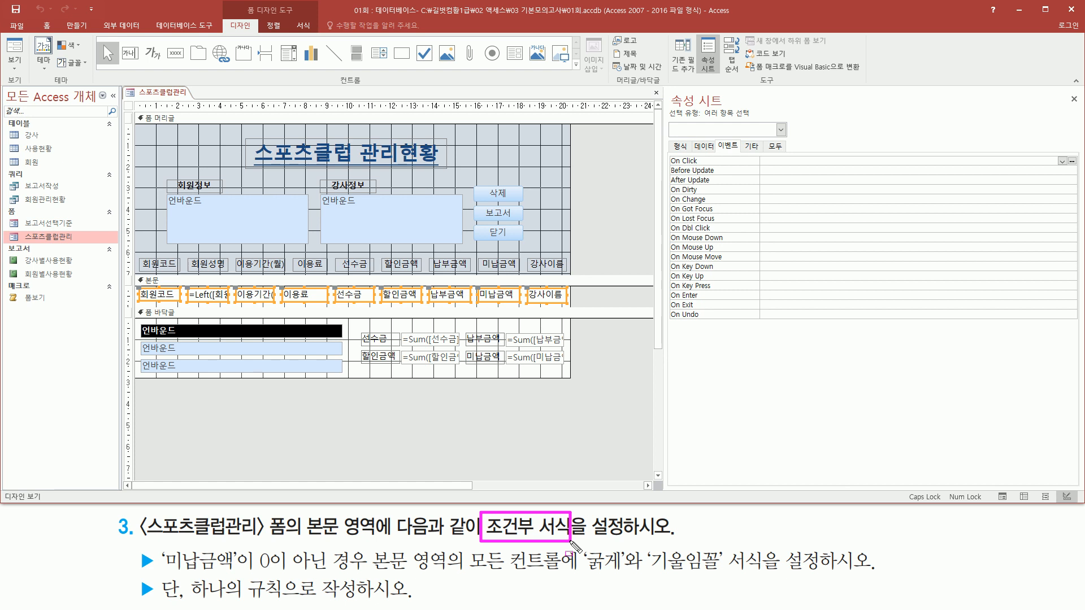
drag(241, 3, 313, 32)
key(Escape)
click(305, 25)
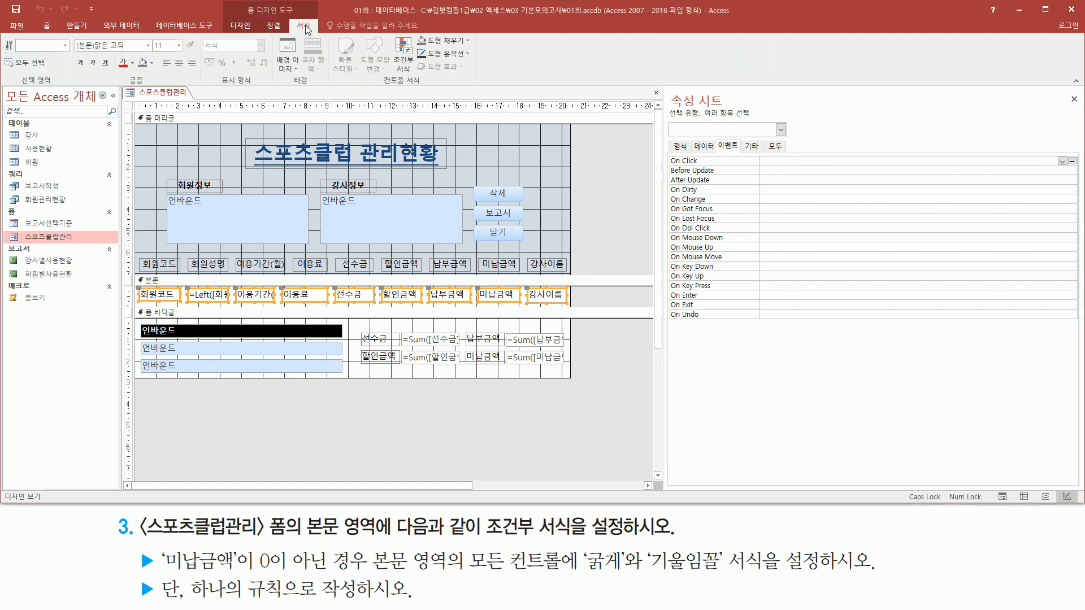
mouse_move(375, 87)
mouse_down()
mouse_move(428, 88)
mouse_move(425, 77)
mouse_up()
key(Escape)
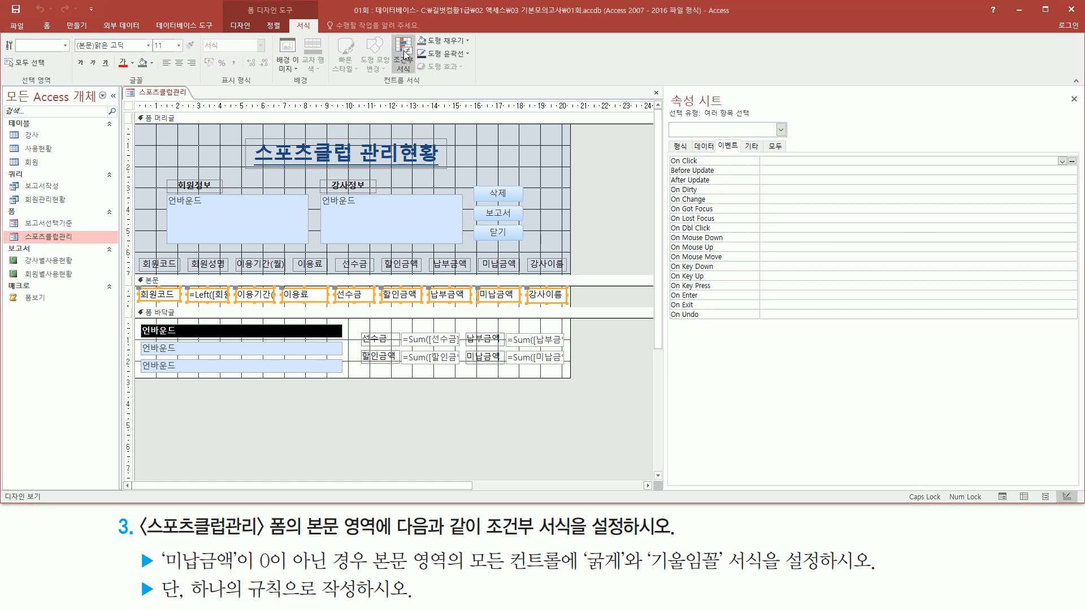
click(404, 55)
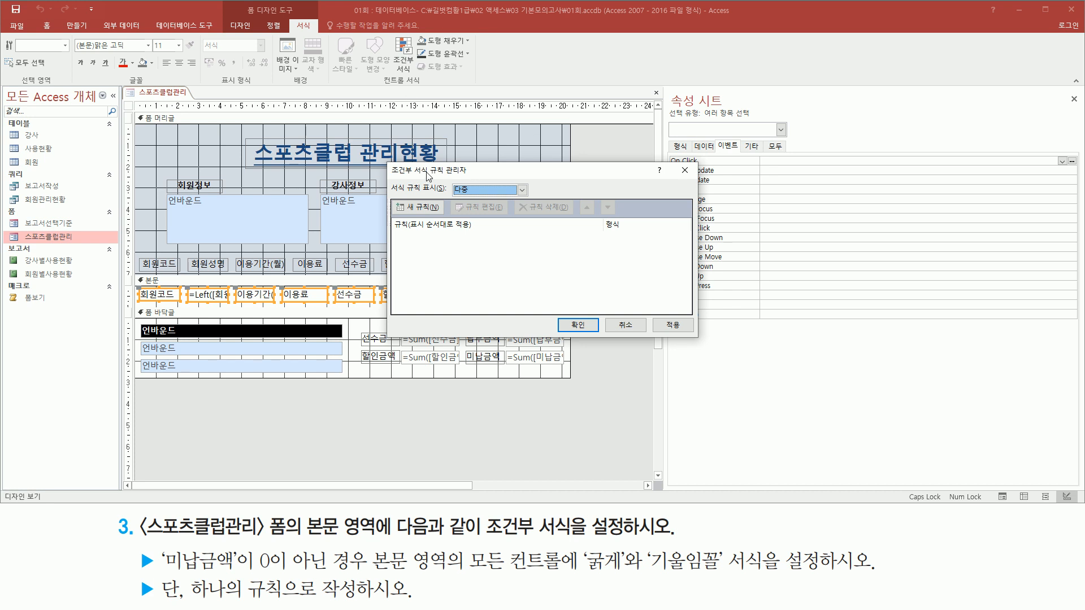
mouse_move(389, 165)
mouse_down()
mouse_move(396, 198)
mouse_move(704, 343)
mouse_up()
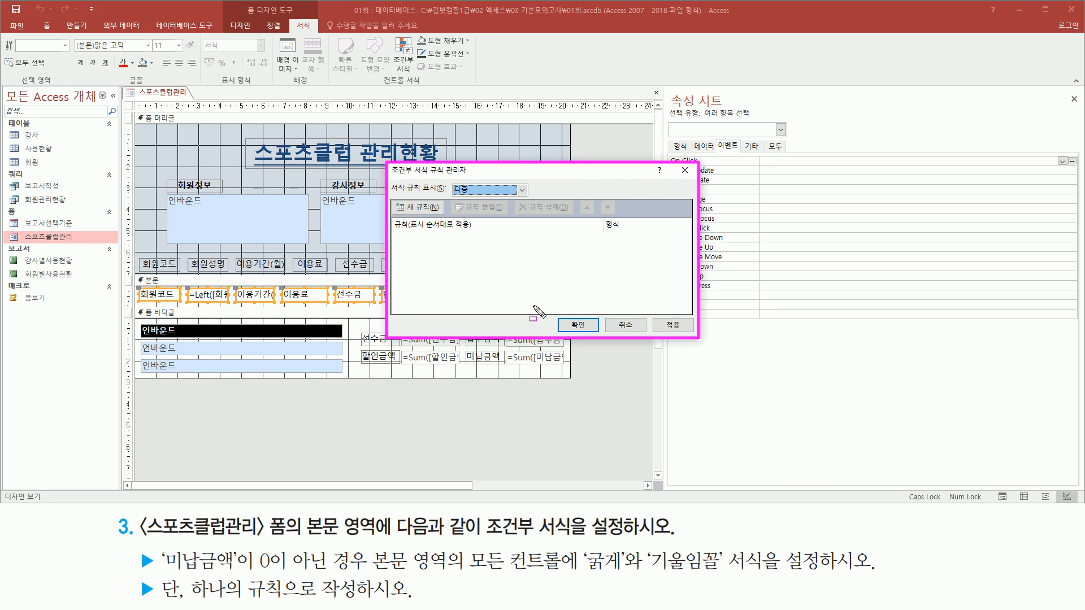
- Start a new conditional formatting rule of the type 현재 레코드의 값 확인 또는 식 사용 for the selected detail controls
drag(393, 199, 446, 217)
click(424, 208)
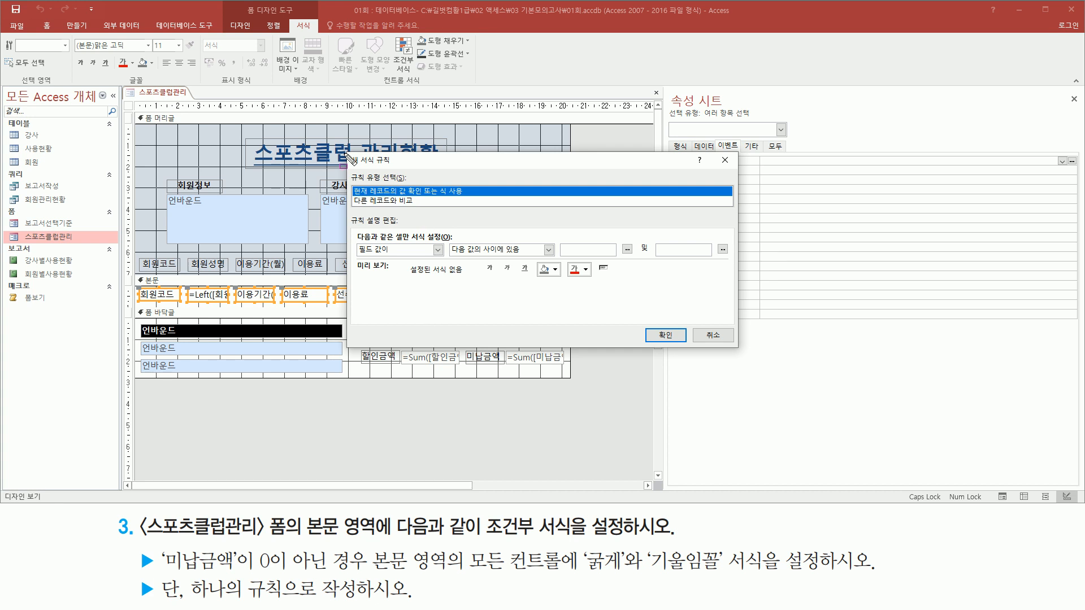
mouse_move(348, 149)
mouse_down()
mouse_move(361, 264)
mouse_move(739, 348)
mouse_up()
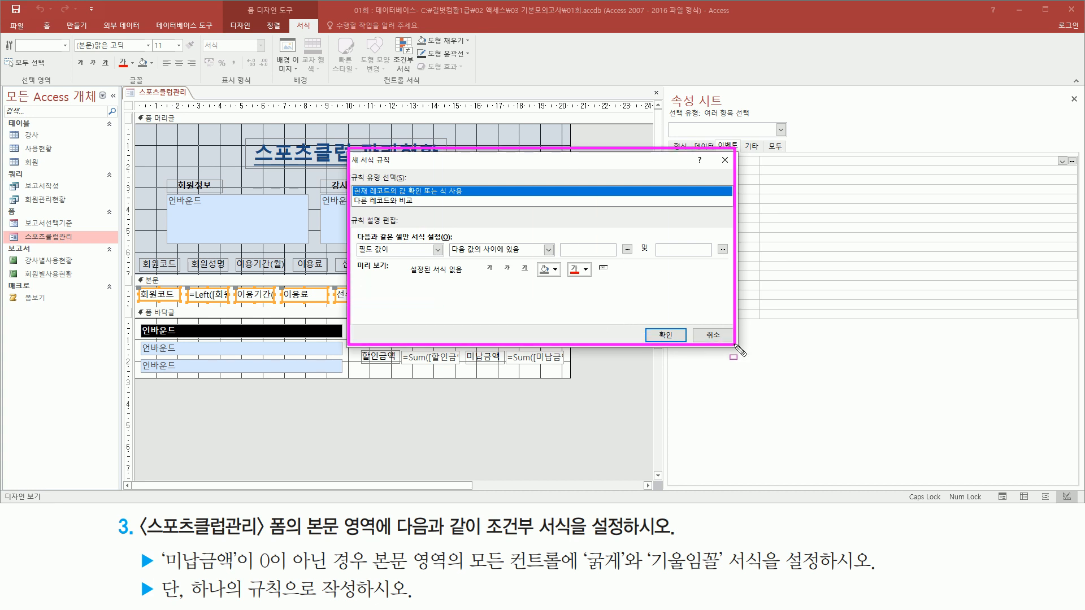
key(ctrl+z)
drag(348, 170, 416, 184)
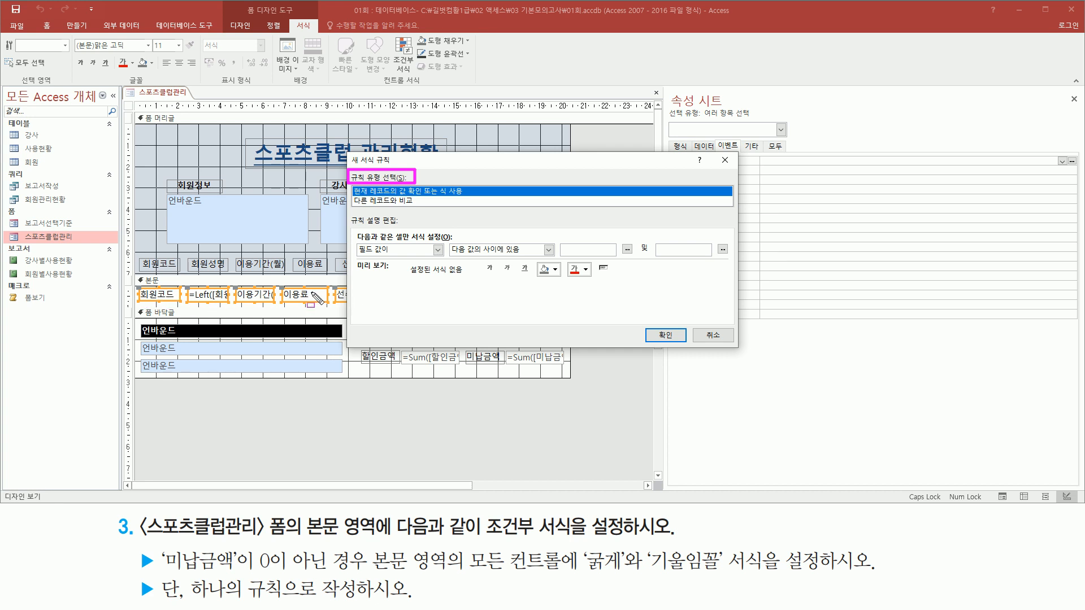
drag(154, 542, 240, 578)
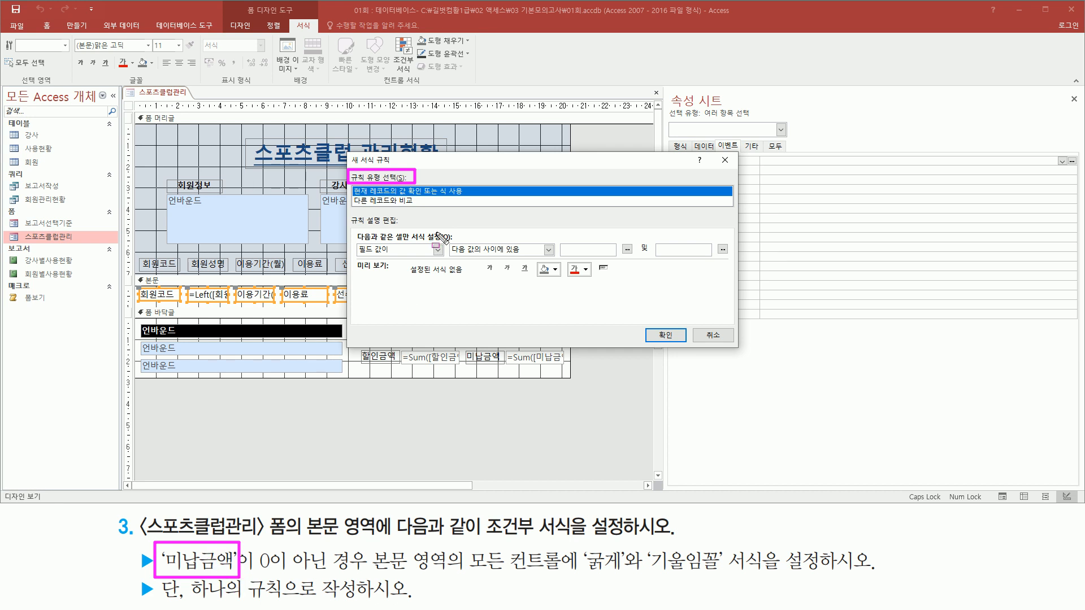
drag(255, 569, 344, 569)
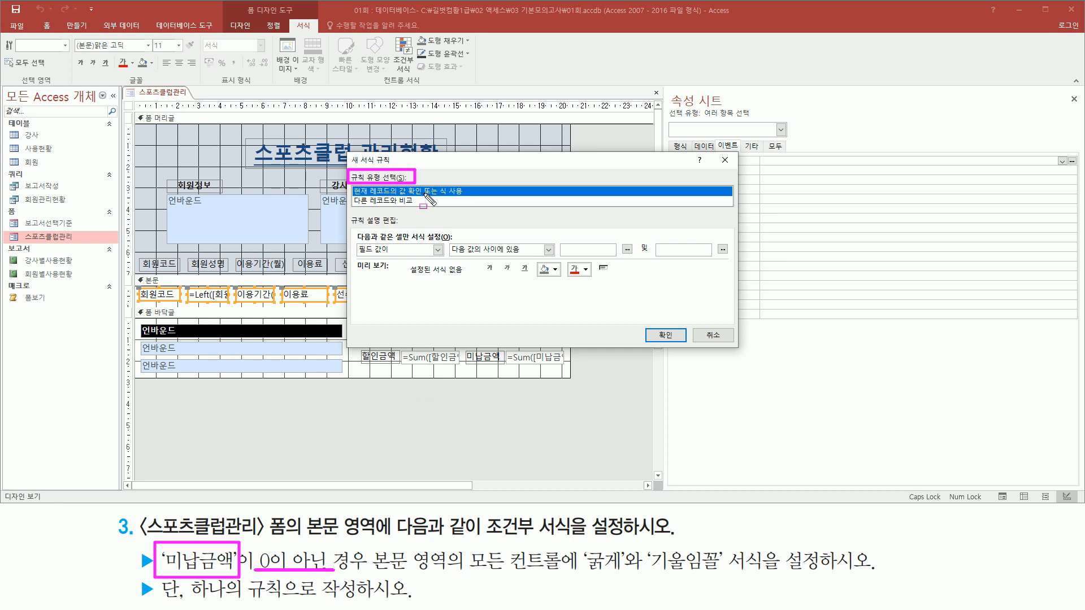
drag(353, 186, 476, 198)
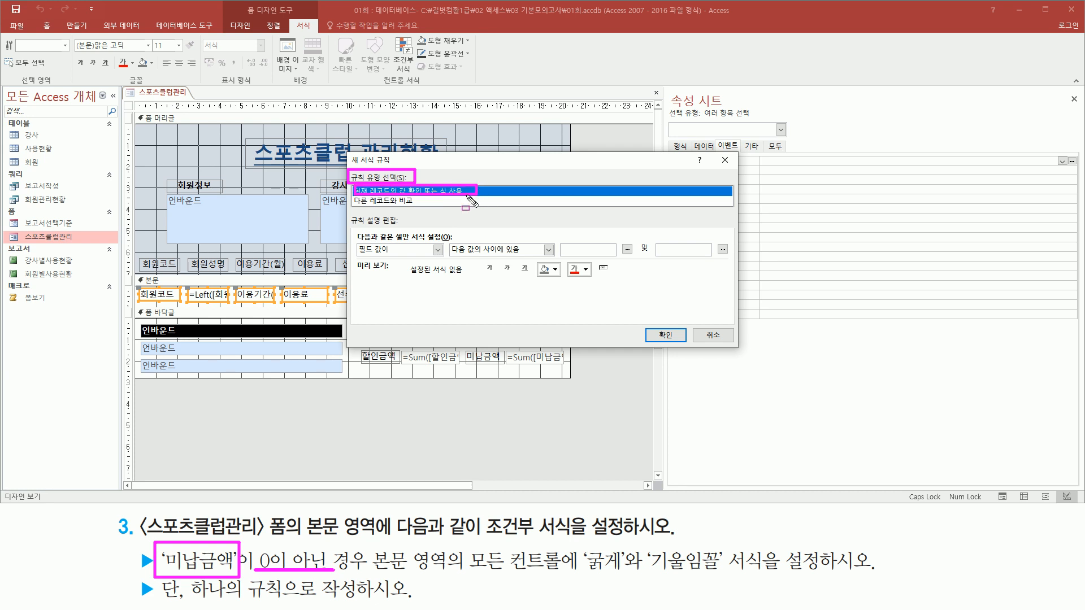
key(Escape)
click(405, 190)
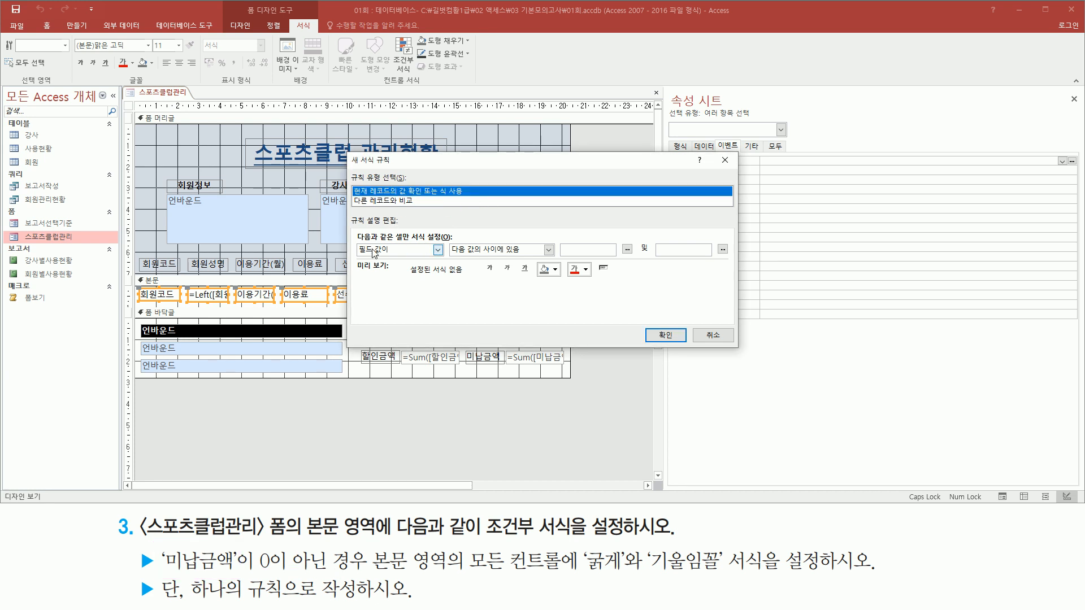
- Set the new rule's condition to 식이 with the expression [미납금액]<>0
mouse_move(354, 239)
mouse_down()
mouse_move(365, 257)
mouse_move(397, 260)
mouse_up()
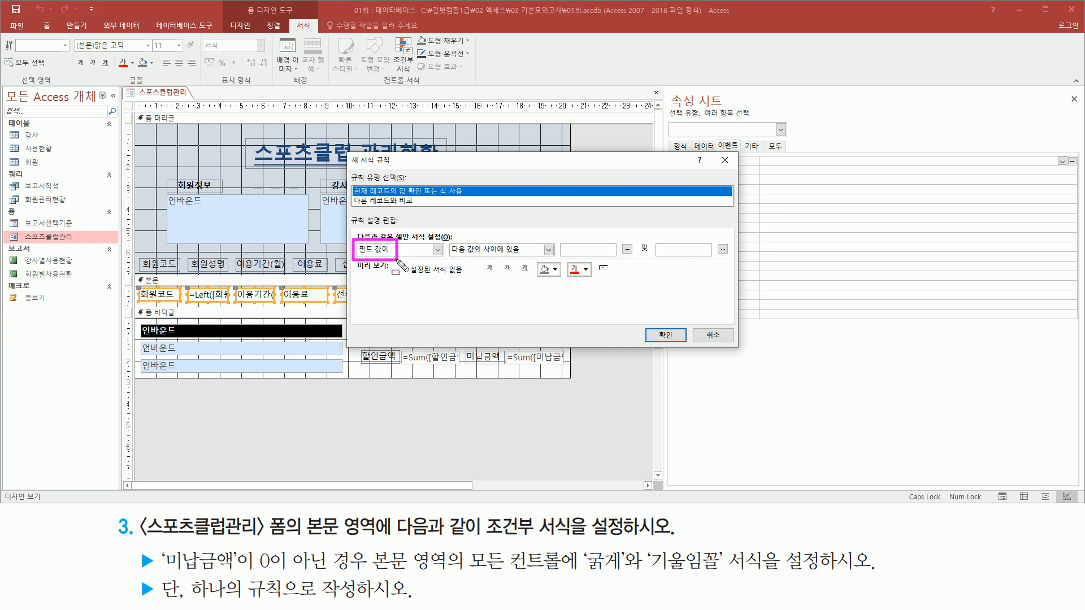
key(Escape)
click(416, 249)
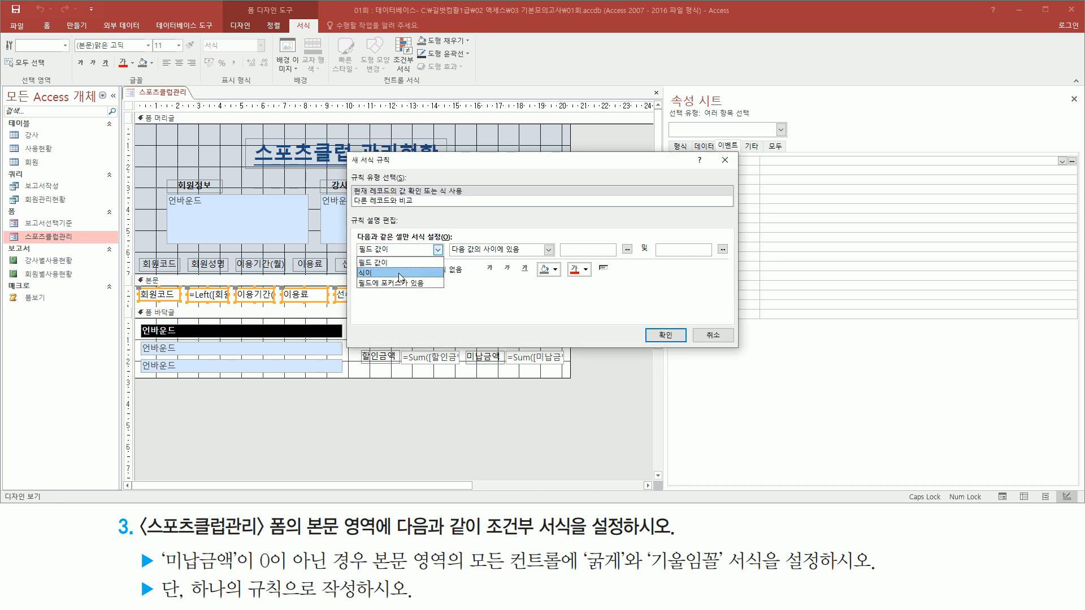
click(399, 273)
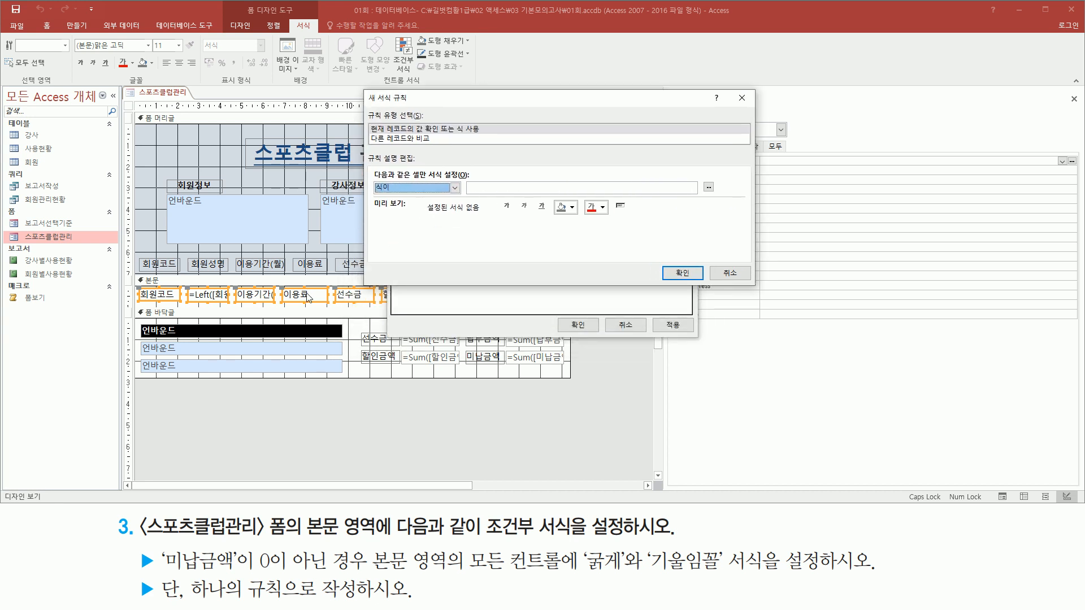
drag(134, 283, 489, 305)
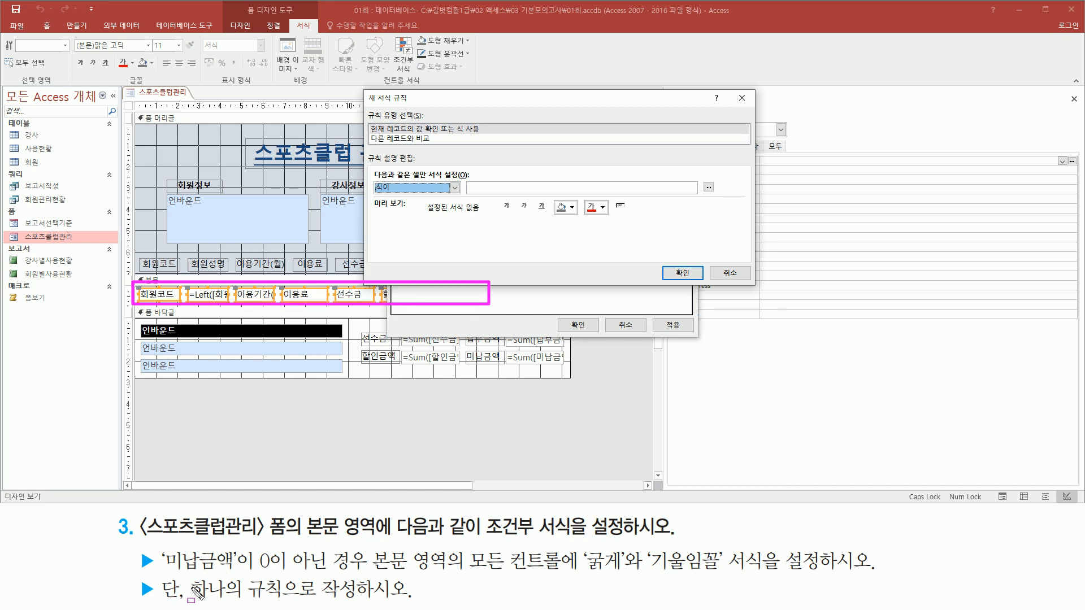
mouse_move(161, 578)
mouse_down()
mouse_move(249, 565)
mouse_move(249, 541)
mouse_up()
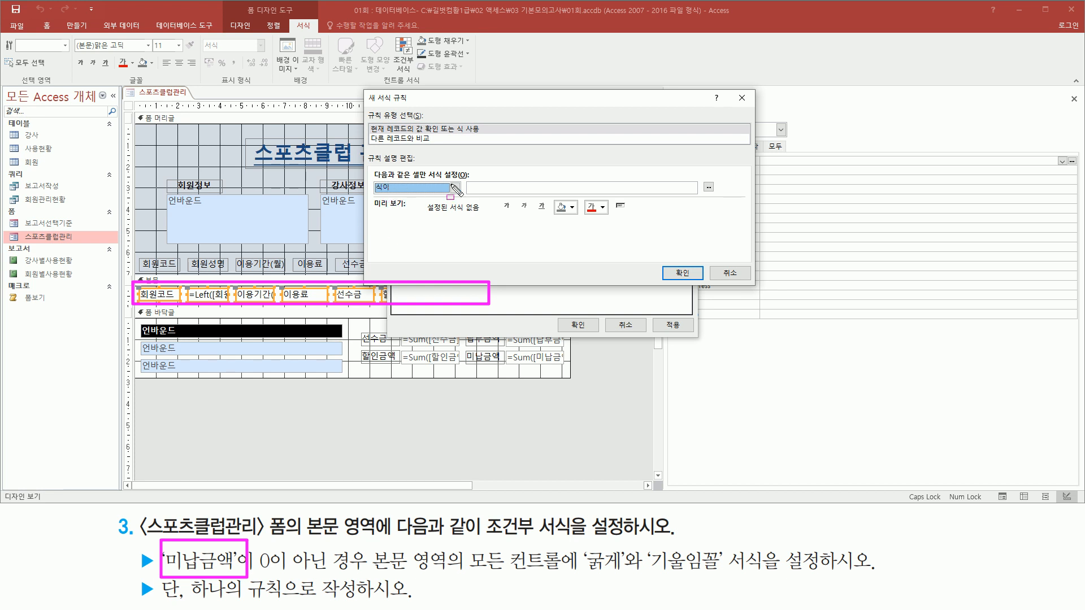
click(493, 186)
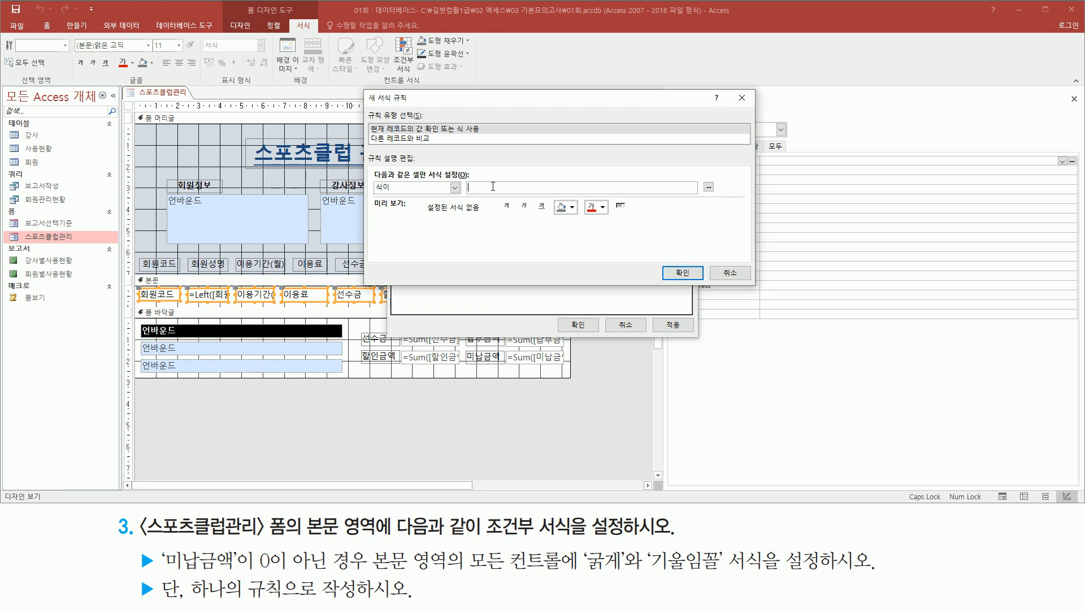
text([미납금액)
key(BackSpace)
text(<>0)
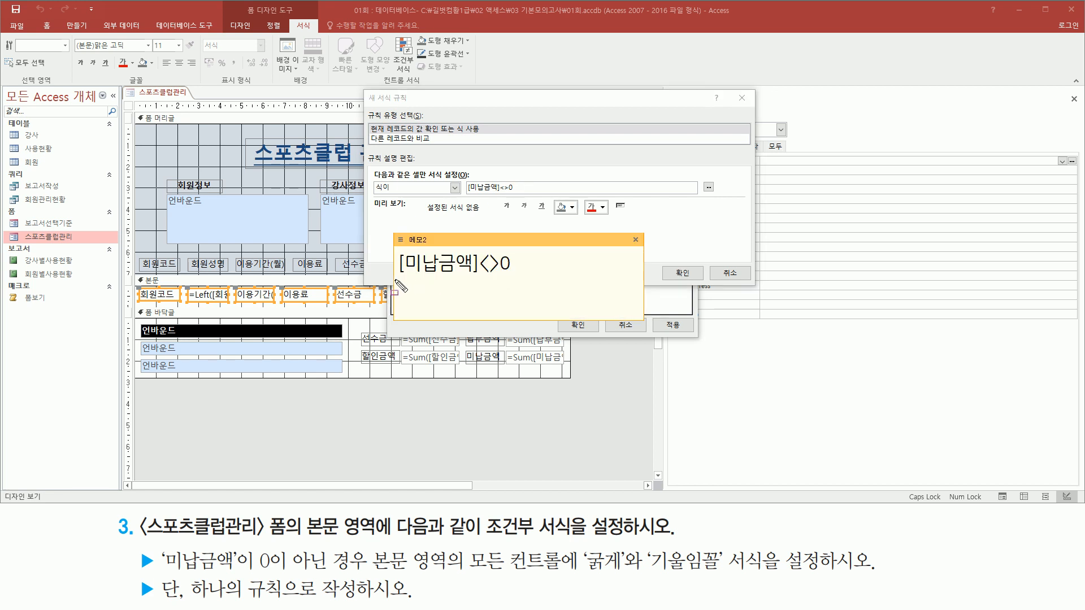
mouse_move(395, 280)
mouse_down()
mouse_move(541, 277)
mouse_move(538, 248)
mouse_move(530, 250)
mouse_up()
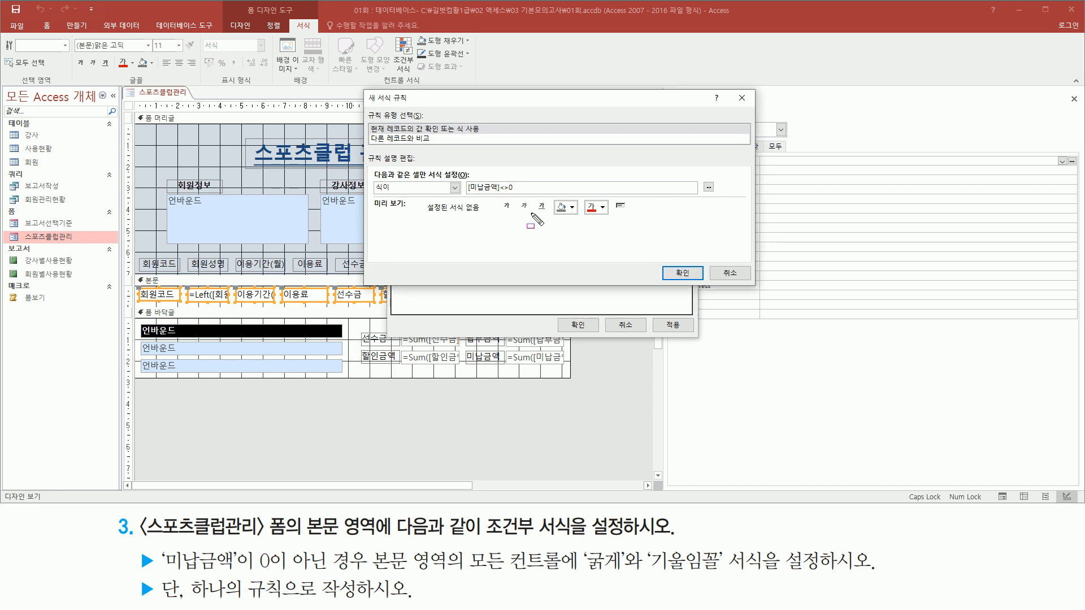
- Give the [미납금액]<>0 rule bold (굵게) and italic (기울임꼴) formatting and accept the new rule
mouse_move(582, 569)
mouse_down()
mouse_move(737, 575)
mouse_move(728, 574)
mouse_up()
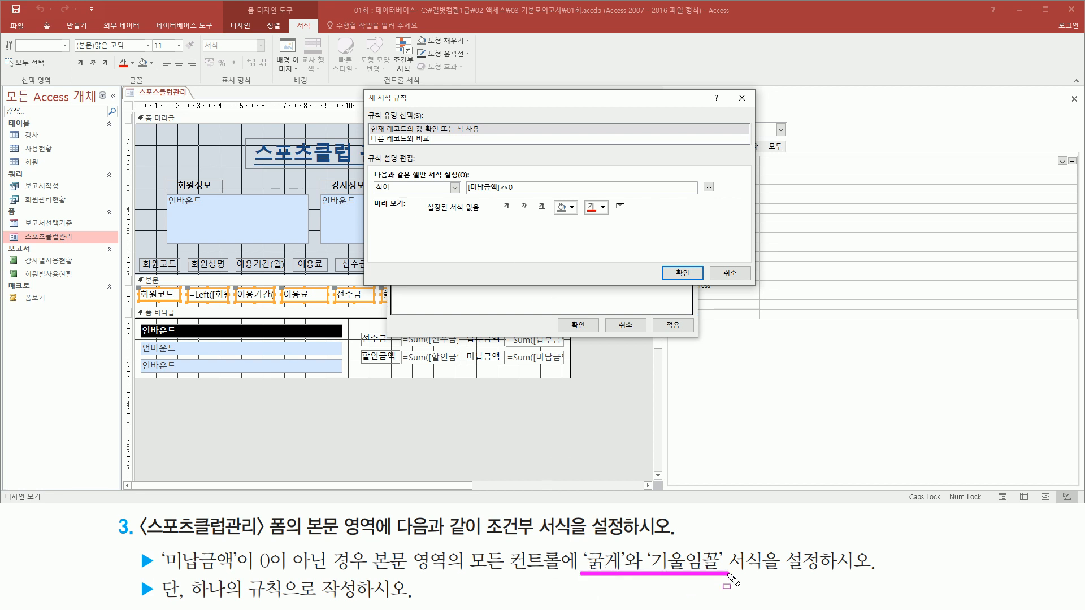
mouse_move(497, 197)
mouse_down()
mouse_move(513, 218)
mouse_move(522, 203)
mouse_move(533, 221)
mouse_up()
key(Escape)
click(507, 206)
click(524, 206)
mouse_move(494, 219)
mouse_down()
mouse_move(544, 218)
mouse_move(537, 201)
mouse_up()
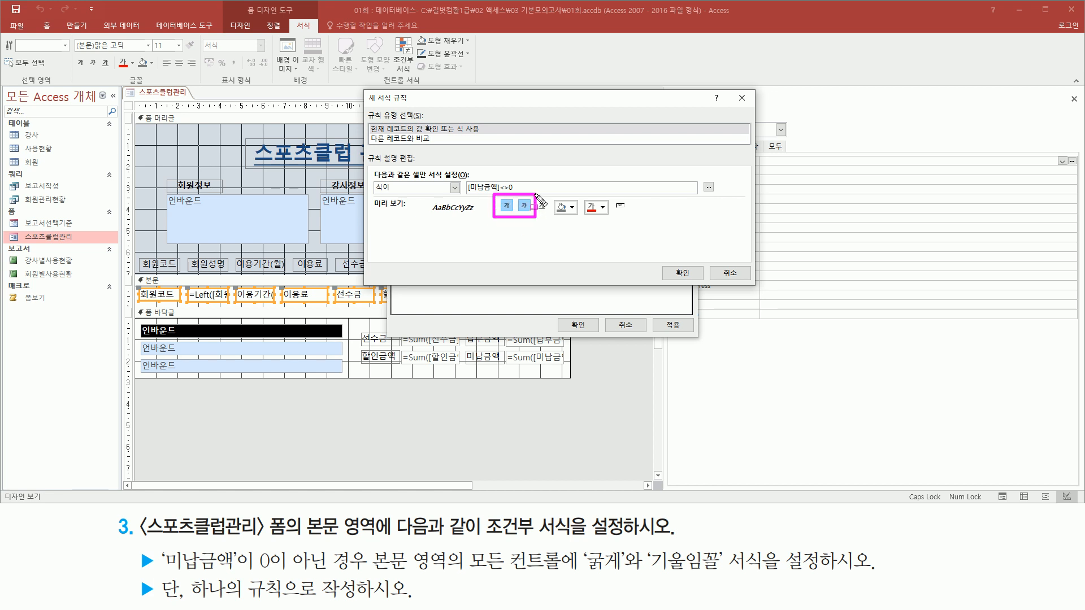
mouse_move(460, 186)
mouse_down()
mouse_move(519, 177)
mouse_move(518, 195)
mouse_up()
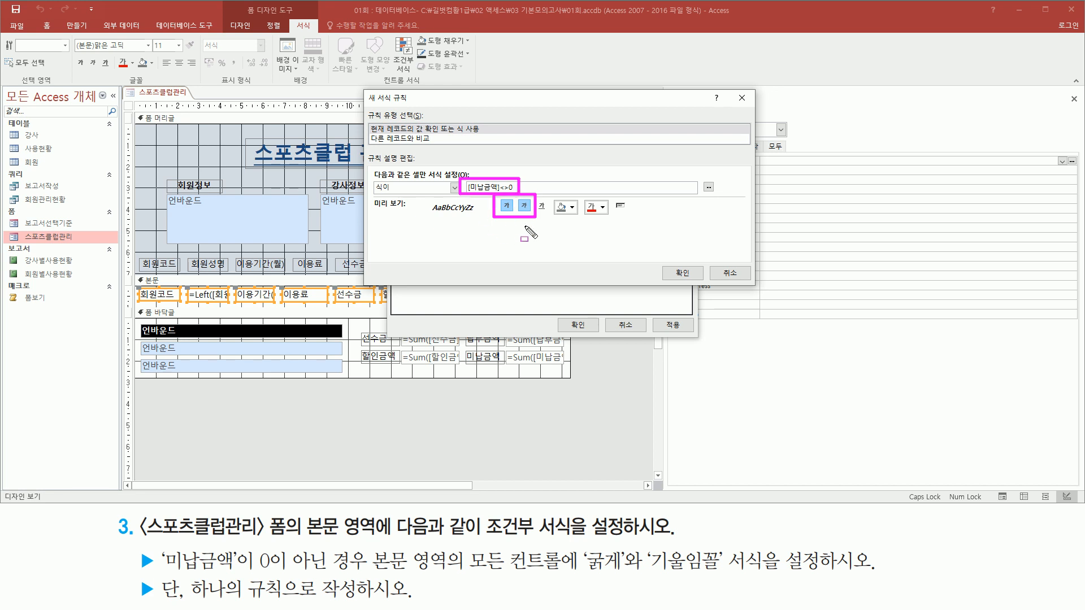
mouse_move(659, 261)
mouse_down()
mouse_move(686, 262)
mouse_move(706, 288)
mouse_up()
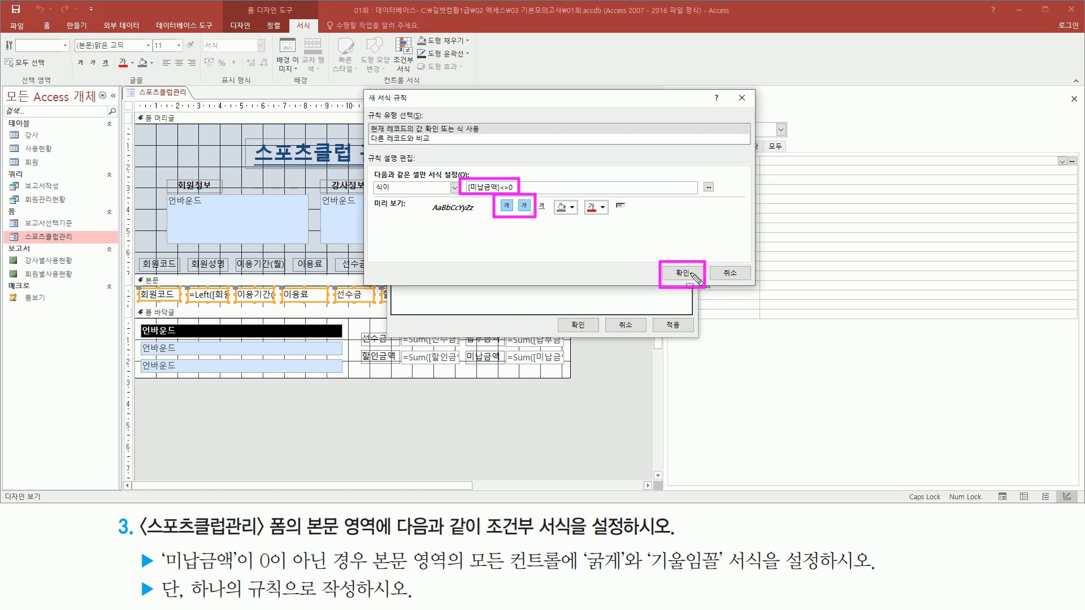
click(683, 273)
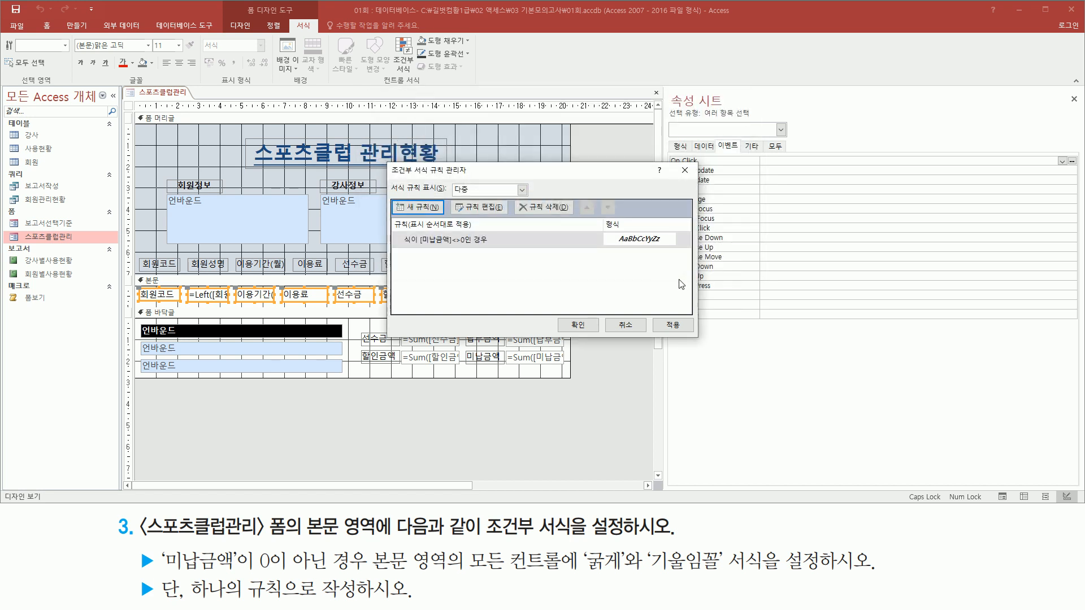
- Accept the rule list in the Conditional Formatting Rules Manager and deselect the detail section controls
mouse_move(394, 228)
mouse_down()
mouse_move(484, 251)
mouse_move(694, 255)
mouse_up()
drag(558, 316, 603, 336)
key(Escape)
click(578, 325)
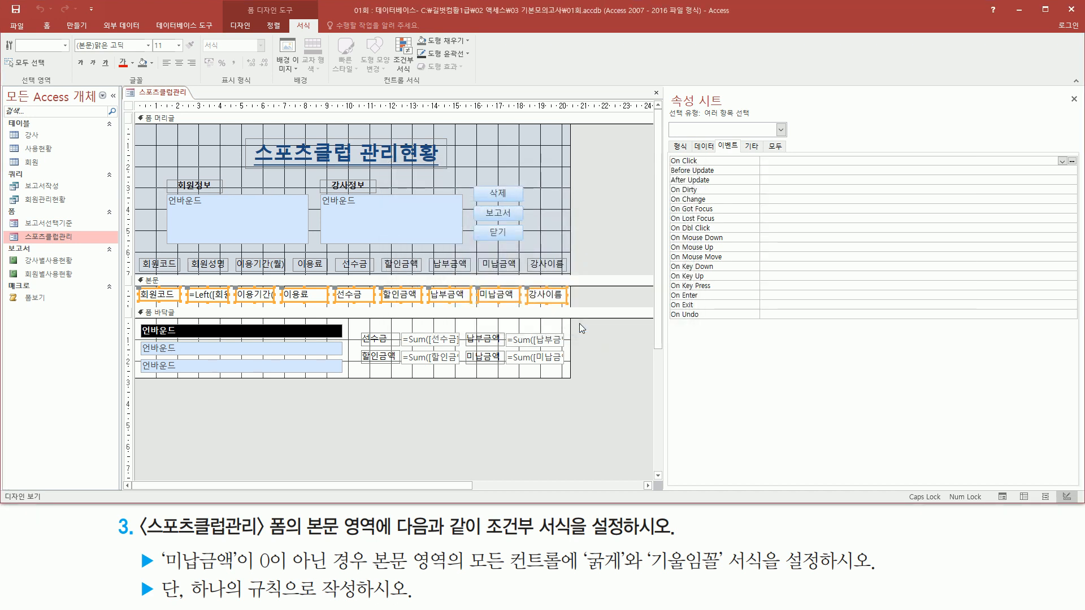
click(622, 226)
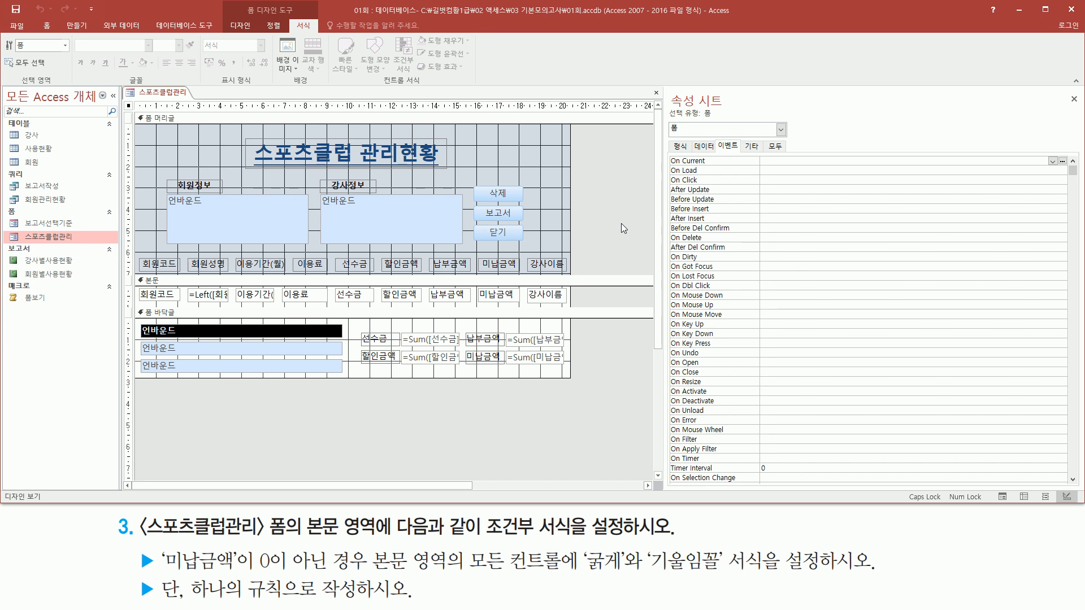
- Switch the 스포츠클럽관리 form to Form view (폼 보기) and check the formatting of records against their 미납금액 values
click(168, 97)
right_click(175, 99)
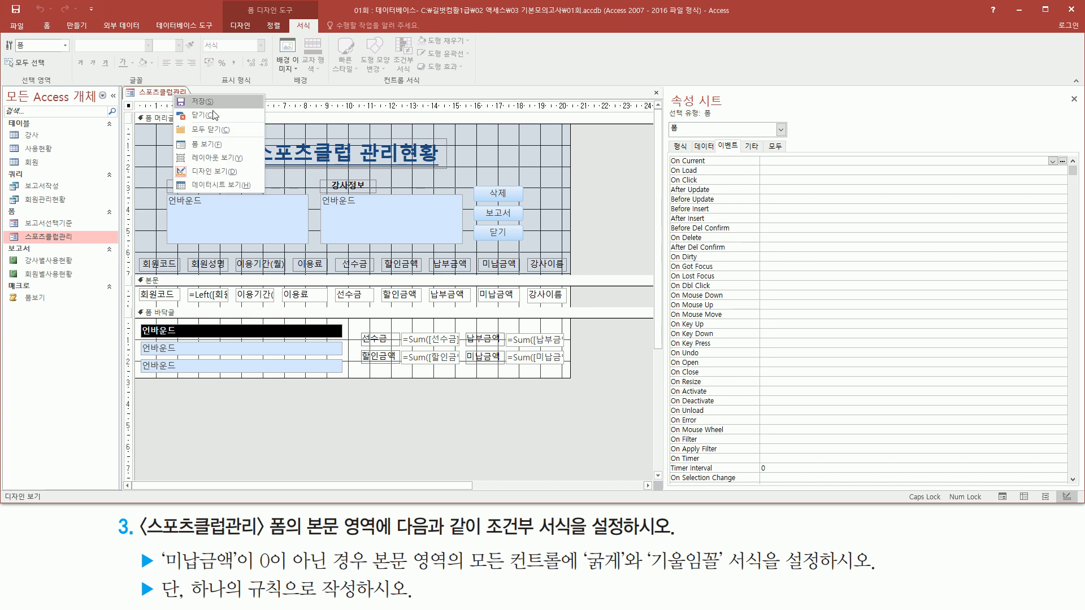
click(226, 150)
key(ctrl+shift+d)
mouse_move(502, 252)
mouse_down()
mouse_move(523, 267)
mouse_move(521, 312)
mouse_up()
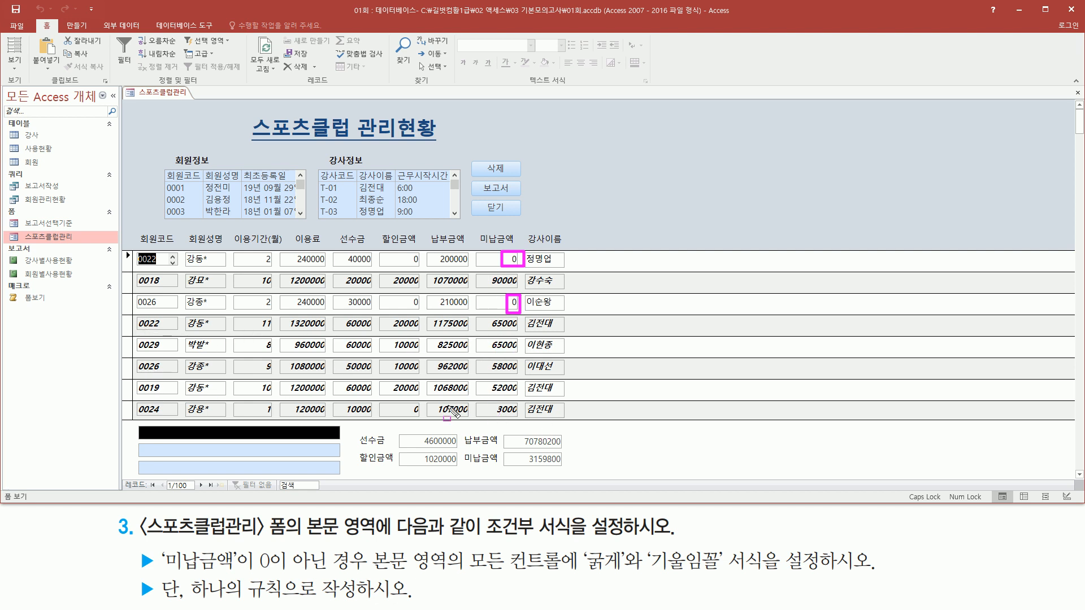
key(Escape)
click(619, 216)
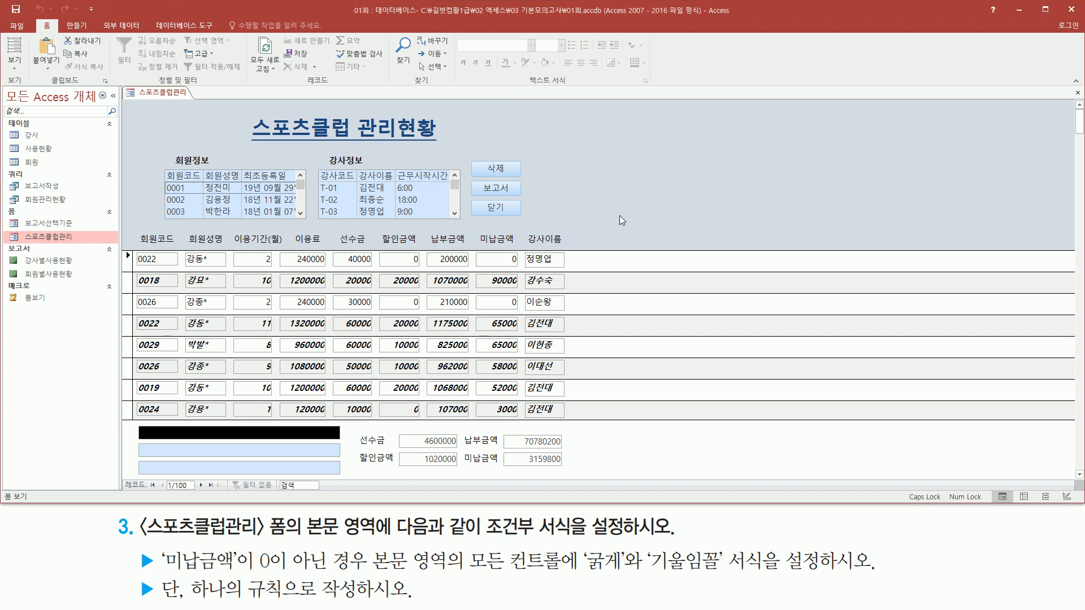
- Close the 스포츠클럽관리 form, saving its design changes
right_click(169, 92)
click(205, 115)
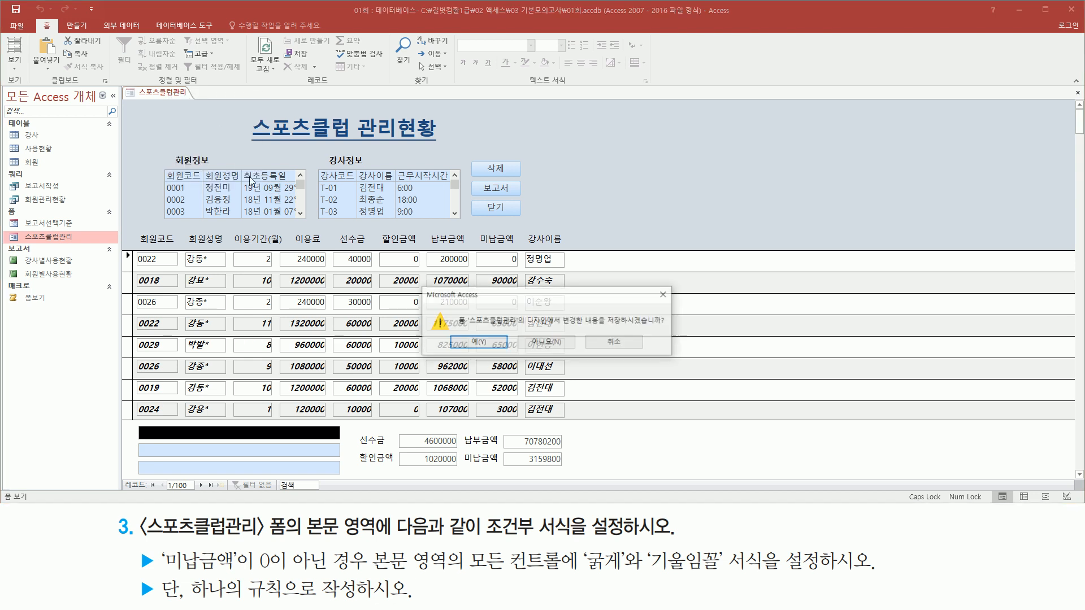
click(472, 344)
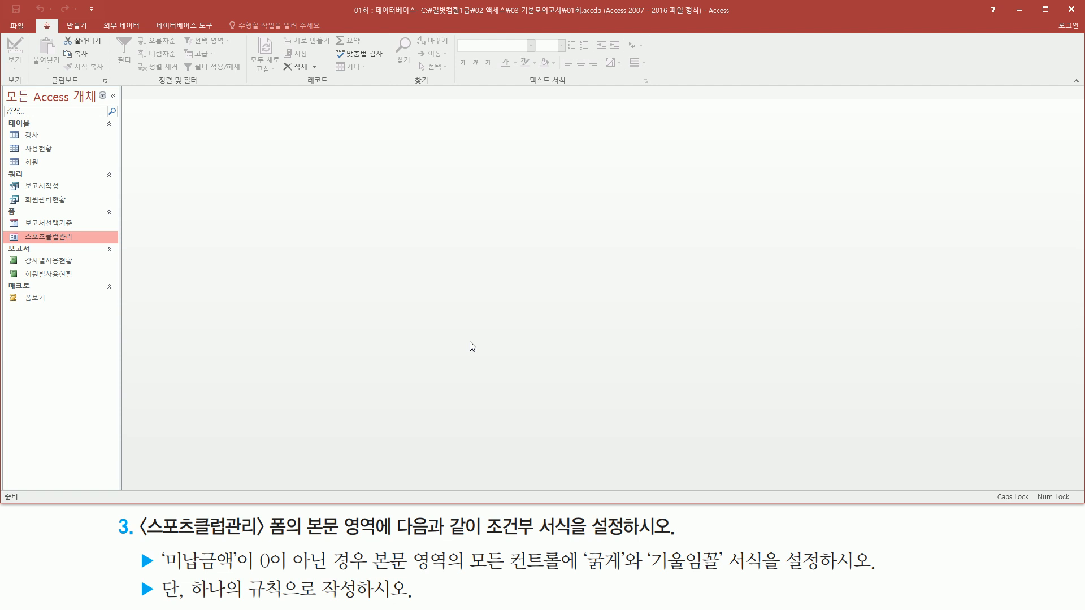